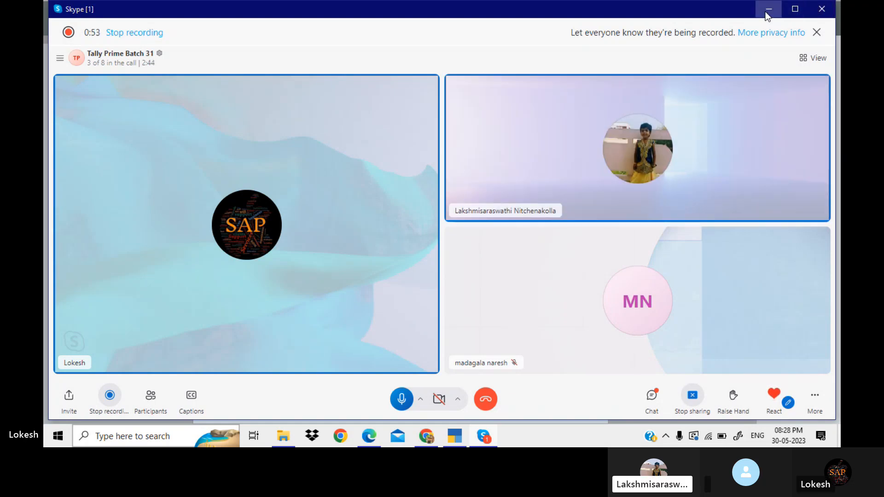
Step: Leave the Skype call window and start creating a new company from TallyPrime's company list
click(764, 11)
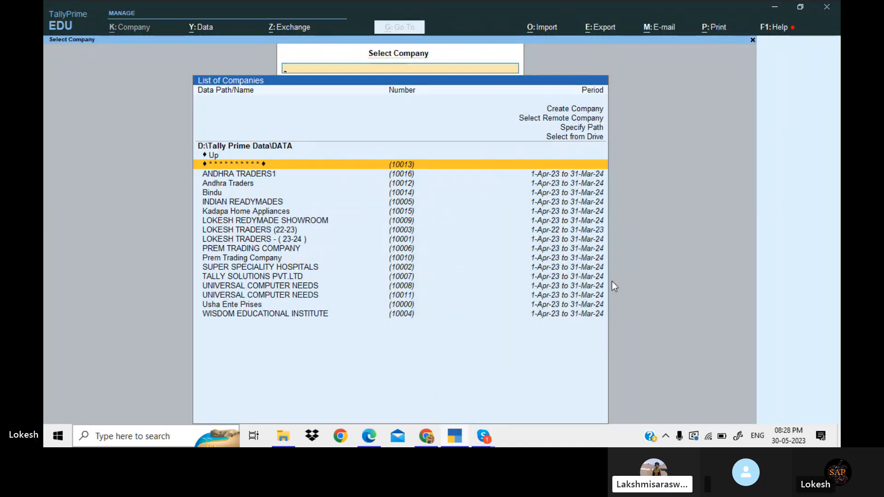
key(Up)
key(Up)
key(Up)
key(Up)
key(Up)
key(Up)
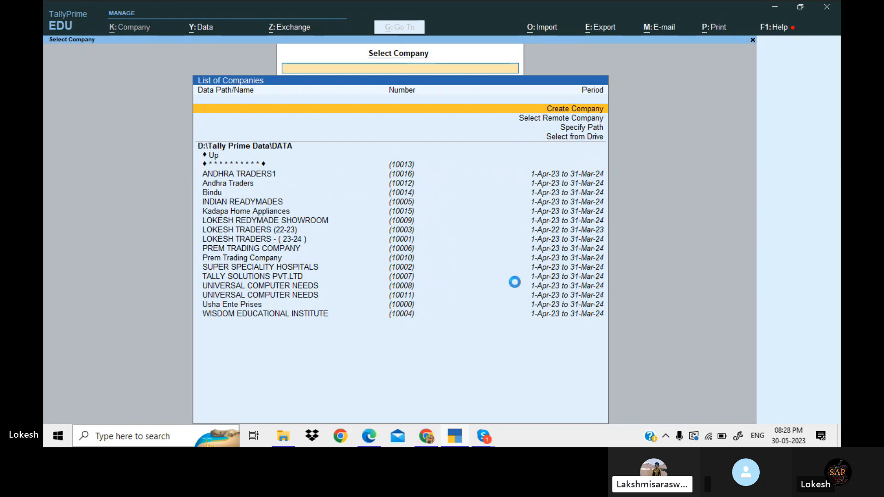
key(Return)
Step: Switch to the exercise PDF in Edge and view the start of the Kadapa Home Appliances exercise
click(369, 438)
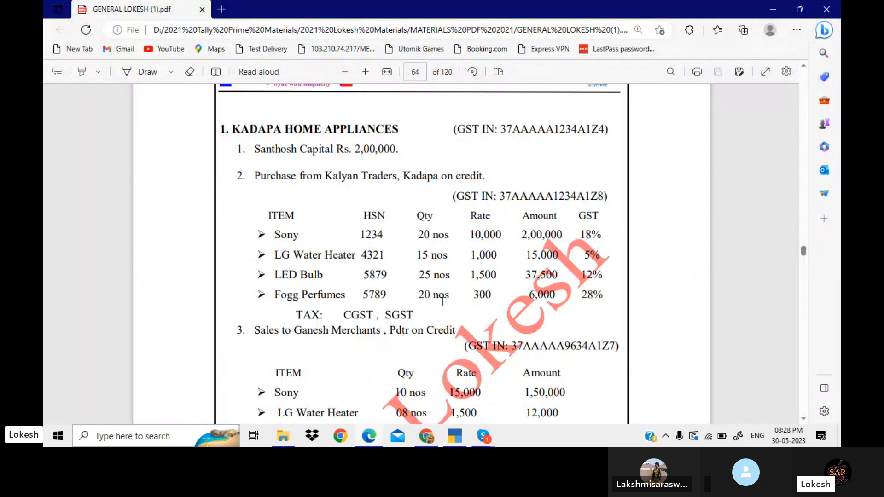
scroll(806, 66, up, 1)
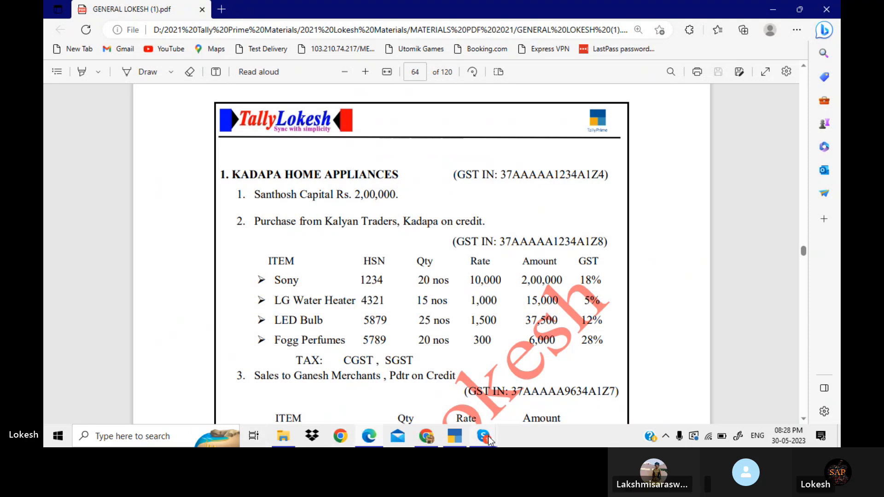
Step: Switch to the Skype call, ring all participants who have not joined, and return to the exercise PDF
mouse_move(489, 441)
click(477, 399)
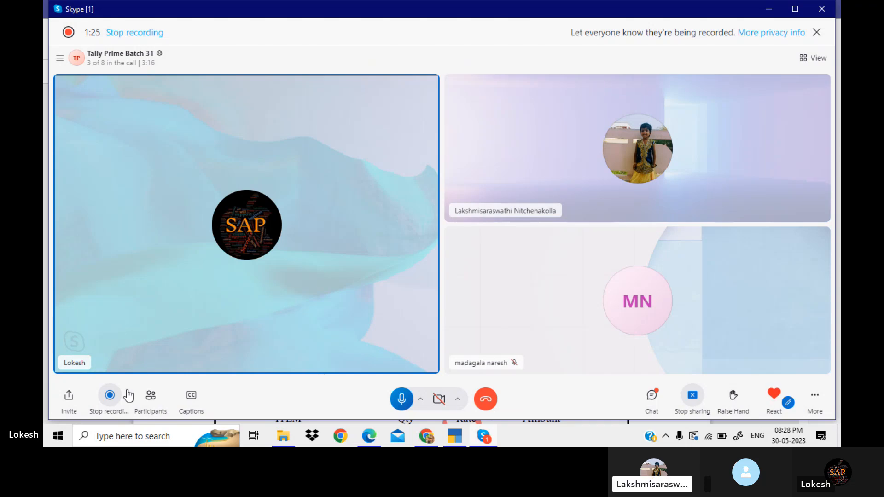
click(151, 396)
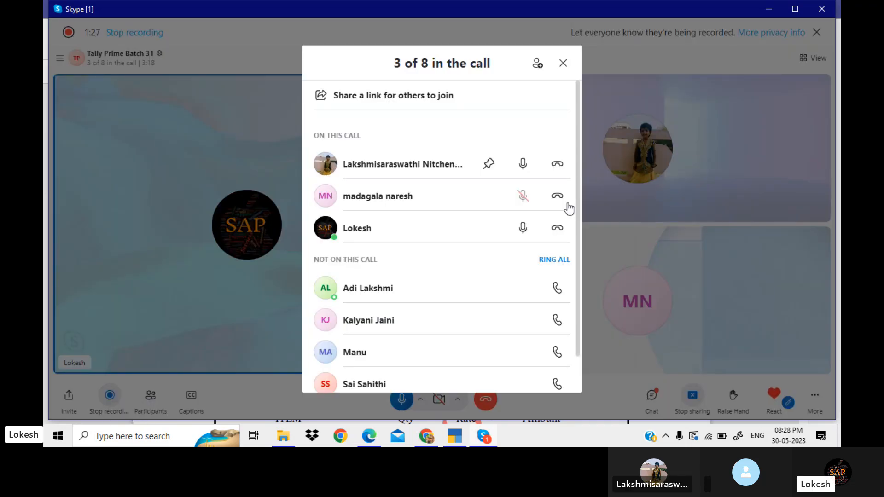
click(561, 260)
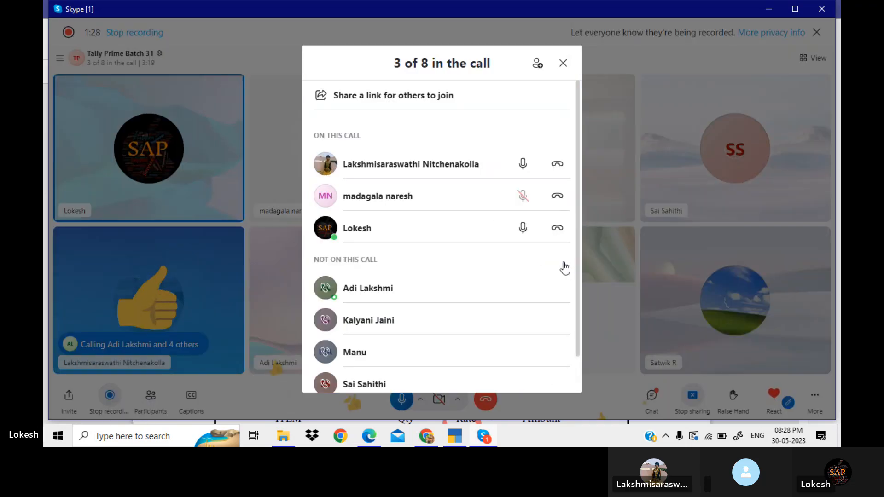
click(563, 63)
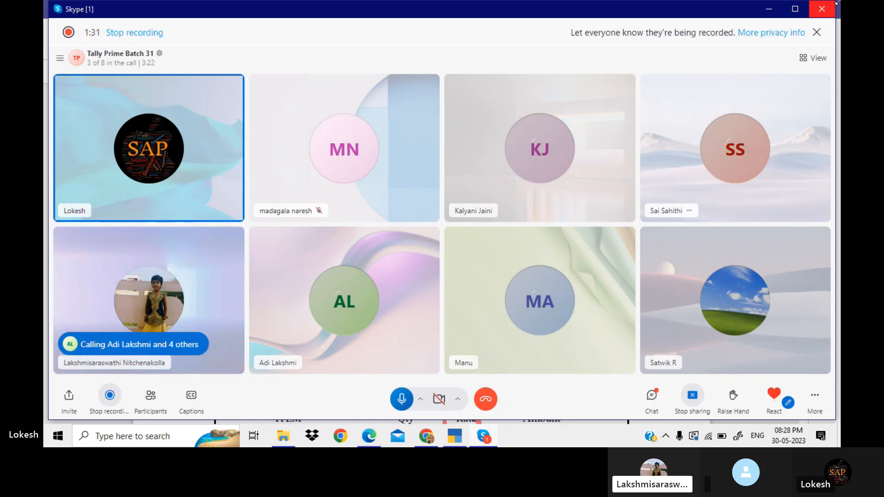
click(768, 9)
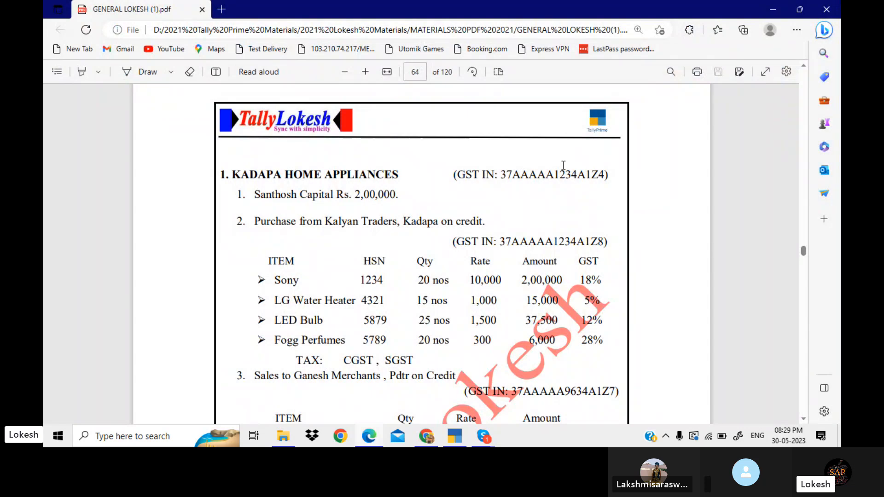
Step: Highlight the company's GSTIN in the exercise and check who is on the Skype call
drag(502, 175, 604, 179)
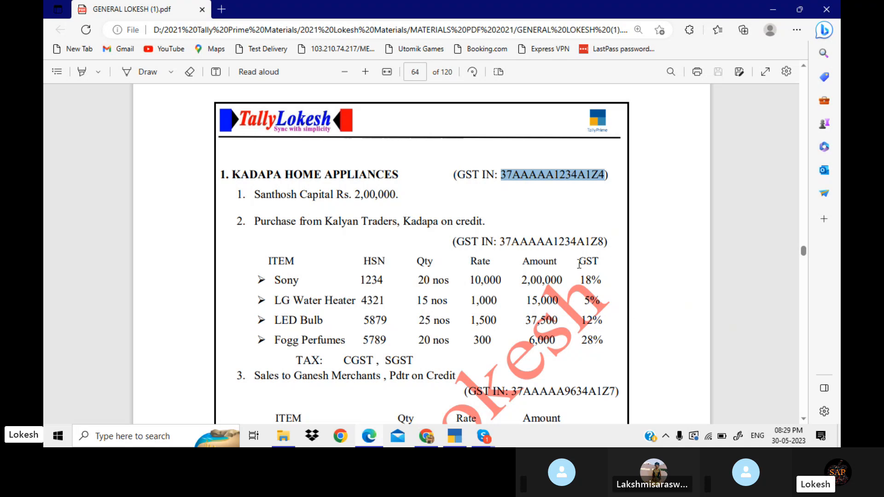
click(571, 243)
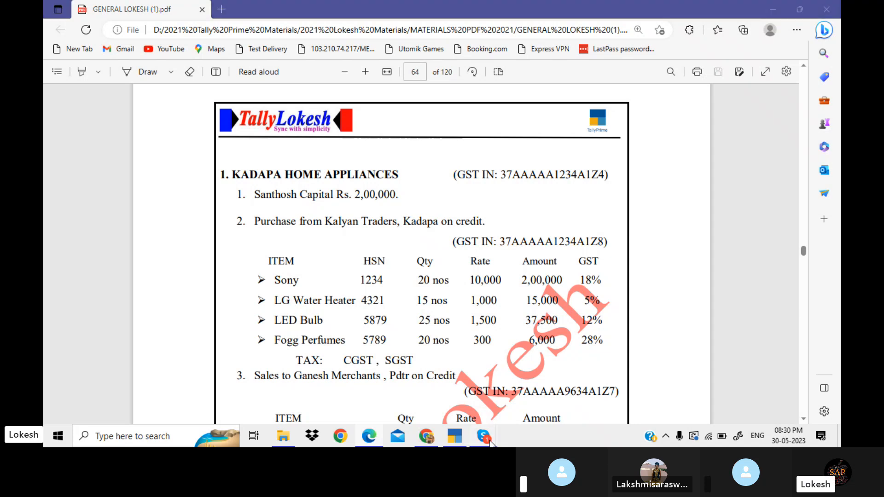
mouse_move(483, 435)
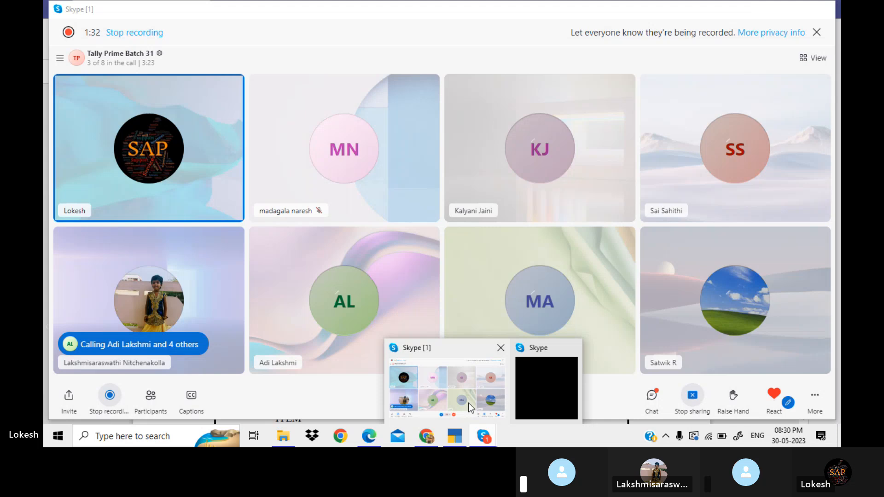
click(468, 404)
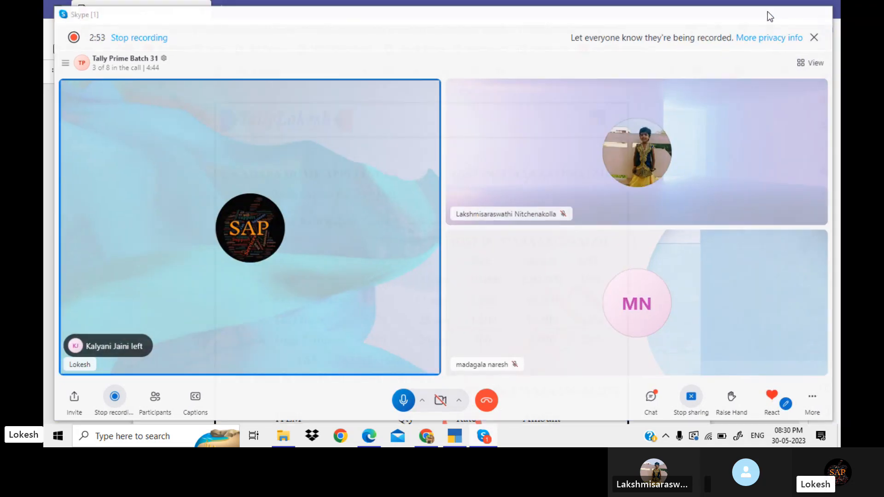
click(768, 10)
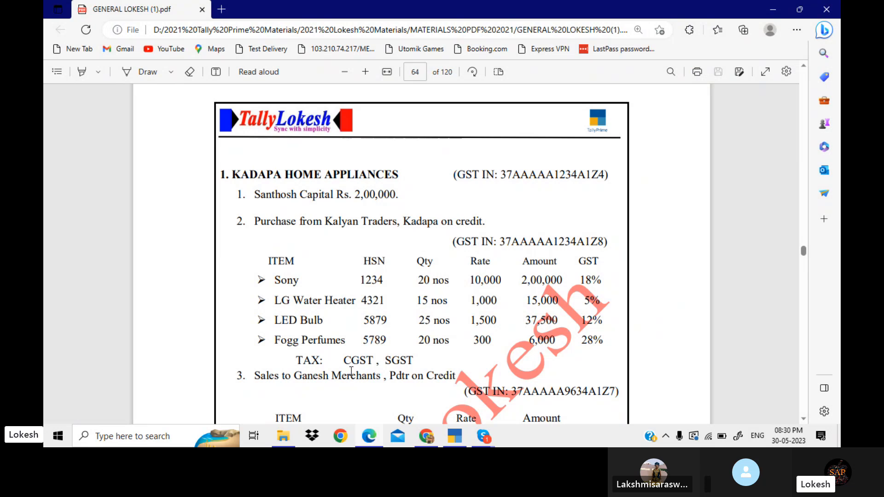
Step: Examine the exercise's purchase taxes, sales, payments, other transactions and net profit figure
drag(344, 361, 418, 360)
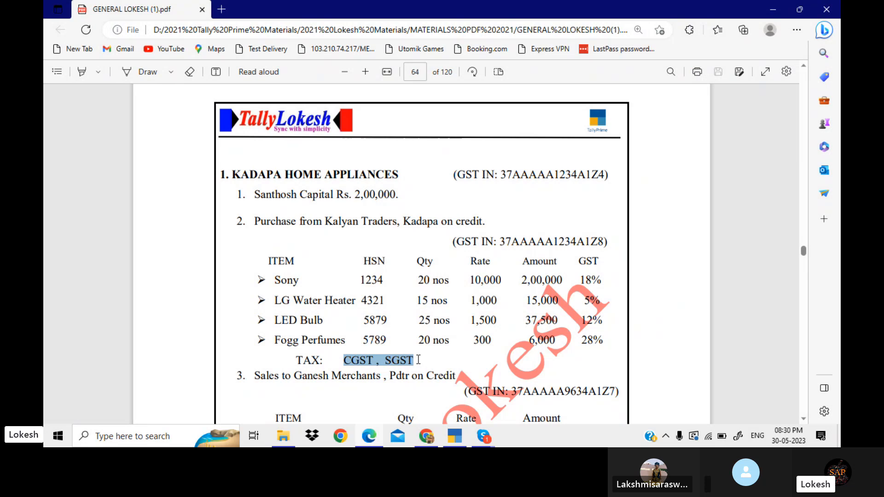
scroll(418, 359, down, 3)
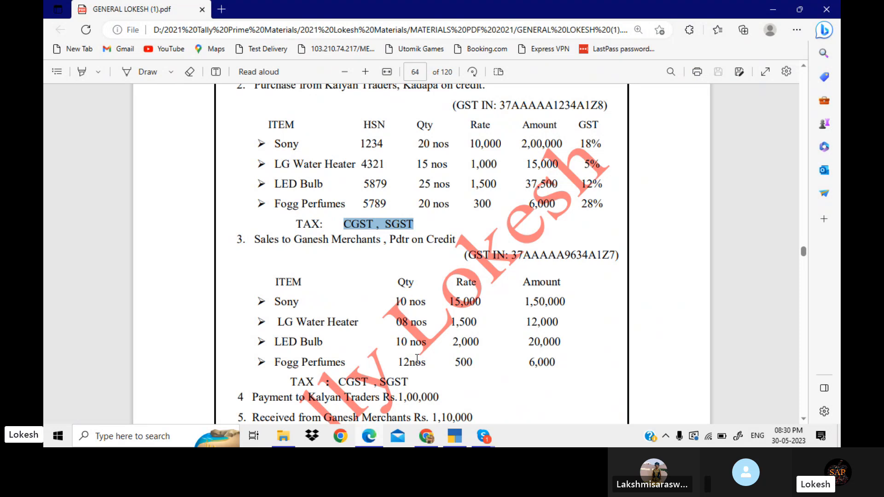
scroll(416, 359, down, 5)
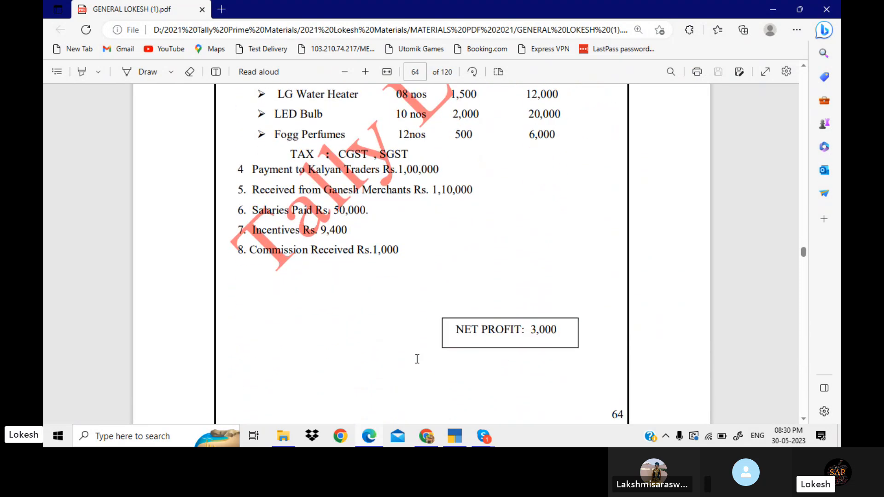
drag(456, 329, 565, 336)
scroll(565, 336, up, 10)
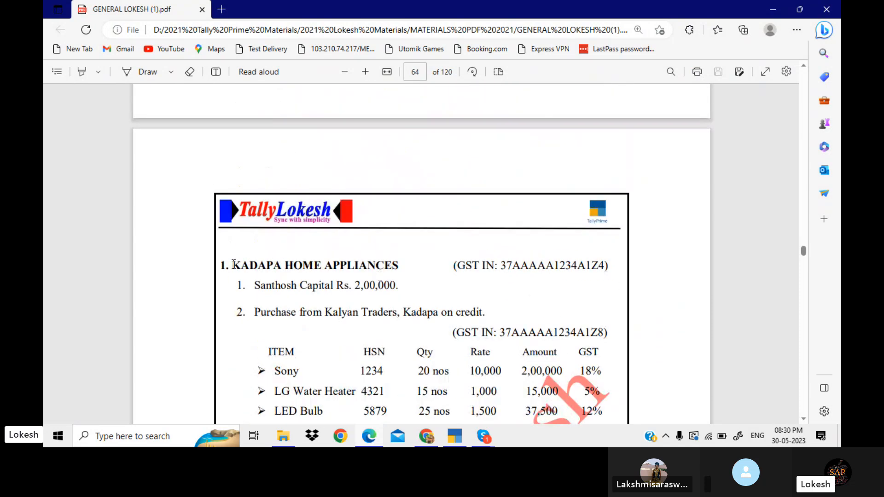
Step: Copy KADAPA HOME APPLIANCES from the PDF into TallyPrime as the new company's name and keep the same mailing name
drag(231, 265, 399, 266)
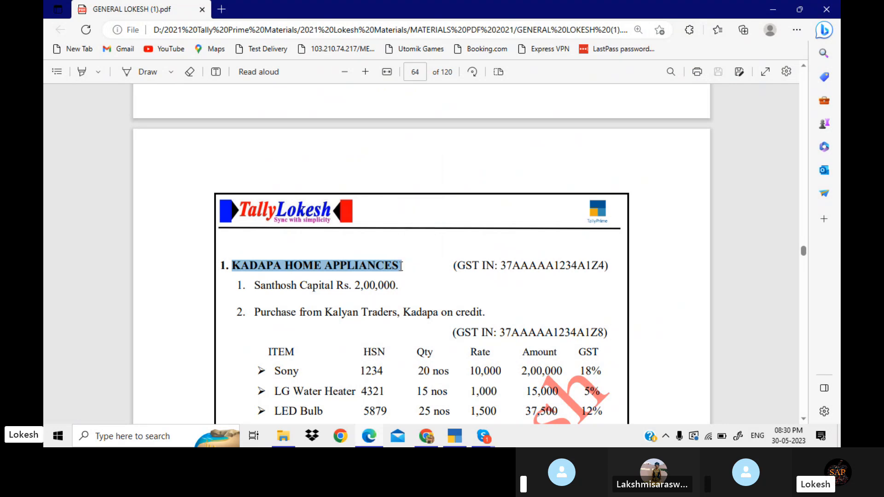
click(460, 442)
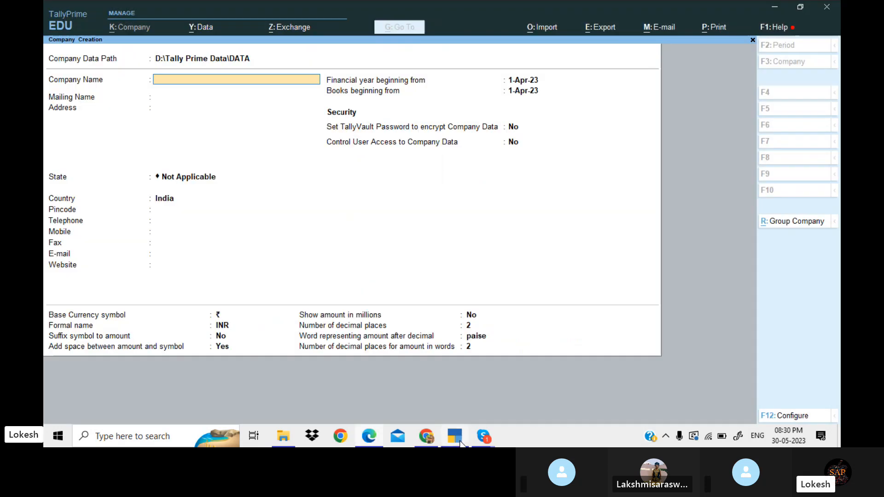
key(ctrl+alt+v)
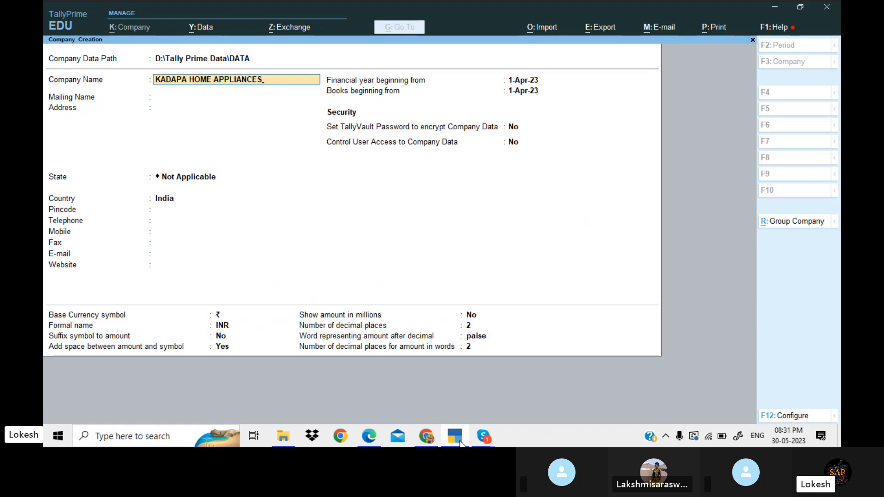
key(Return)
key(Return)
Step: Leave the address blank and set the company's state to Andhra Pradesh
key(Return)
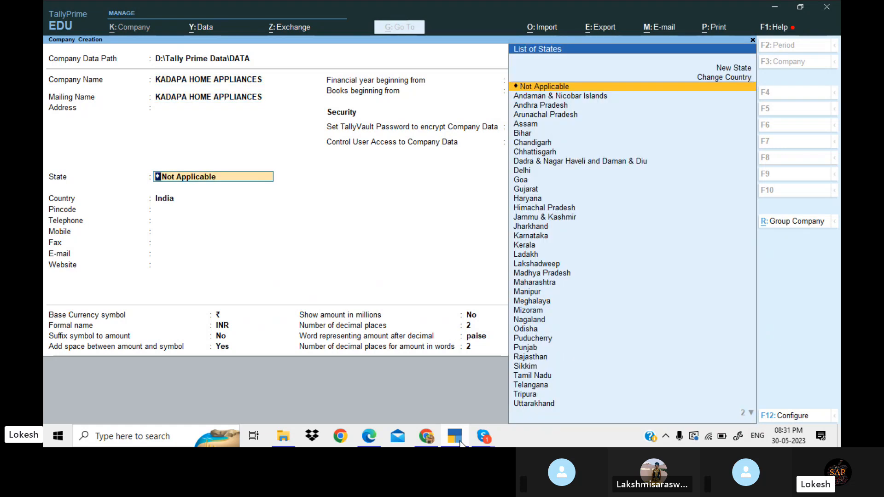
key(Down)
key(Down)
key(Return)
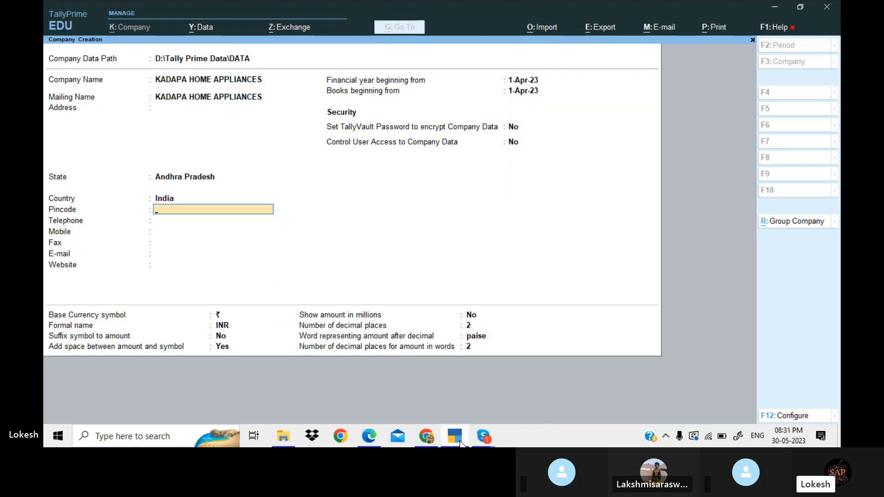
Step: Leave the contact details blank, keep the default financial year, security and currency settings, and save the new company
key(Return)
key(Return)
key(Return)
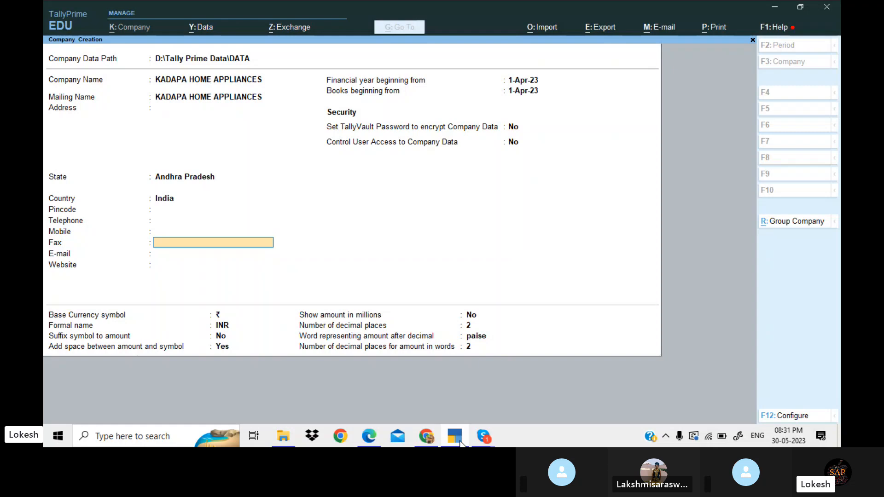
key(Return)
key(Return)
key(Return)
key(Return)
key(Return)
key(Return)
key(Return)
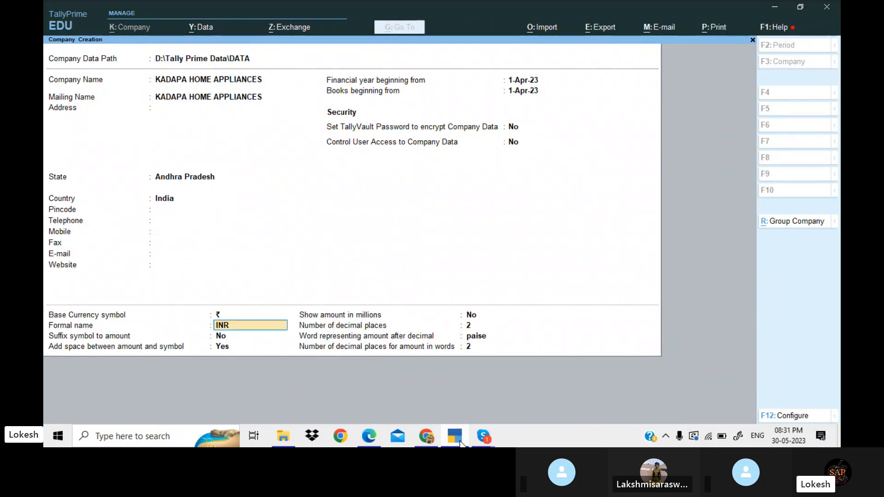
key(Return)
key(Return)
key(Return)
key(Return)
key(Return)
key(Return)
key(Return)
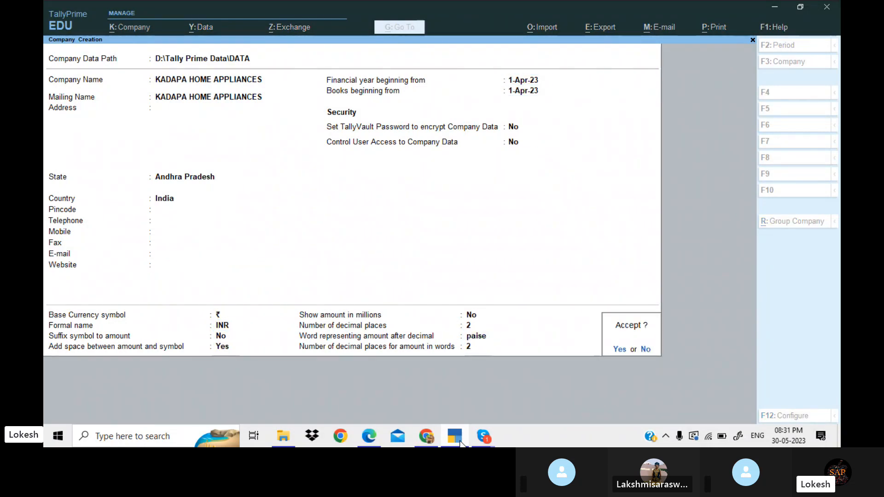
key(Return)
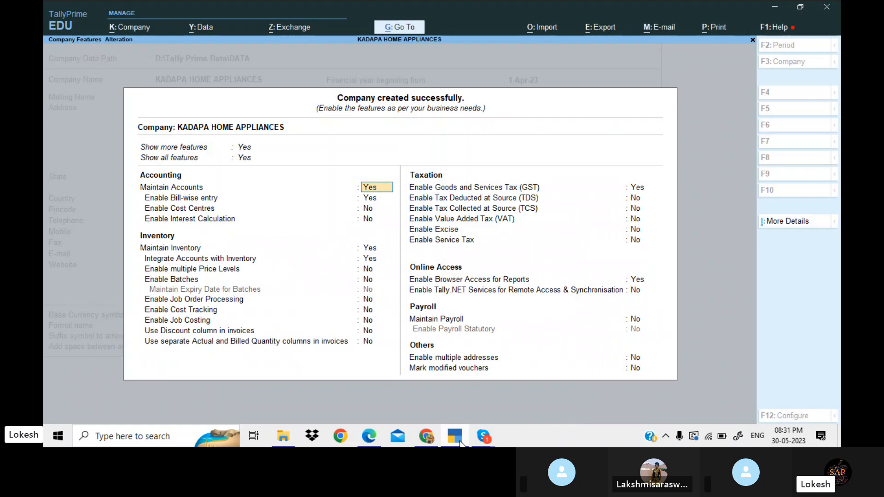
Step: Keep Maintain Accounts on, set Enable Bill-wise entry to No, and leave cost centres and interest calculation off
key(Return)
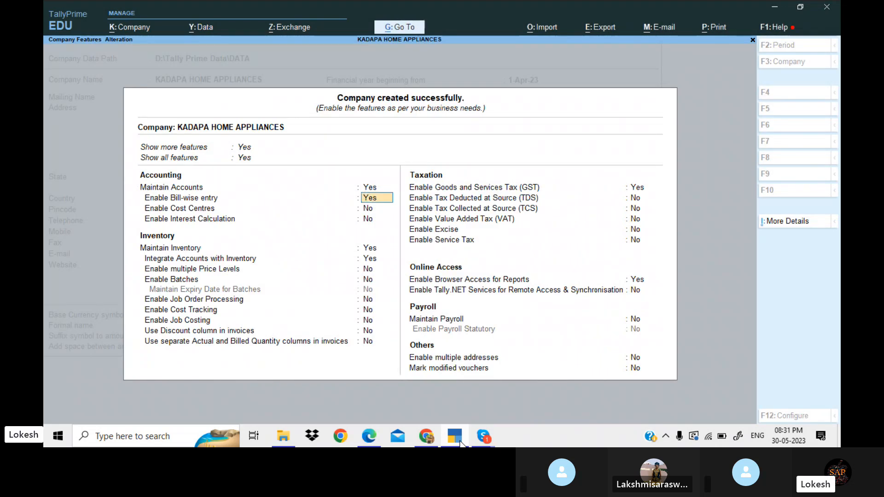
key(n)
key(Return)
key(Return)
key(Return)
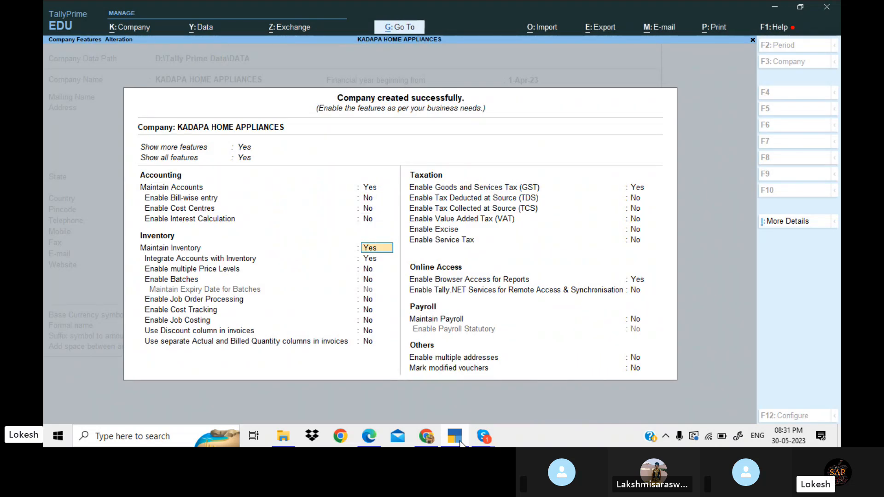
Step: Keep the default inventory features and Goods and Services Tax enabled, and open the company's GST details
key(Return)
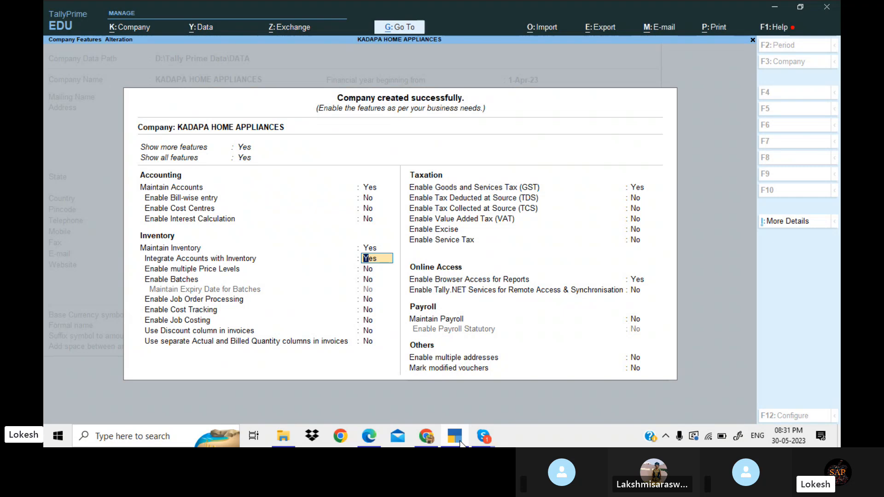
key(Return)
key(Return)
key(Return)
key(Return)
key(Return)
key(Return)
key(Return)
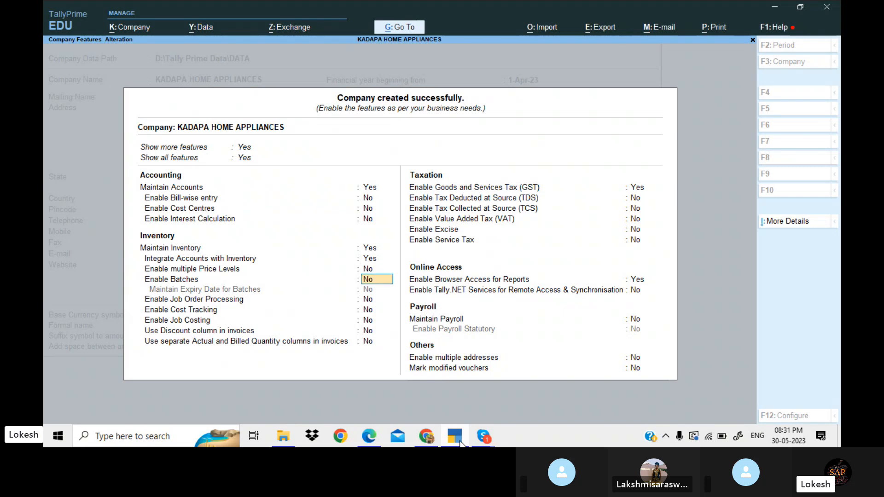
key(Return)
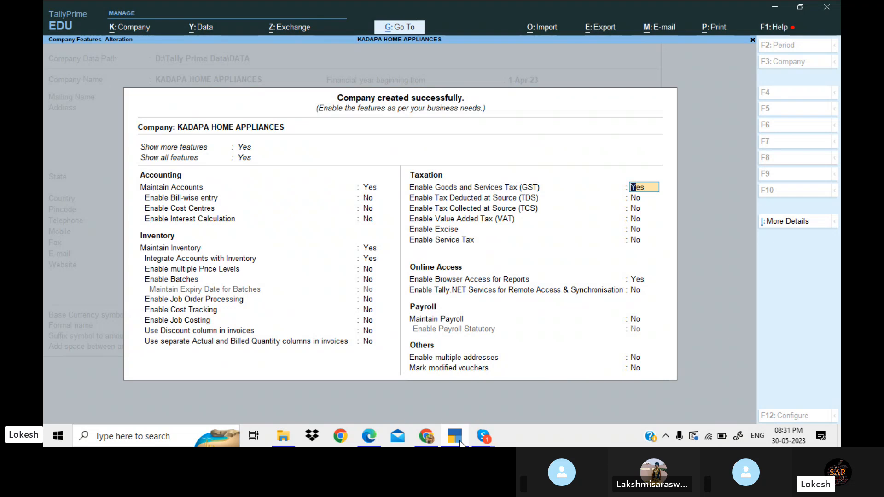
key(Return)
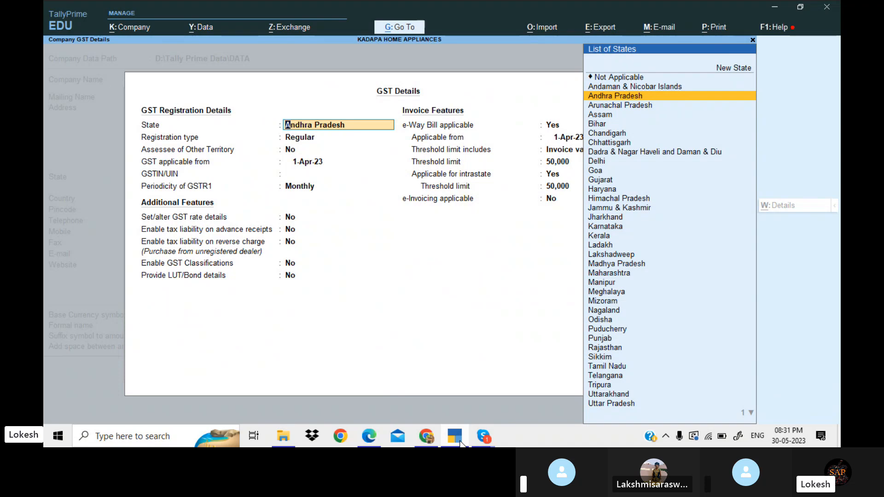
Step: Keep Andhra Pradesh, the Regular registration type and No for Assessee of Other Territory in the company's GST details
key(Return)
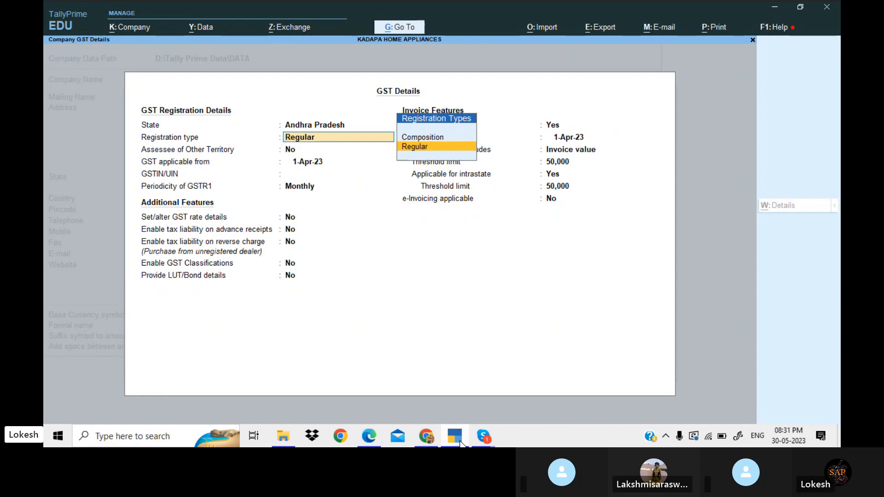
key(Return)
key(Return)
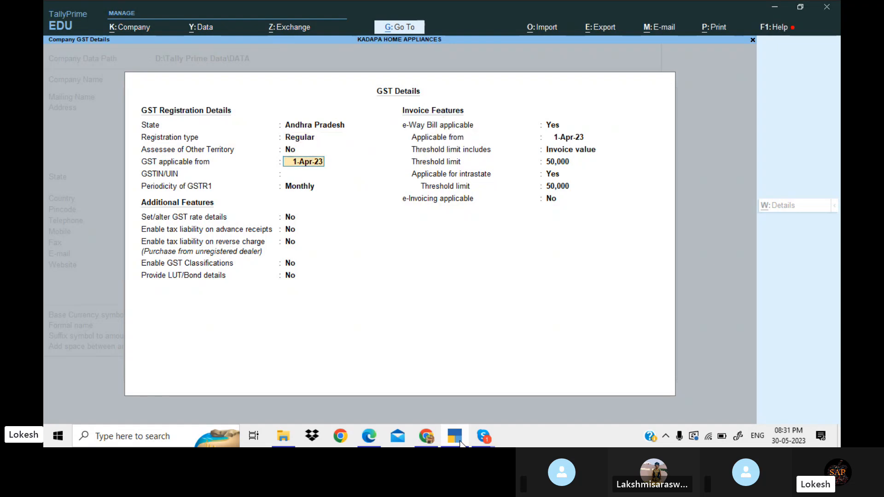
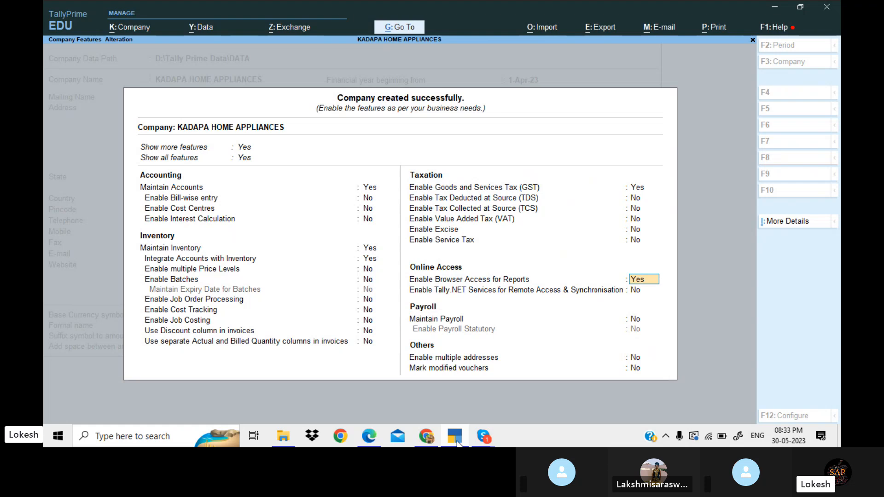
Step: Set Enable Browser Access for Reports to No, keep the remaining company features at No, and save them
text(n)
key(Return)
key(Return)
key(Return)
key(Return)
key(Return)
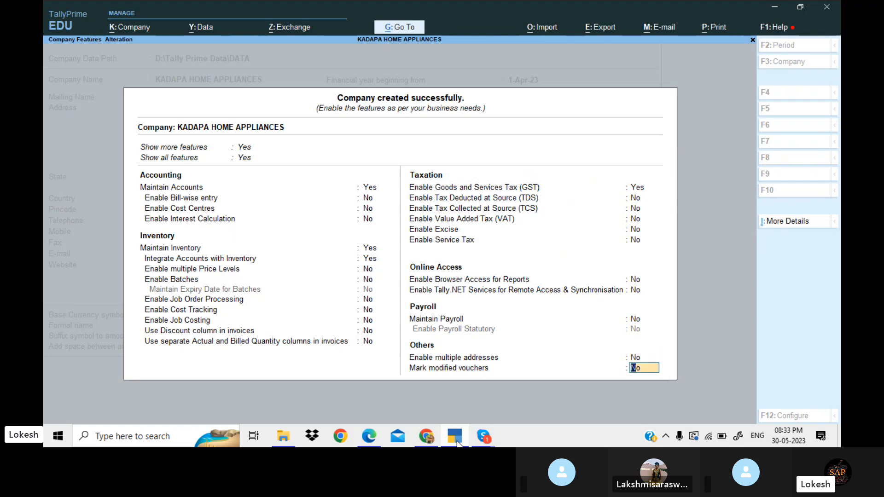
key(Return)
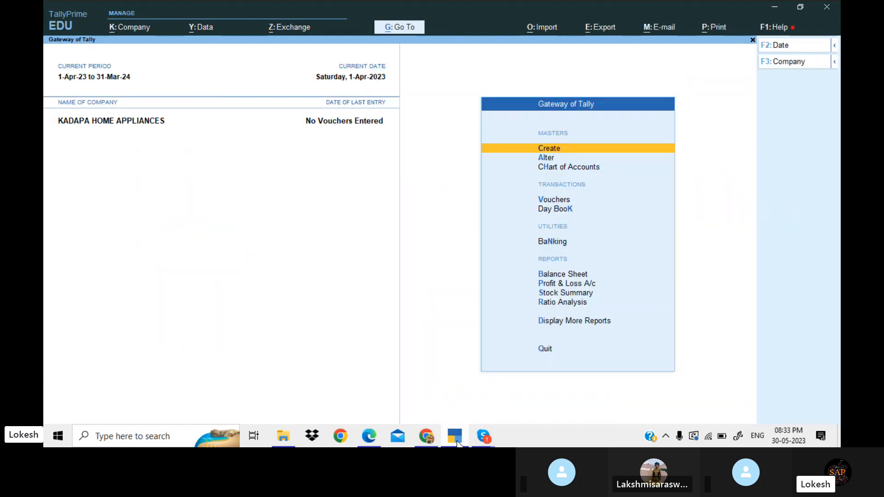
Step: Start a new ledger and name it Capital, copying the word from the first transaction in the PDF exercise
key(Return)
key(Down)
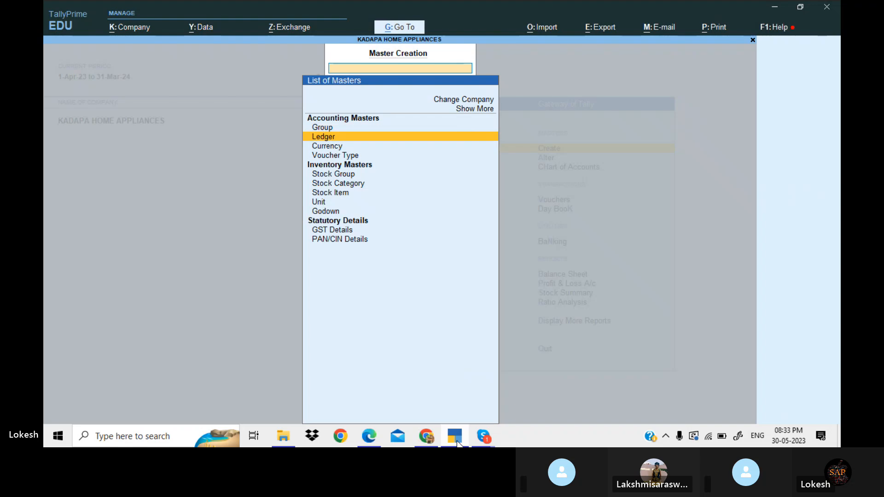
key(Return)
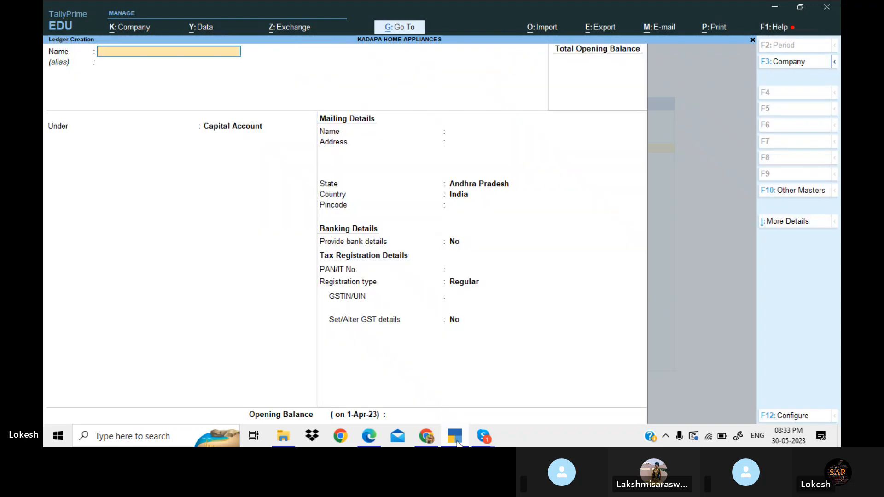
click(456, 439)
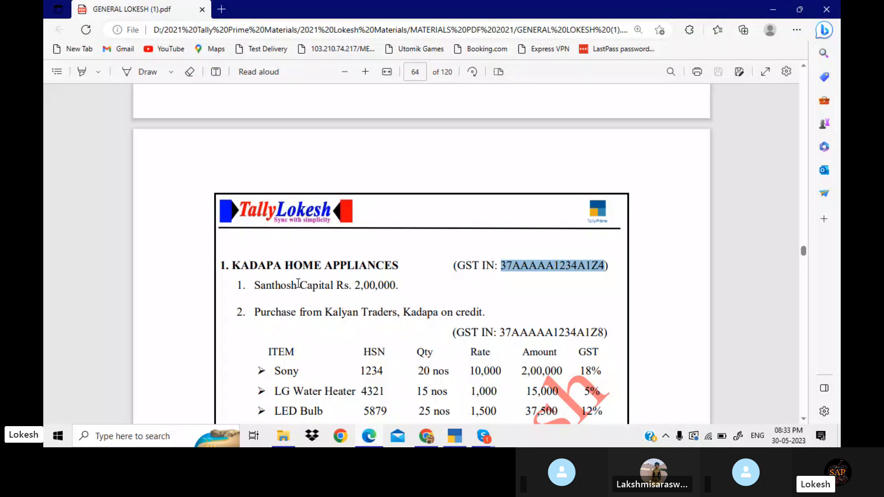
drag(300, 285, 333, 288)
key(ctrl+c)
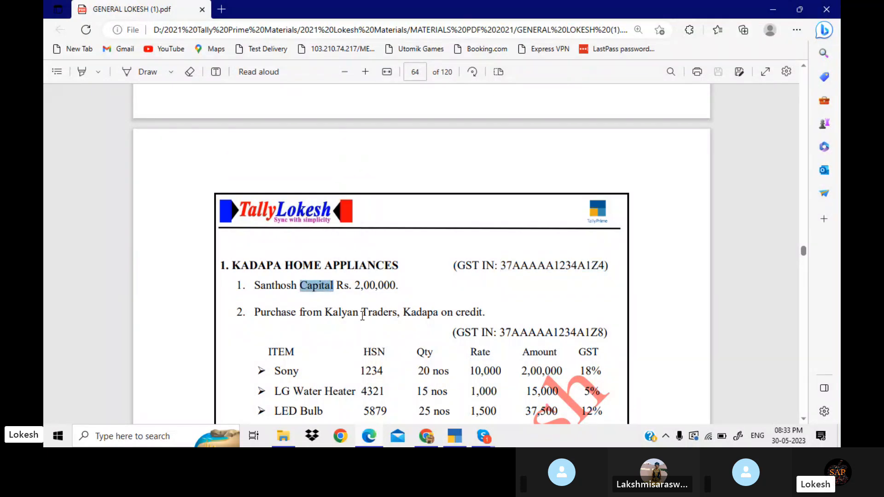
click(454, 439)
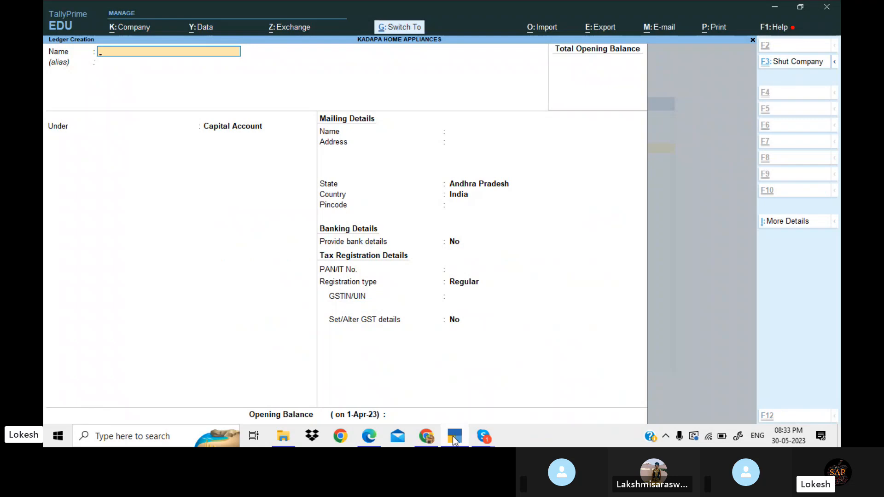
key(ctrl+v)
Step: Keep the Capital ledger under Capital Account with the default details, leave its opening balance blank, and save it
key(Return)
key(Return)
key(Return)
key(Return)
key(Return)
key(Return)
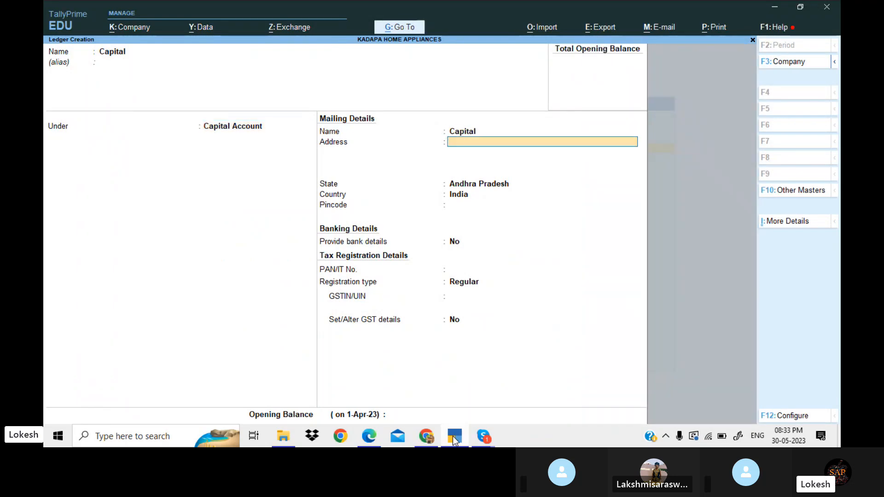
key(Return)
key(Return)
key(Return)
key(Return)
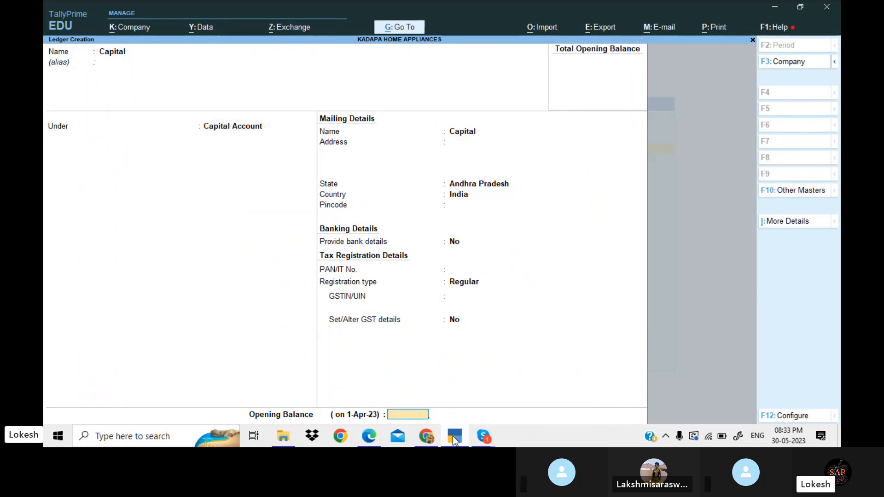
key(Return)
key(Return)
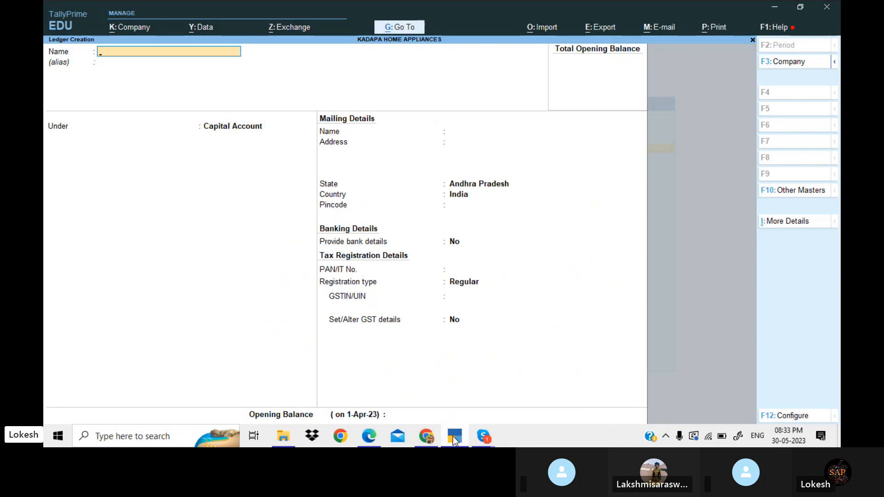
Step: Name a new ledger Purchase, place it under Purchase Accounts, and keep GST as Applicable
text(Purchase)
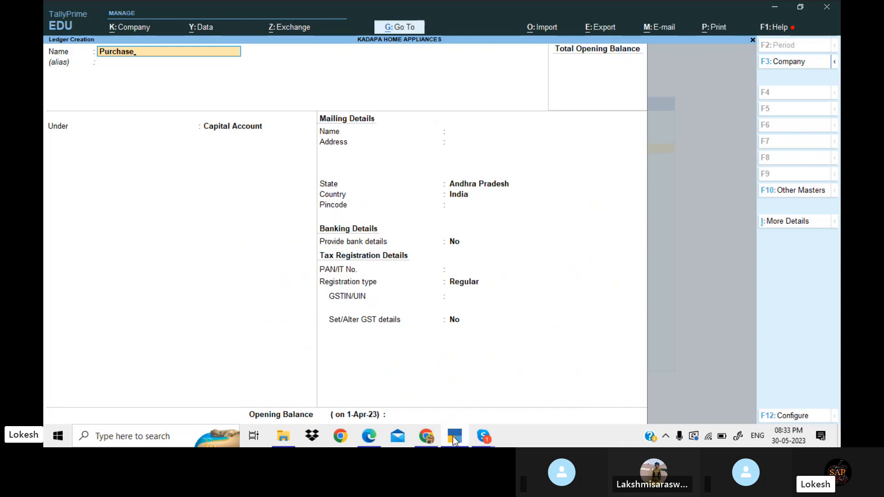
key(Return)
text(Pu)
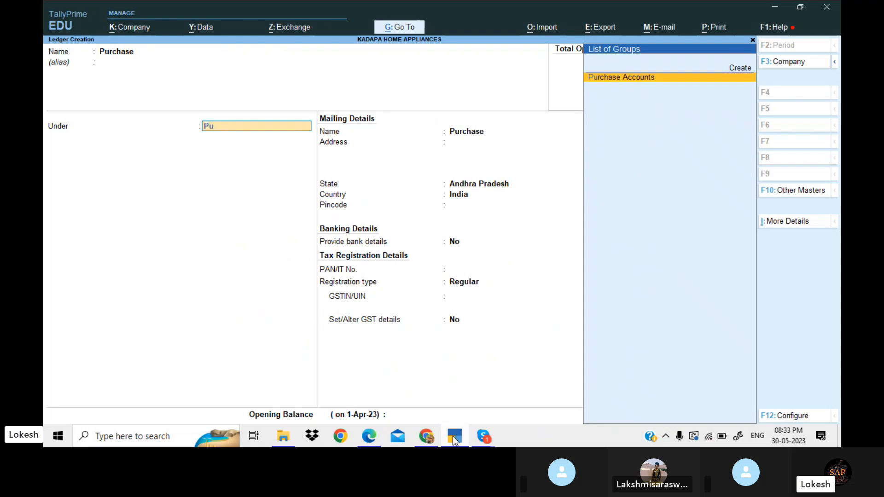
key(Return)
key(Return)
key(Return)
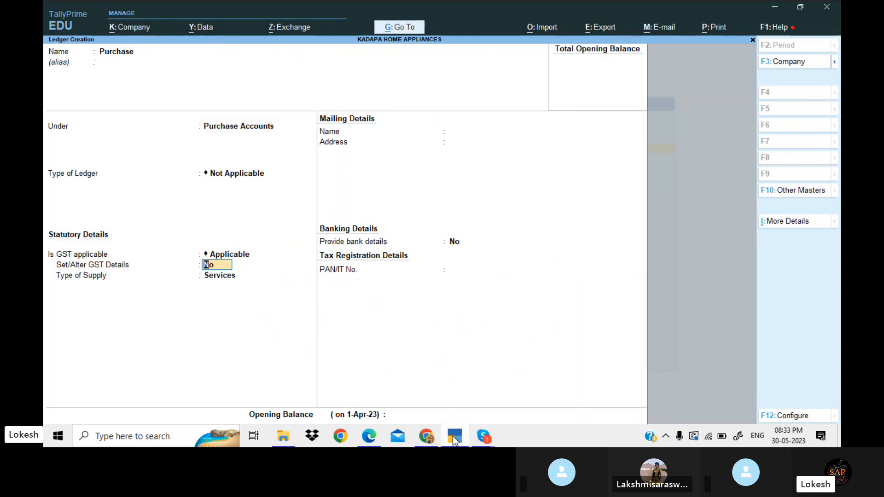
Step: Leave Set/Alter GST Details at No, set the Purchase ledger's type of supply to Goods, and save the ledger
key(Return)
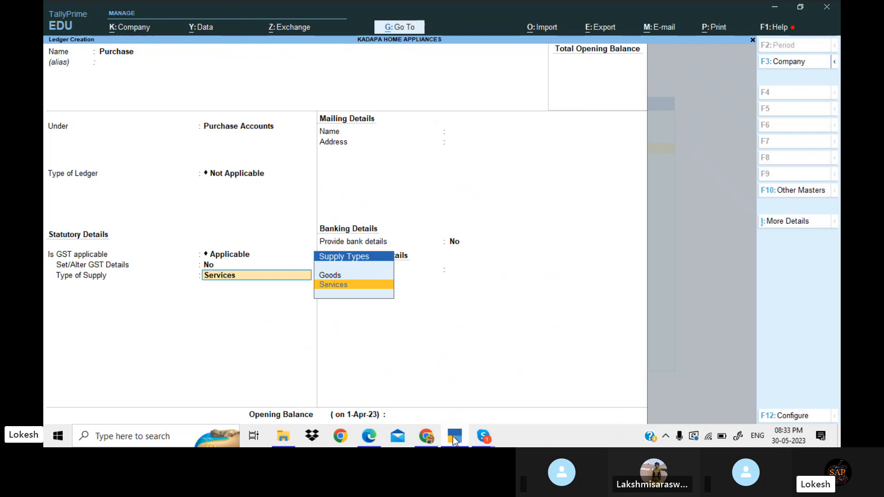
key(Up)
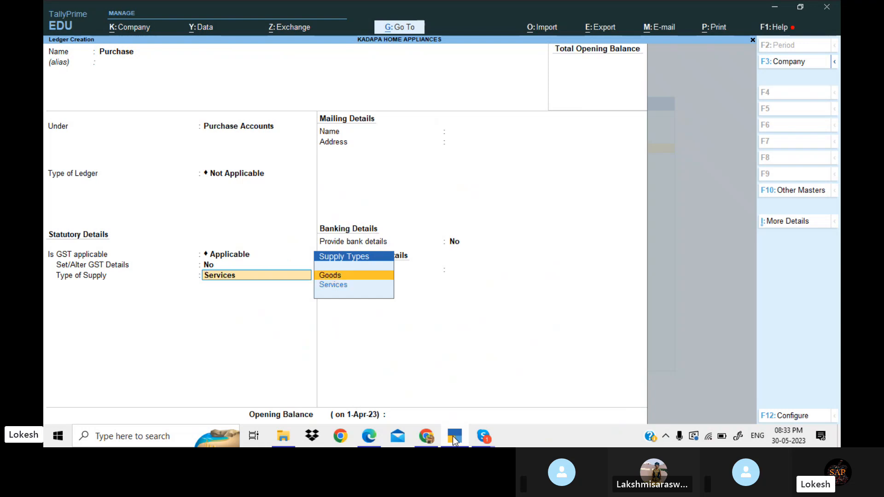
key(Return)
key(Return)
key(Return)
key(Return)
key(Return)
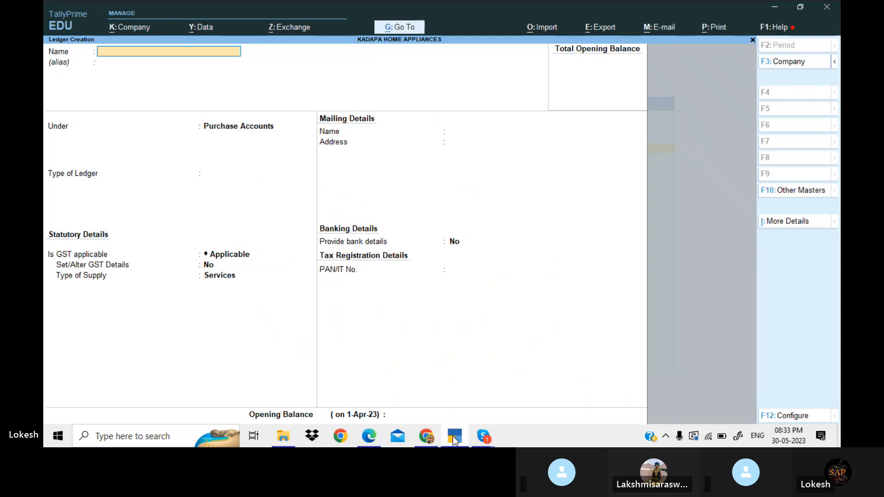
Step: Name a new ledger Kalyan Traders, copying the name from the PDF exercise, and place it under Sundry Creditors
click(454, 437)
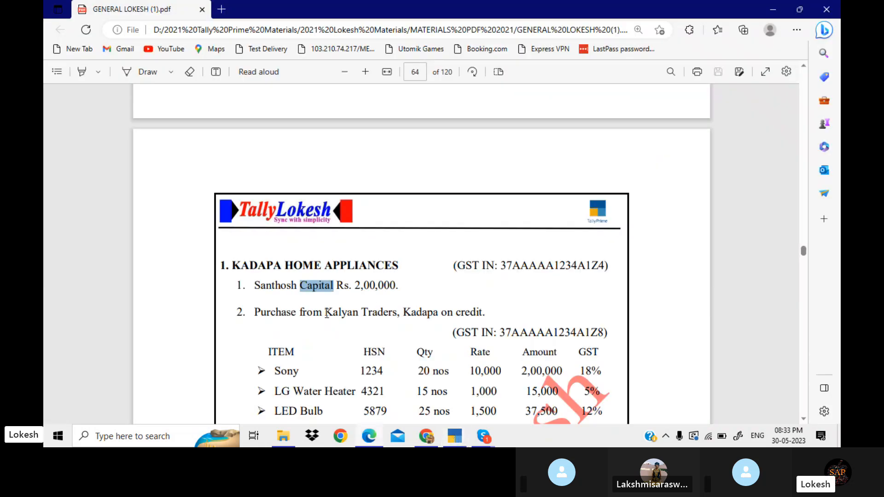
drag(328, 313, 396, 319)
key(ctrl+c)
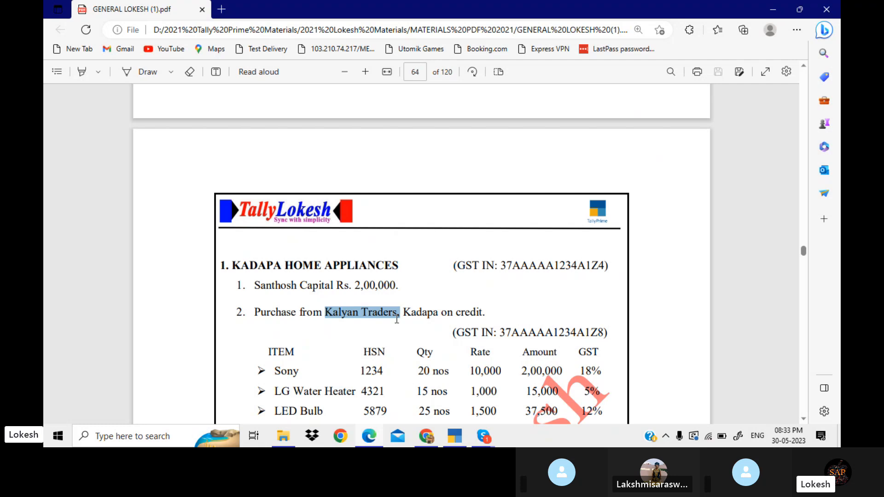
click(462, 441)
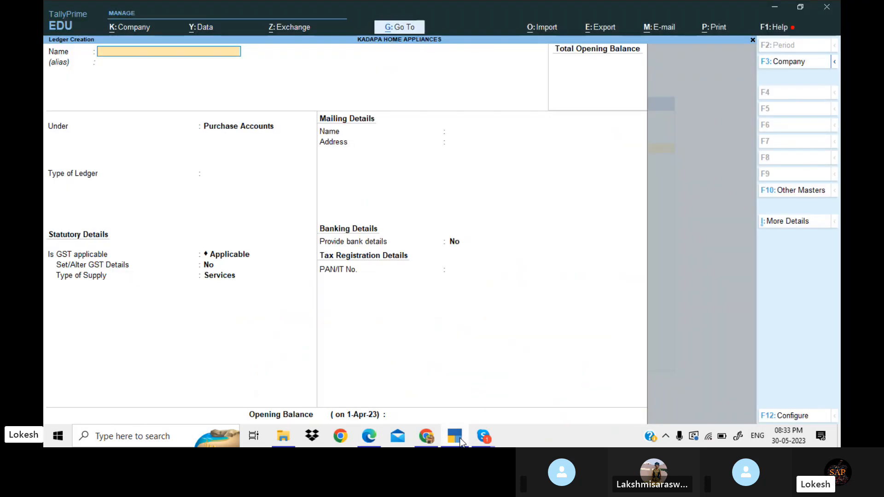
key(ctrl+v)
key(Return)
key(Return)
text(Sun)
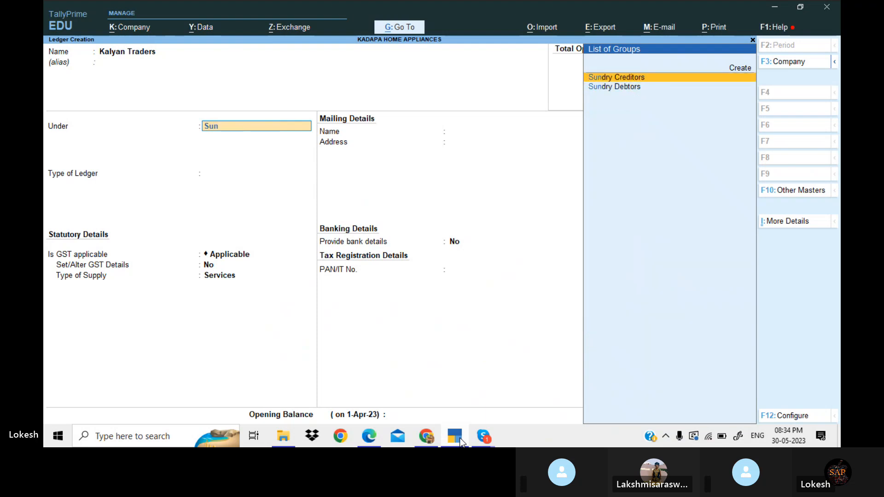
key(Return)
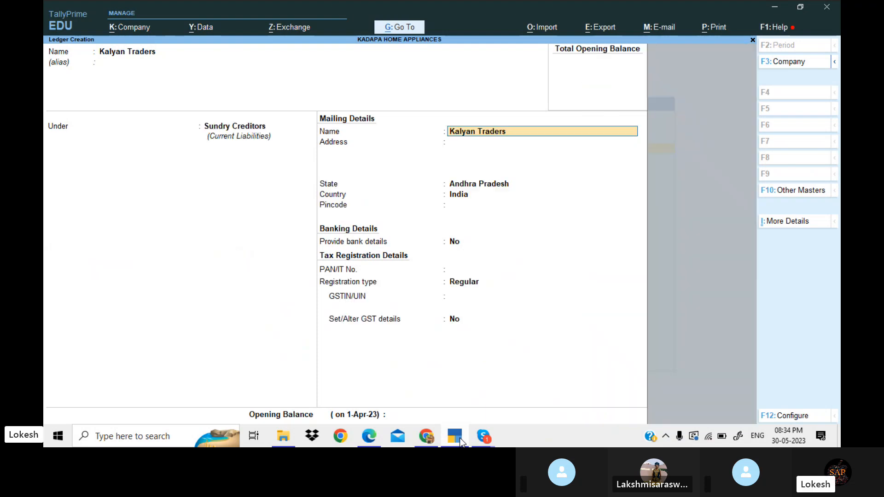
Step: Keep Kalyan Traders' mailing name, Andhra Pradesh state, No for bank details and Regular registration type, leaving the address blank
key(Return)
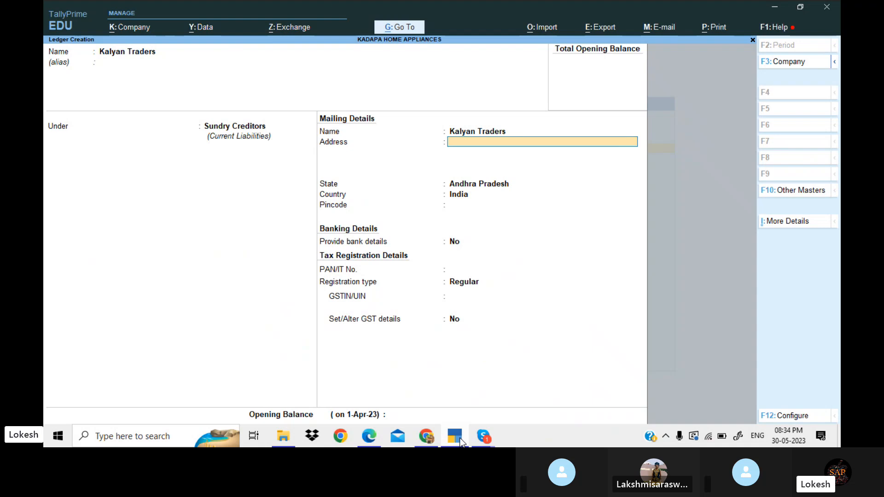
key(Return)
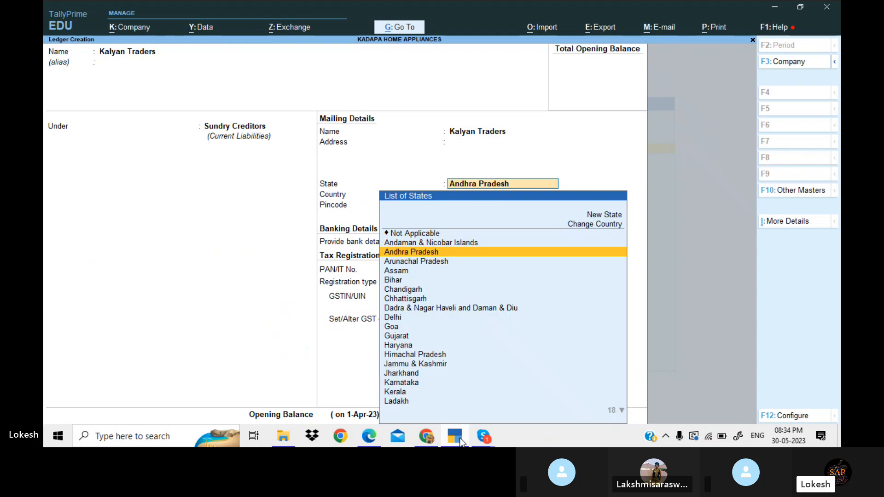
key(Return)
key(Return)
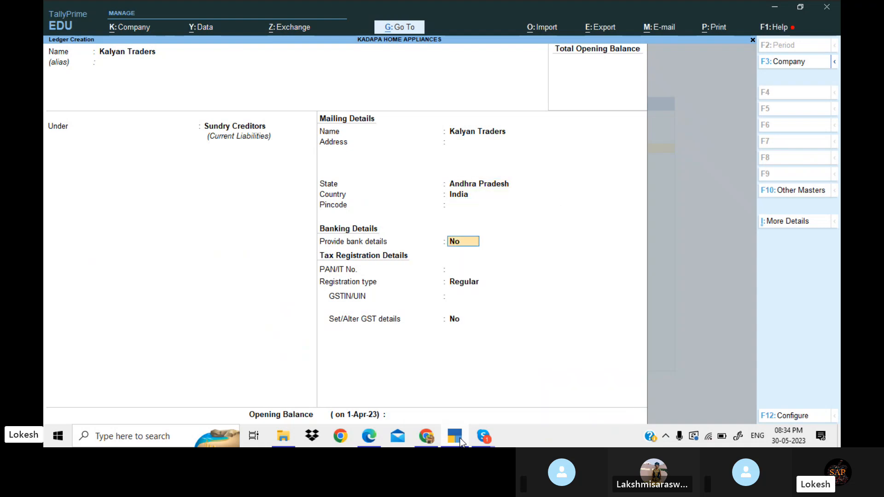
key(Return)
key(Return)
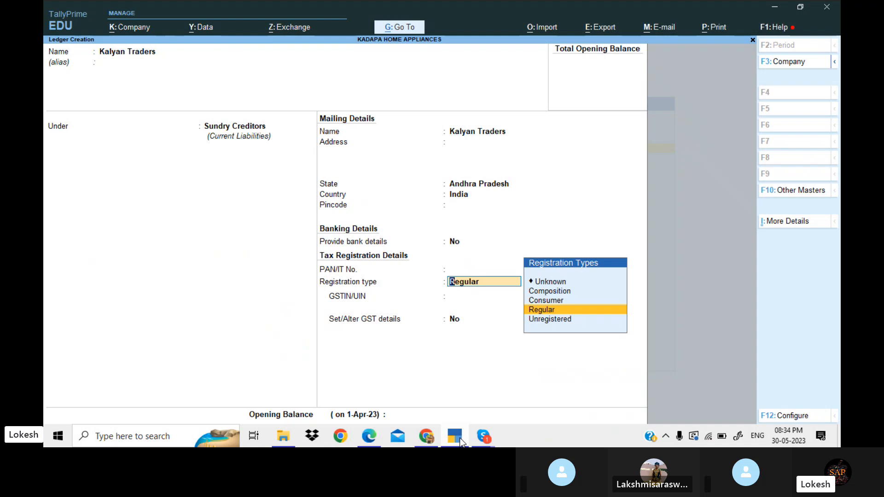
key(Return)
Step: Copy Kalyan Traders' GSTIN from the PDF exercise into the ledger's GSTIN/UIN field and save the ledger
click(460, 441)
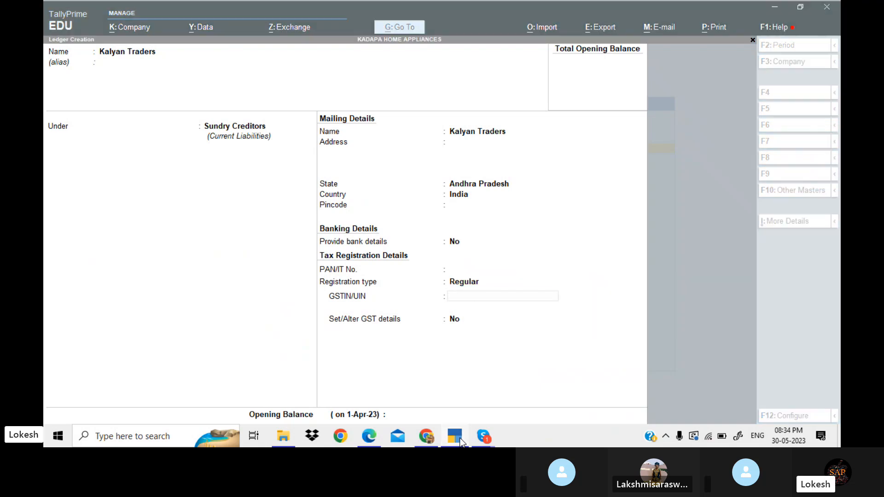
drag(502, 328, 600, 339)
key(ctrl+c)
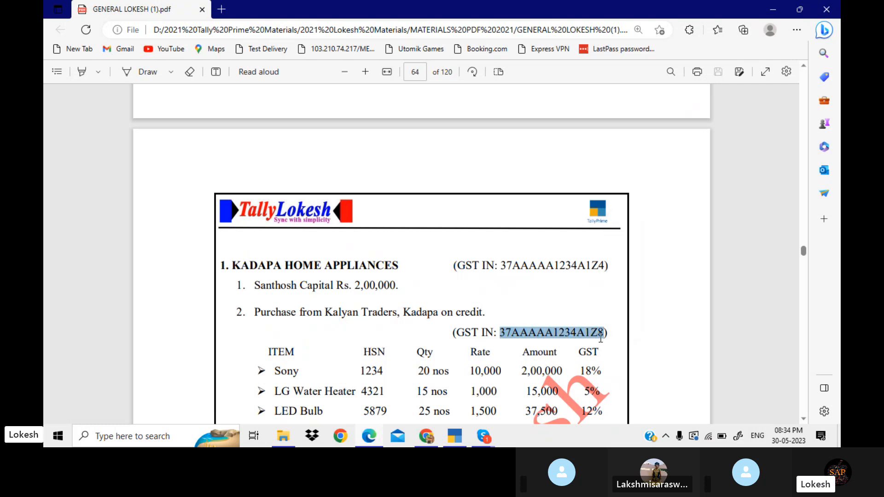
click(463, 443)
key(ctrl+alt+v)
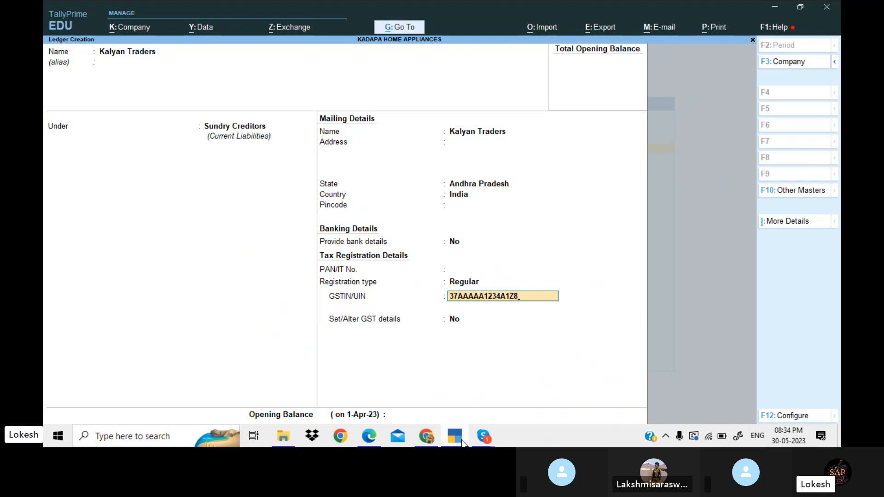
key(Return)
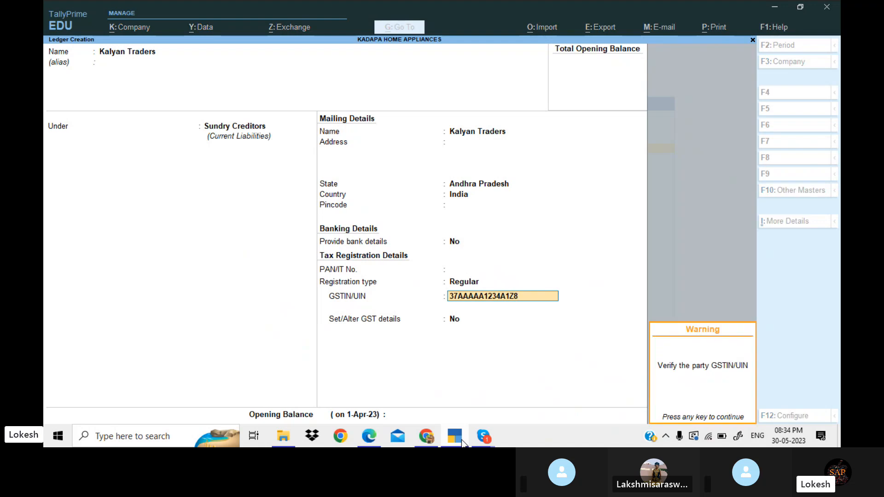
key(Return)
key(Return)
key(Return)
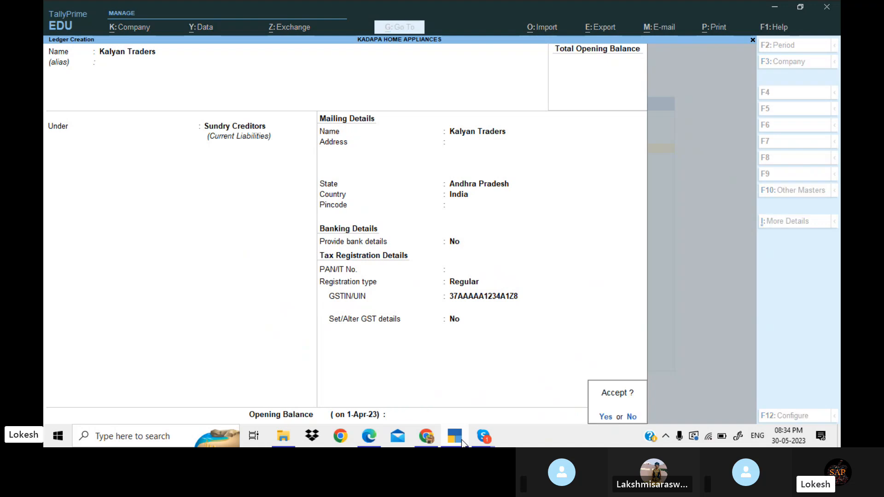
key(Return)
Step: Switch to the PDF exercise and review the sales to Ganesh Merchants and the payment, receipt and expense entries after the purchase
key(alt+Tab)
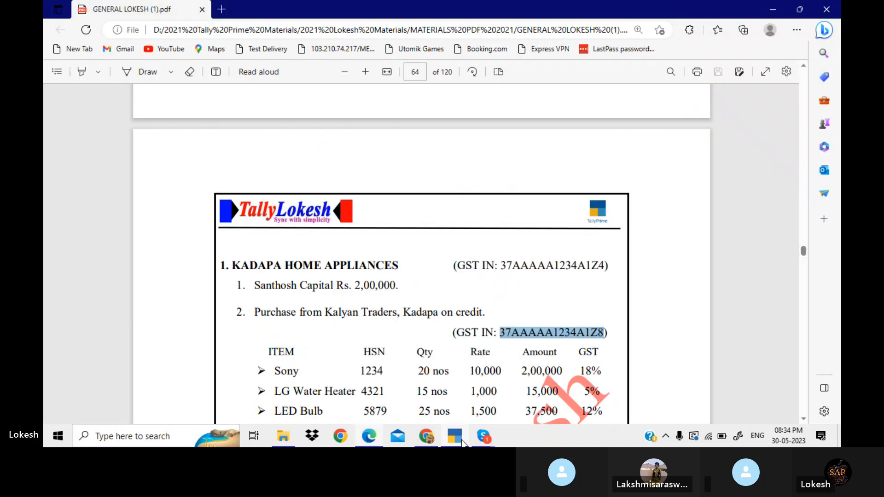
key(Down)
key(Down)
key(Down)
key(Down)
key(Down)
key(Down)
key(Down)
key(Down)
key(Down)
key(Down)
key(Down)
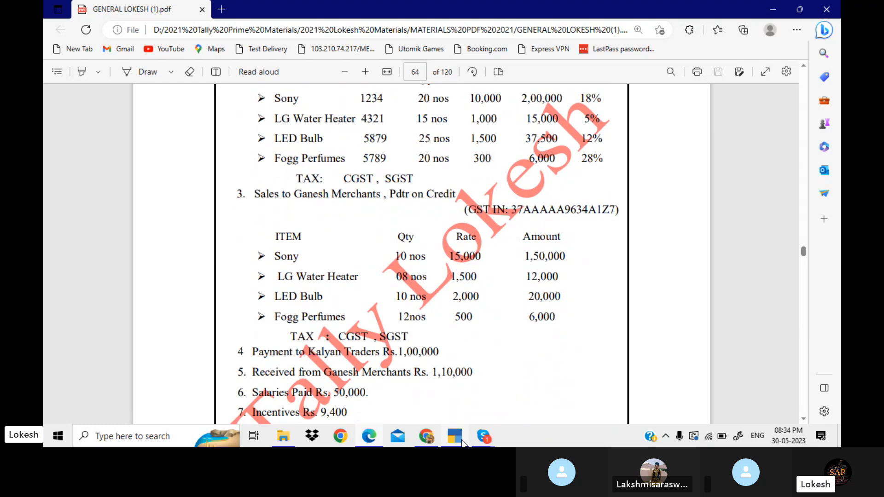
Step: Return to TallyPrime, name the new ledger Sales and place it under Sales Accounts
key(alt+Tab)
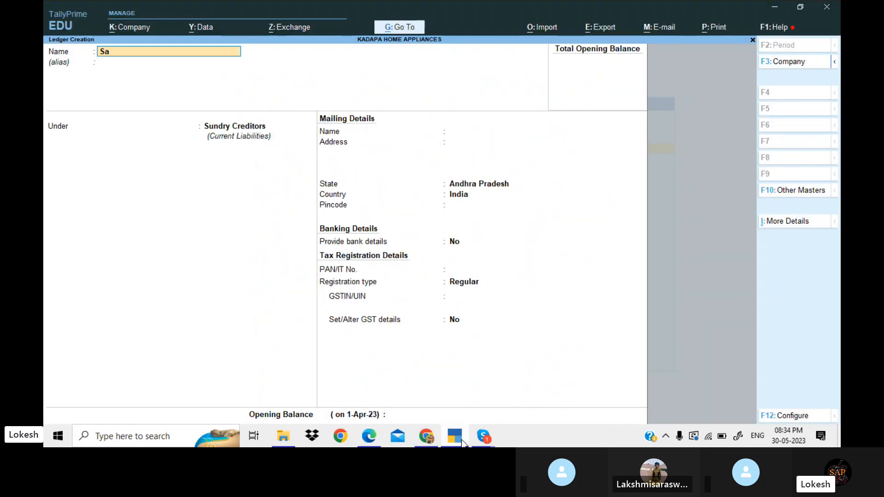
text(les)
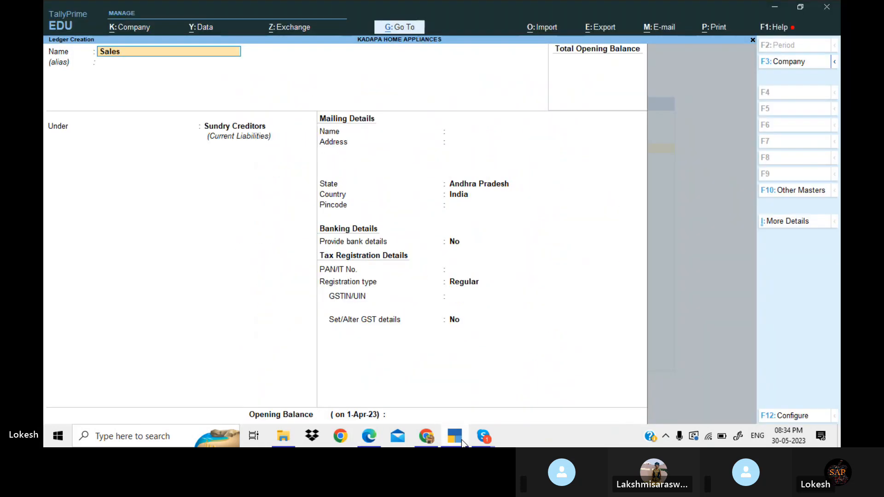
key(Return)
key(Return)
text(Sa)
key(Return)
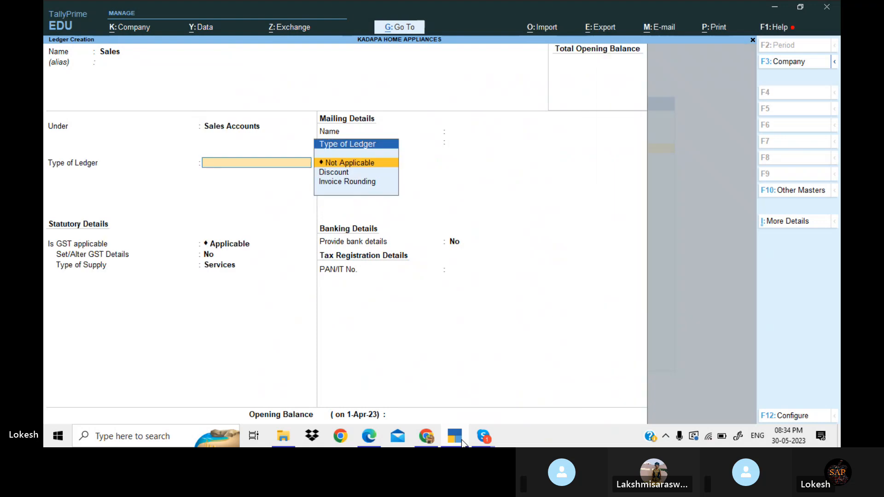
Step: Keep the Sales ledger's type Not Applicable and GST Applicable, set the type of supply to Goods, and save the ledger
key(Return)
key(Return)
key(Return)
key(Up)
key(Return)
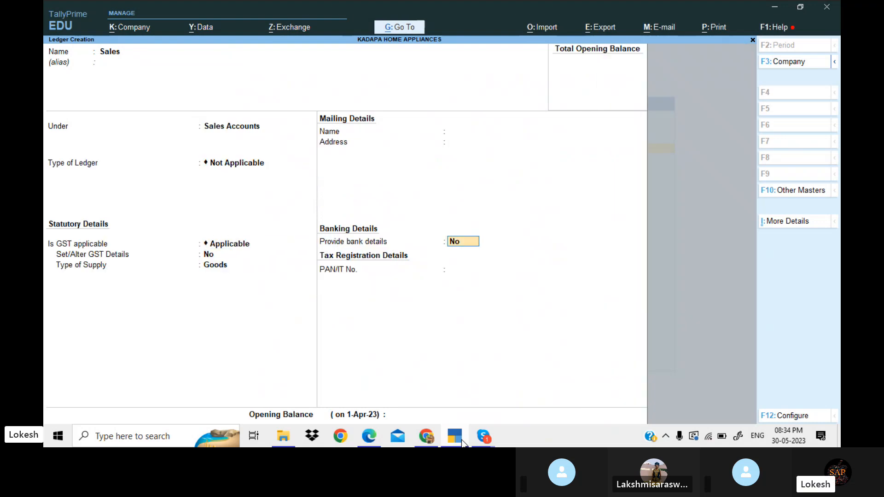
key(Return)
key(Return)
key(Return)
key(Escape)
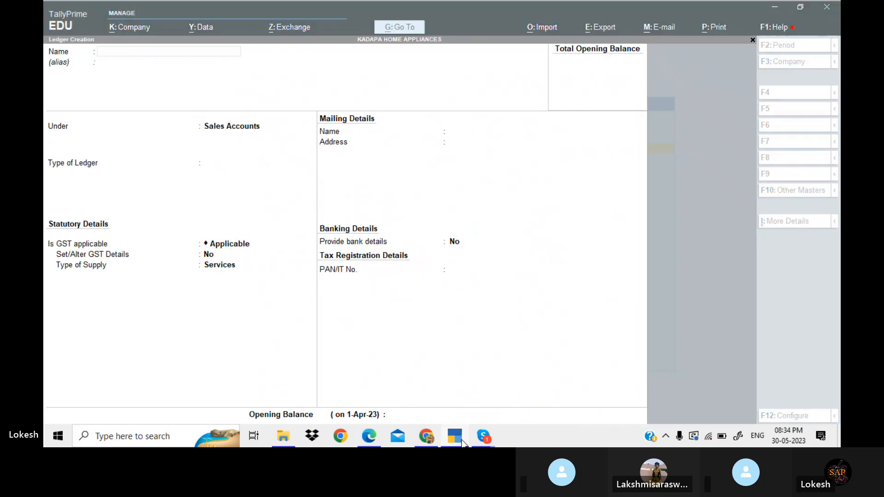
Step: Name a new ledger Ganesh Merchants, copying the name from the PDF exercise, and place it under Sundry Debtors
click(460, 440)
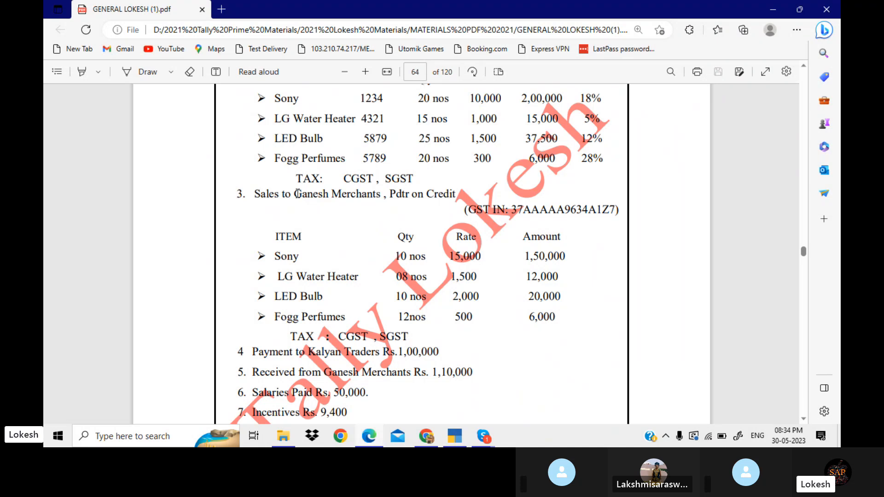
drag(295, 194, 383, 199)
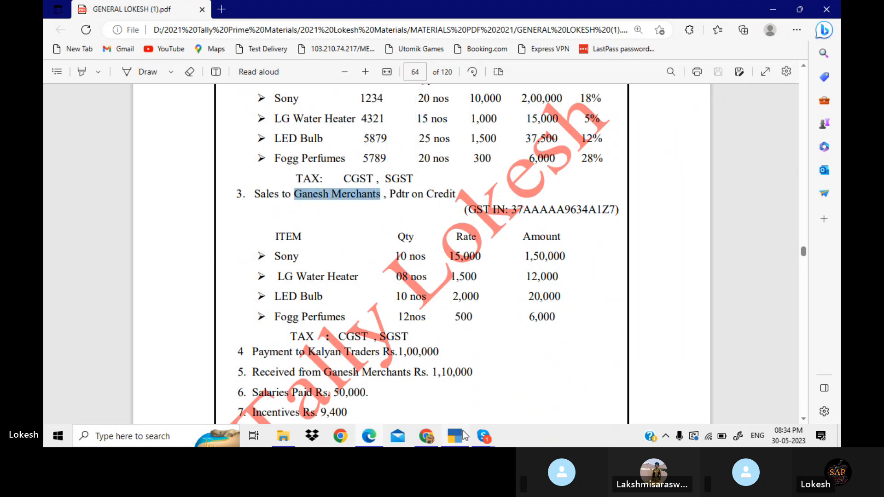
click(463, 435)
key(ctrl+alt+v)
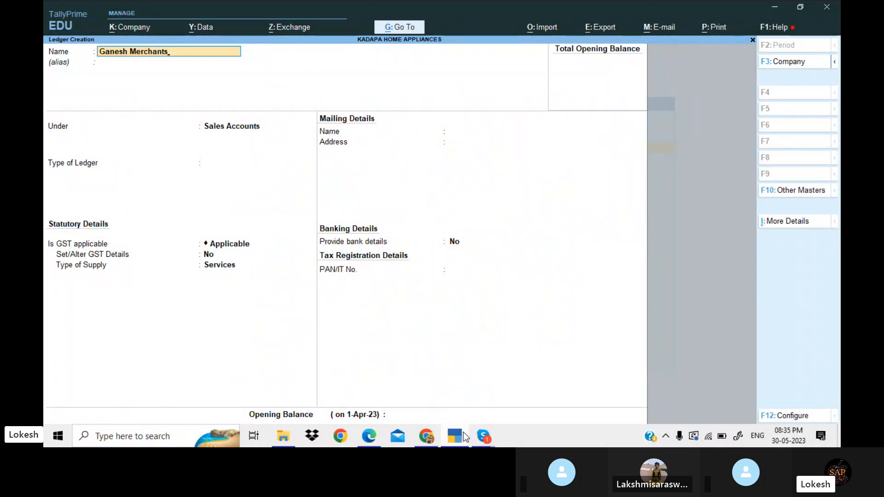
key(Return)
key(Return)
text(Su)
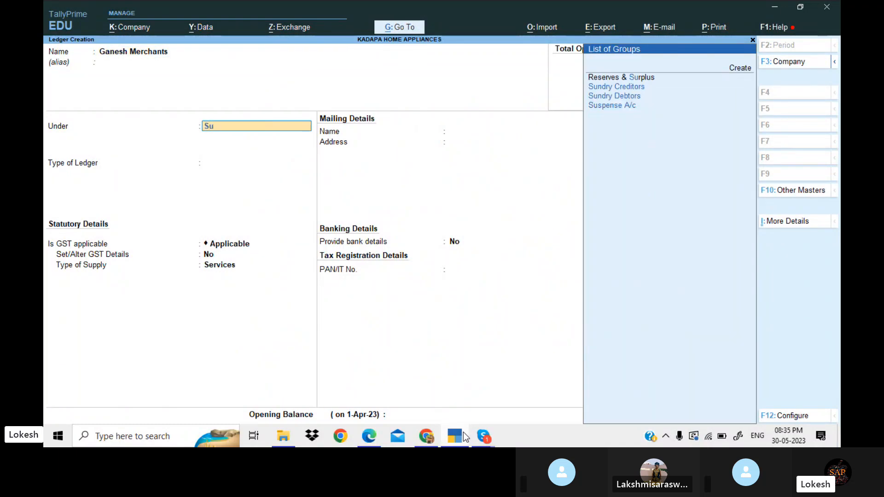
text(n)
key(Down)
key(Return)
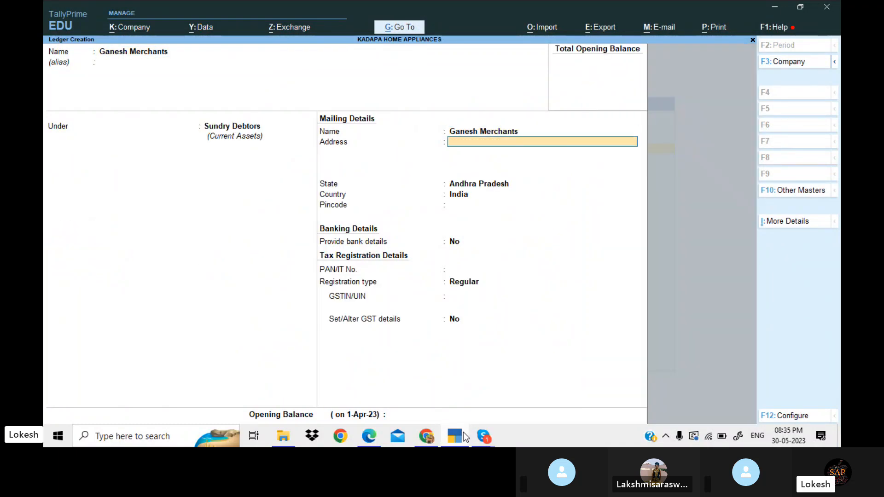
Step: Leave Ganesh Merchants' address blank and keep Andhra Pradesh, India, No for bank details and Regular registration type
key(Return)
key(Return)
key(Return)
key(Return)
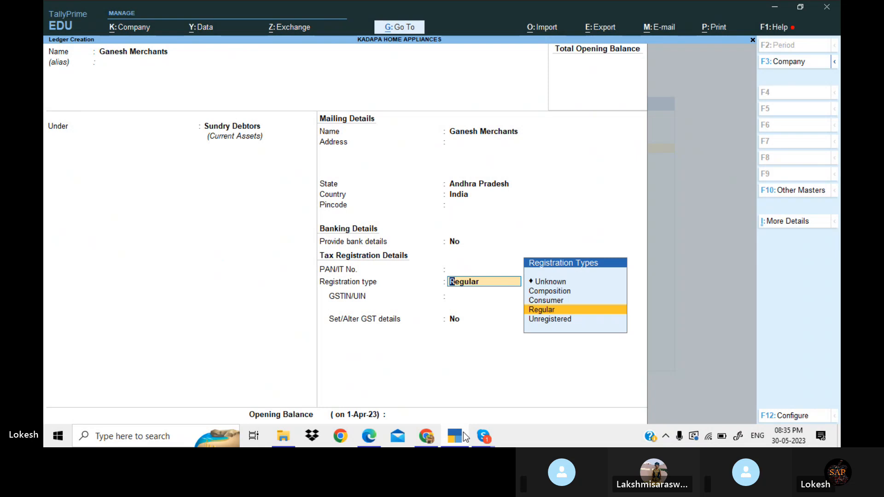
key(Return)
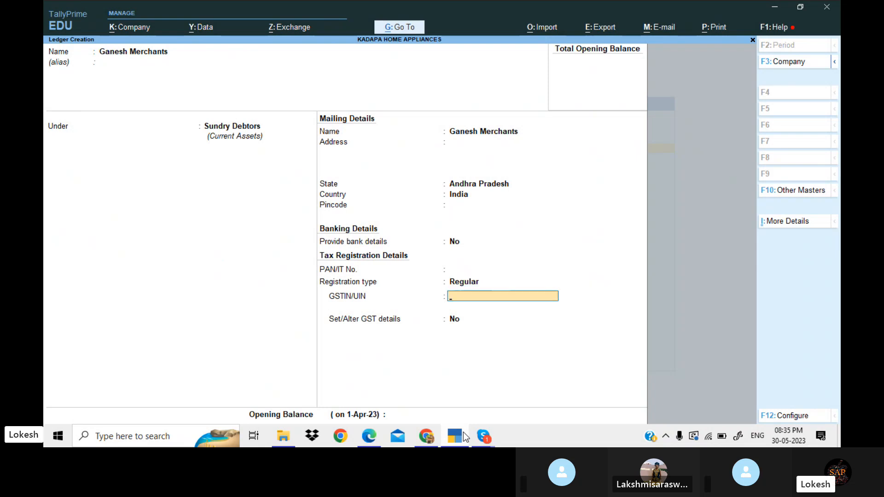
Step: Copy Ganesh Merchants' GSTIN from the PDF exercise into the ledger's GSTIN/UIN field, keep Set/Alter GST details at No and save the ledger
click(465, 436)
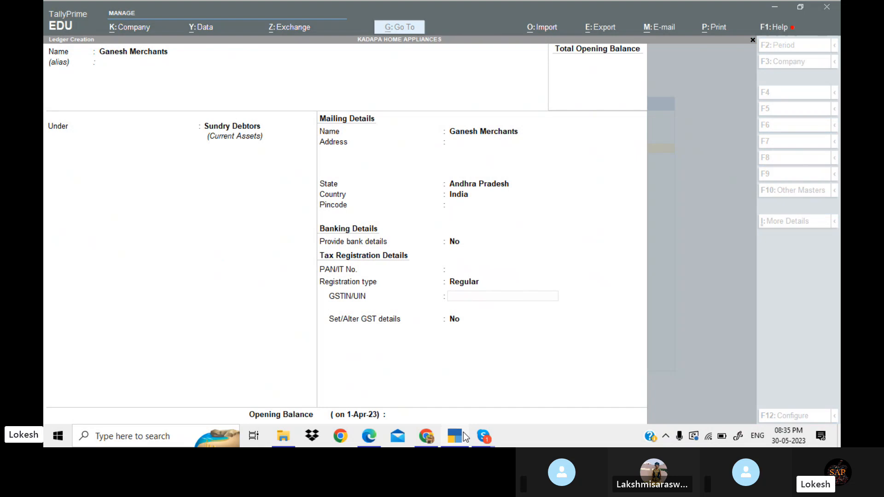
drag(510, 210, 613, 217)
key(ctrl+c)
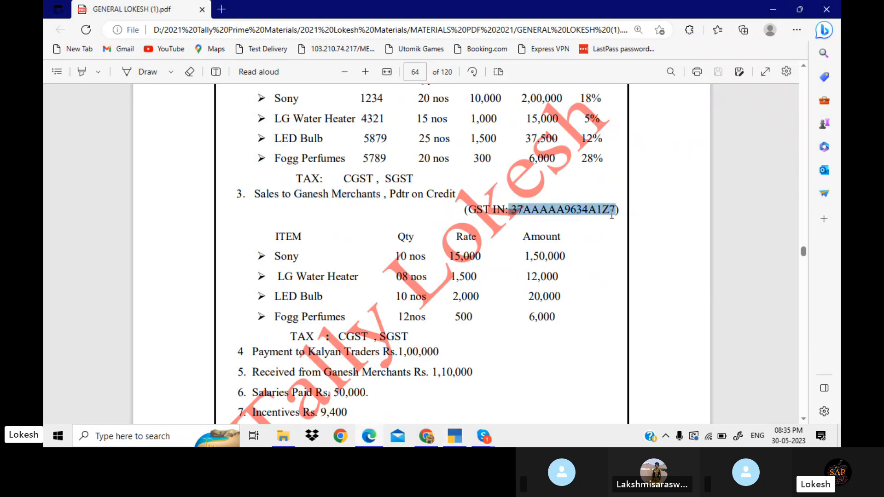
click(456, 434)
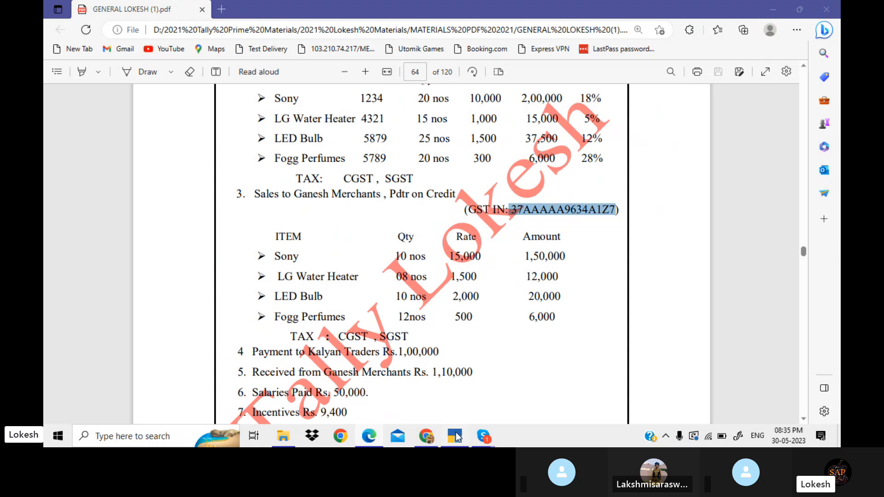
key(ctrl+alt+v)
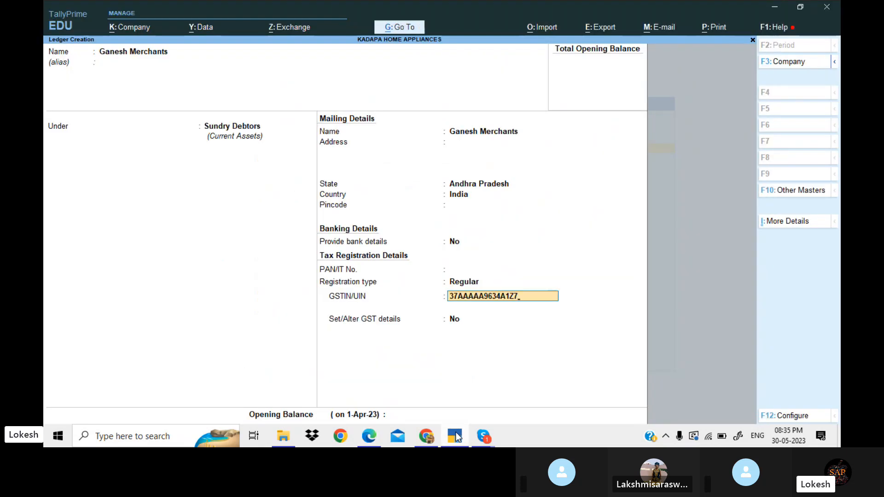
key(Return)
key(Return)
key(Return)
key(Return)
key(Return)
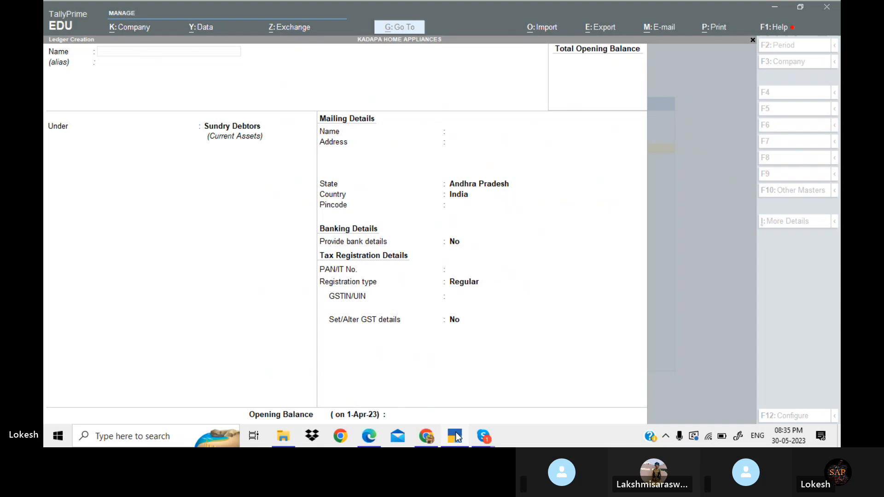
Step: Name a new ledger Salaries, copying the name from the PDF exercise, and place it under Indirect Expenses
click(456, 435)
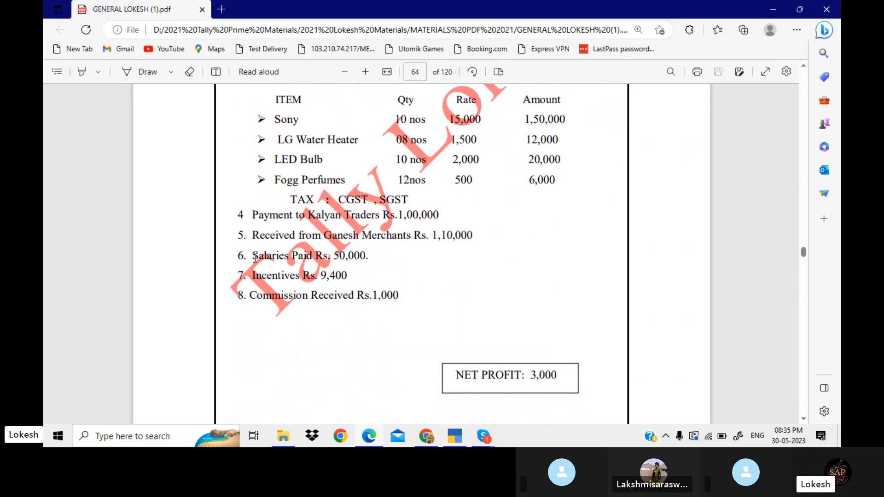
drag(254, 257, 289, 263)
key(ctrl+c)
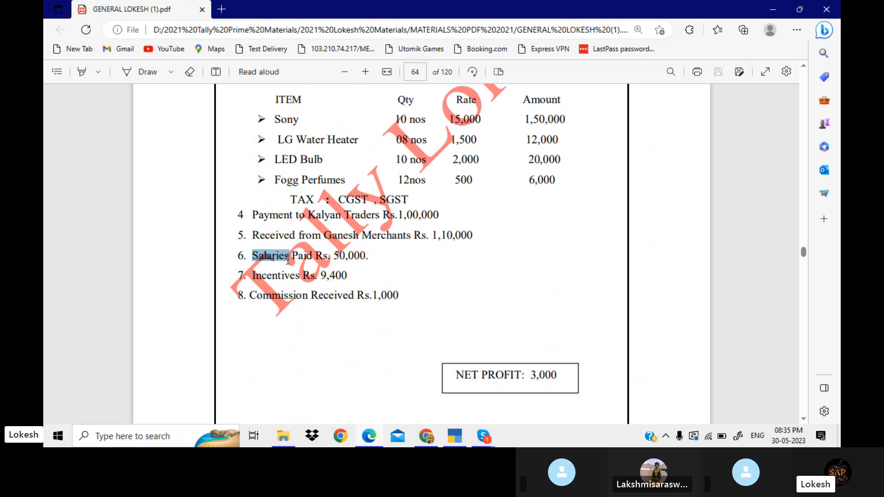
click(448, 434)
key(ctrl+alt+v)
key(Return)
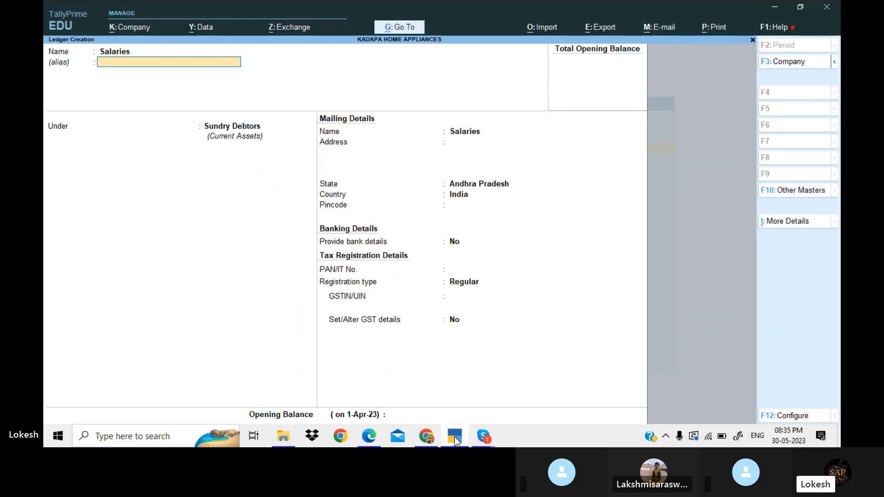
text(In)
key(Down)
key(Down)
key(Down)
key(Down)
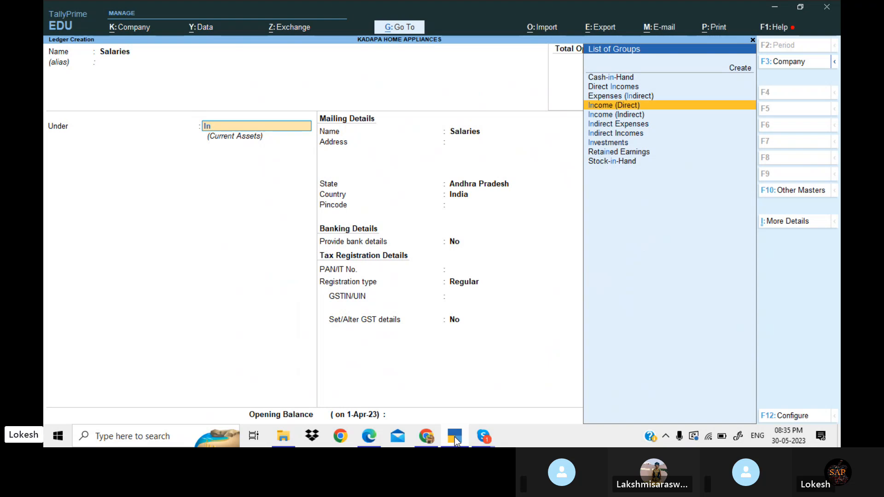
key(Up)
key(Return)
Step: Keep the Salaries ledger's type Not Applicable, GST Applicable and type of supply Services, and save the ledger
key(Return)
key(Return)
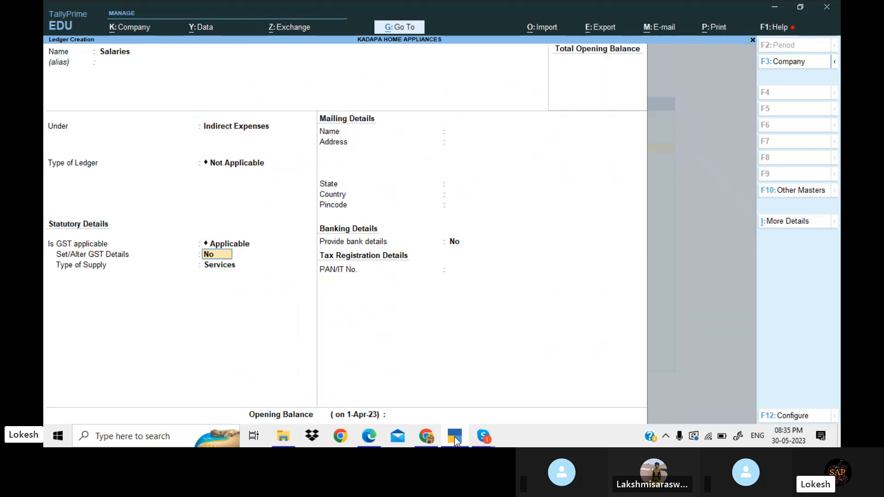
key(Return)
key(Return)
key(Return)
key(Return)
key(Return)
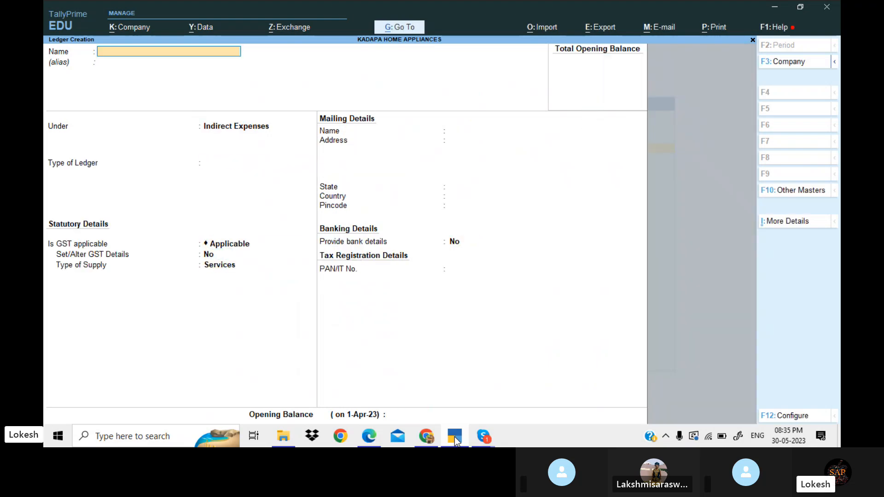
Step: Name a new ledger Incentives, copying the name from the PDF exercise
click(455, 439)
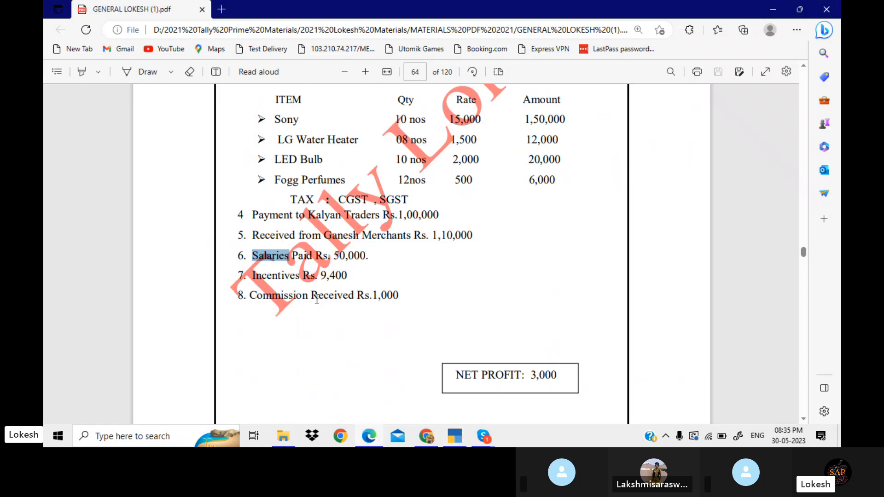
drag(252, 276, 299, 278)
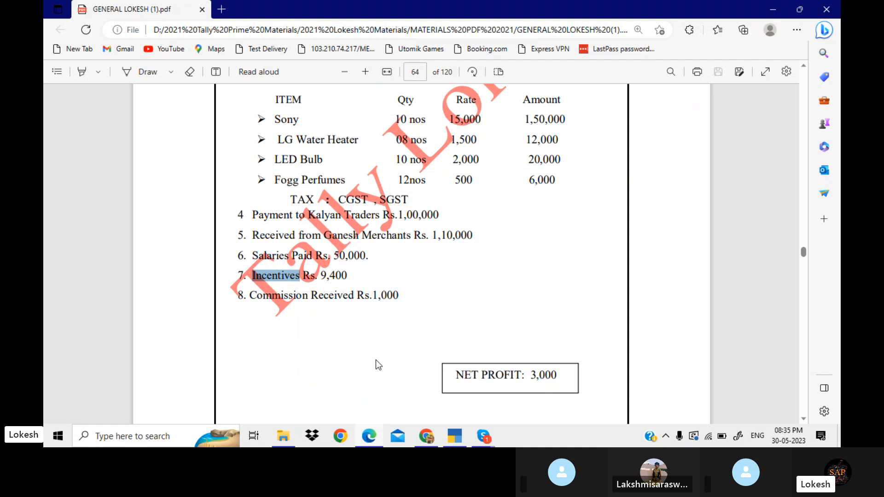
click(461, 436)
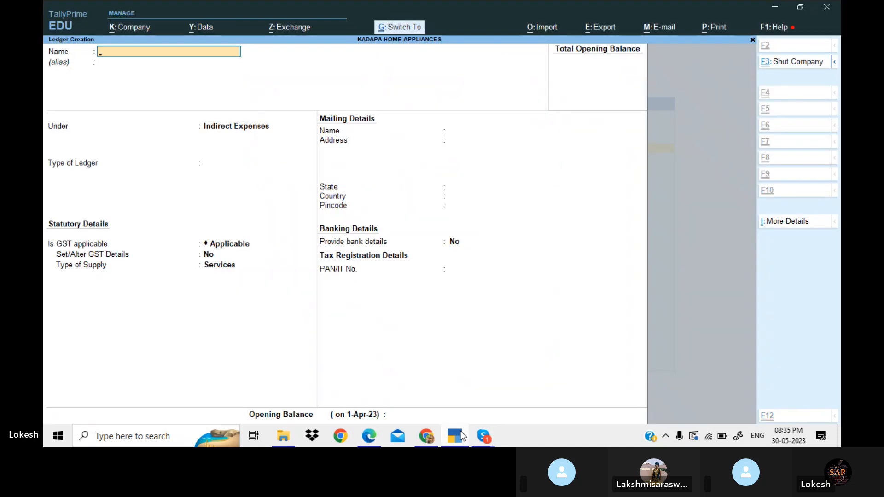
key(ctrl+alt+v)
Step: Keep the Incentives ledger under Indirect Expenses with its default GST and banking settings, and save it
key(Return)
key(Return)
key(Return)
key(Return)
key(Return)
key(Return)
key(Return)
key(Return)
key(Return)
key(Return)
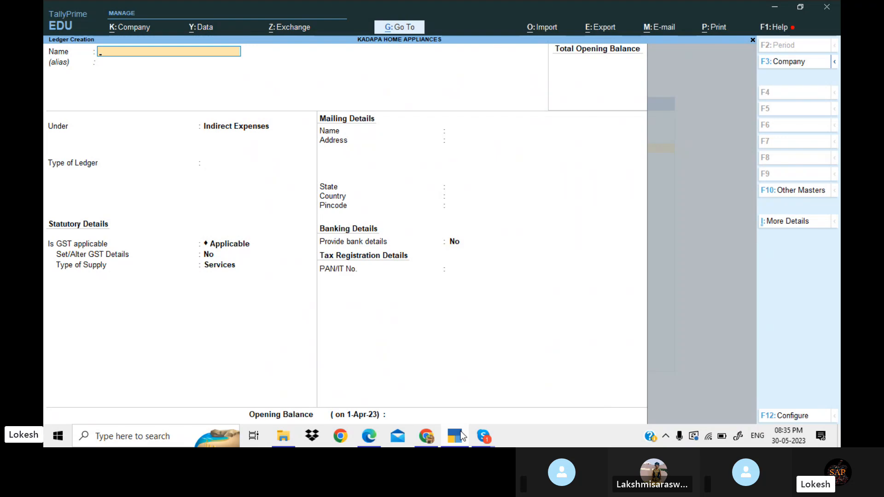
Step: Name a new ledger Commission Received, copying the name from the PDF exercise, and place it under Indirect Incomes
click(461, 436)
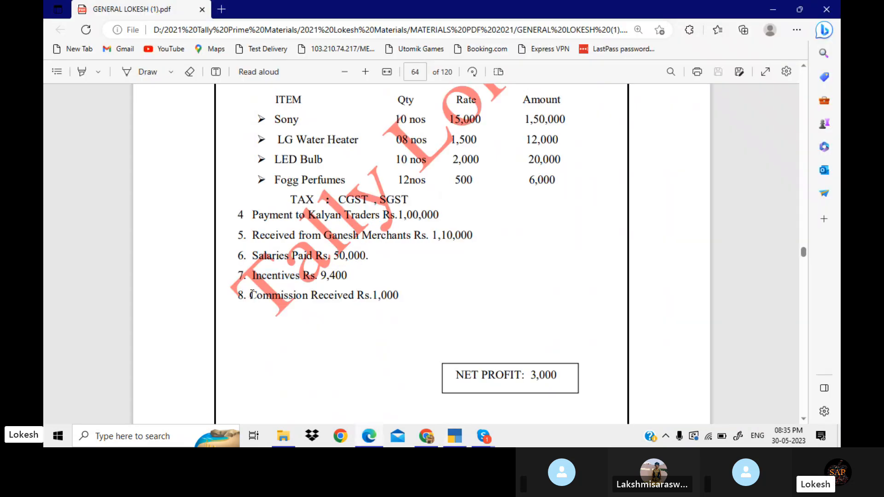
drag(249, 297, 354, 300)
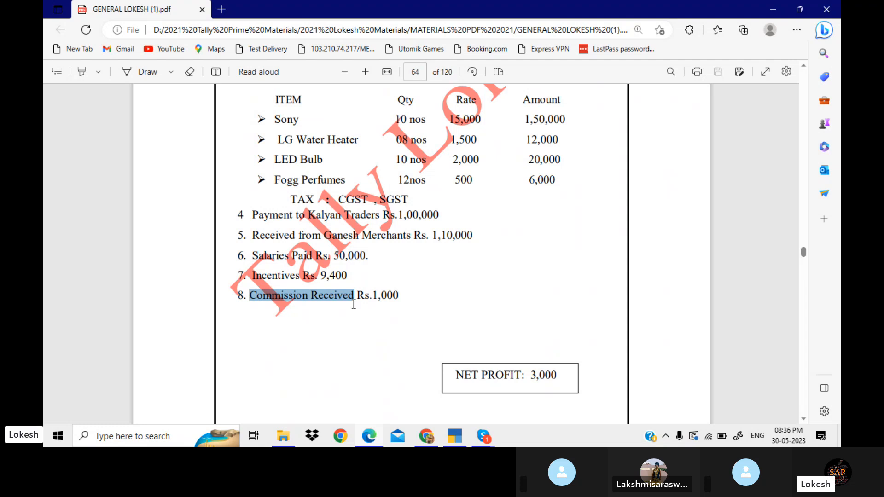
click(456, 435)
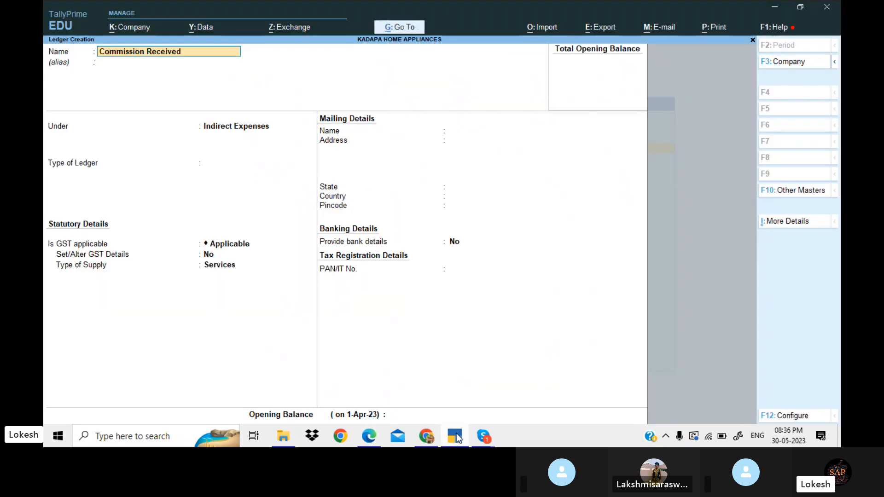
key(Return)
key(Down)
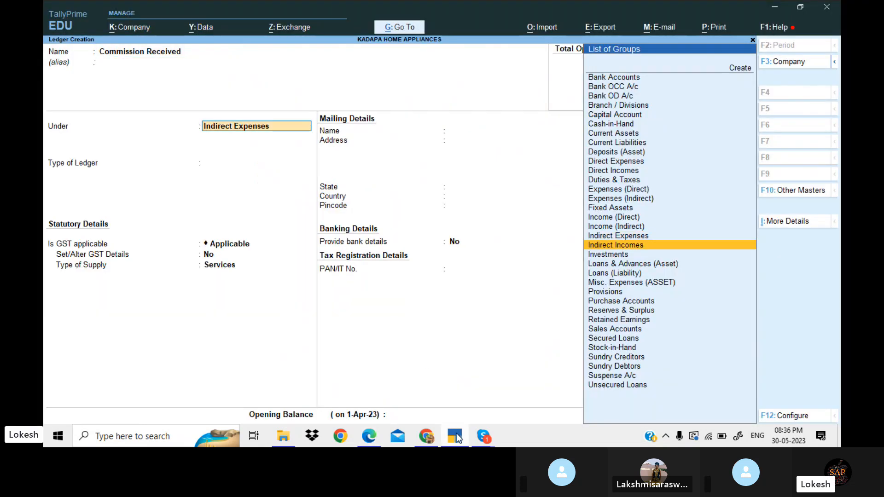
key(Return)
Step: Keep Commission Received's ledger type Not Applicable, GST Applicable, supply type Services and No for bank details, and save the ledger
key(Return)
key(Return)
key(Return)
key(Return)
key(Return)
key(Return)
key(Return)
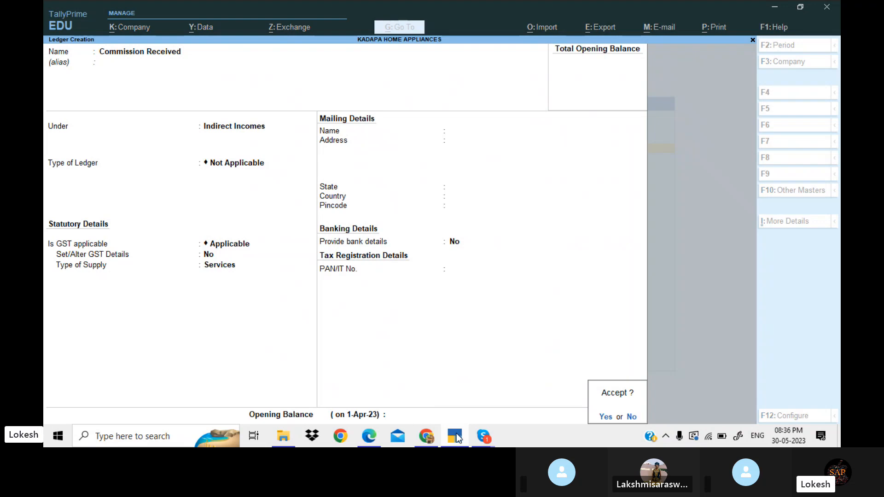
key(Return)
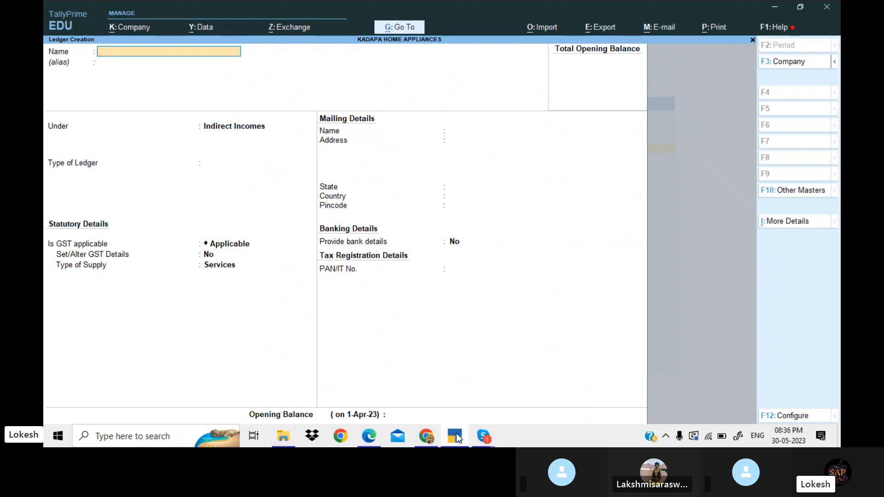
Step: Leave ledger creation and start creating a new unit of measure from the inventory masters
key(Escape)
key(Return)
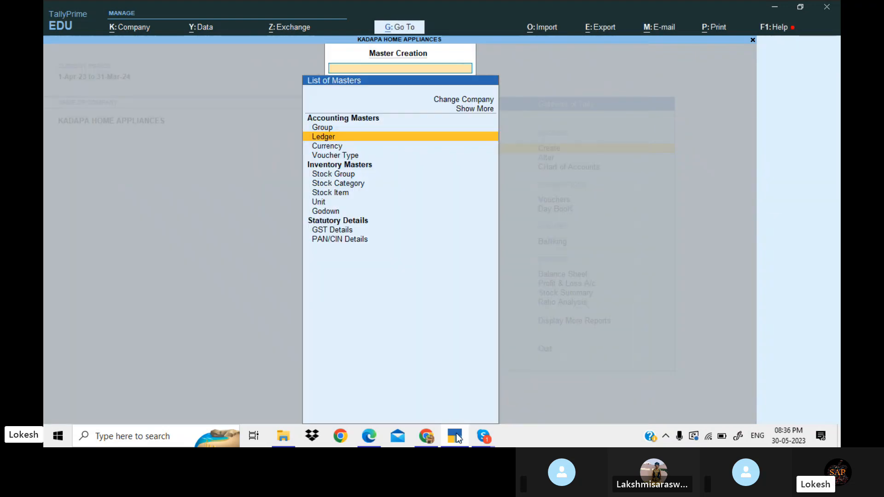
key(Down)
key(Down)
key(Down)
key(Down)
key(Down)
key(Down)
key(Down)
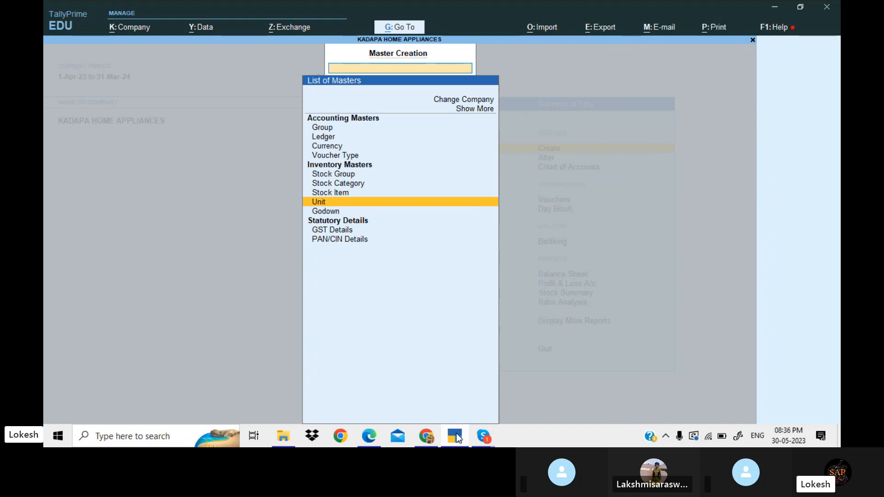
key(Return)
click(454, 435)
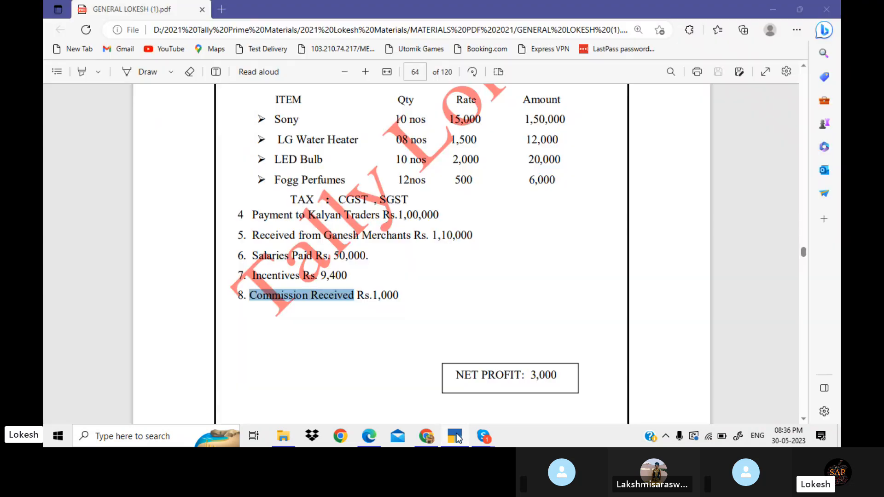
scroll(278, 271, up, 5)
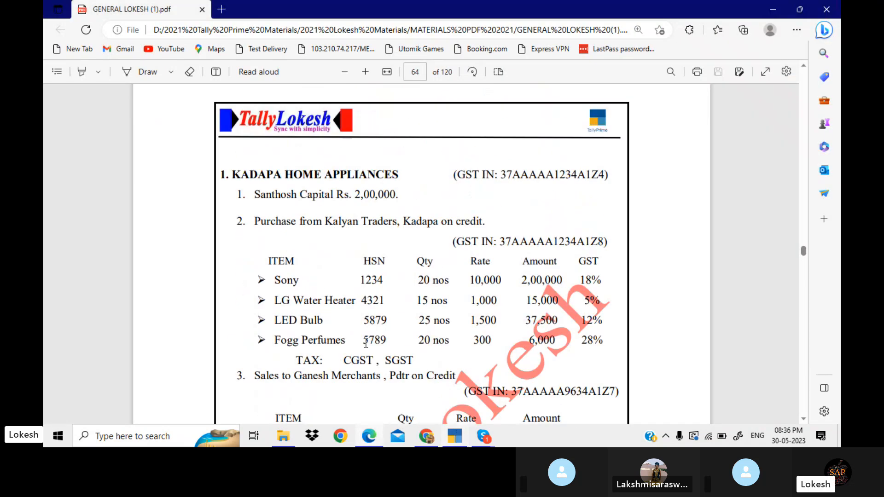
drag(276, 276, 310, 282)
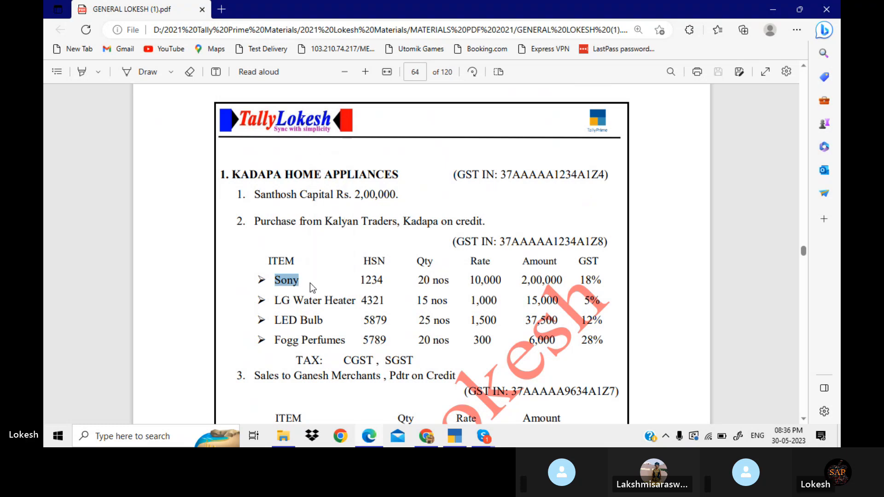
click(453, 437)
key(ctrl+v)
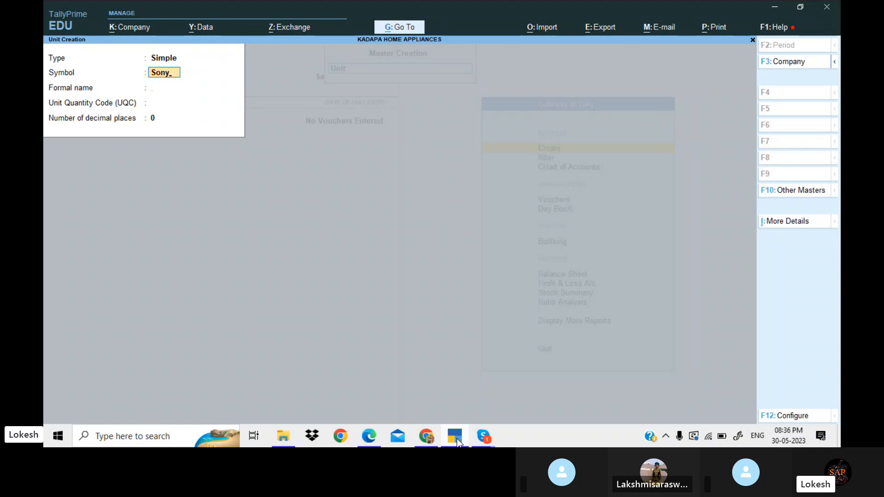
key(Return)
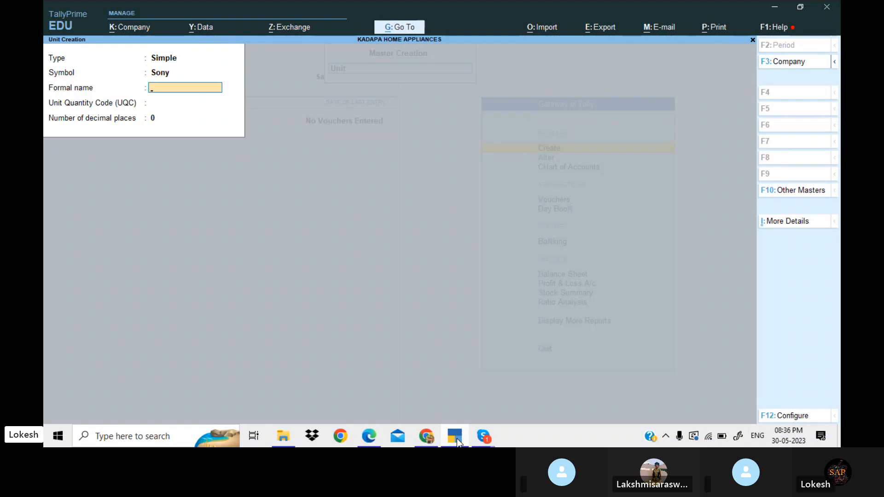
key(Up)
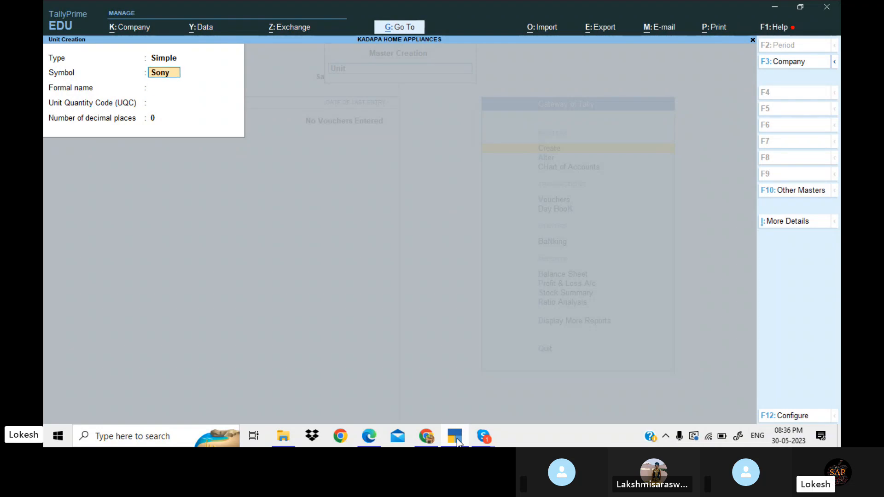
key(shift+Right)
key(shift+Left)
Step: Look up the quantity unit in the PDF exercise and set the new unit's symbol to nos
key(alt+Tab)
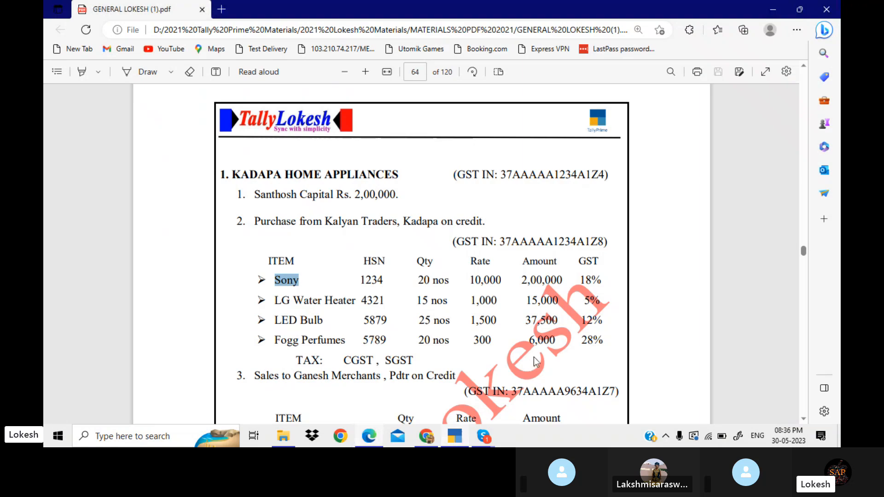
click(439, 285)
double_click(439, 286)
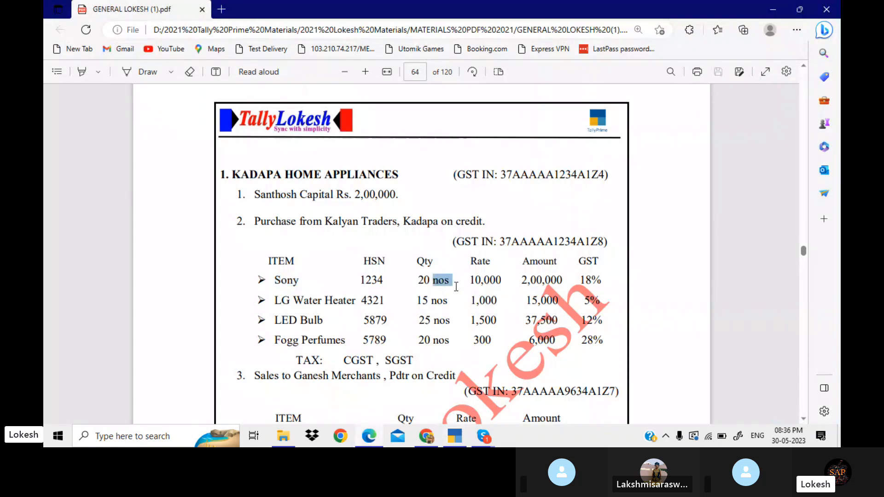
click(460, 441)
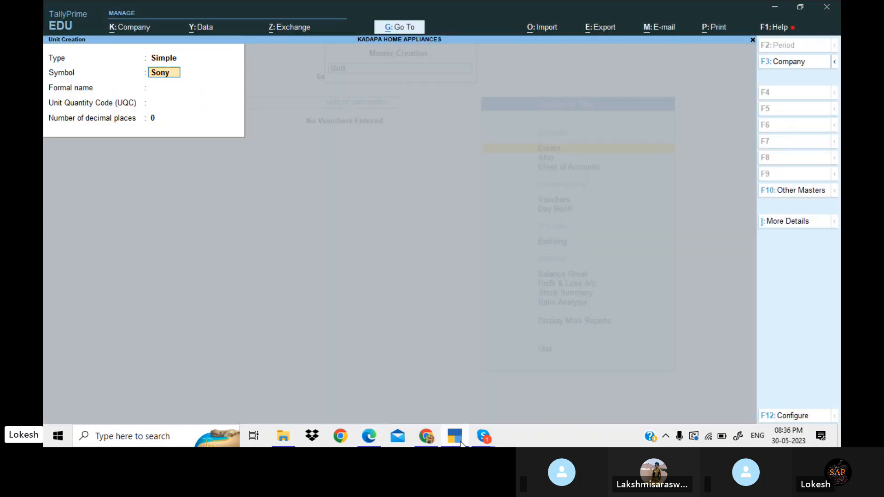
key(BackSpace)
text(no)
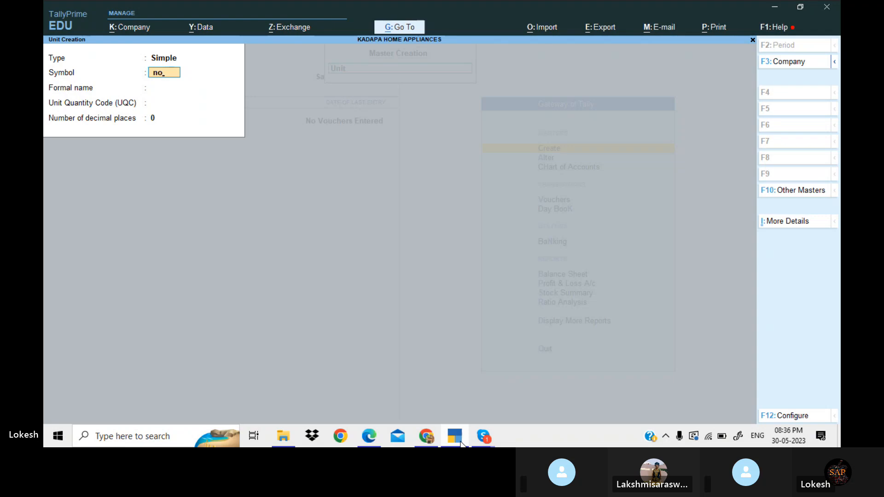
text(no)
key(Return)
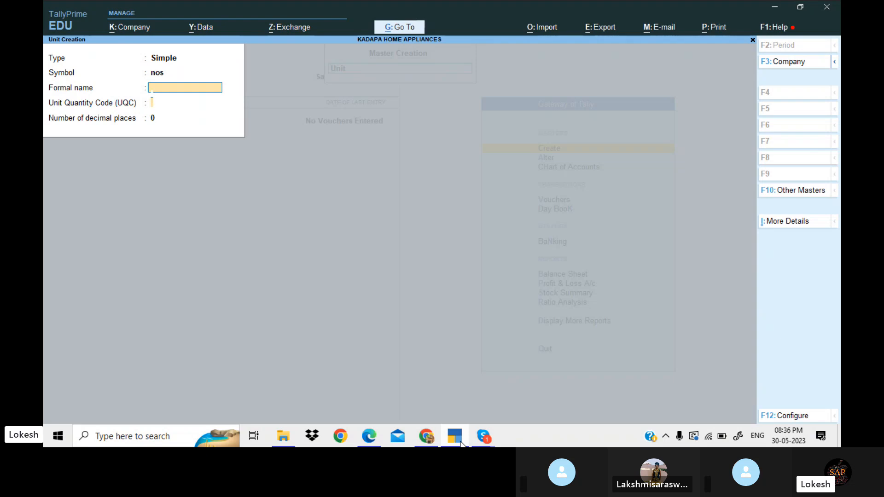
Step: Leave the formal name of nos blank, assign it the quantity code NOS-NUMBERS with 0 decimal places, and save the unit
key(Return)
text(no)
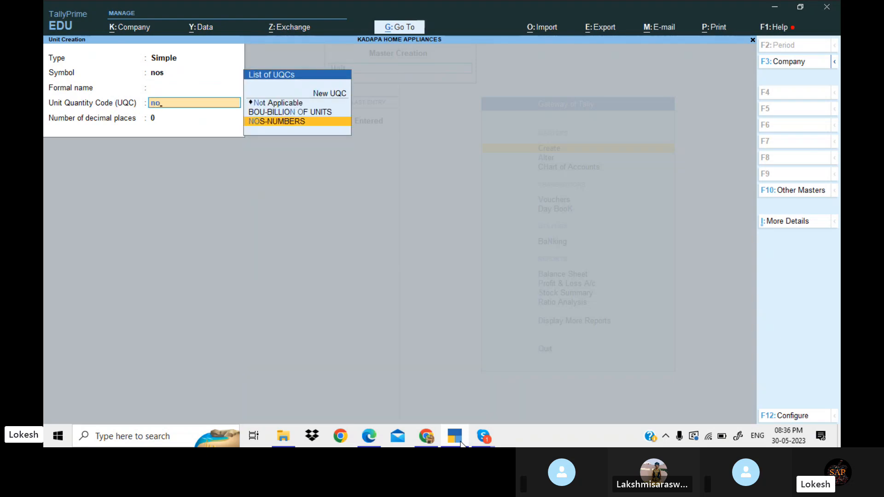
key(Return)
key(Return)
key(Return)
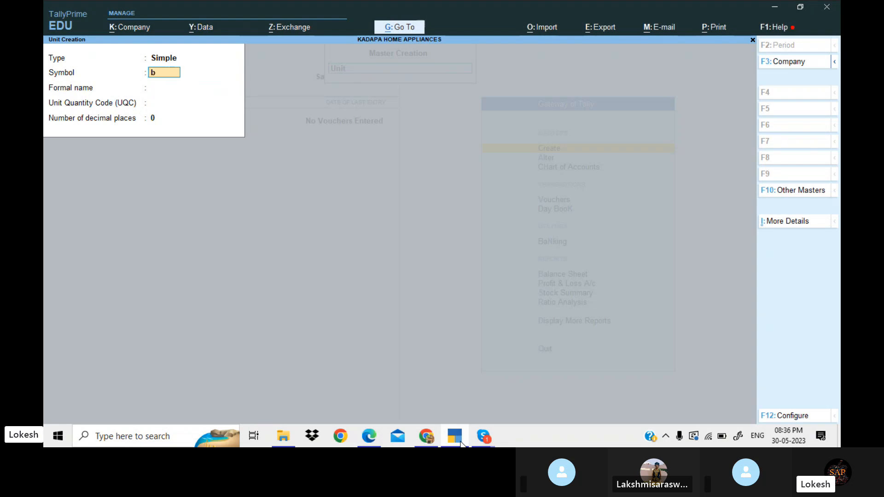
Step: Create a simple unit bx with no formal name, quantity code BOX-BOX and 0 decimal places
key(Return)
text(B)
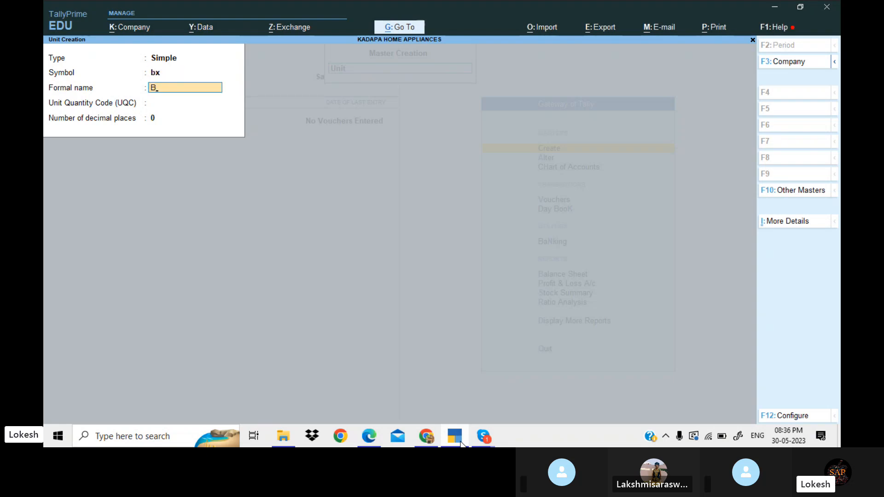
key(BackSpace)
key(Return)
text(bo)
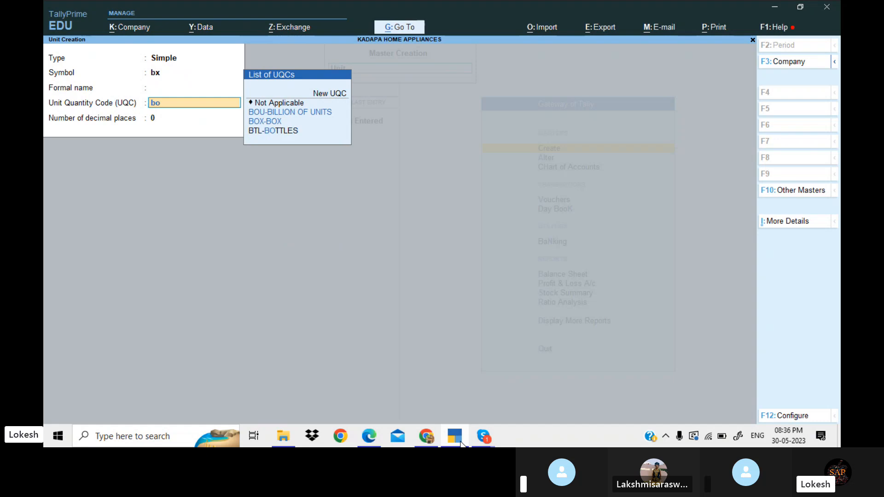
key(Down)
key(Down)
key(Return)
key(Return)
key(Return)
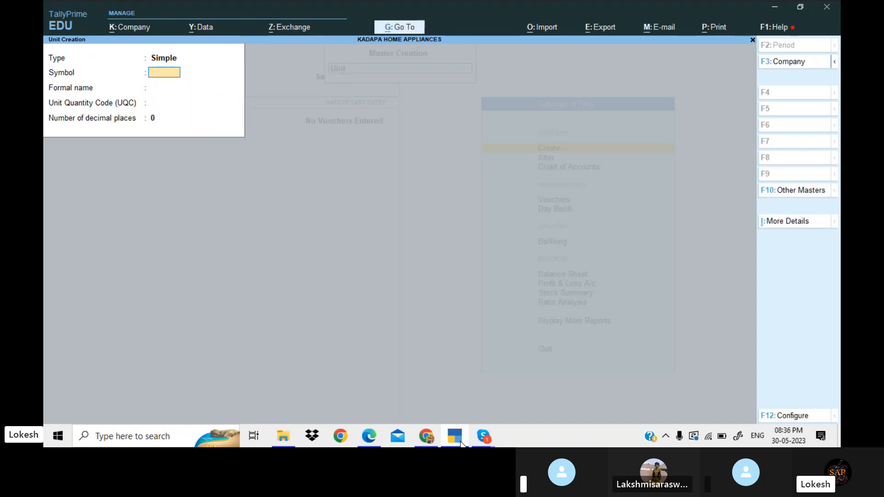
Step: Create a simple unit kg with no formal name, quantity code KGS-KILOGRAMS and 0 decimal places
text(kg)
key(Return)
key(Return)
text(ki)
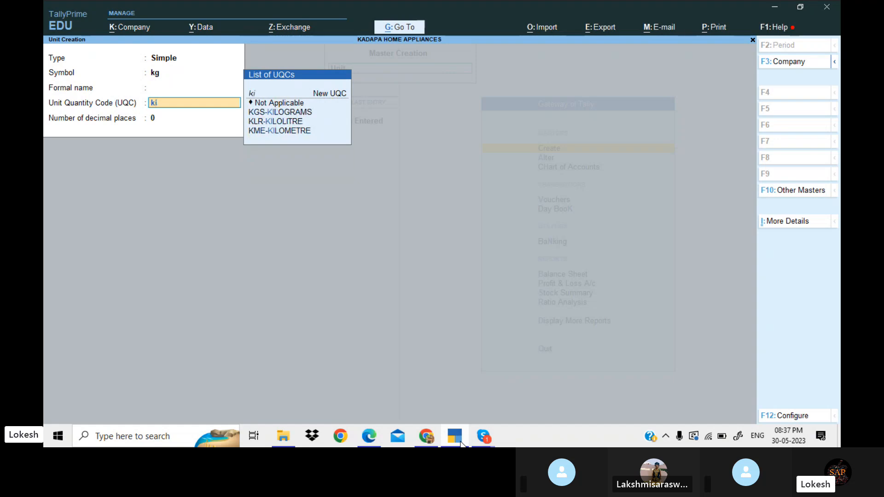
key(Down)
key(Return)
key(Return)
key(Return)
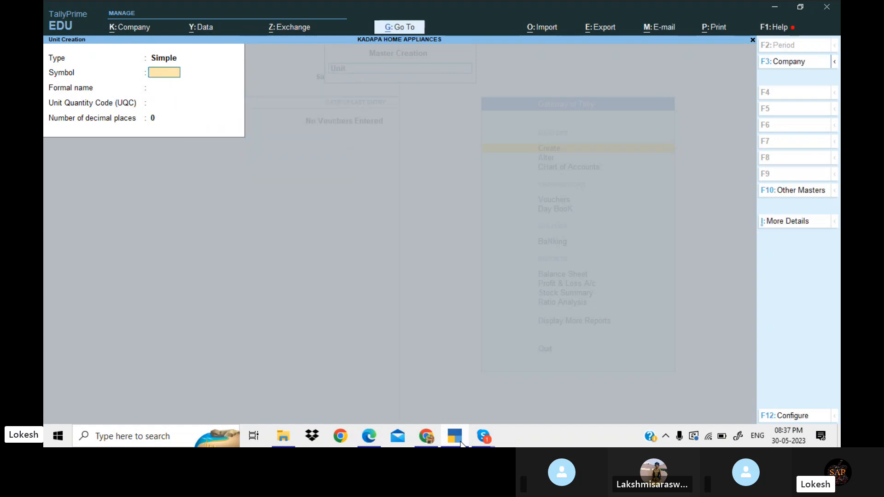
Step: Create a simple unit pk with no formal name, quantity code PAC-PACKS and 0 decimal places
text(pk)
key(Return)
key(Return)
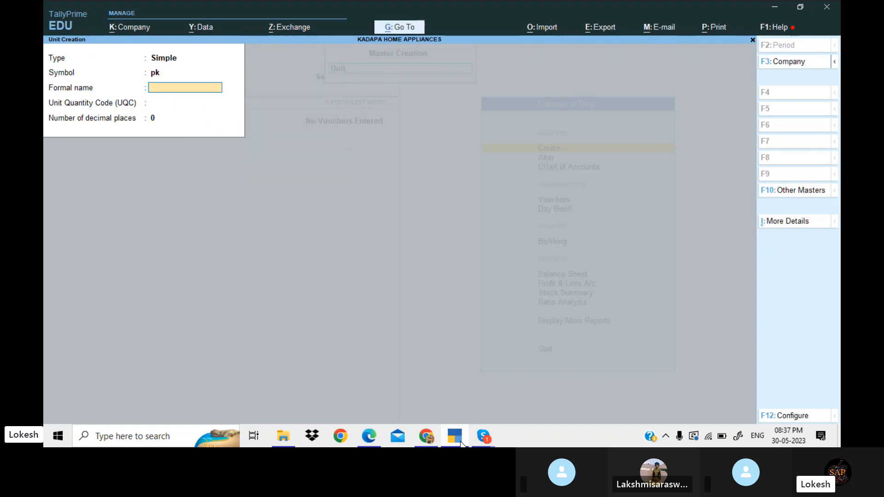
text(pa)
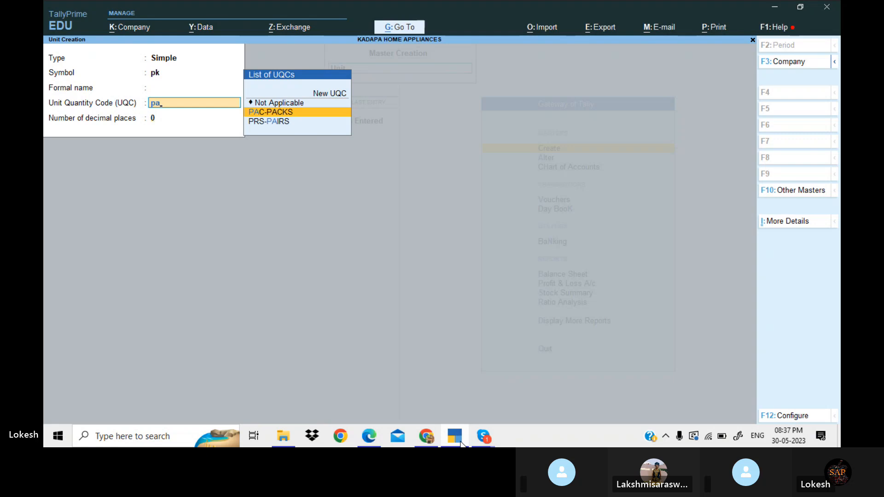
key(Return)
key(Return)
key(Return)
Step: Create a simple unit pc with no formal name, quantity code PCS-PIECES and 0 decimal places
text(p)
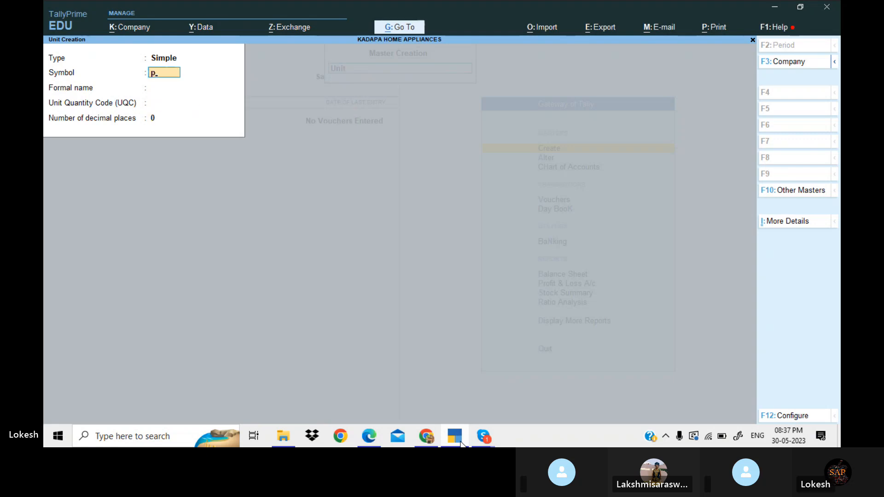
text(c)
key(Return)
key(Return)
text(pu)
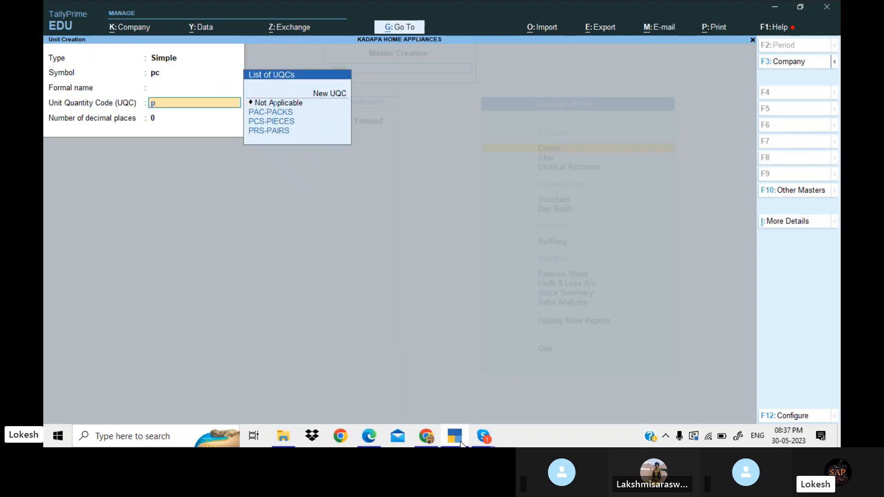
key(BackSpace)
key(Down)
key(Down)
key(Up)
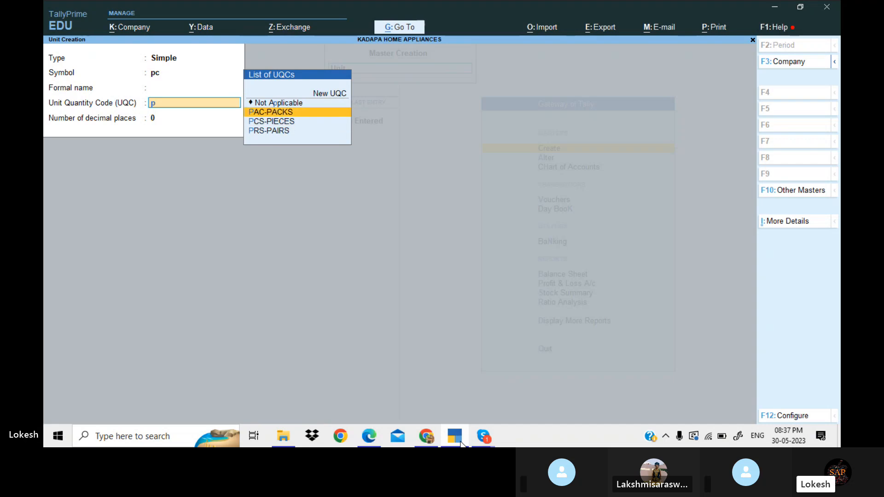
key(Down)
key(Return)
key(Return)
key(Return)
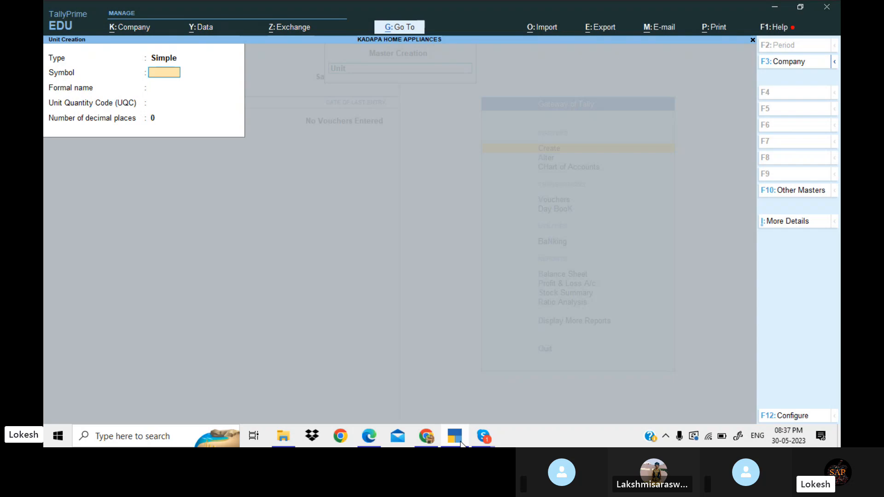
Step: Leave unit creation and start a new stock item named Sony, copying the name from the PDF exercise
key(Escape)
key(Return)
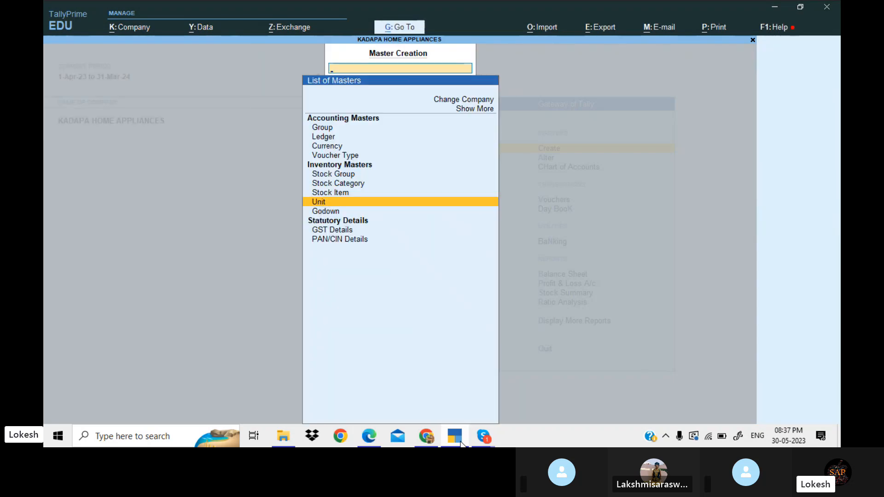
key(Up)
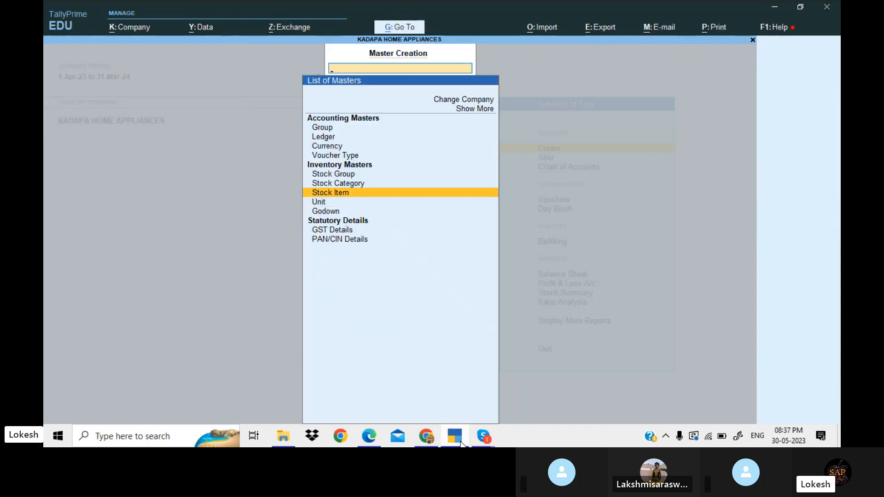
key(Return)
click(369, 436)
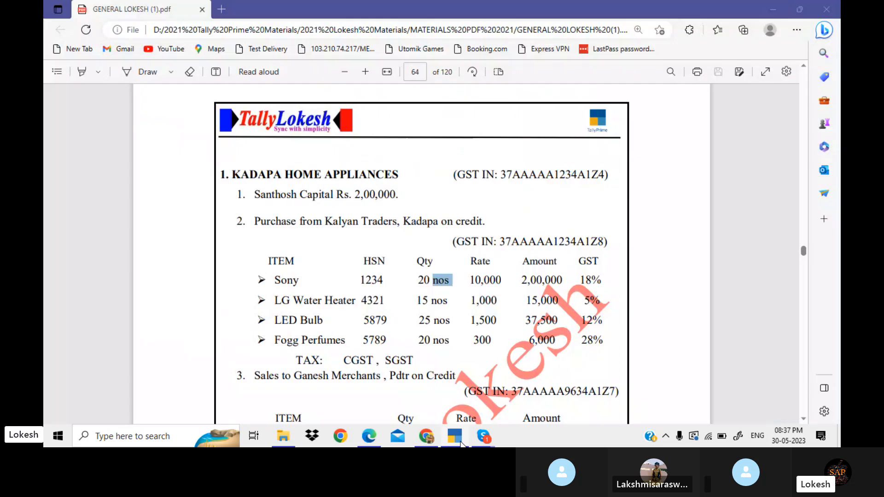
double_click(287, 284)
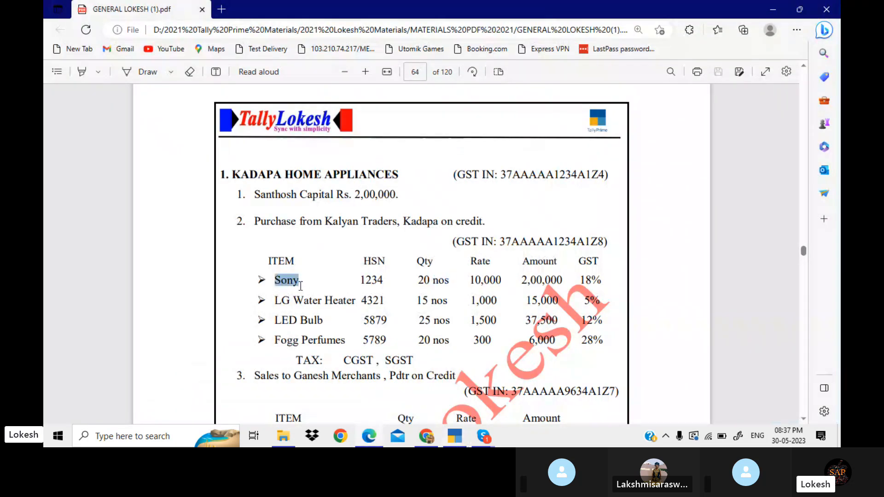
key(ctrl+c)
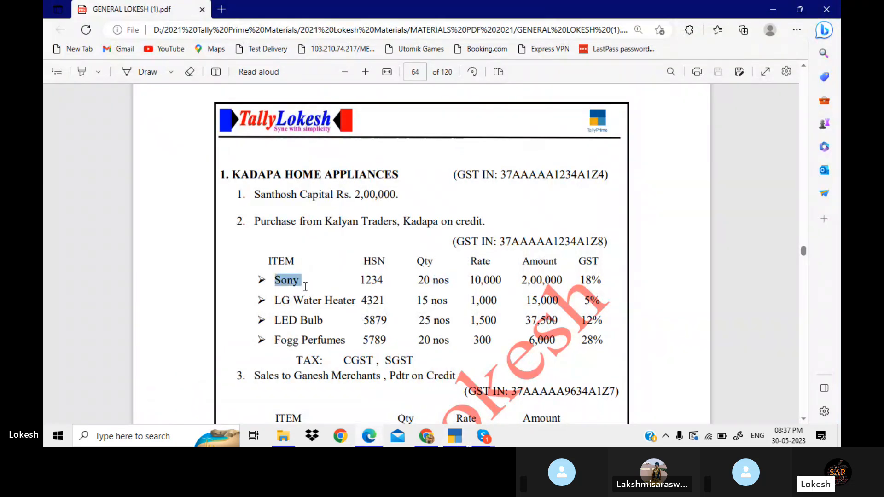
click(458, 442)
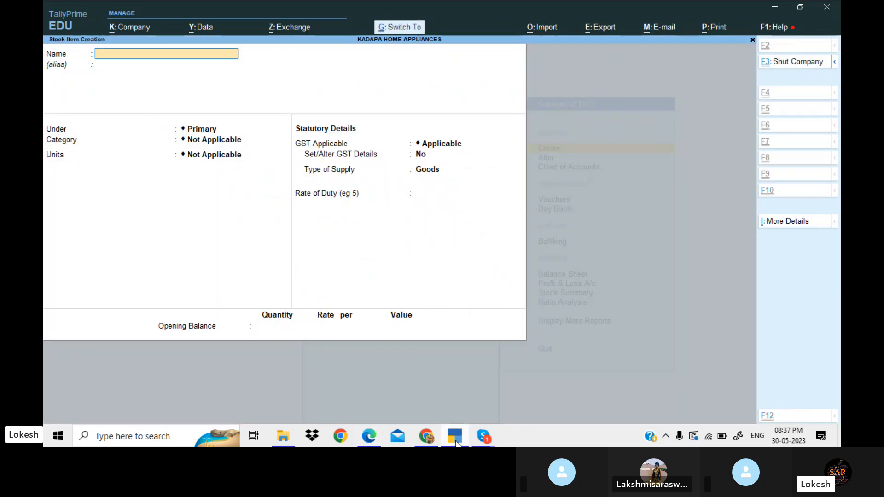
key(ctrl+alt+v)
key(Return)
Step: Keep Sony without an alias under Primary with category Not Applicable, and set its units to nos
key(Return)
key(Return)
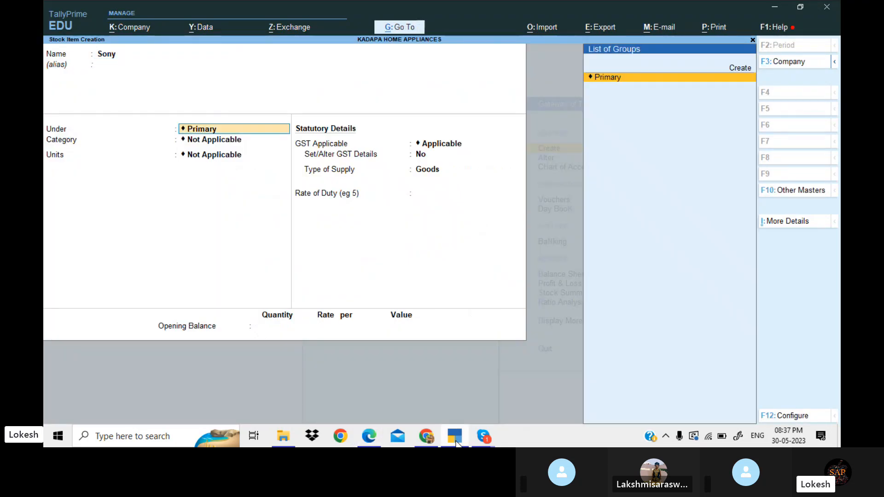
key(Return)
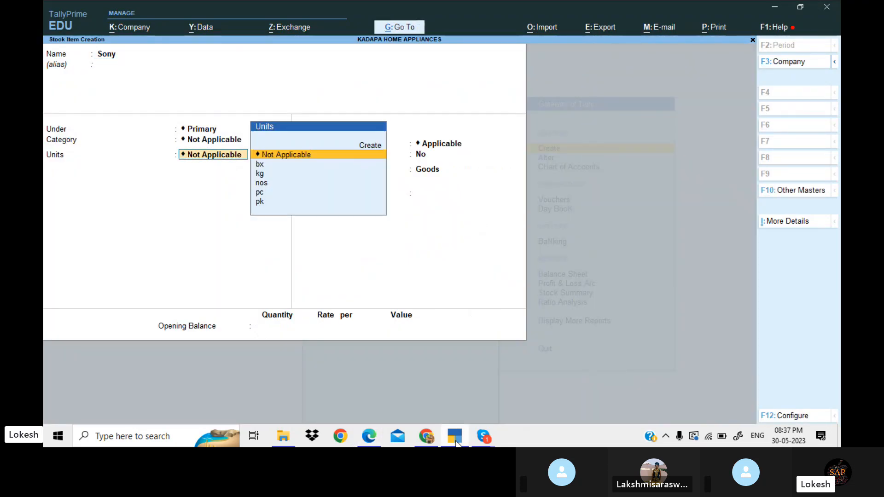
key(Down)
key(Down)
key(Down)
key(Return)
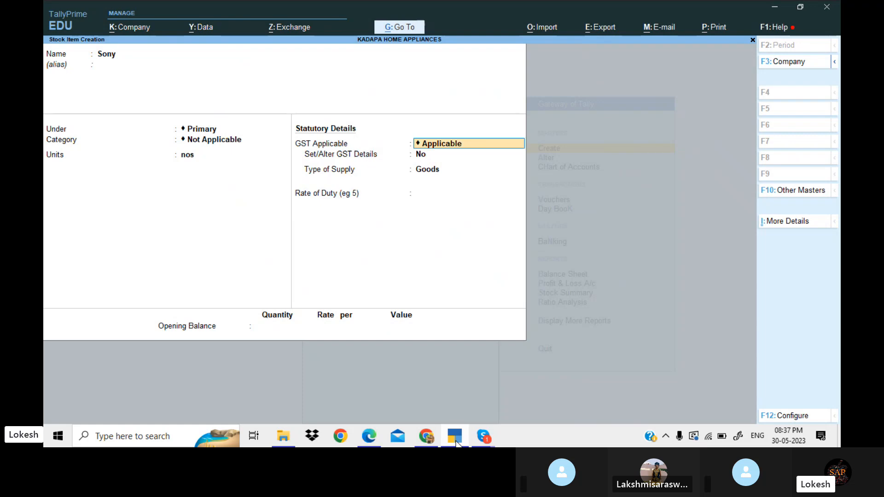
Step: Keep GST applicable for Sony, enable its GST details, and start a tax rate entry from 1-Apr-23 described as Sony
key(Return)
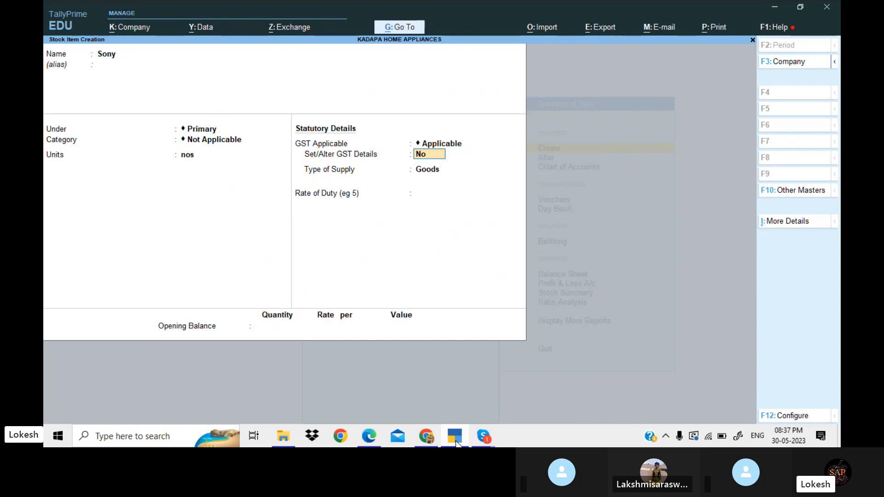
text(y)
key(Return)
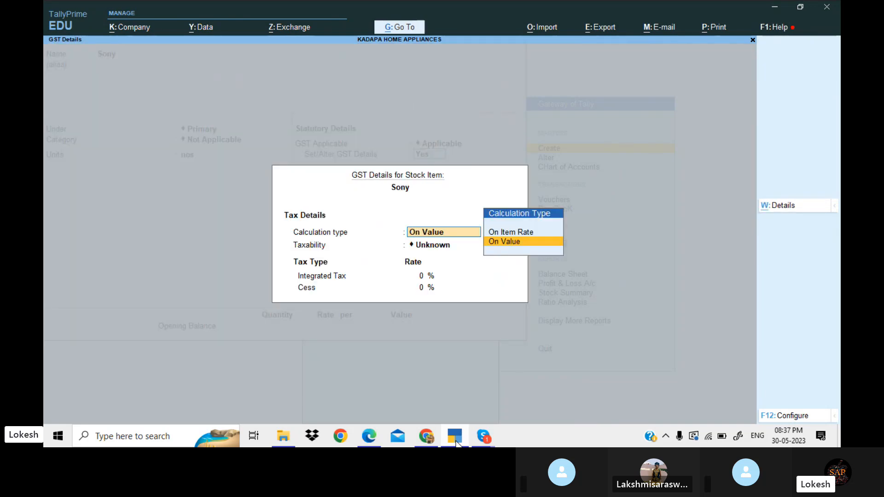
click(785, 208)
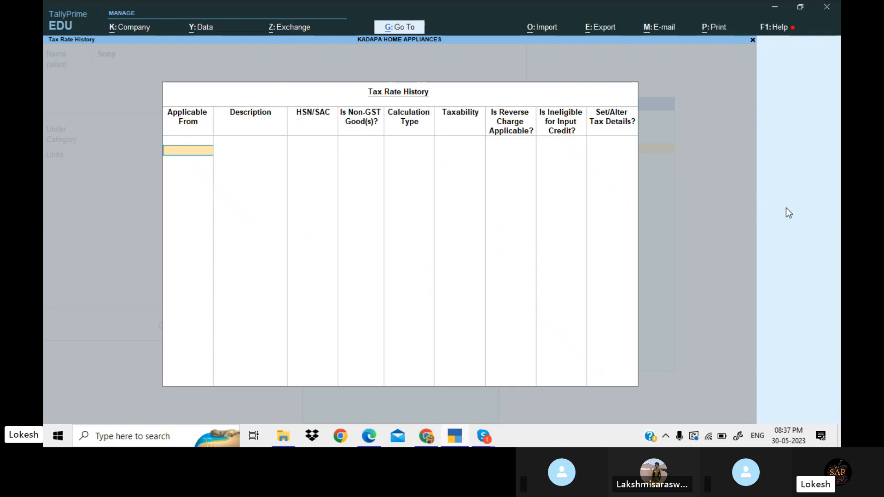
text(1-4)
key(Return)
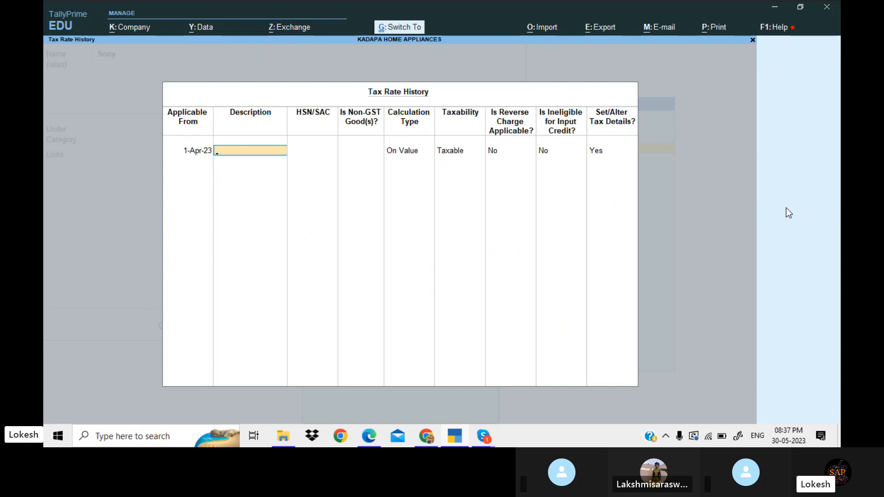
text(Sony)
key(Return)
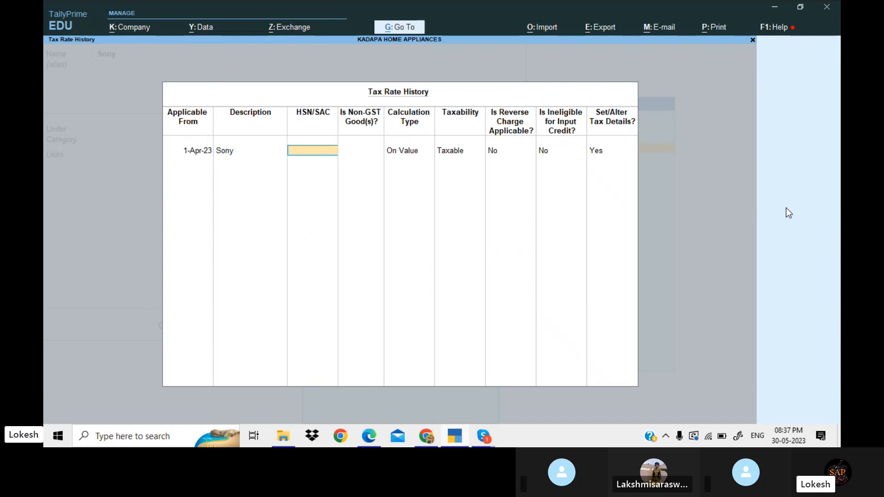
Step: Enter Sony's HSN code 1234 from the PDF exercise, keeping non-GST goods No, calculation On Value and taxability Taxable
click(453, 439)
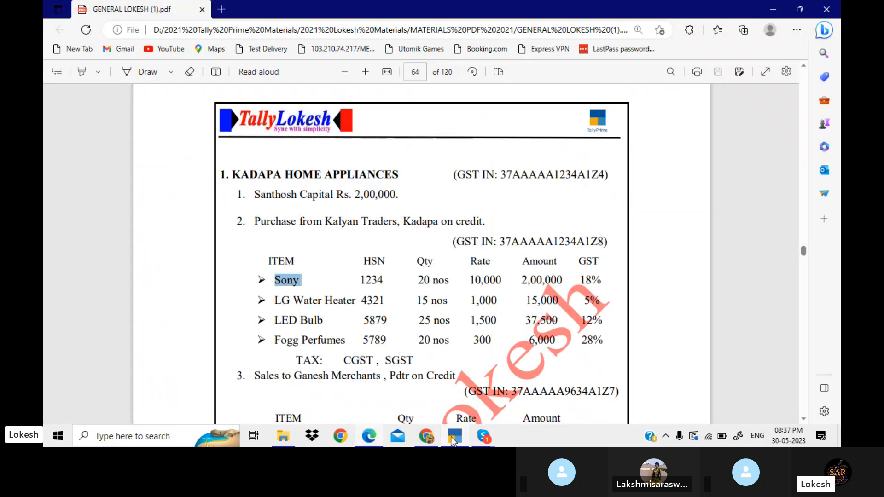
click(453, 439)
text(1234)
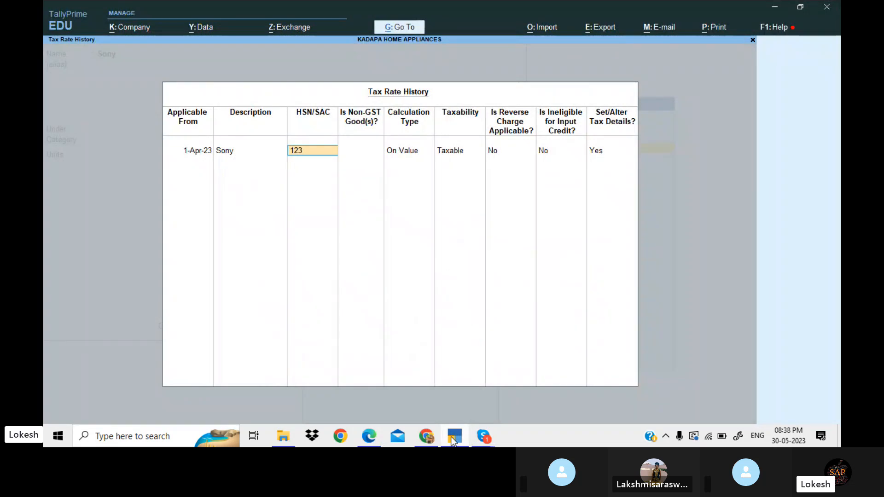
key(Return)
key(Return)
key(Return)
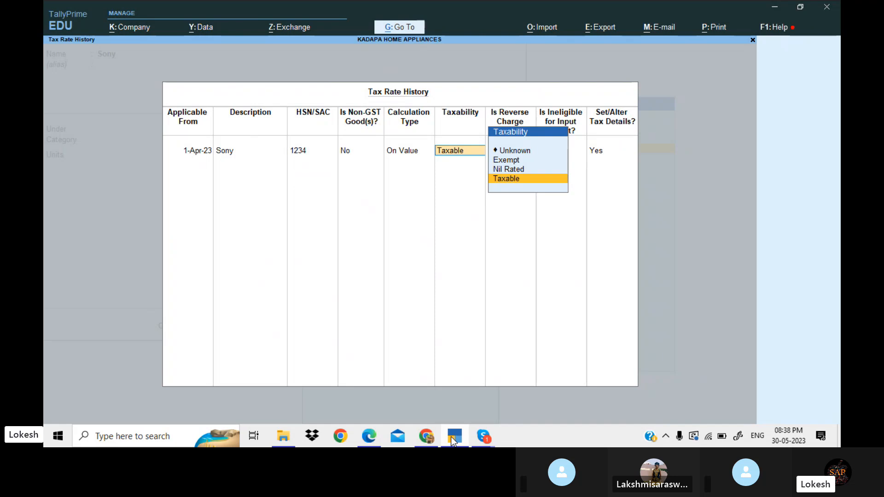
key(Return)
key(Return)
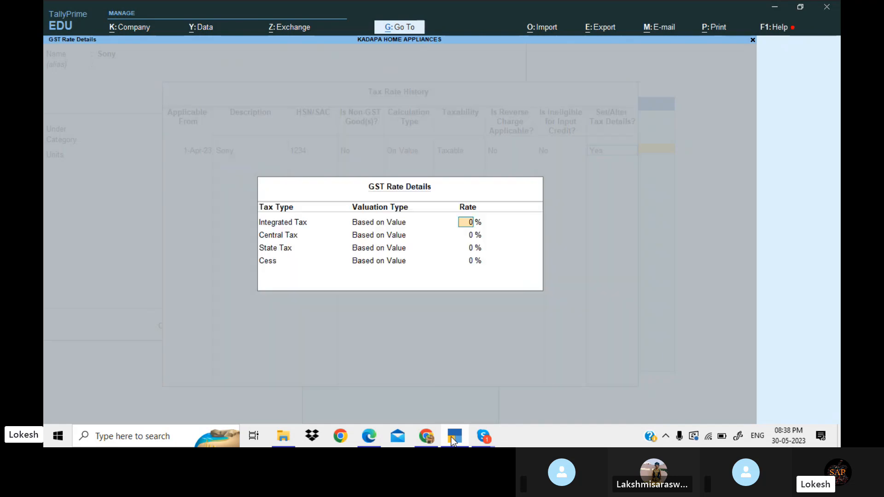
Step: Set Sony's integrated tax rate to 18%, as listed in the PDF exercise
click(453, 440)
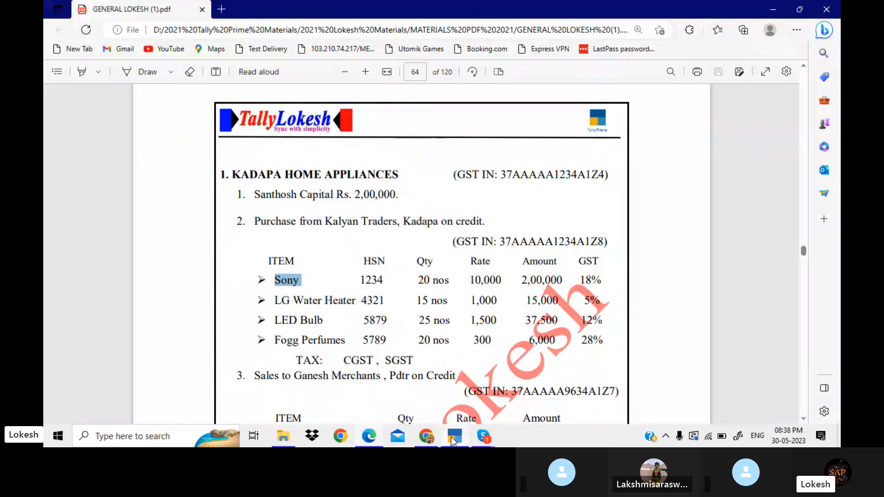
click(453, 441)
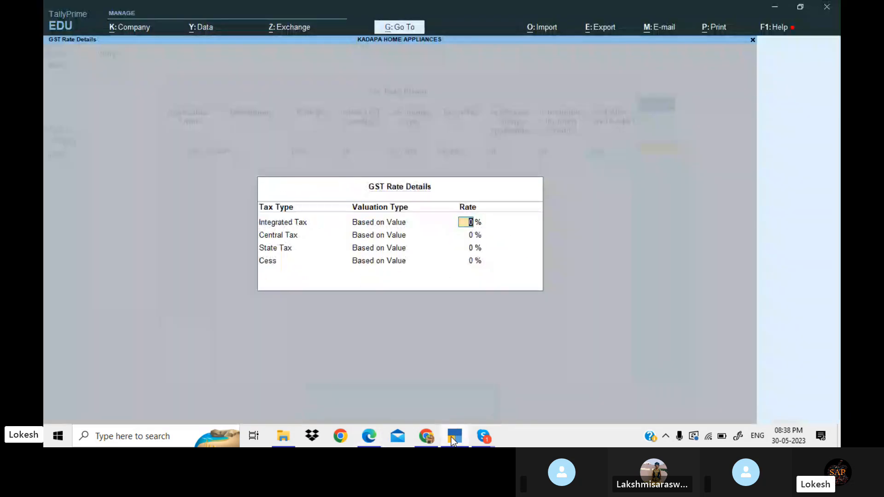
text(18)
key(Return)
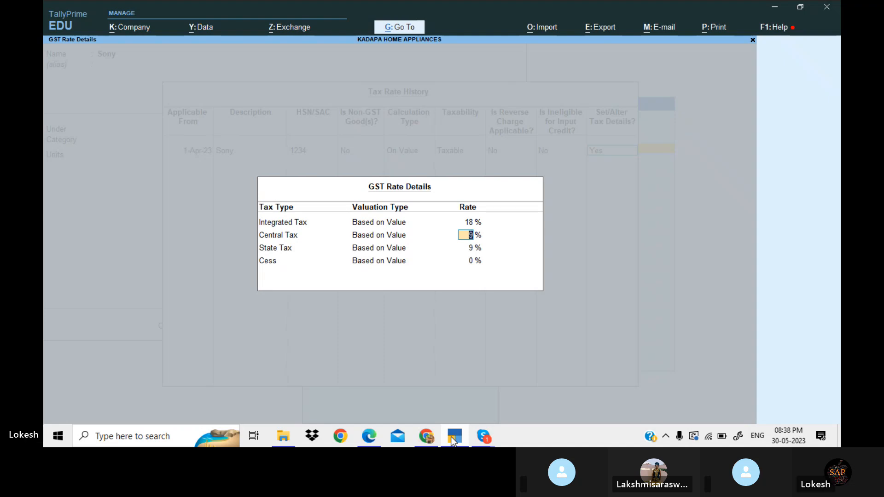
Step: Accept Sony's GST rates with 0% cess and save the stock item without an opening balance
key(Return)
key(Return)
key(Return)
key(Return)
key(Return)
key(Return)
key(Return)
key(Return)
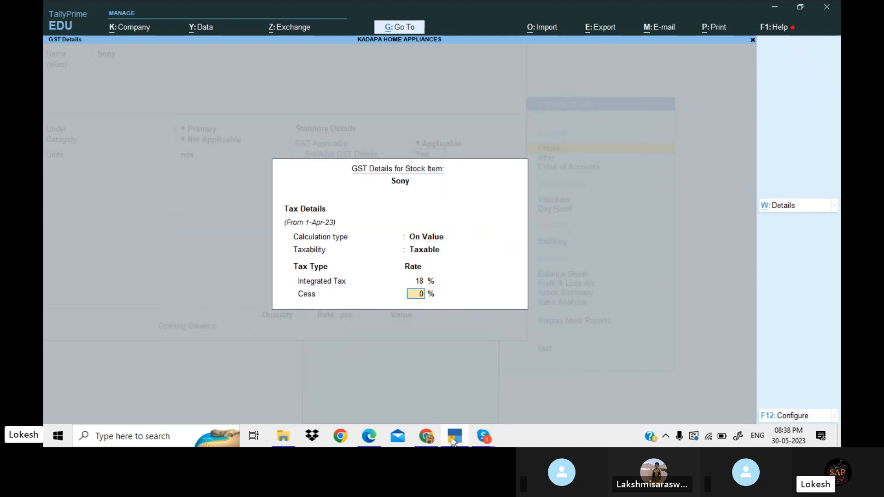
key(Return)
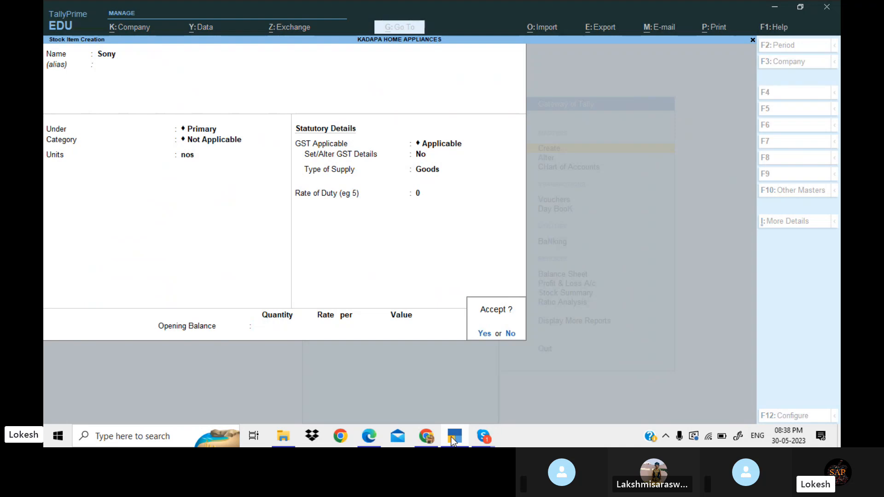
key(Return)
Step: Name the next stock item LG Water Heater, copying the name from the PDF exercise
click(453, 440)
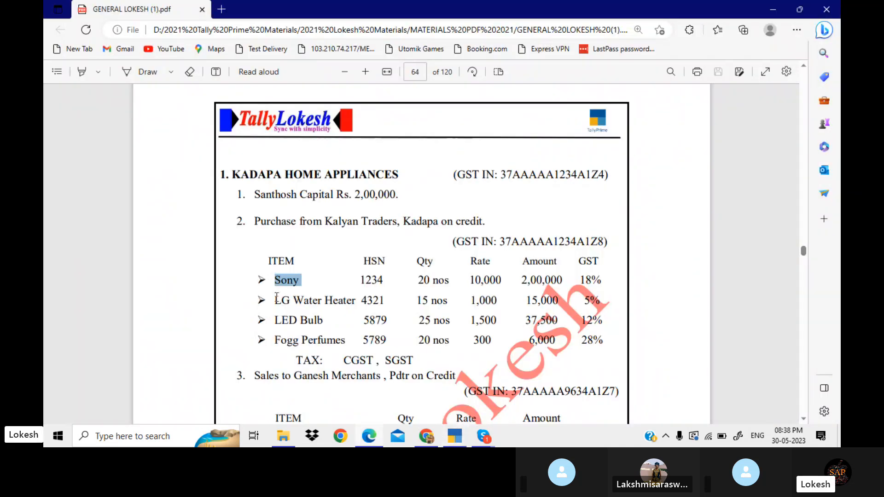
drag(275, 301, 356, 306)
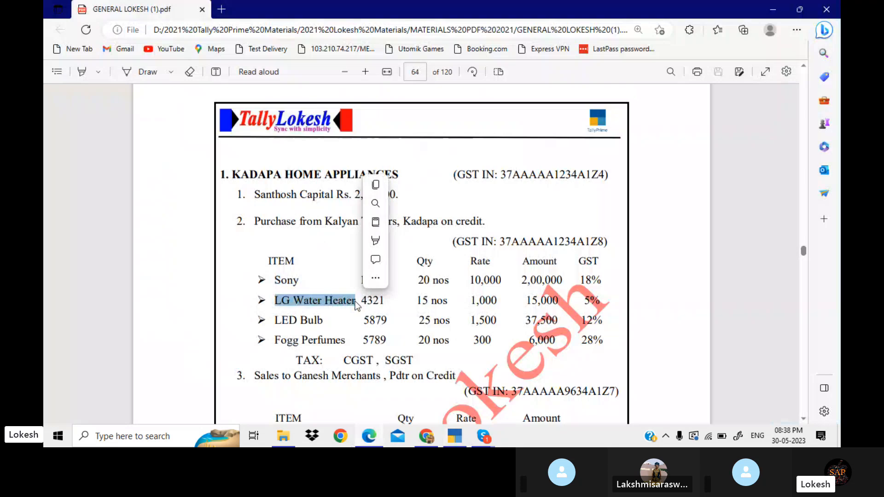
key(ctrl+c)
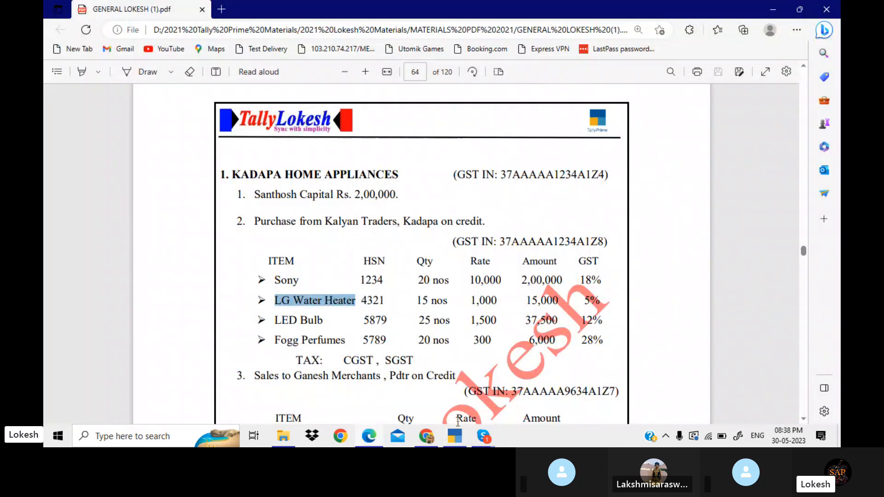
click(454, 438)
key(ctrl+alt+v)
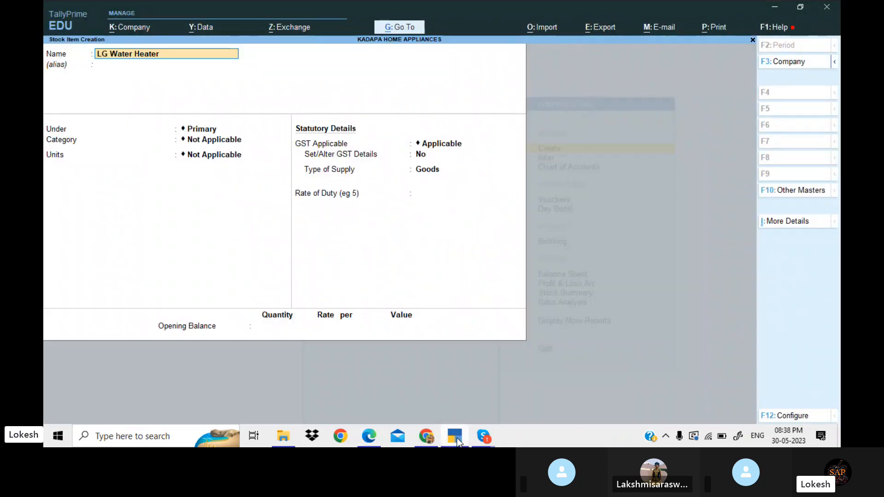
Step: Keep LG Water Heater without an alias under Primary with category Not Applicable, and set its units to nos
key(Return)
key(Return)
key(Return)
key(Return)
key(Down)
key(Down)
key(Down)
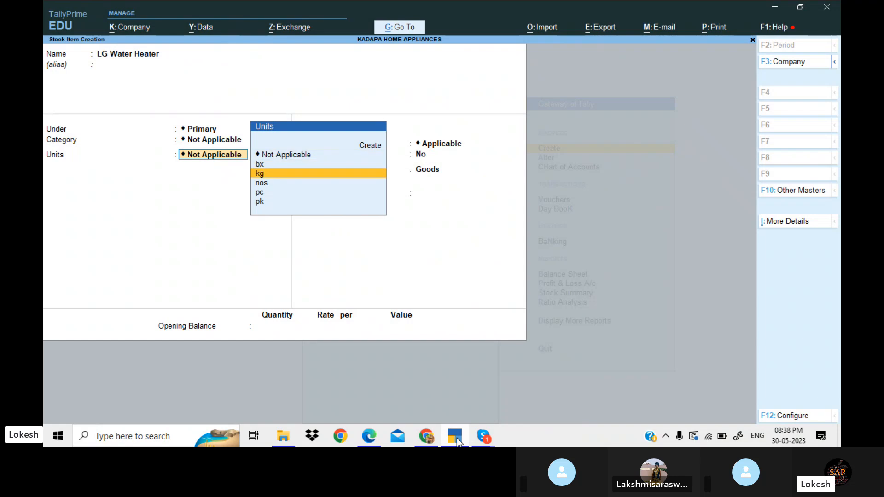
key(Return)
Step: Enable GST details for LG Water Heater and start a tax rate entry from 1-Apr-23 with the item name as description
key(Return)
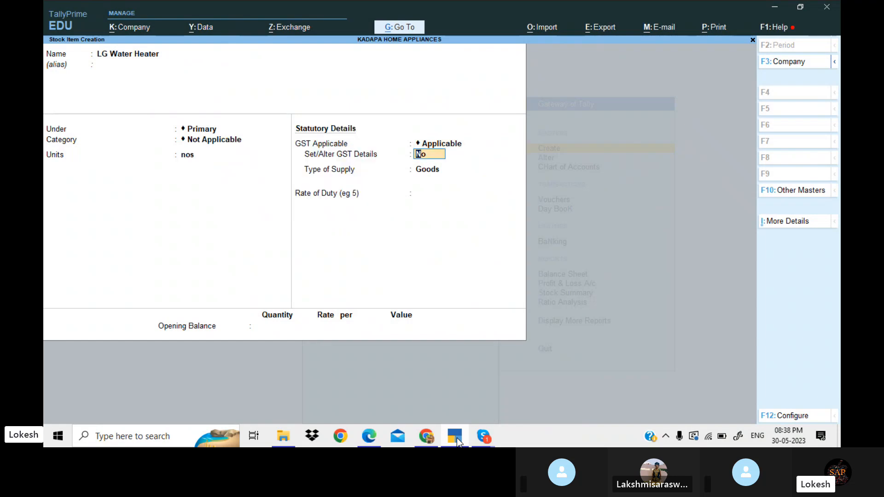
text(y)
key(Return)
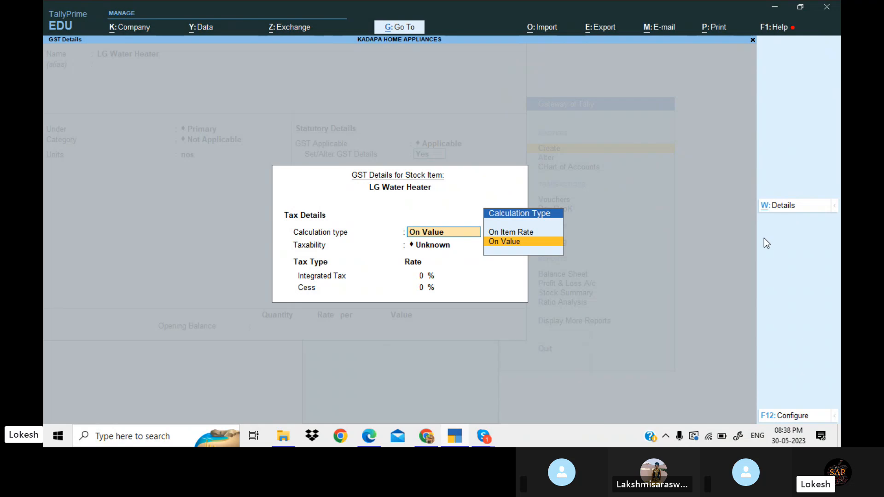
click(783, 208)
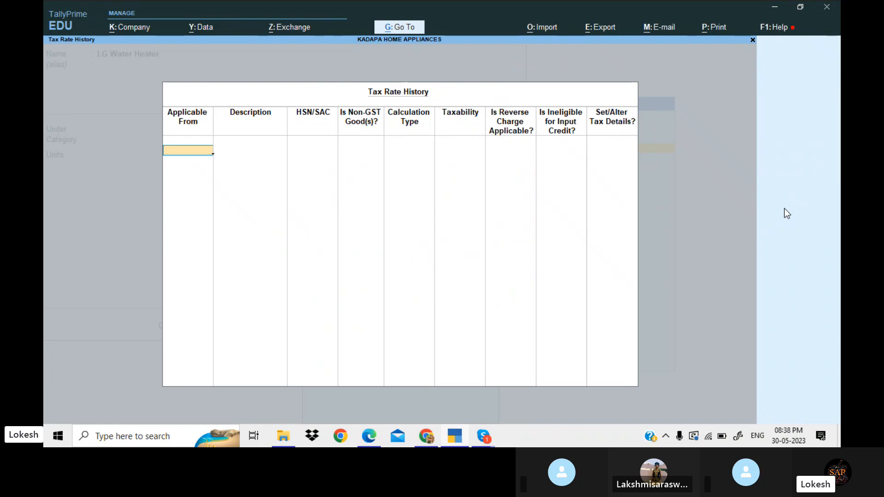
text(1-4)
key(Return)
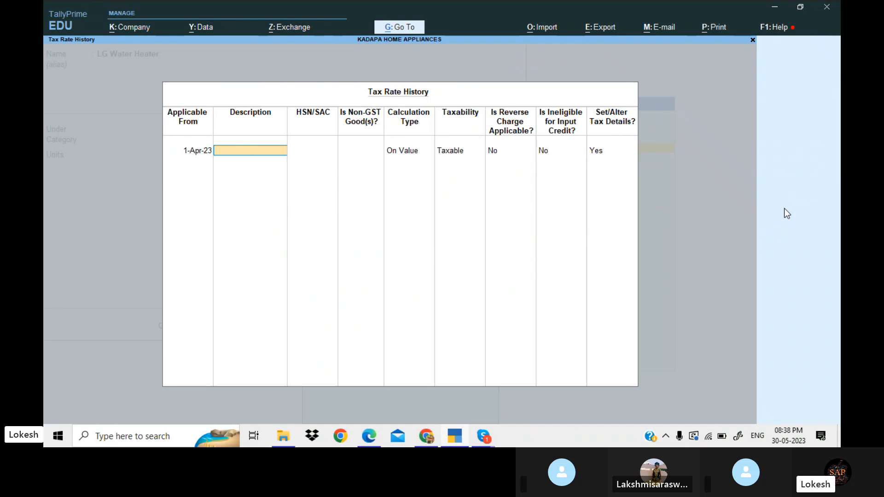
key(ctrl+alt+v)
key(Return)
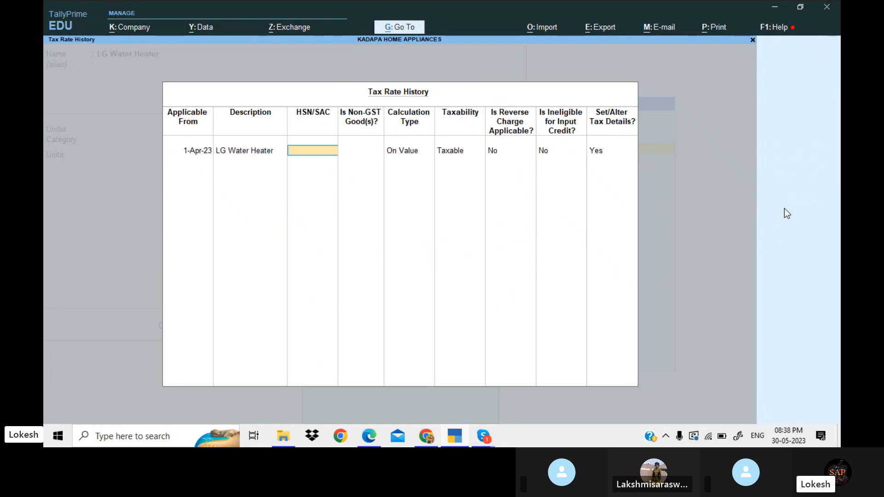
Step: Enter LG Water Heater's HSN code 4321 from the PDF exercise, keeping non-GST goods No, calculation On Value and taxability Taxable
click(457, 440)
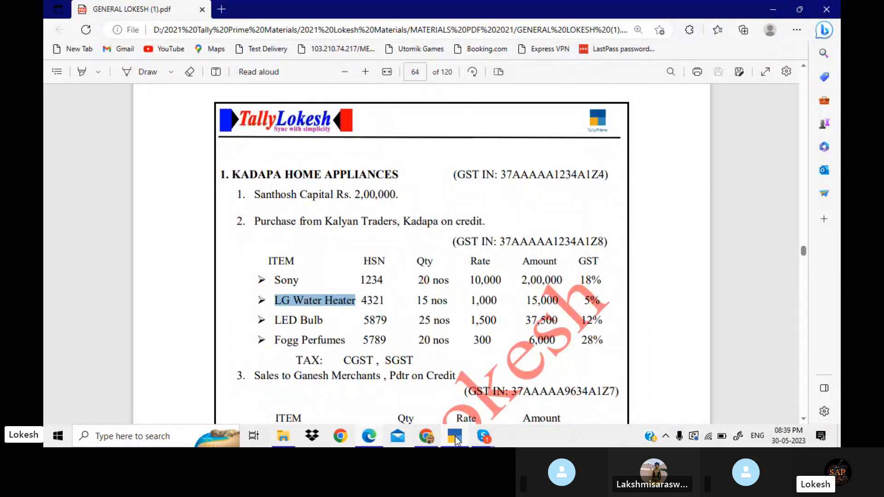
click(455, 439)
text(4321)
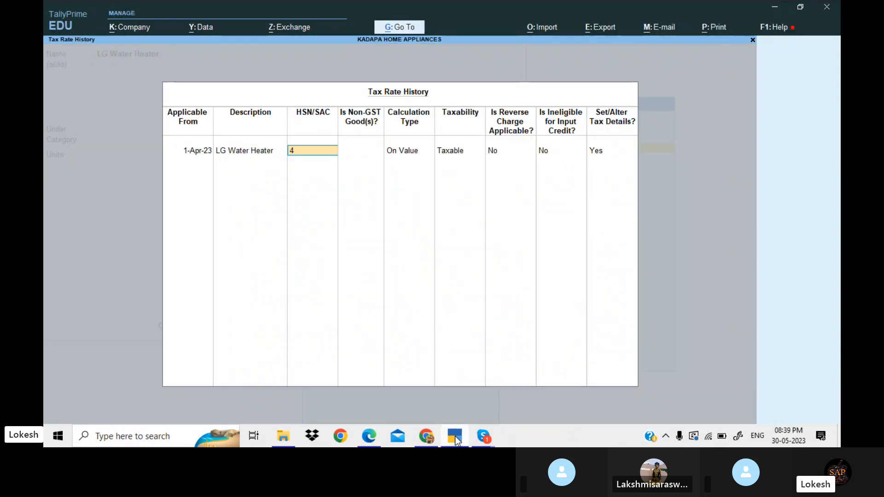
key(Return)
key(Return)
key(Return)
key(Return)
key(Return)
key(Return)
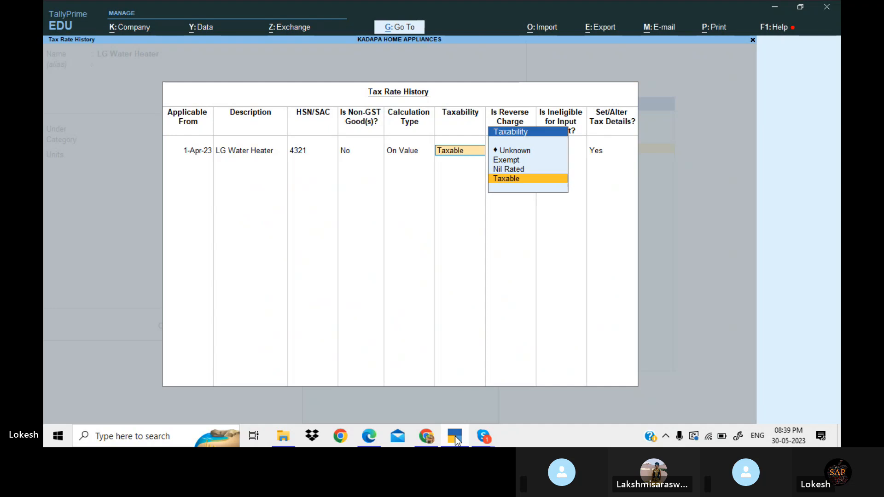
key(Return)
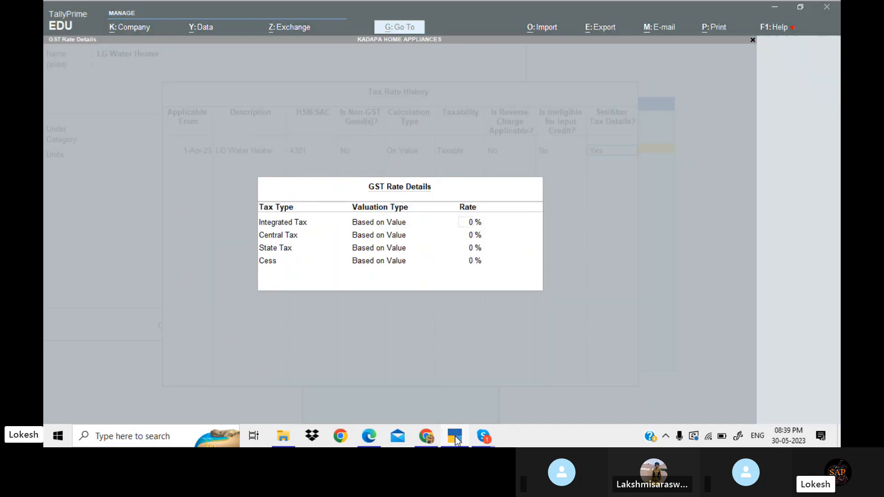
Step: Set LG Water Heater's integrated tax rate to 5%, as listed in the PDF exercise
click(454, 440)
click(455, 439)
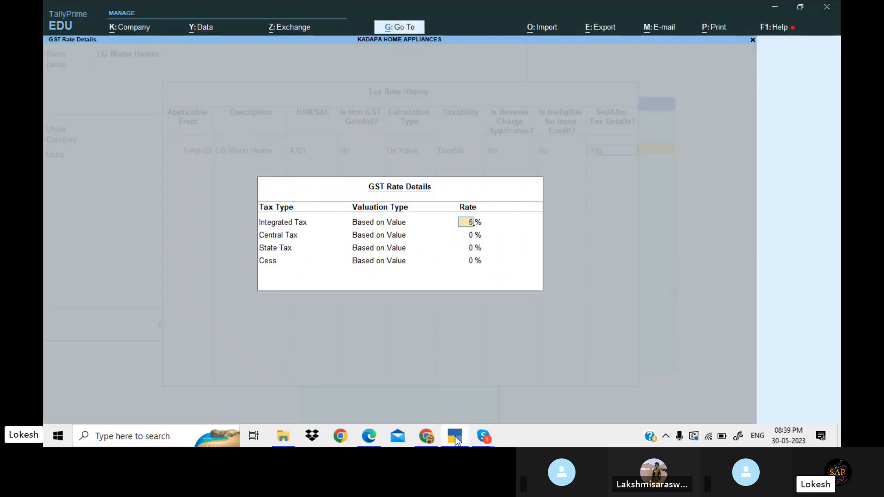
text(5)
key(Return)
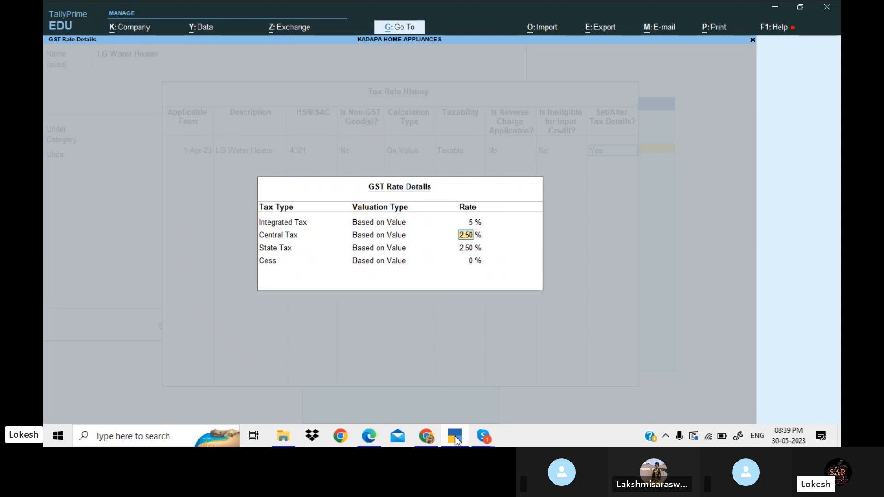
Step: Accept LG Water Heater's GST rates with 0% cess and save the stock item without an opening balance
key(Return)
key(Return)
key(Return)
key(Return)
key(Return)
key(Return)
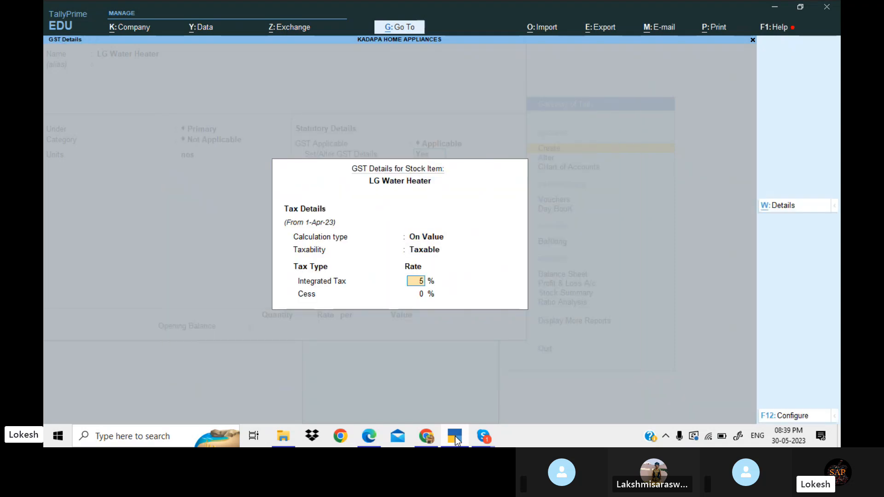
key(Return)
key(Return)
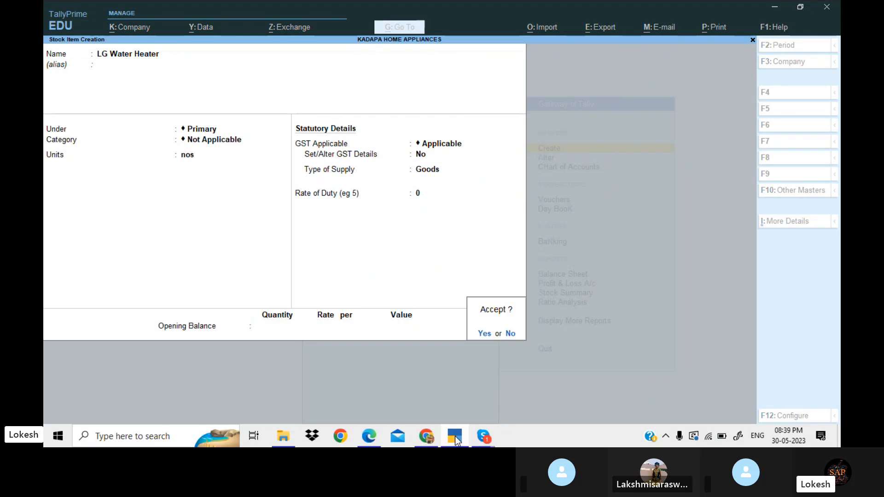
key(Return)
Step: Name the next stock item LED Bulb, copying the name from the PDF exercise
click(454, 437)
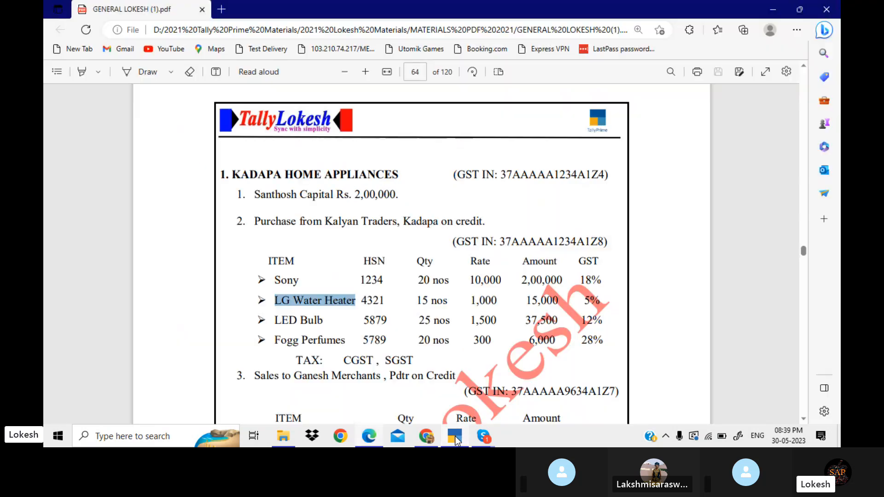
drag(275, 320, 327, 322)
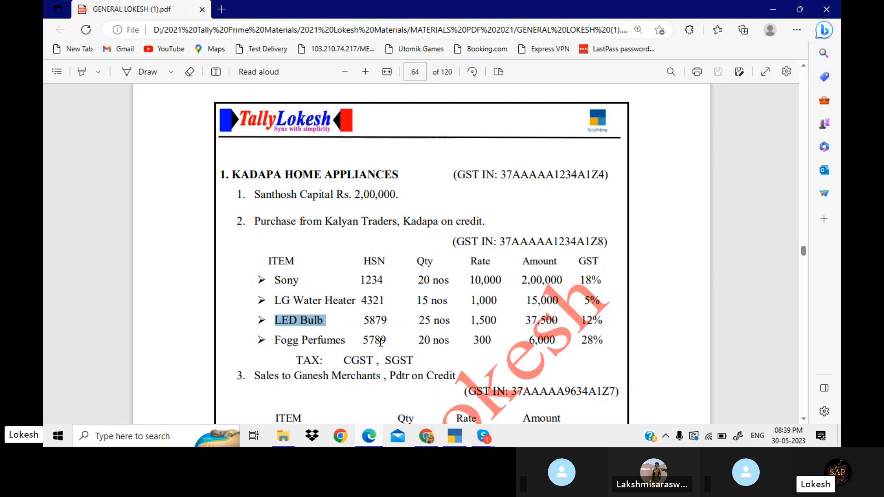
click(460, 437)
key(ctrl+v)
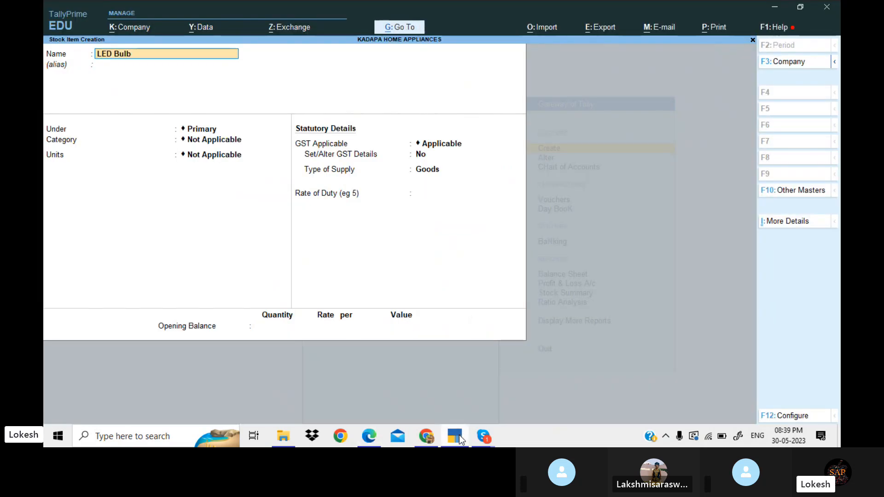
Step: Set LED Bulb's unit to nos, keeping it under Primary with category Not Applicable
key(Return)
key(Return)
key(Return)
key(Down)
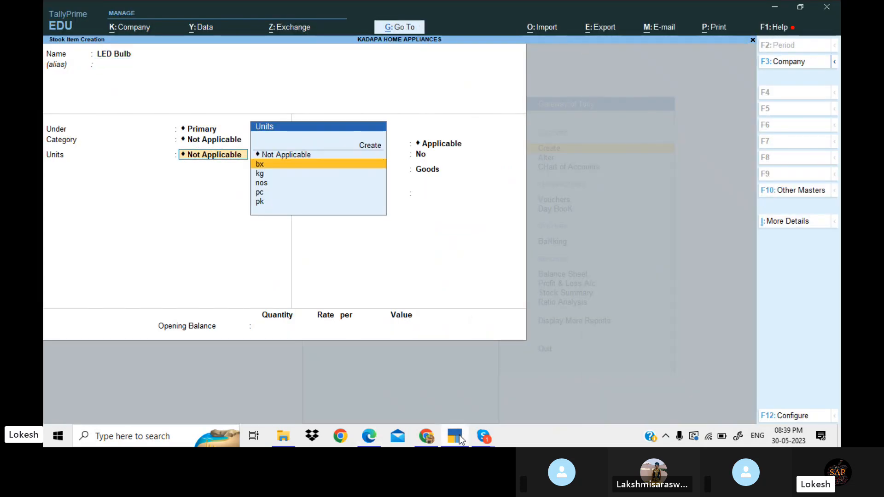
key(Down)
key(Down)
key(Return)
Step: Turn on GST details for LED Bulb and start its tax rate history from 1-Apr-23 with the description LED Bulb
key(Return)
text(y)
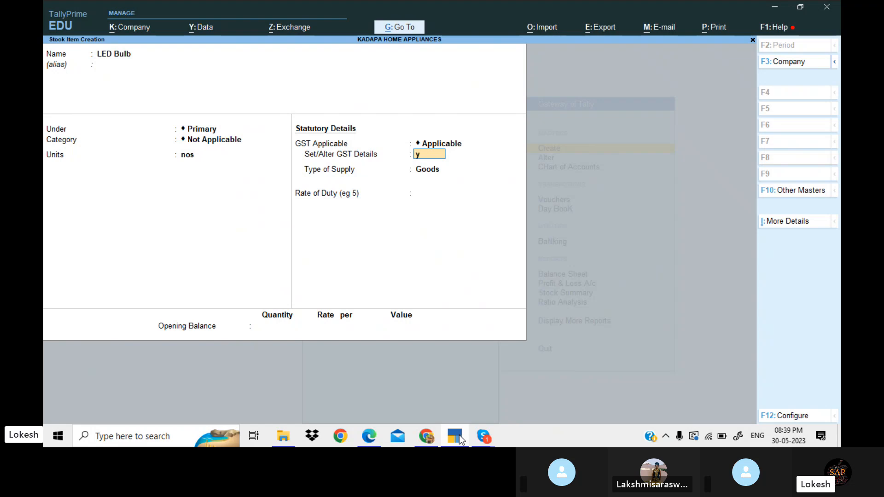
key(Return)
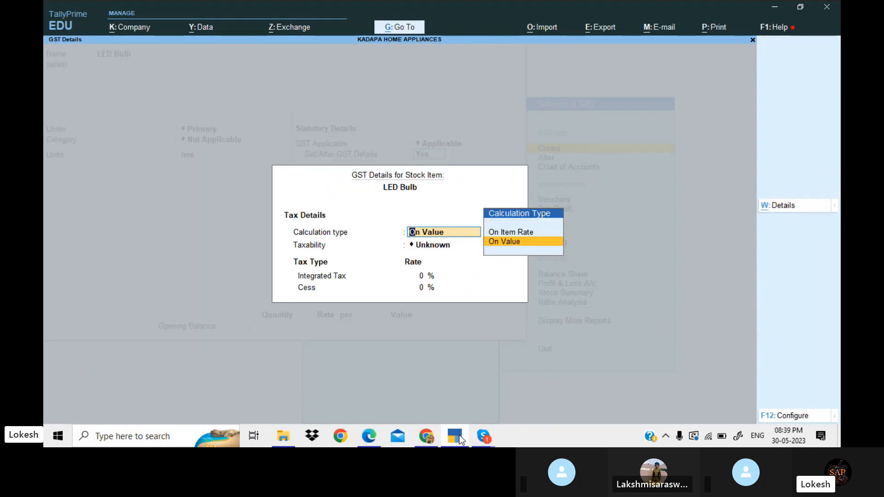
key(Return)
text(1-)
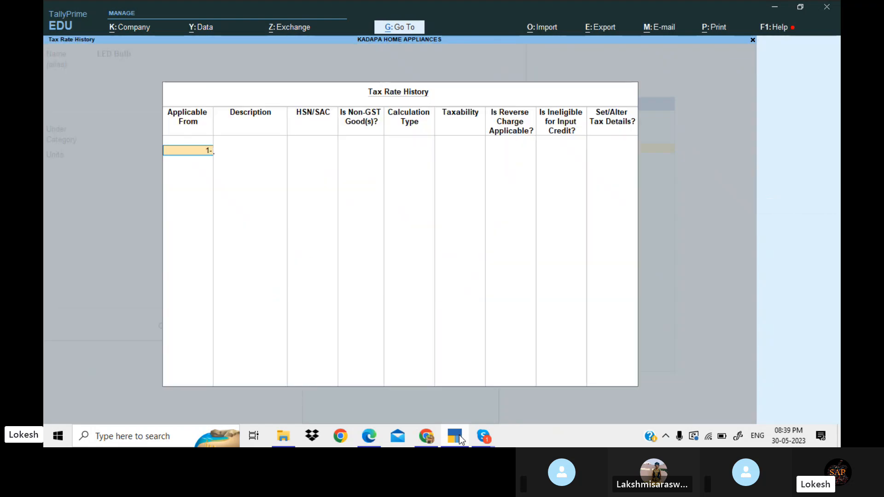
text(4)
key(Return)
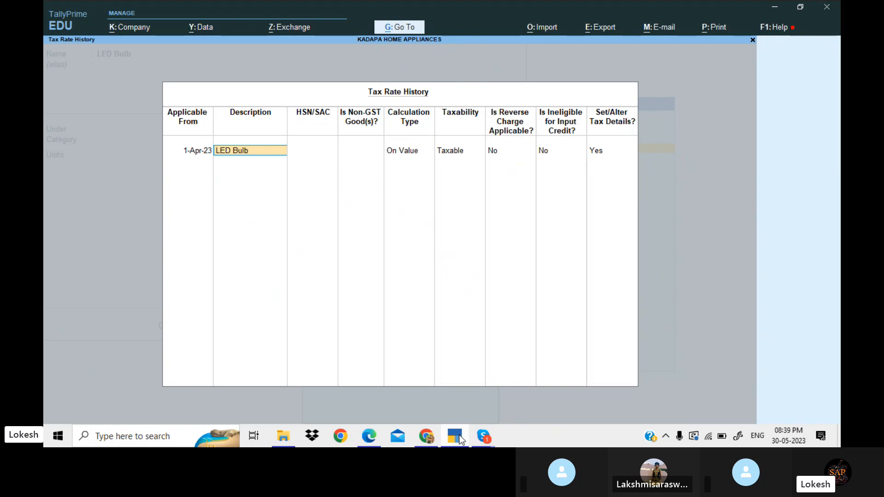
key(Return)
key(Return)
Step: Enter LED Bulb's HSN code 5879 from the PDF exercise, keeping non-GST goods No, calculation On Value and taxability Taxable
key(BackSpace)
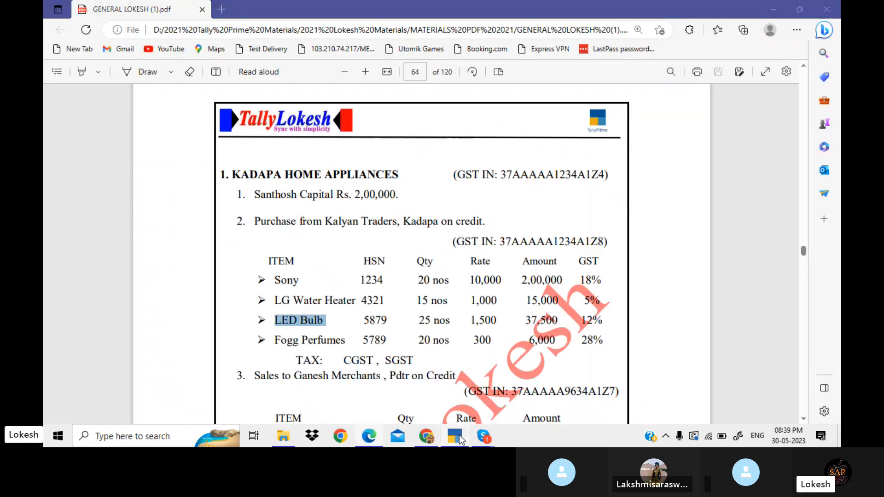
click(459, 438)
text(5879)
key(Return)
key(Return)
key(Return)
key(Return)
key(Return)
key(Return)
key(Return)
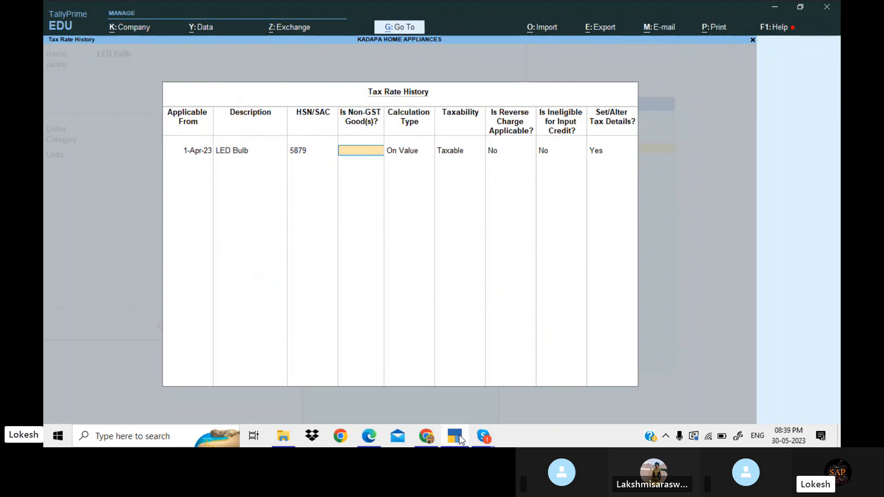
Step: Set LED Bulb's integrated tax rate to 12%, as listed in the PDF exercise
click(460, 437)
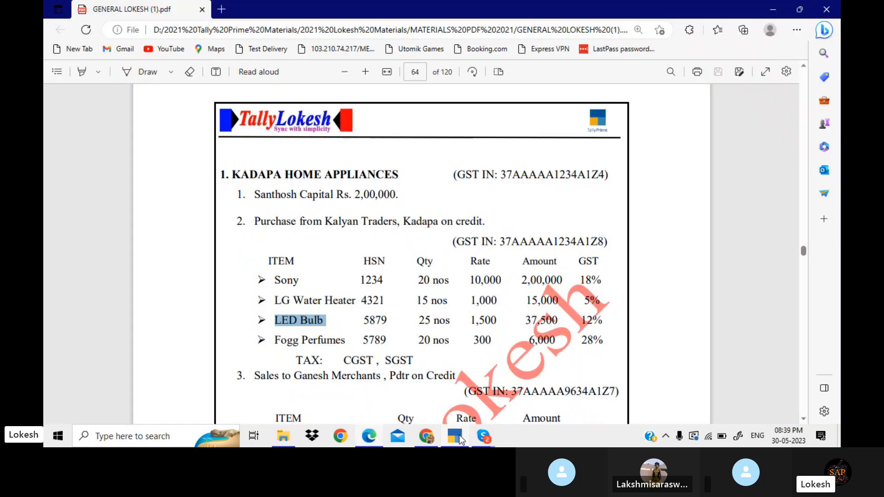
click(459, 437)
text(12)
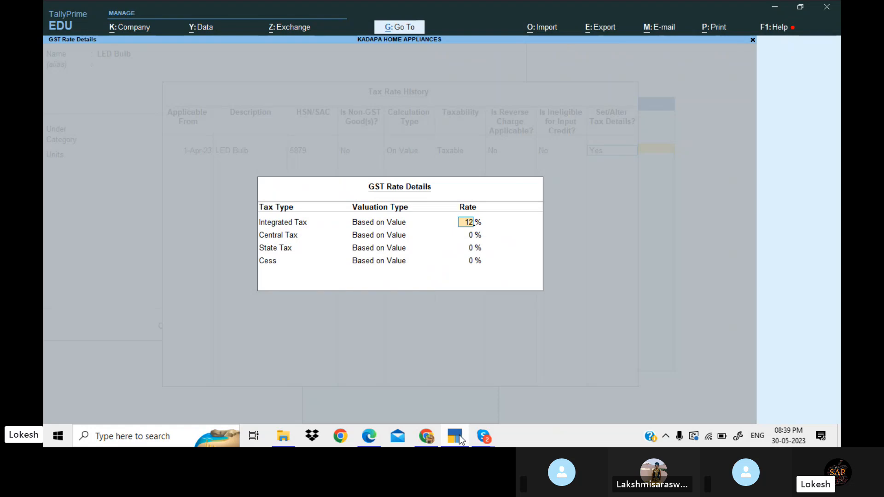
key(Return)
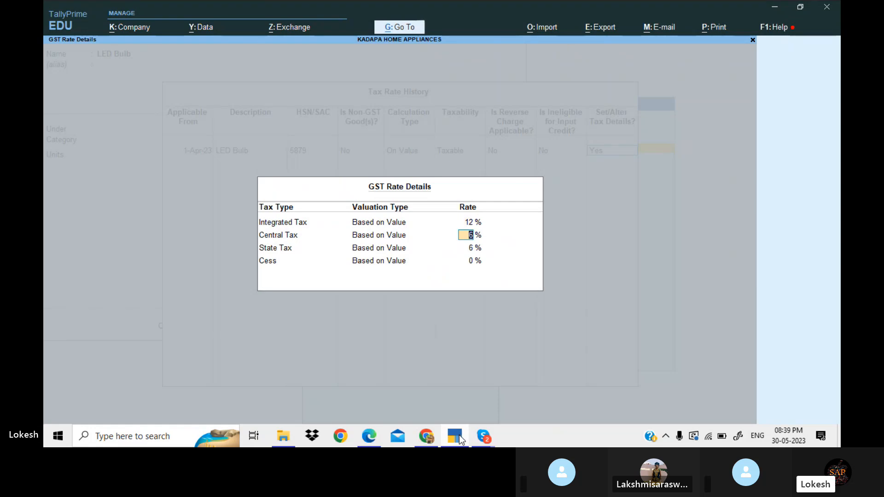
Step: Accept LED Bulb's GST rates with 0% cess and save the stock item without an opening balance
key(Return)
key(Return)
key(Return)
key(Return)
key(Return)
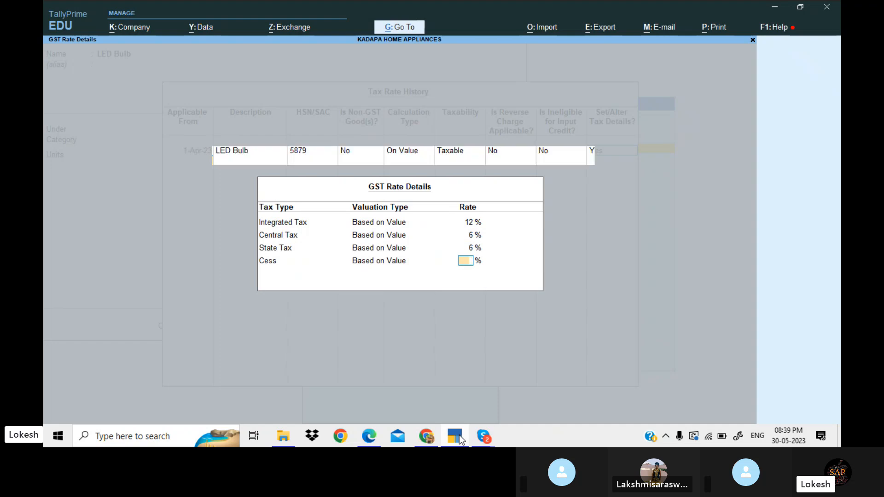
key(Return)
key(Return)
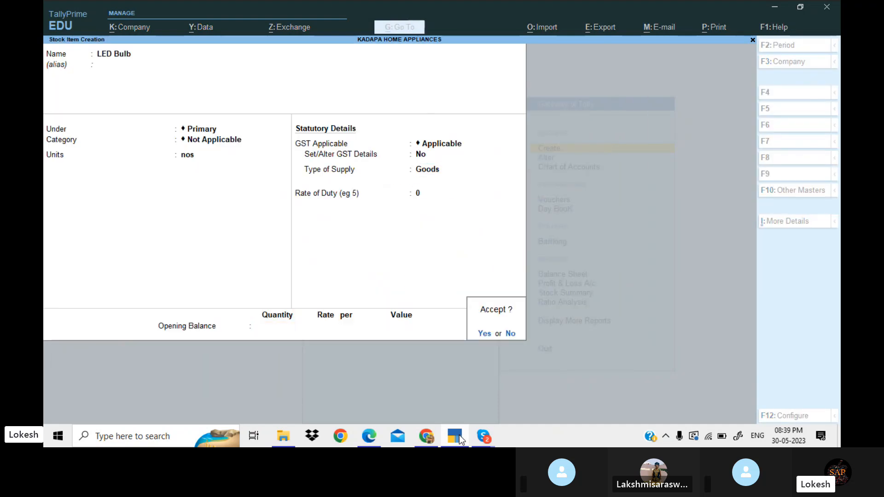
key(Return)
Step: Name the next stock item Fogg Perfumes, copying the name from the PDF exercise
click(369, 436)
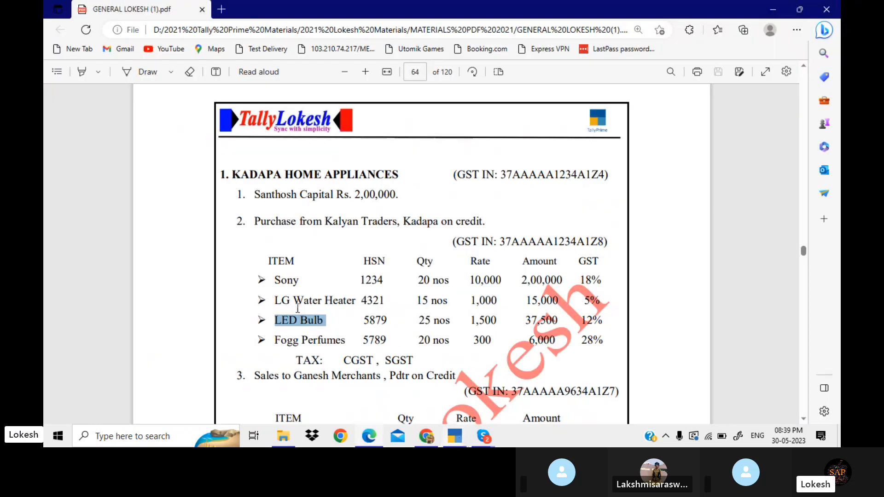
drag(274, 341, 348, 340)
key(ctrl+c)
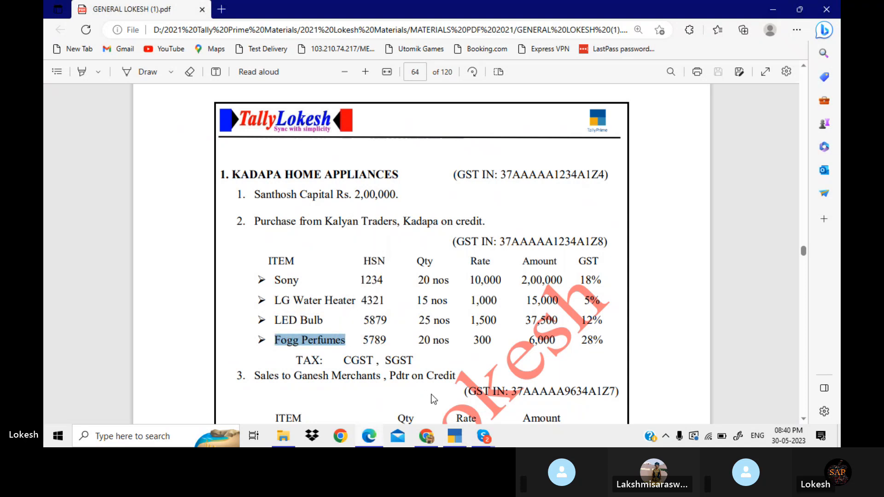
click(454, 436)
key(ctrl+v)
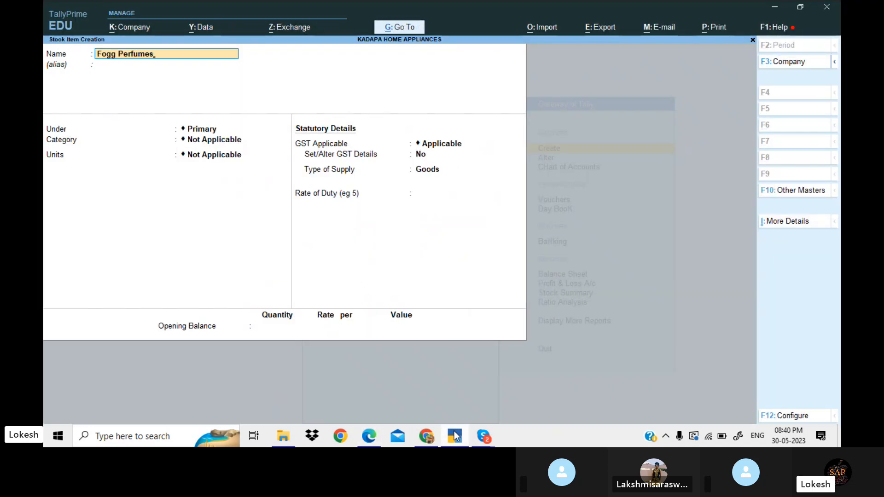
Step: Set Fogg Perfumes' unit to nos, keeping it under Primary with category Not Applicable
key(Return)
key(Return)
key(Return)
key(Return)
key(Down)
key(Down)
key(Down)
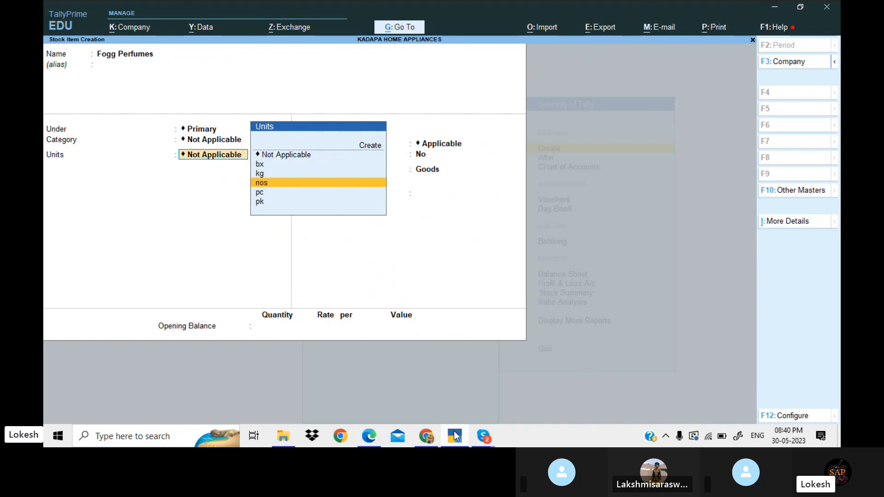
key(Return)
Step: Turn on GST details for Fogg Perfumes and start its tax rate history from 1-Apr-23 with the description Fogg Perfumes
key(Return)
text(y)
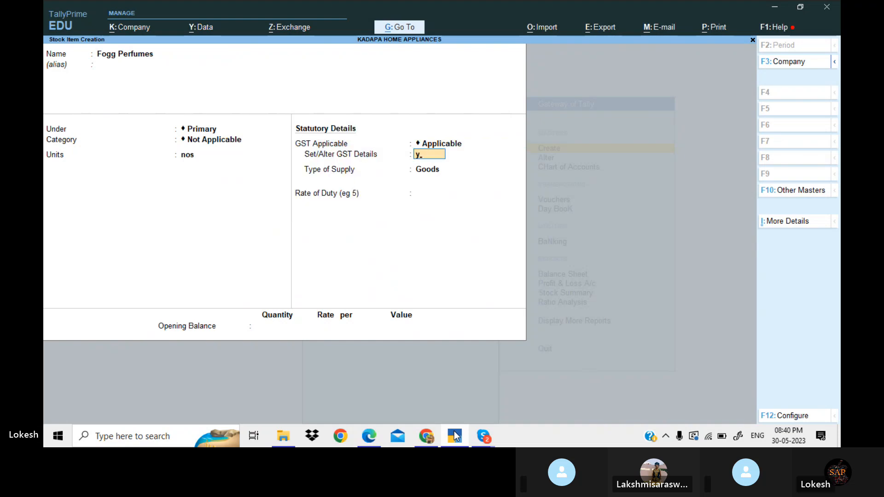
key(Return)
key(alt+l)
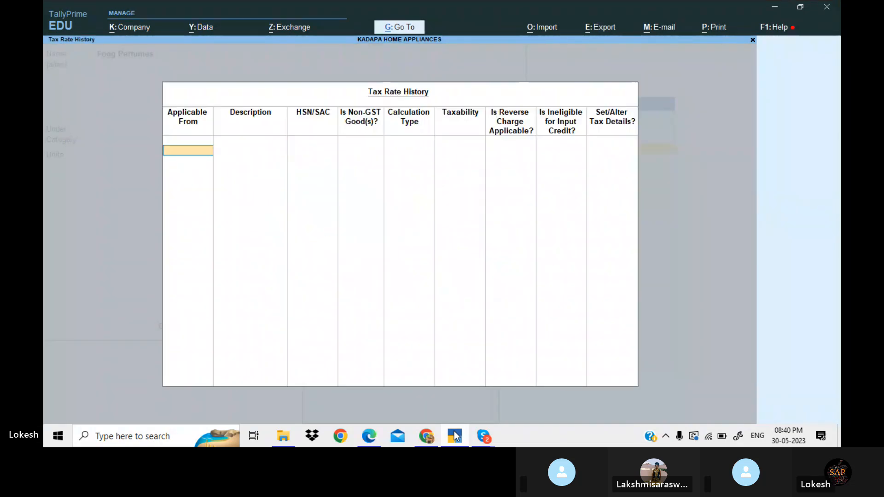
key(Return)
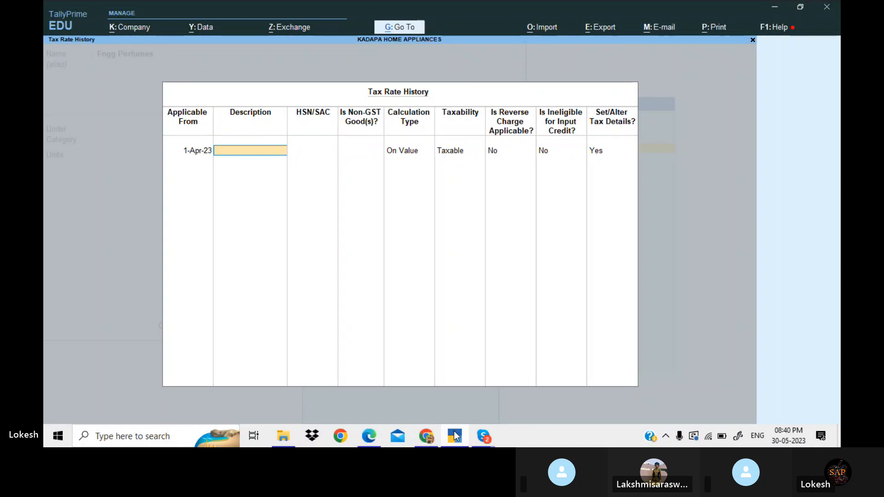
key(Return)
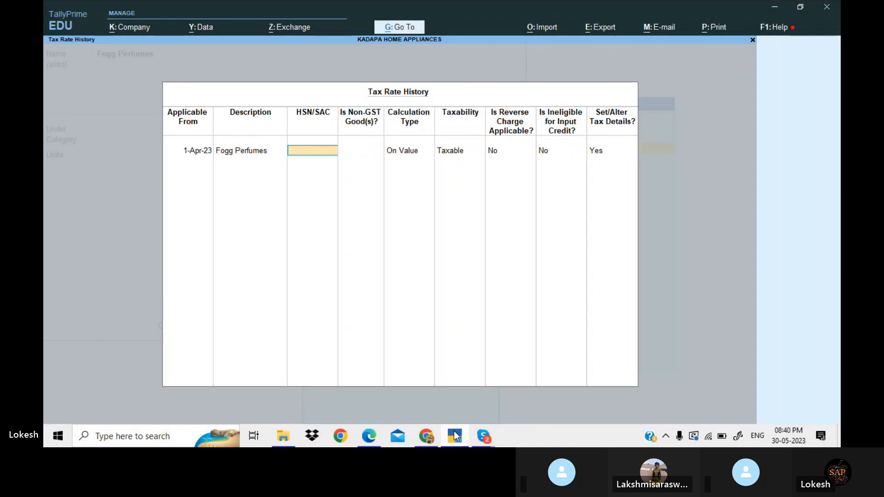
Step: Enter Fogg Perfumes' HSN code 5789 from the PDF exercise, keeping non-GST goods No, calculation On Value and taxability Taxable
click(455, 436)
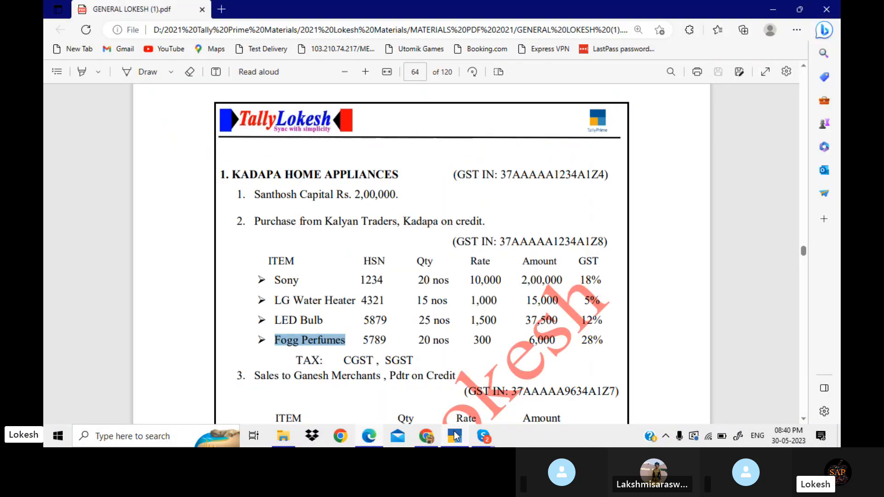
click(455, 436)
text(5789)
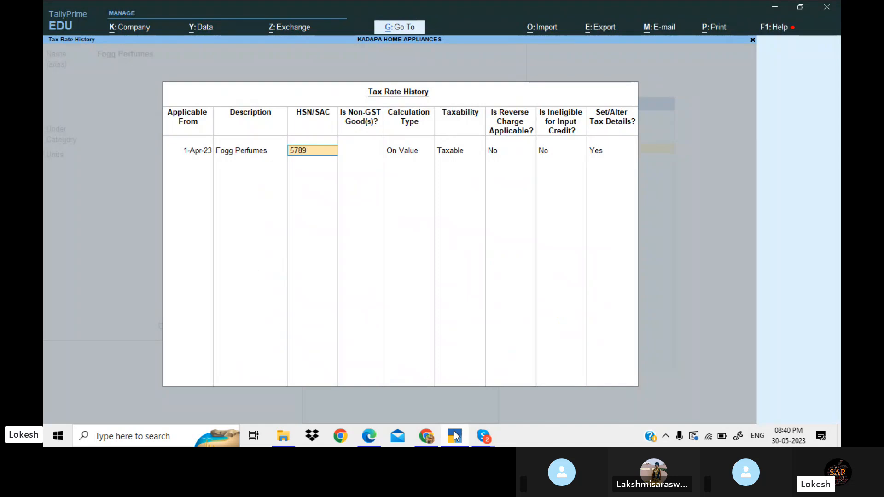
key(Return)
key(Return)
key(Return)
key(Return)
key(Return)
key(Return)
key(Return)
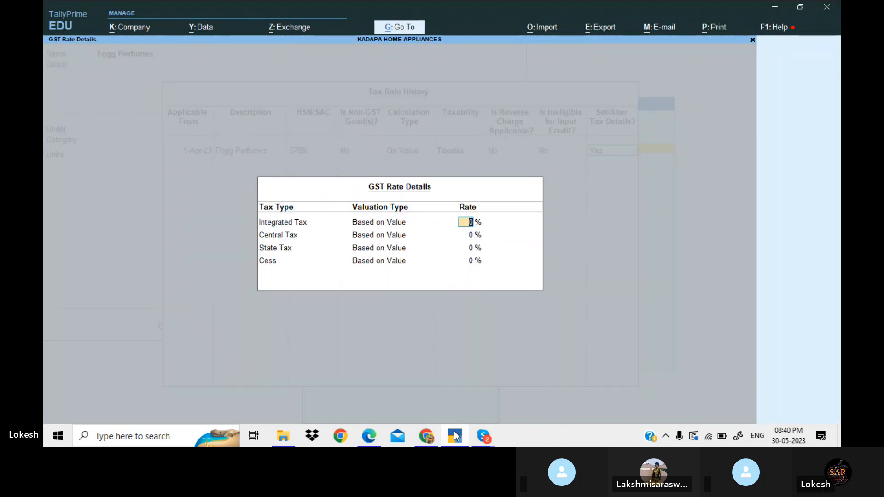
Step: Set Fogg Perfumes' integrated tax rate to 28%, as listed in the PDF exercise, and accept the central tax rate
click(455, 436)
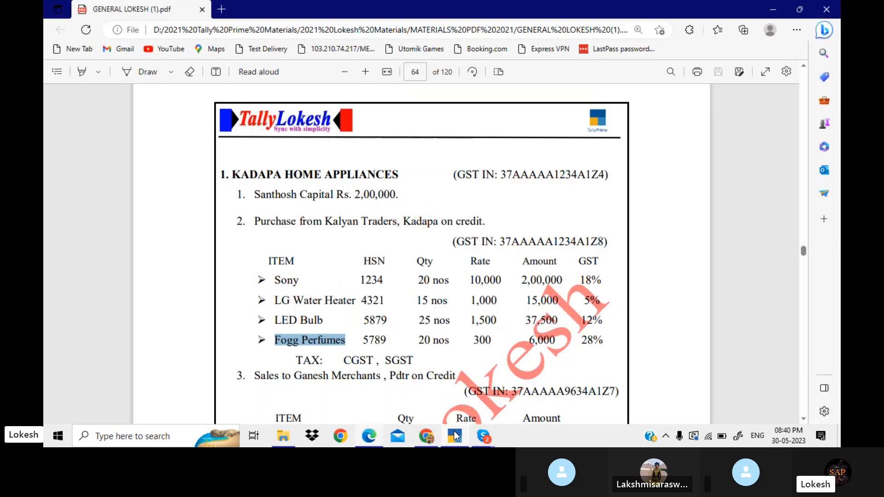
click(454, 436)
text(28)
key(Return)
key(Return)
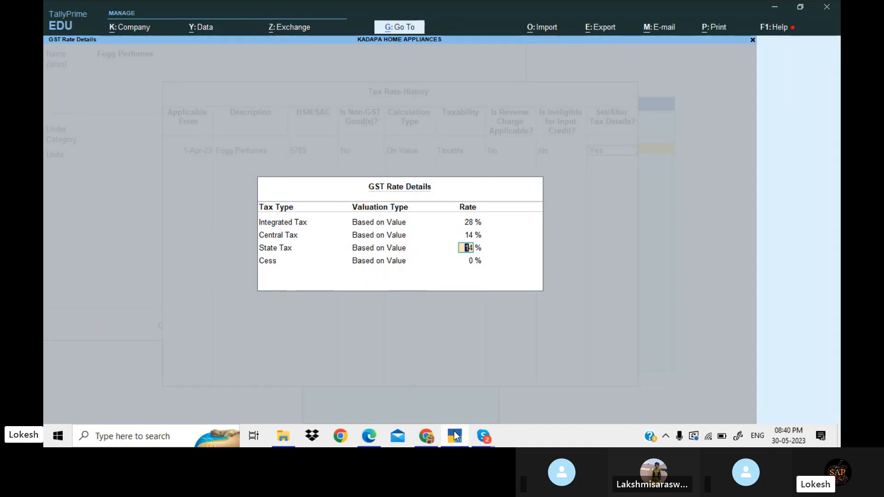
Step: Accept Fogg Perfumes' remaining GST rates with 0% cess and save the stock item without an opening balance
key(Return)
key(Return)
key(Return)
key(Return)
key(Return)
key(Return)
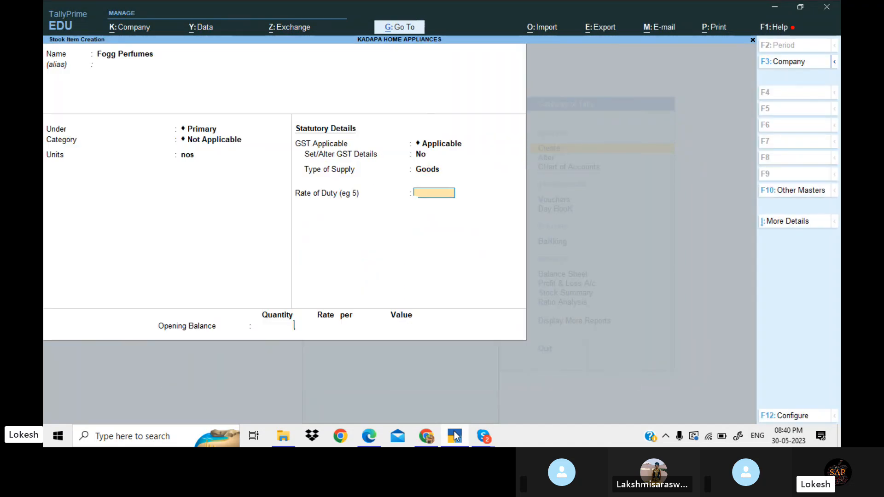
key(Return)
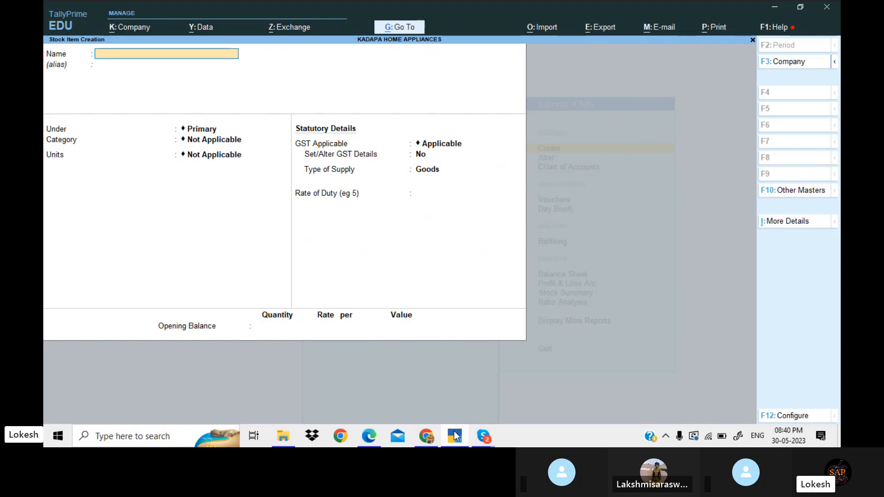
Step: Leave stock item creation for the Gateway of Tally and open a new Receipt voucher
key(Escape)
key(y)
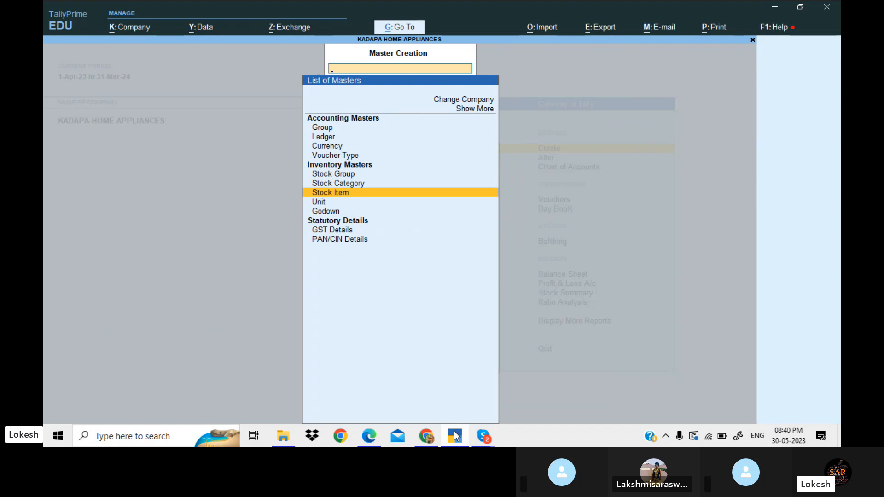
key(Escape)
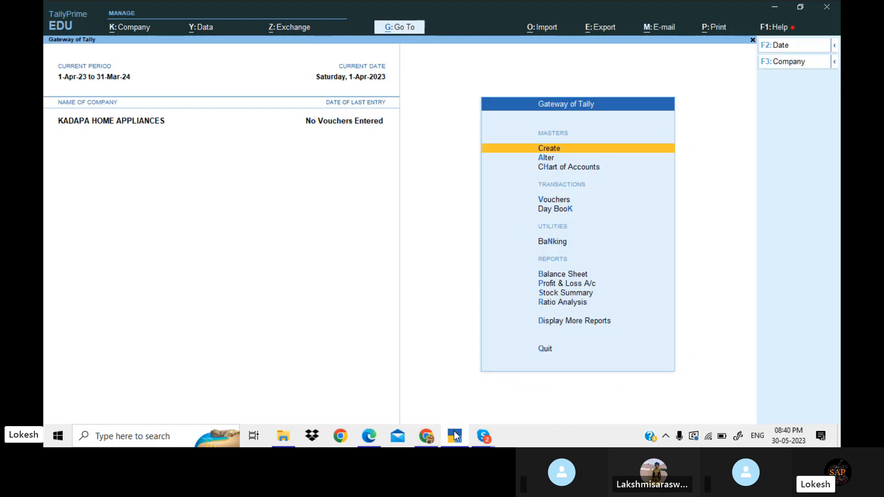
key(Down)
key(Down)
key(Down)
key(Return)
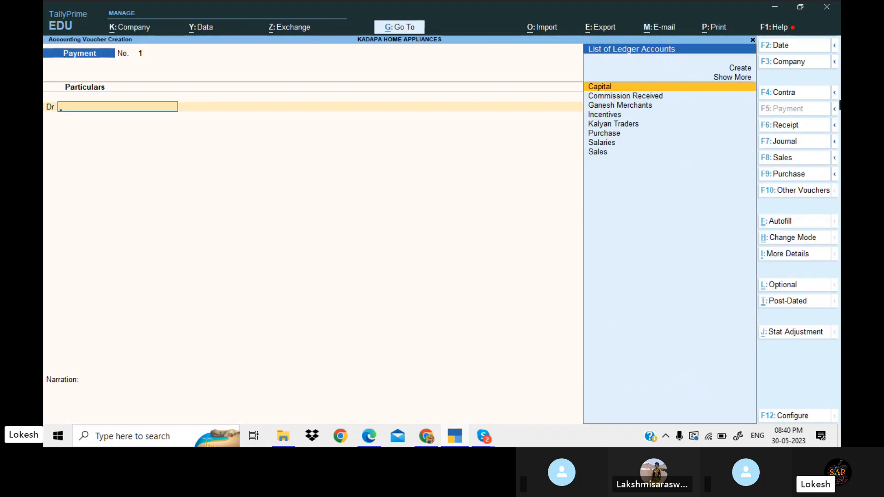
click(786, 125)
Step: Credit the Capital ledger with 200000 in the receipt voucher, taking the amount from the PDF exercise
key(Return)
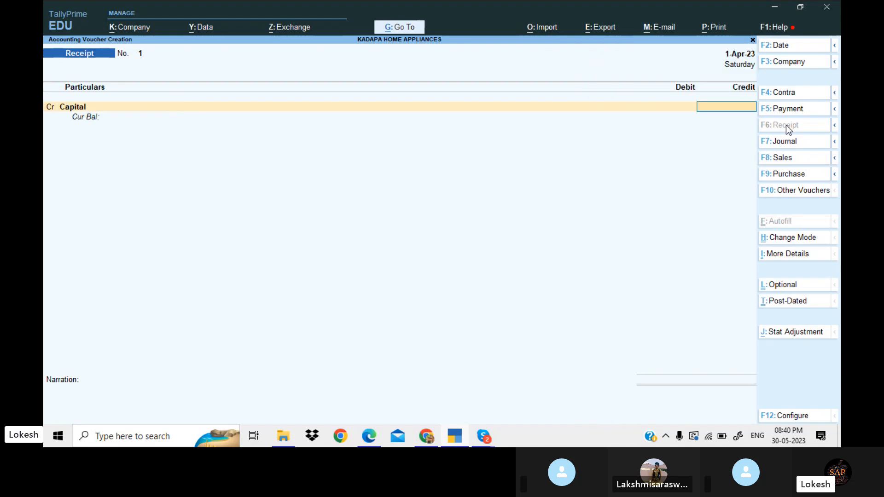
click(454, 438)
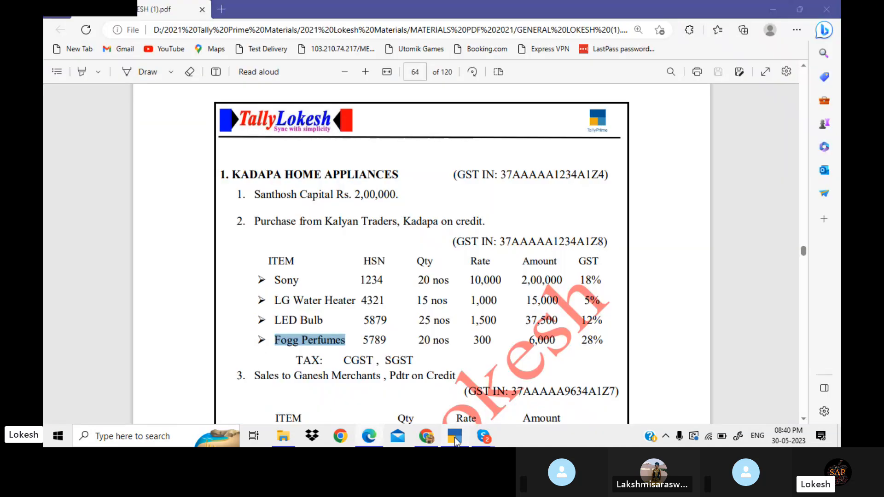
click(455, 437)
text(200000)
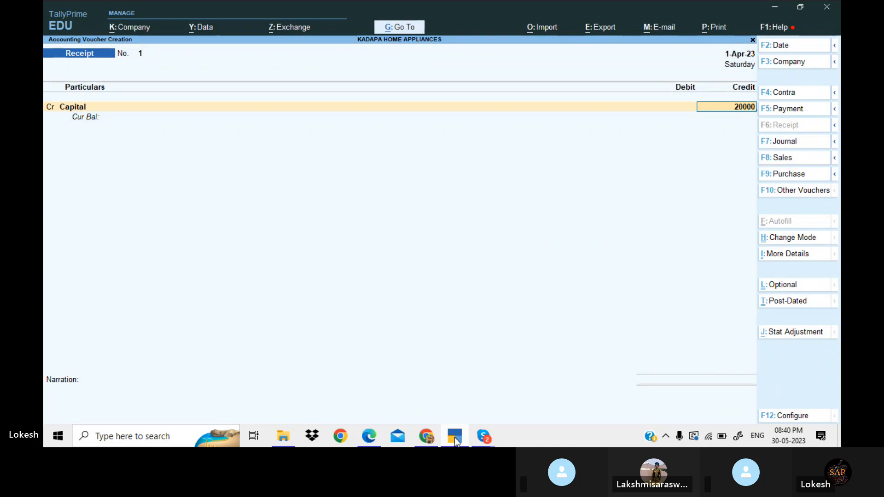
key(Return)
Step: Debit the Cash ledger with 2,00,000.00 in the receipt voucher and leave the narration blank
key(Down)
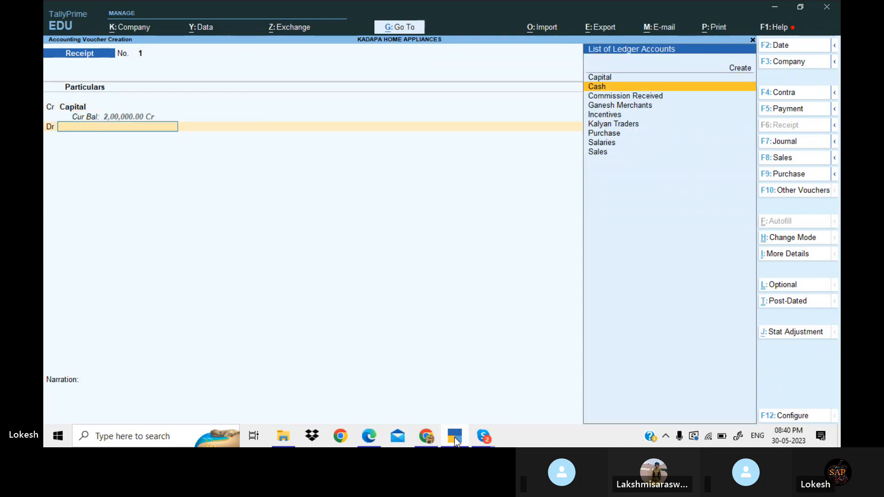
key(Return)
key(Return)
key(Return)
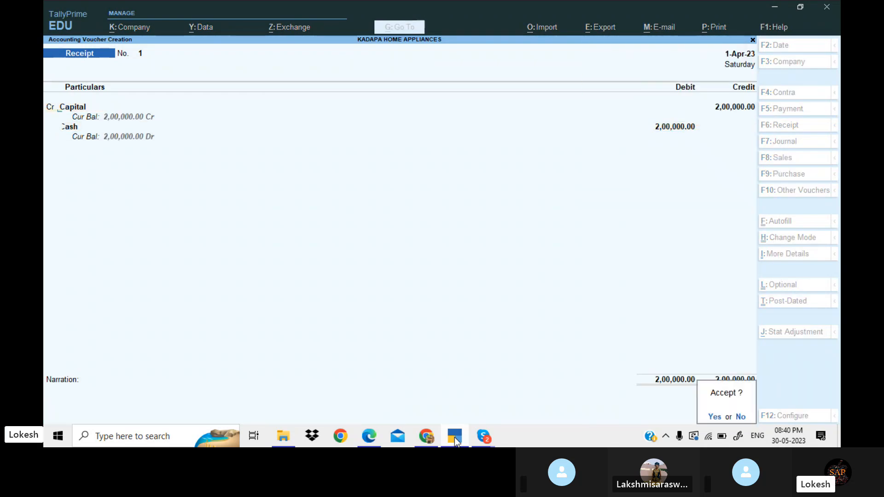
Step: Save the receipt voucher and open a new Purchase voucher
key(Return)
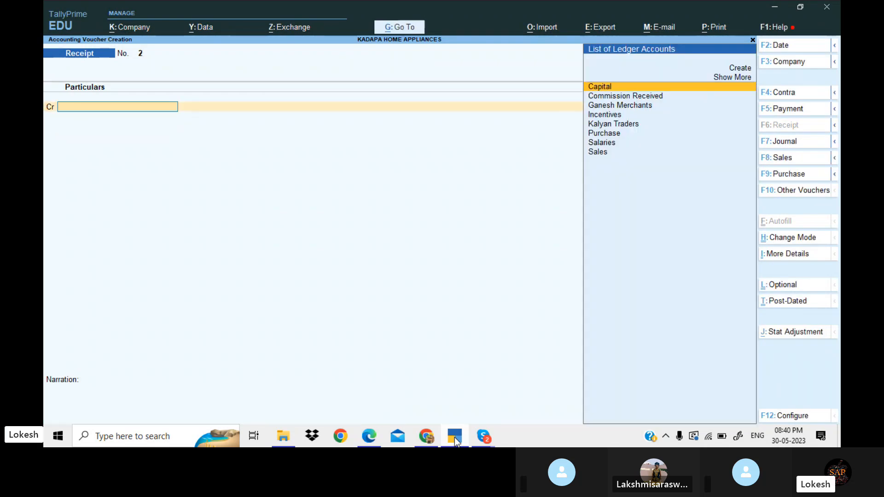
click(788, 177)
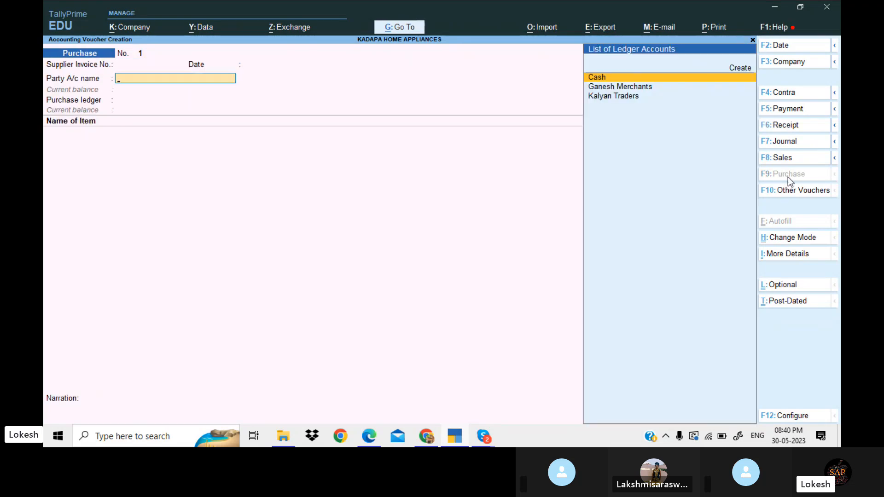
Step: Set Kalyan Traders as the purchase party with its default details and select the Purchase ledger
key(Down)
key(Down)
key(Return)
key(Return)
key(Return)
key(Return)
key(Return)
key(Return)
key(Return)
key(Return)
key(Return)
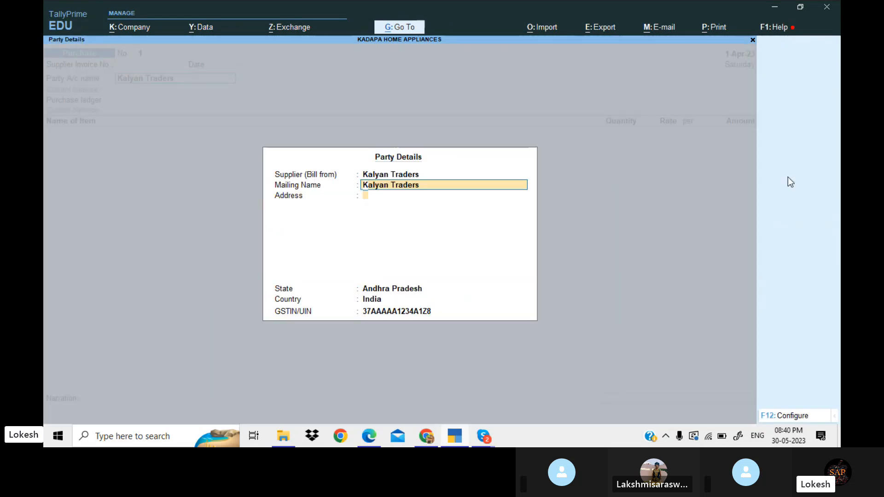
key(Return)
key(Return)
key(Return)
key(Return)
key(Return)
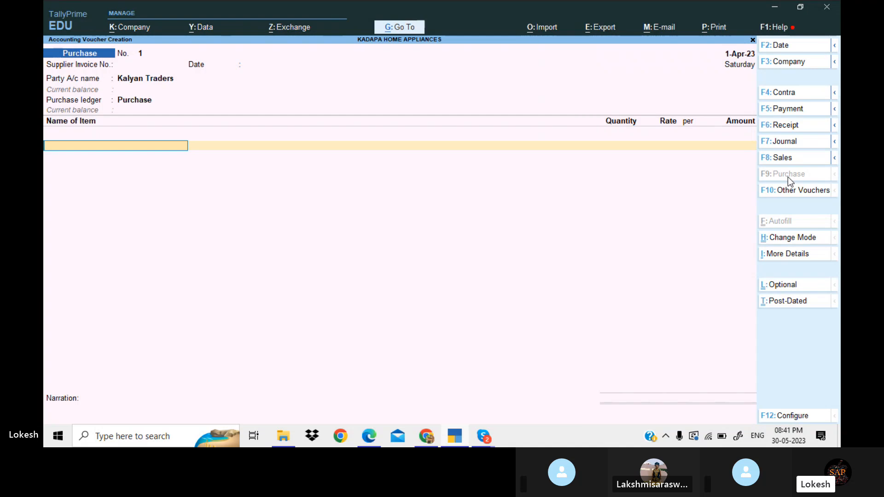
Step: Add Sony to the purchase voucher with 20 nos at a rate of 10,000, following the PDF exercise
text(S)
key(Return)
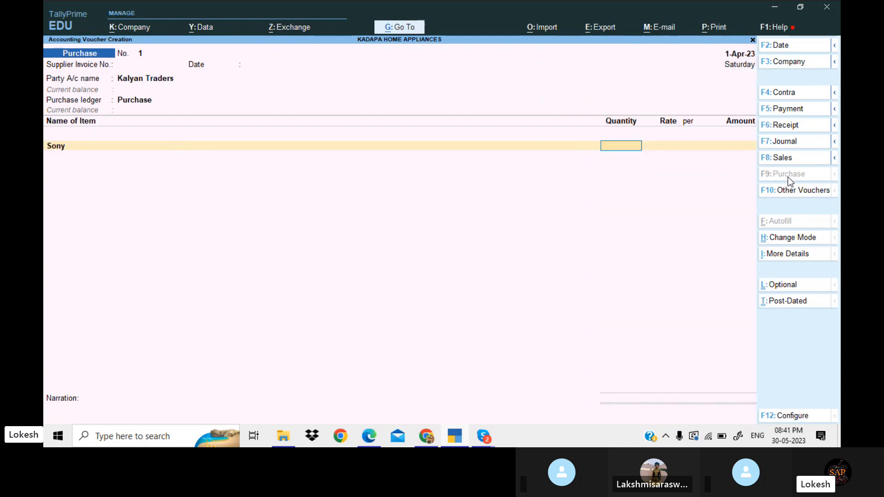
click(460, 443)
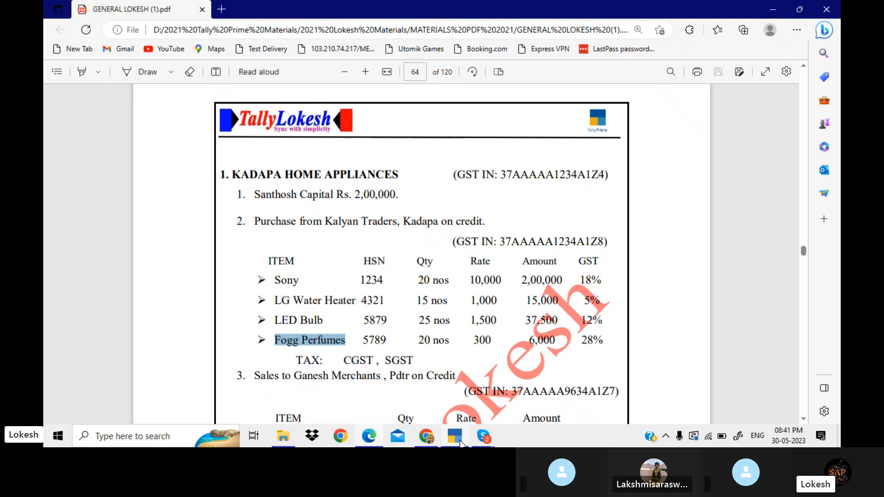
click(460, 442)
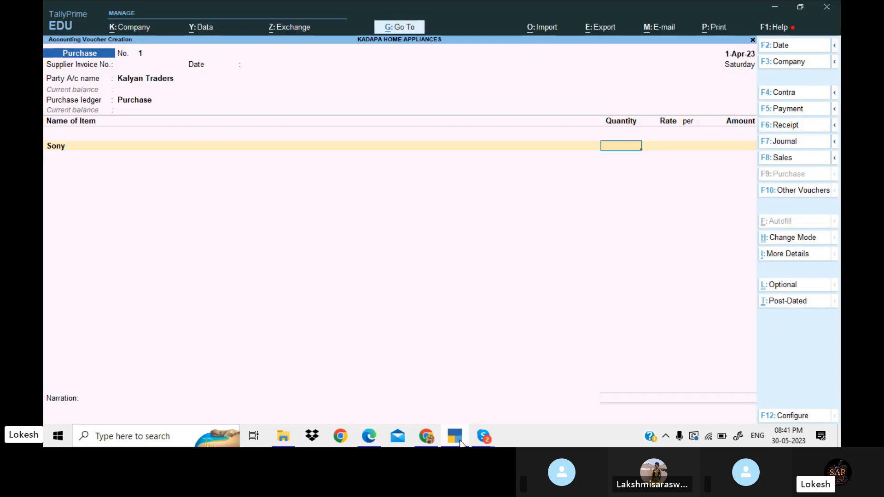
text(20)
key(Return)
text(10000)
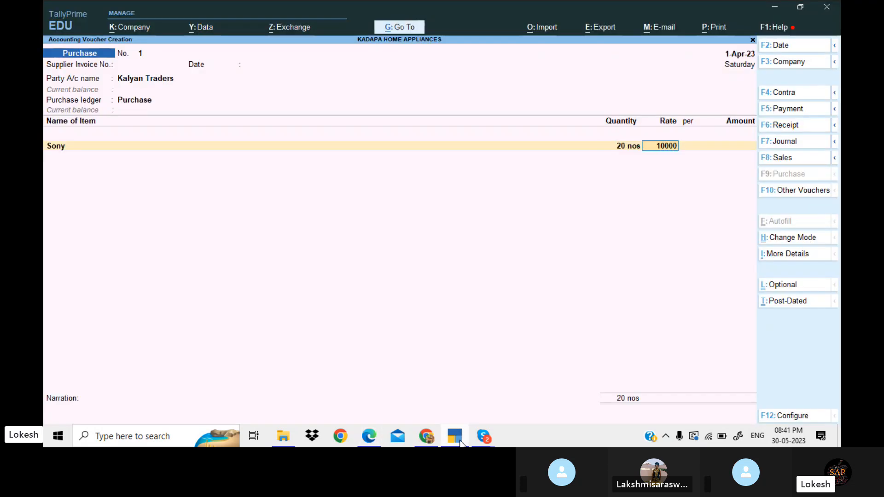
key(Return)
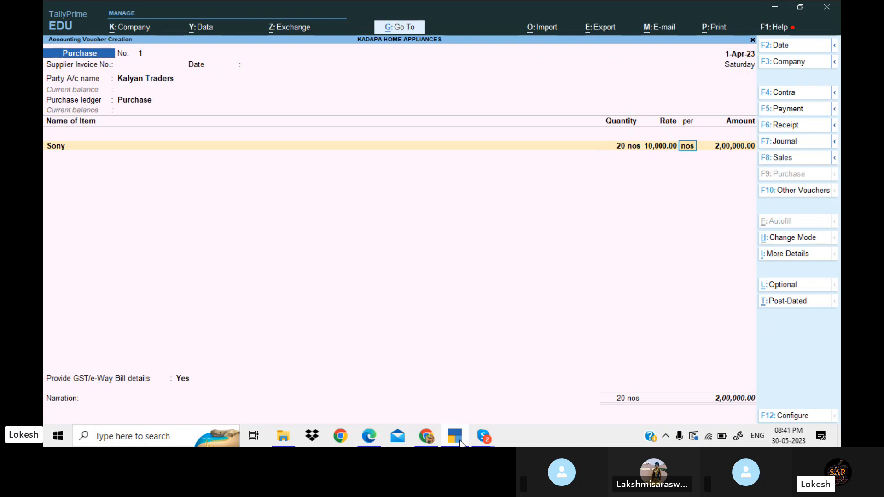
key(Return)
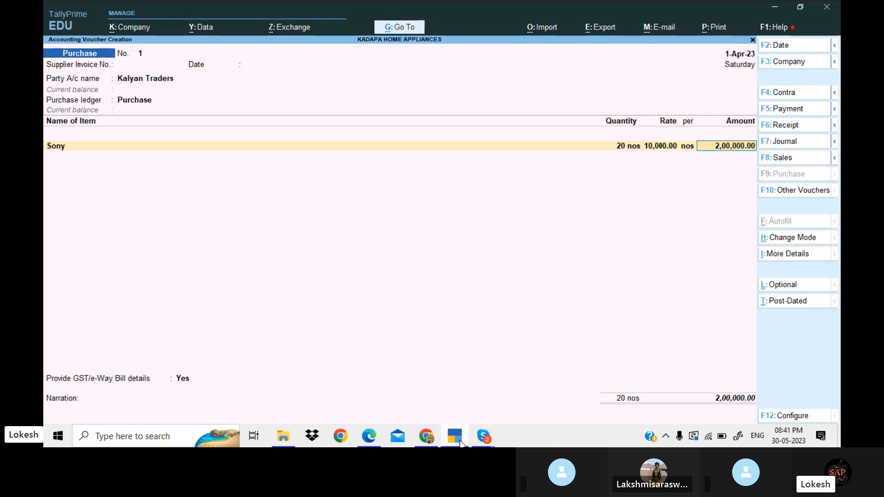
key(Return)
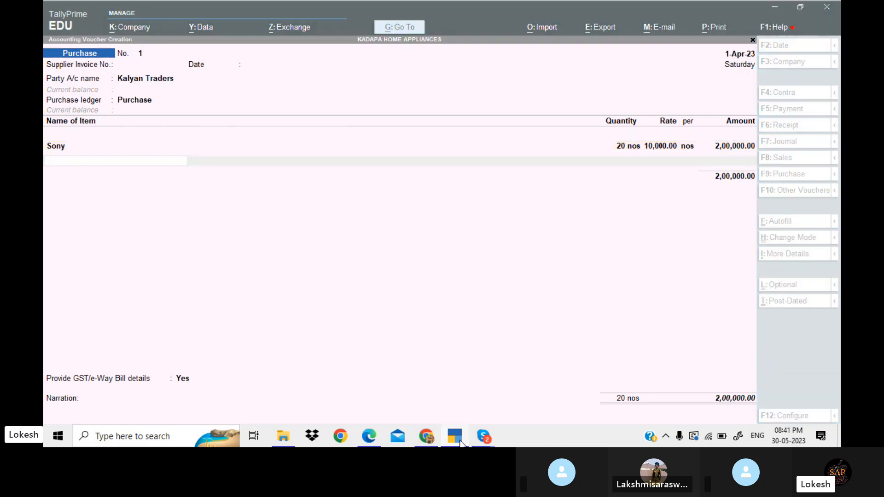
Step: Add LG Water Heater to the purchase voucher with 15 nos at a rate of 1,000, following the PDF exercise
click(460, 443)
click(460, 443)
text(lg)
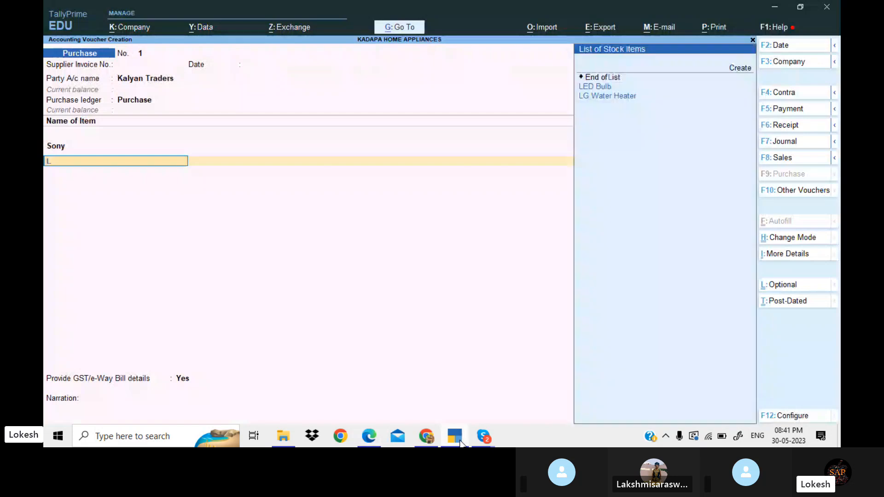
key(Return)
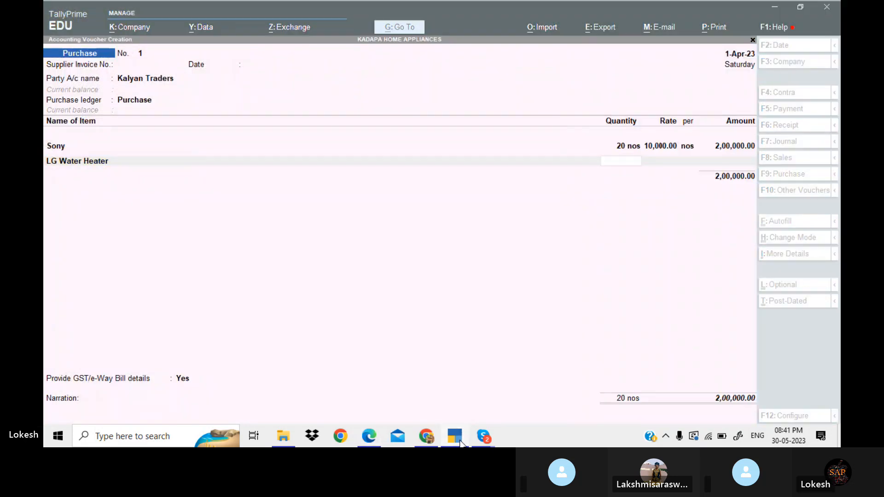
click(460, 443)
click(460, 443)
text(15)
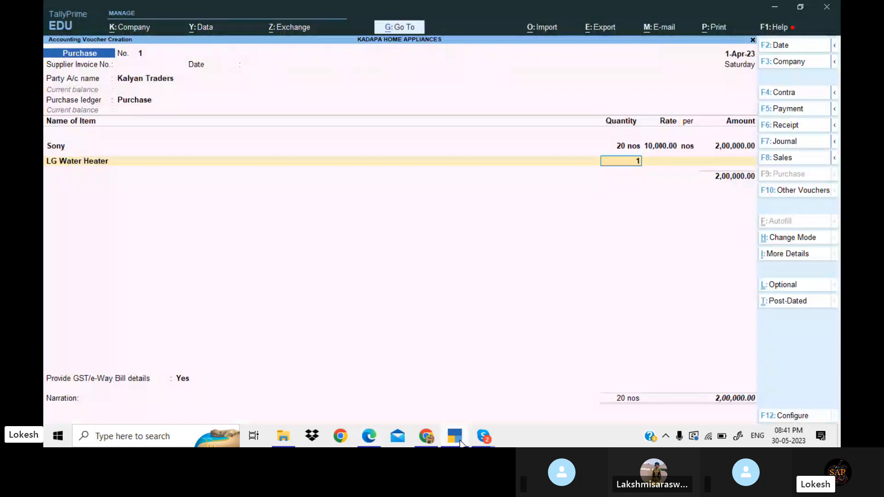
key(Return)
text(1000)
key(Return)
key(Return)
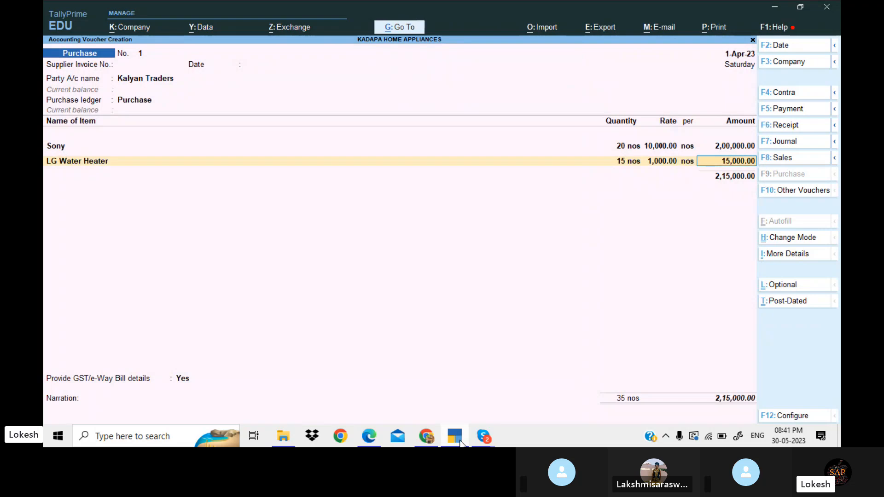
key(Return)
Step: Add LED Bulb to the purchase voucher with 25 nos at a rate of 1,500, following the PDF exercise
click(461, 443)
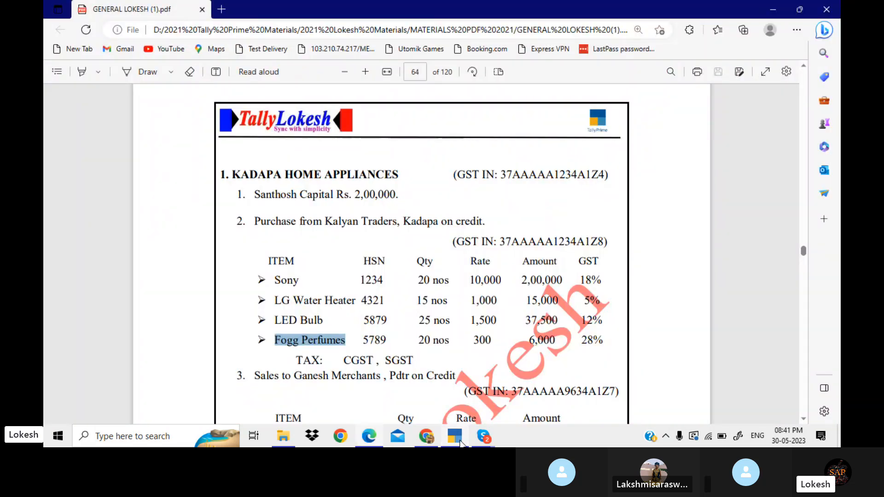
click(461, 442)
text(LE)
key(Return)
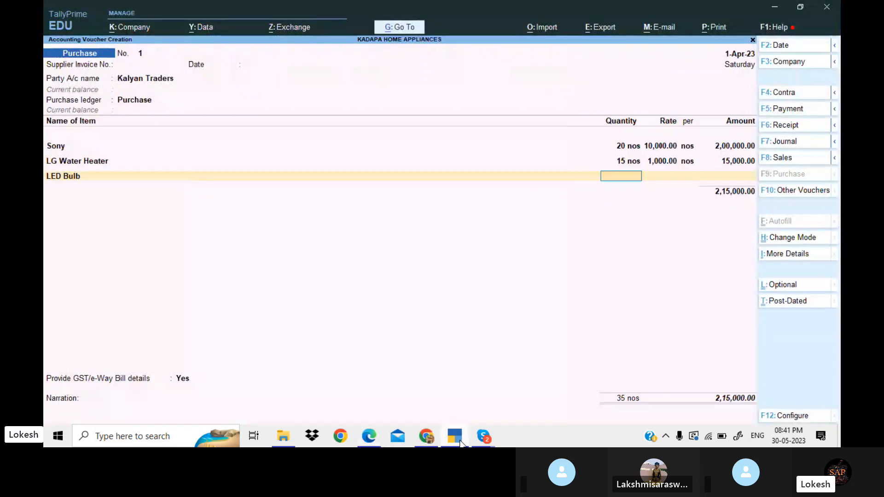
click(460, 443)
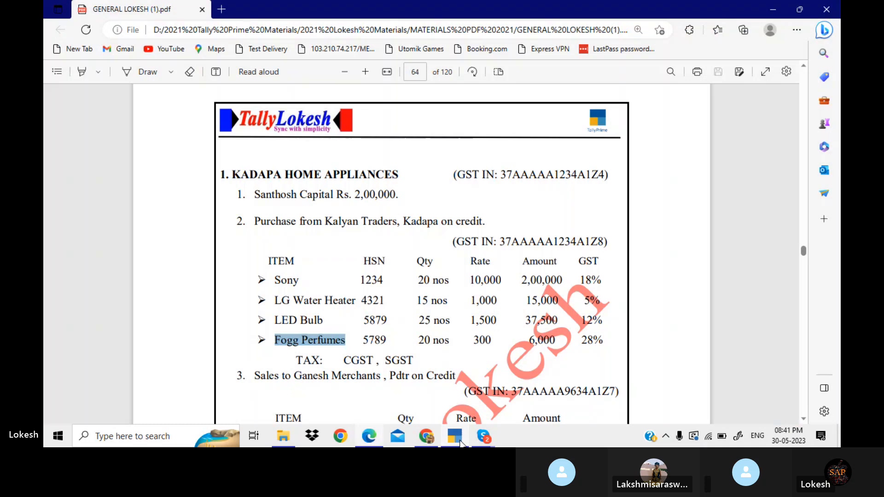
click(460, 443)
text(25)
key(Return)
text(1,5)
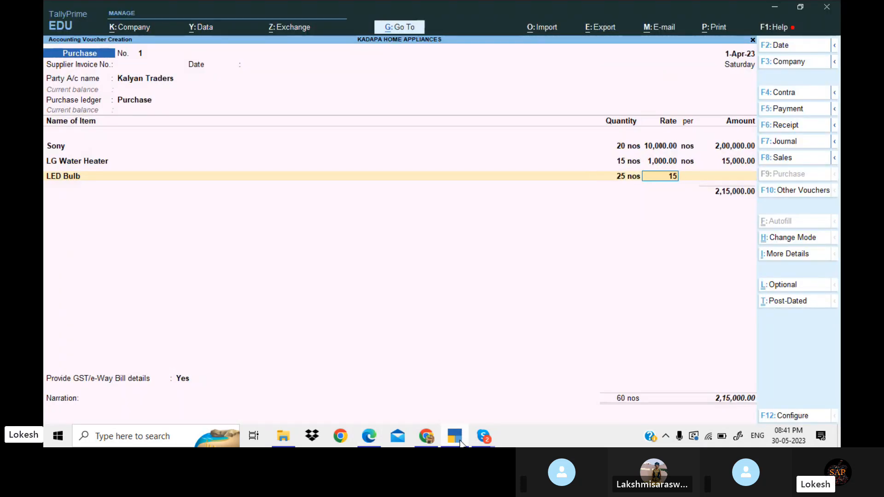
text(00)
key(Return)
key(Return)
key(Return)
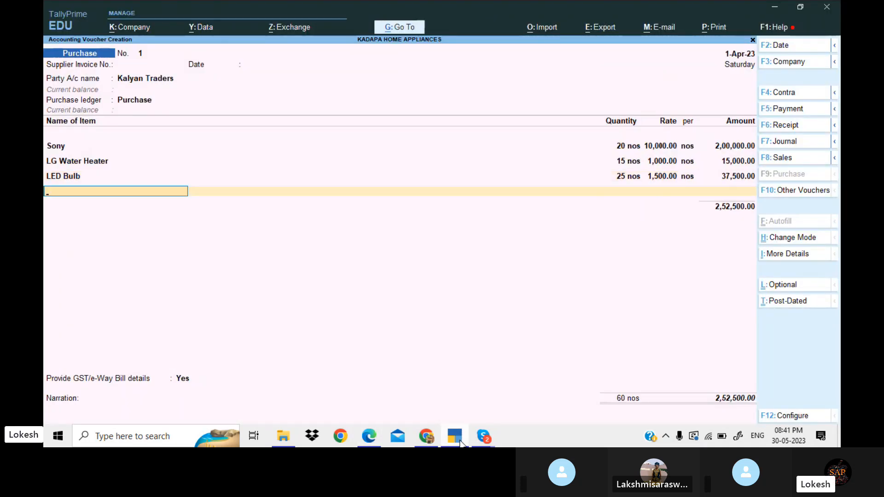
Step: Add Fogg Perfumes to the purchase voucher with 20 nos at a rate of 300, following the PDF exercise
click(460, 442)
click(460, 442)
text(G)
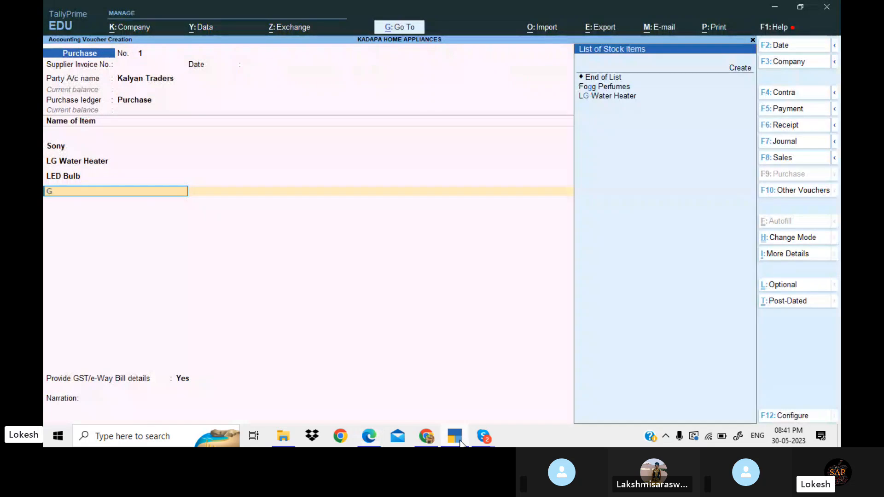
key(Up)
key(Up)
key(Return)
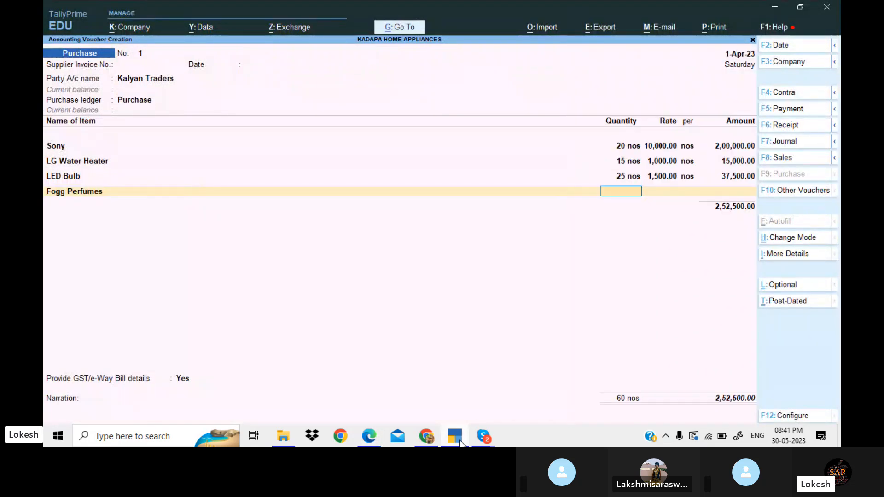
click(460, 443)
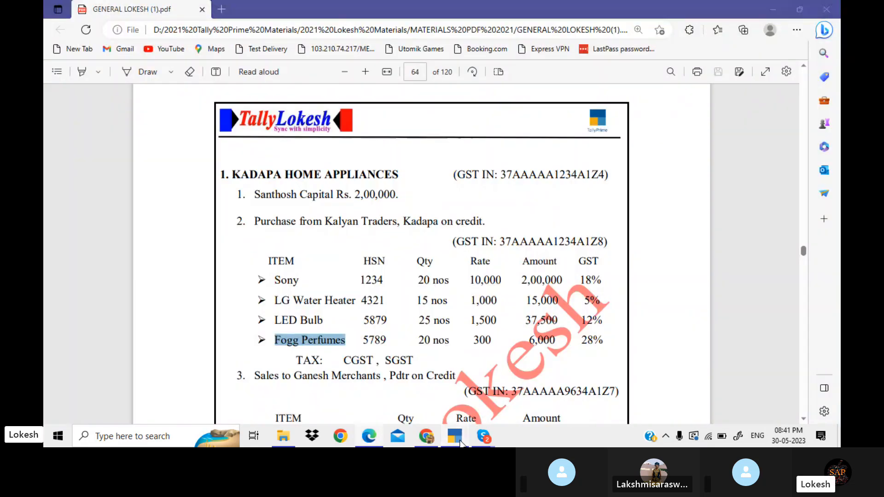
click(460, 442)
text(20)
key(Return)
text(300)
key(Return)
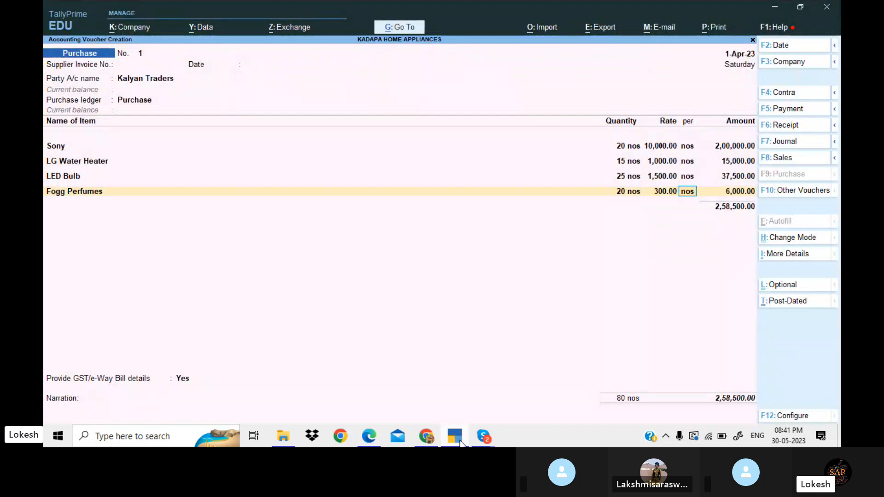
key(Return)
key(Return)
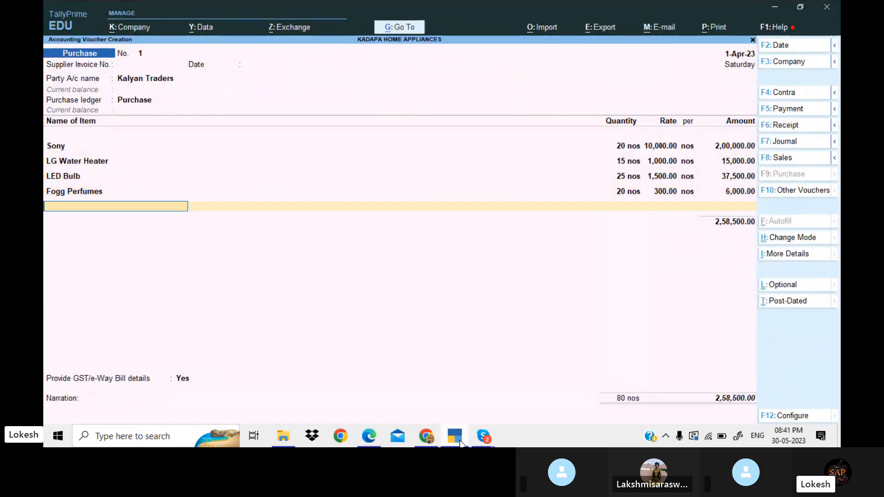
key(Return)
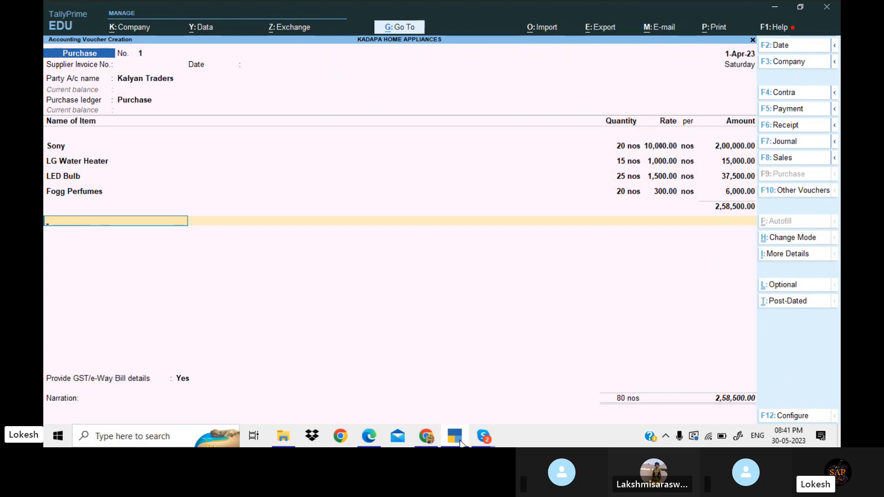
key(Return)
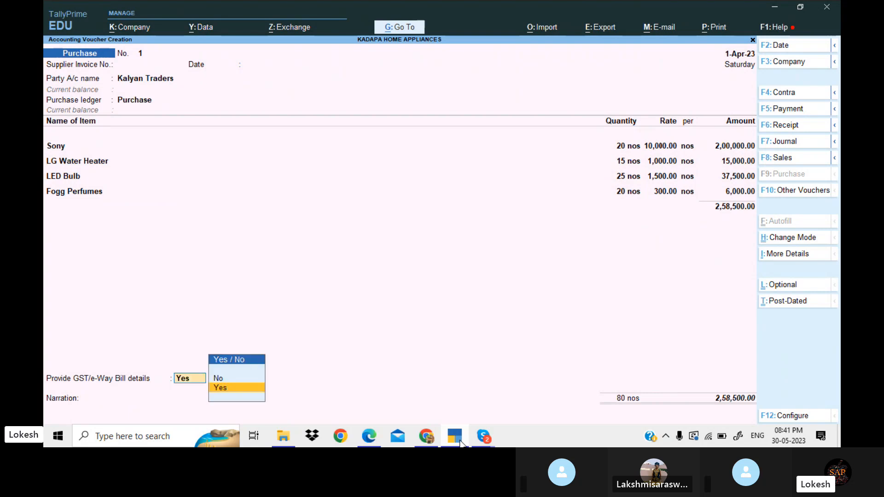
key(Return)
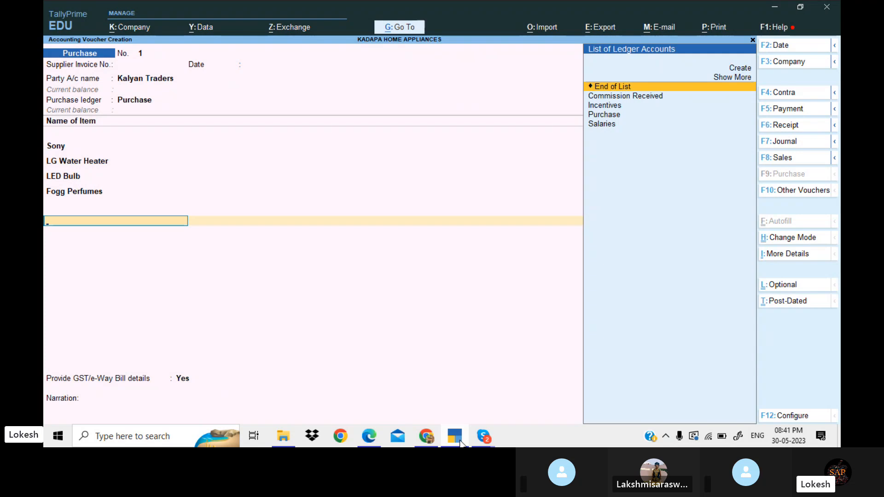
key(Up)
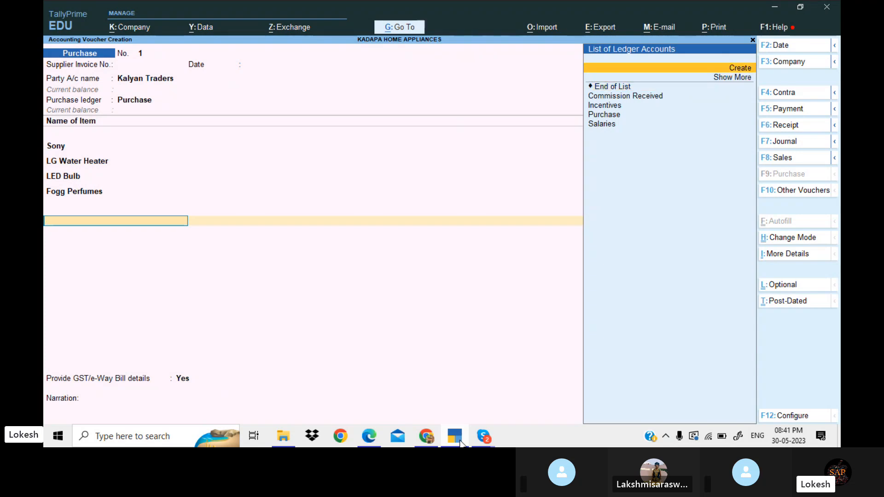
key(BackSpace)
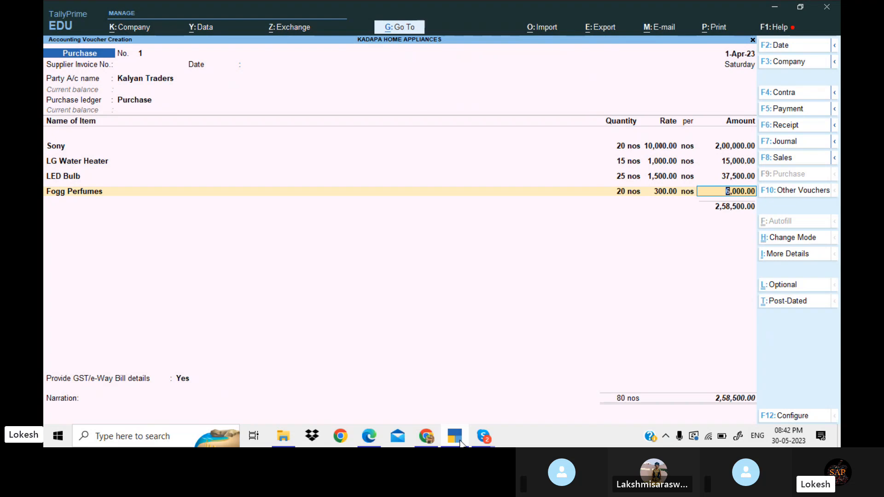
key(Return)
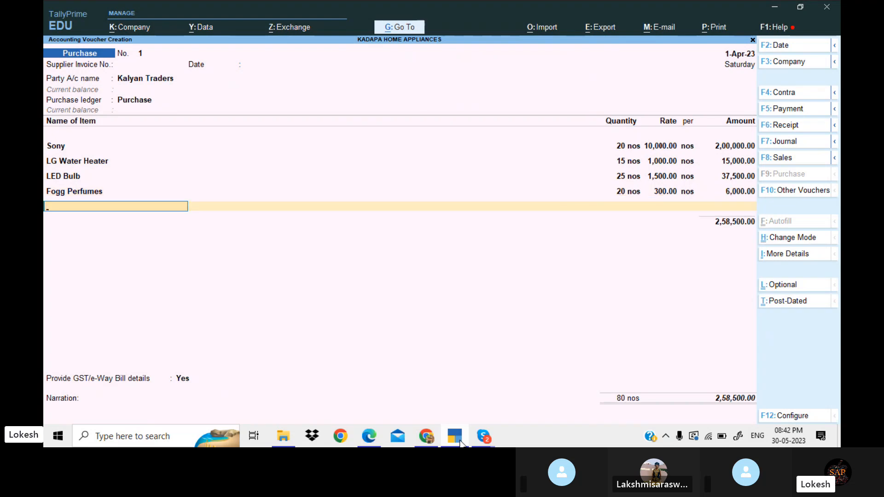
Step: End the item list and start a new tax ledger named CGST under Duties & Taxes from the purchase voucher
key(Return)
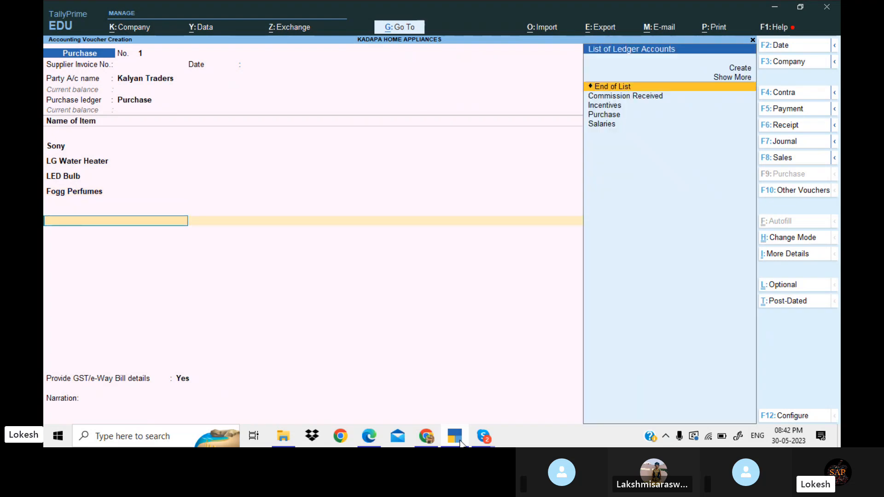
key(Up)
key(Return)
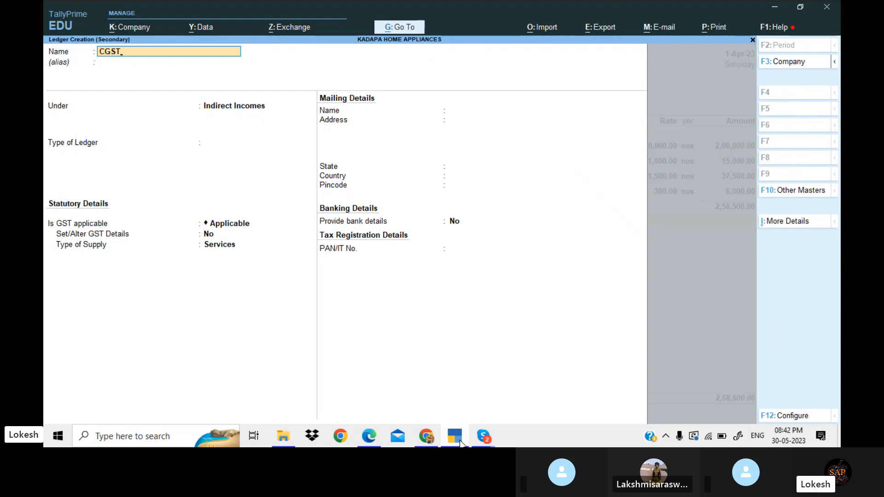
key(Return)
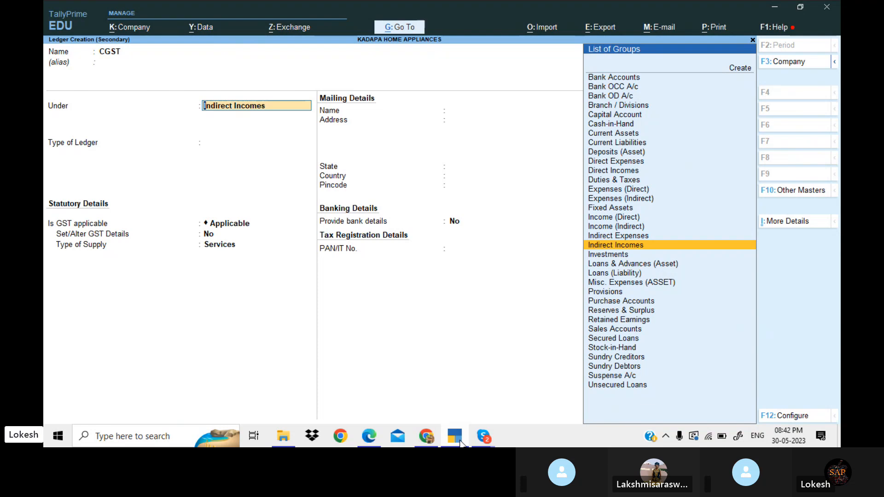
text(D)
key(Down)
key(Down)
key(Down)
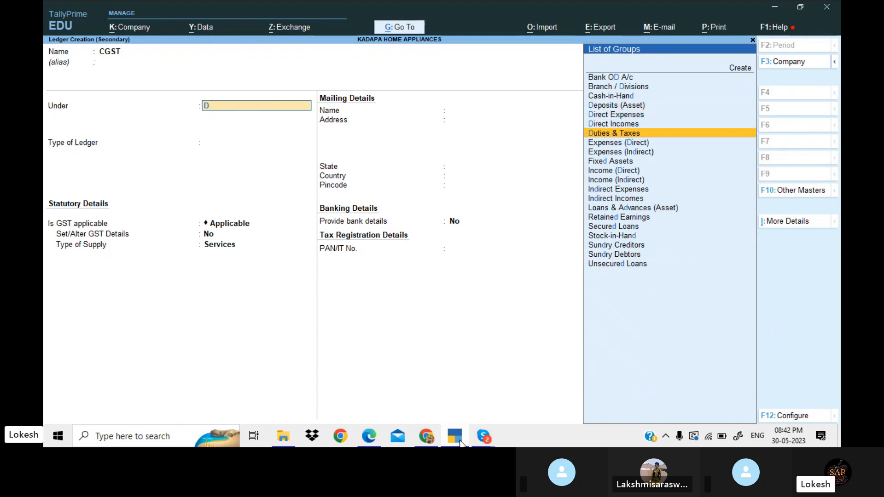
key(Return)
Step: Set the CGST ledger's duty type to GST and tax type to Central Tax, save it and add it to the voucher
key(Up)
key(Return)
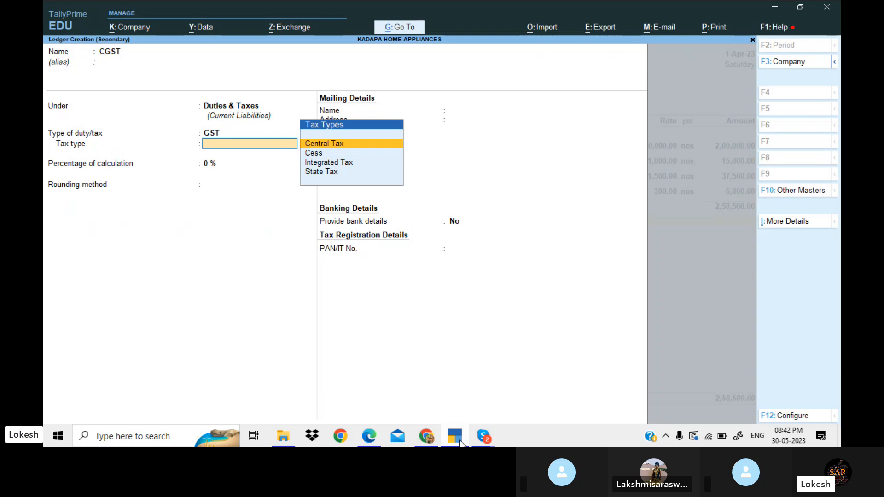
key(Return)
key(Return)
key(Return)
key(Return)
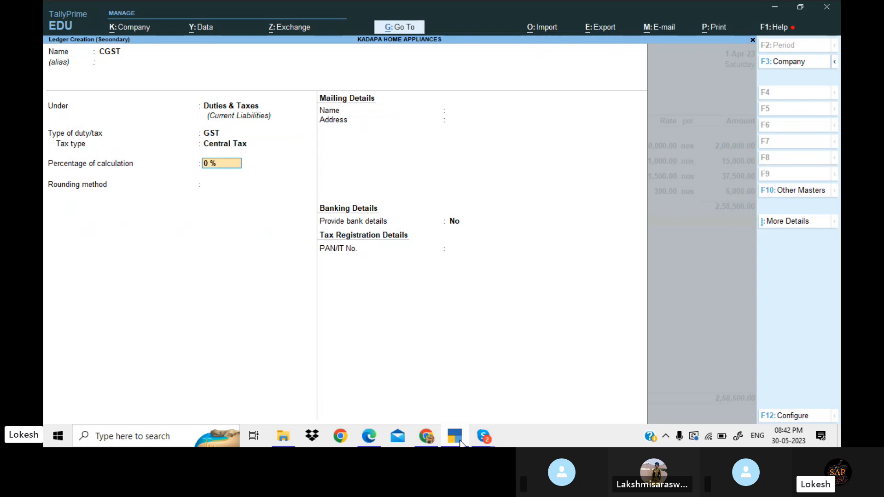
key(Return)
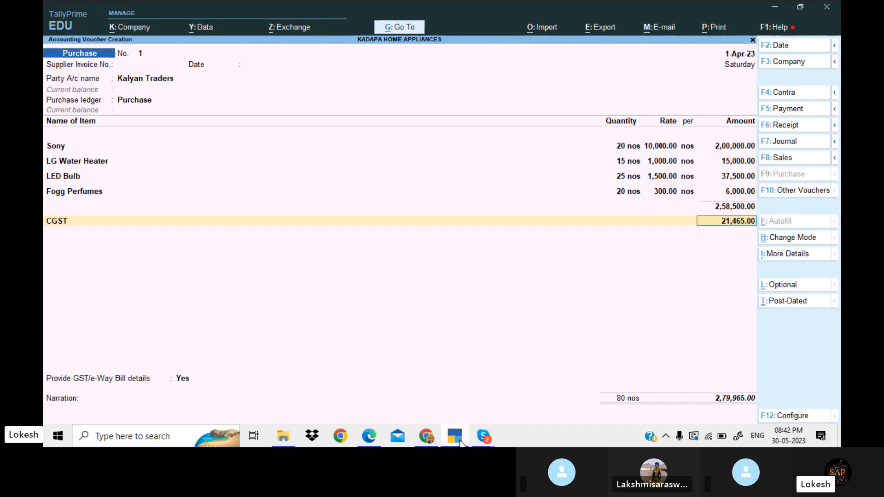
key(Return)
Step: Start another new ledger from the purchase voucher, named SGST and grouped under Duties & Taxes
key(alt)
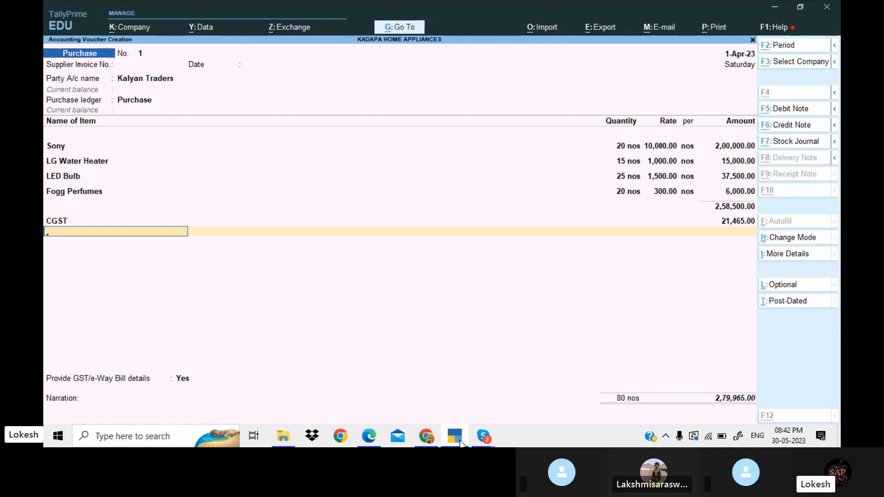
key(alt+c)
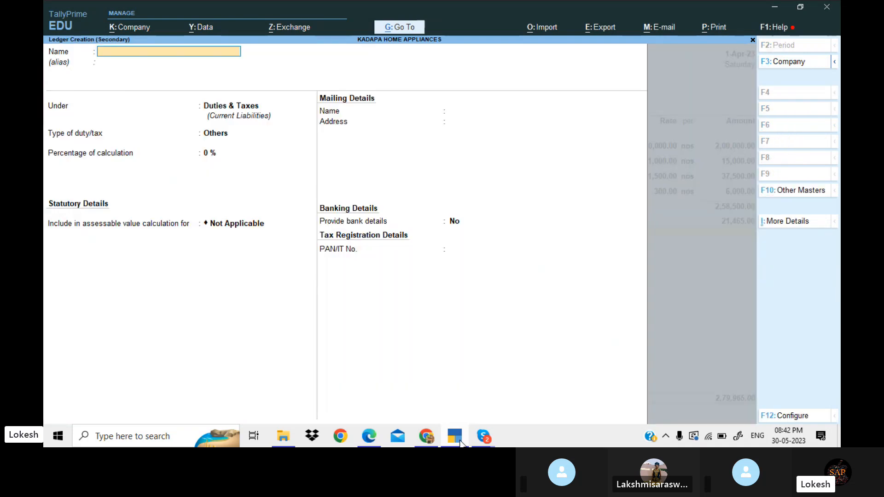
text(SGST)
key(Return)
key(Return)
key(Return)
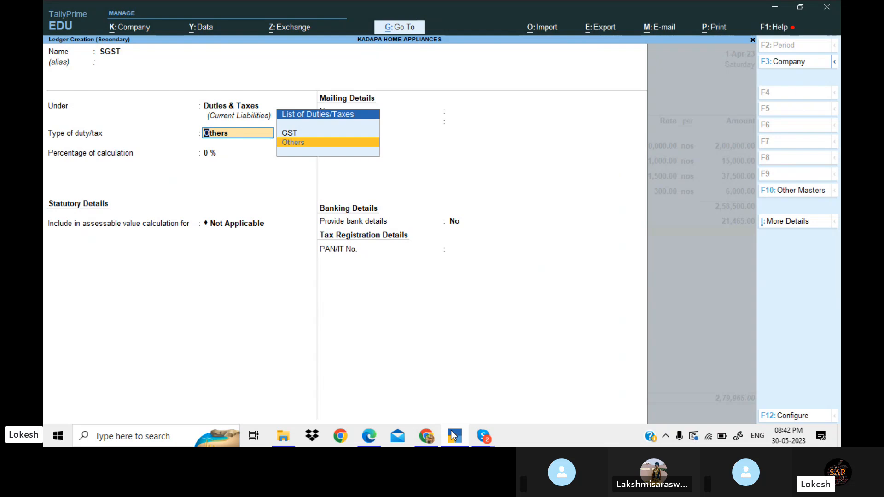
Step: Set the SGST ledger's duty type to GST and tax type to State Tax, and save it into the voucher
key(Up)
key(Return)
key(Down)
key(Down)
key(Down)
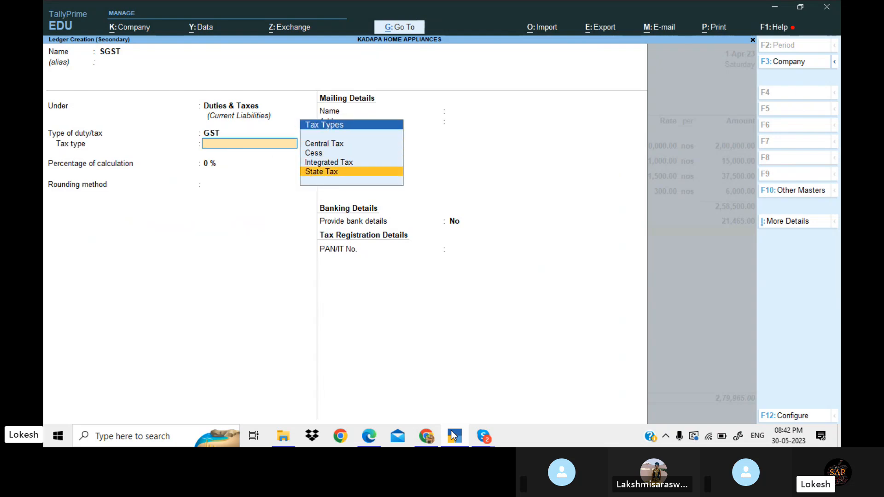
key(Return)
key(Return)
key(Return)
key(Return)
key(Return)
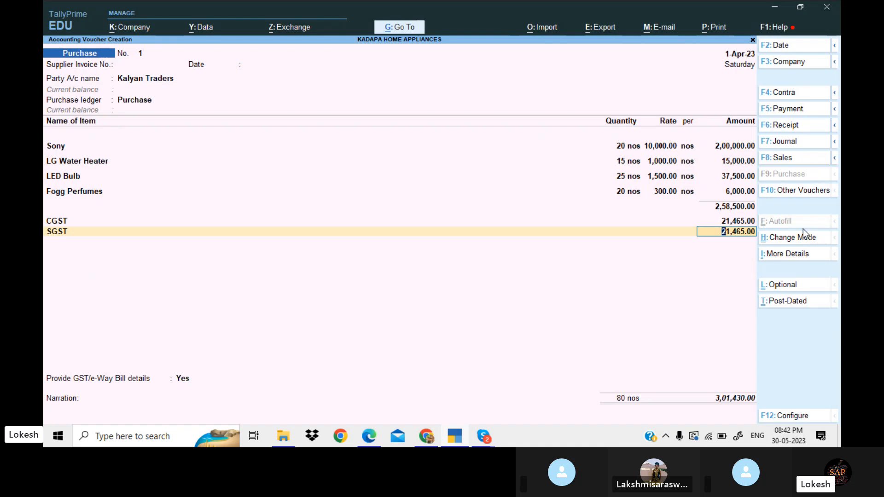
Step: Open the GST - Tax Analysis of the purchase voucher to examine the tax on each item
click(798, 258)
key(Down)
key(Down)
key(Down)
key(Down)
key(Down)
key(Down)
key(Down)
key(Down)
key(Down)
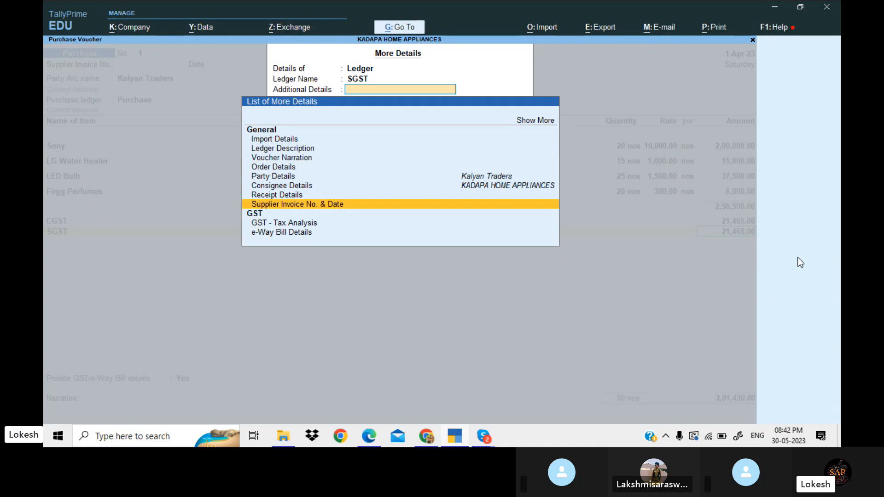
key(Up)
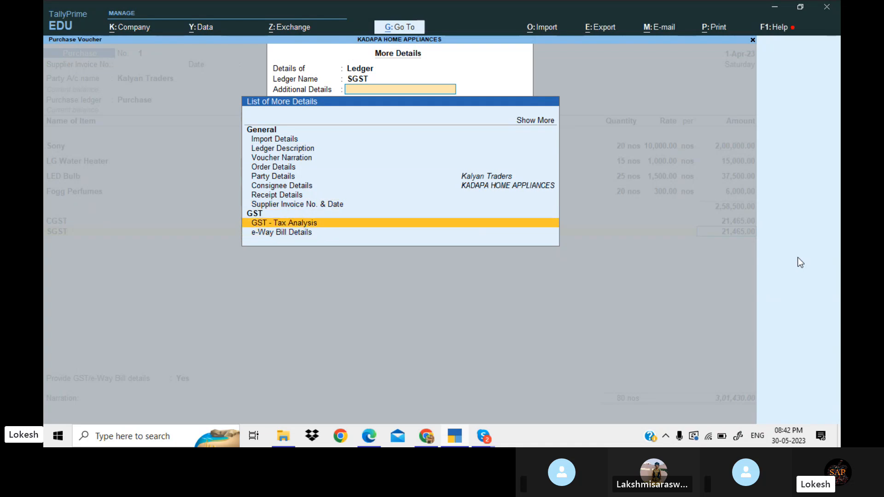
key(Return)
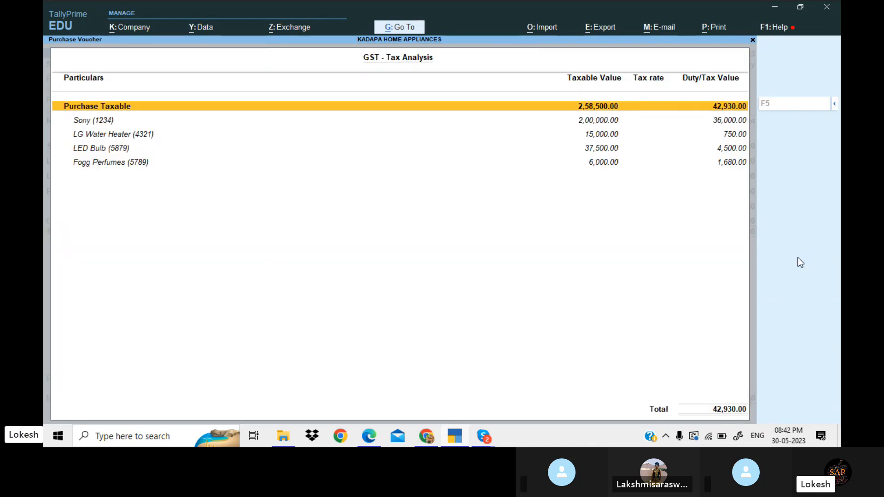
Step: Examine each purchase item's Central Tax and State Tax in the detailed GST tax analysis, then return to the voucher
key(F5)
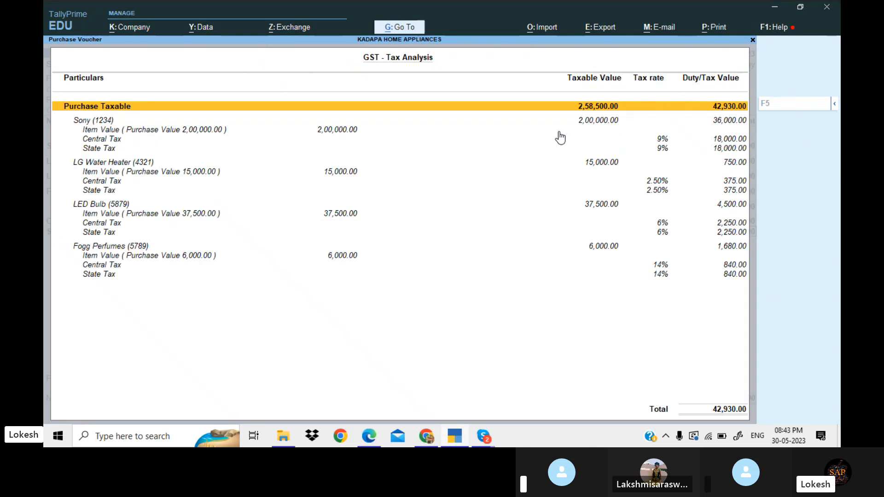
key(Down)
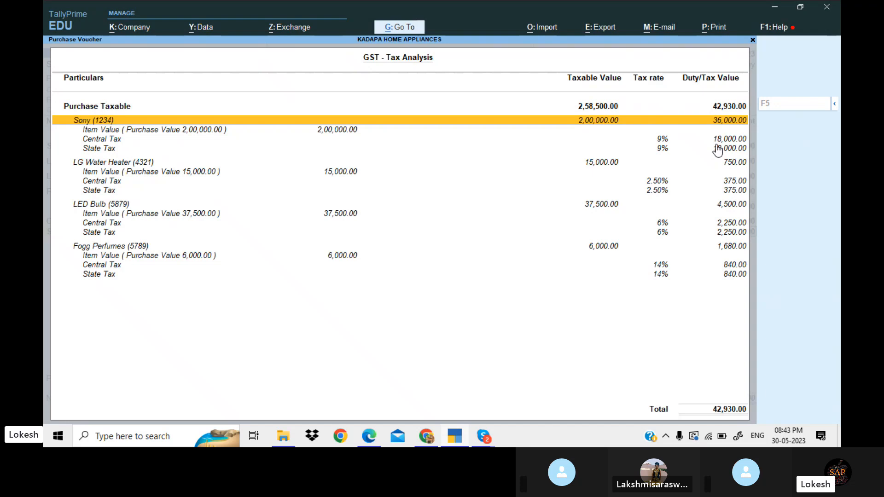
key(Down)
key(Down)
key(Down)
key(Down)
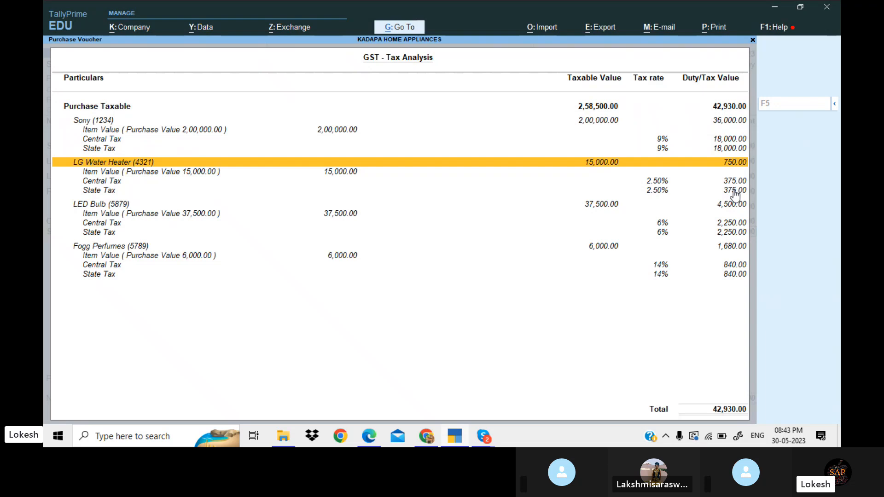
key(Down)
key(Down)
key(Down)
key(Down)
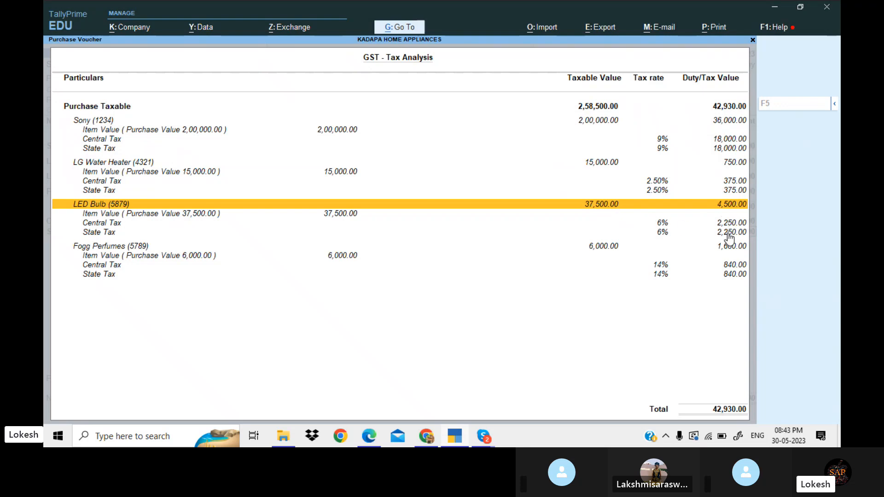
key(Down)
key(Down)
key(Down)
key(Down)
key(Down)
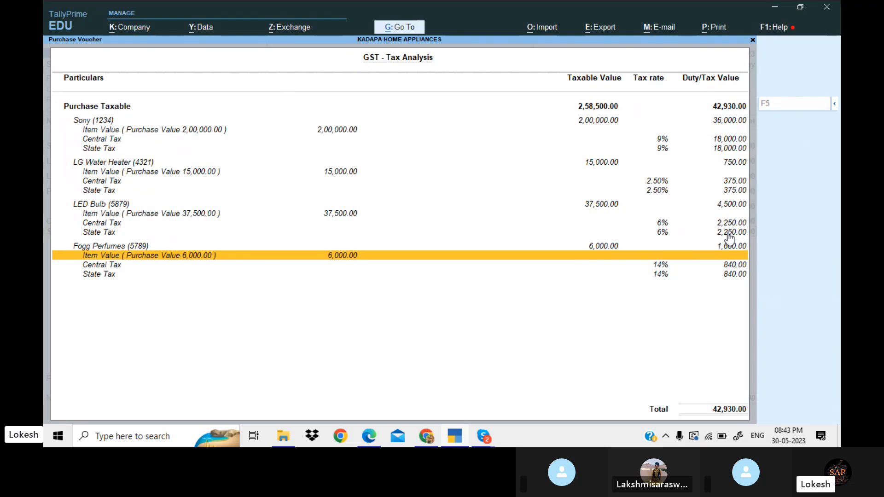
key(Up)
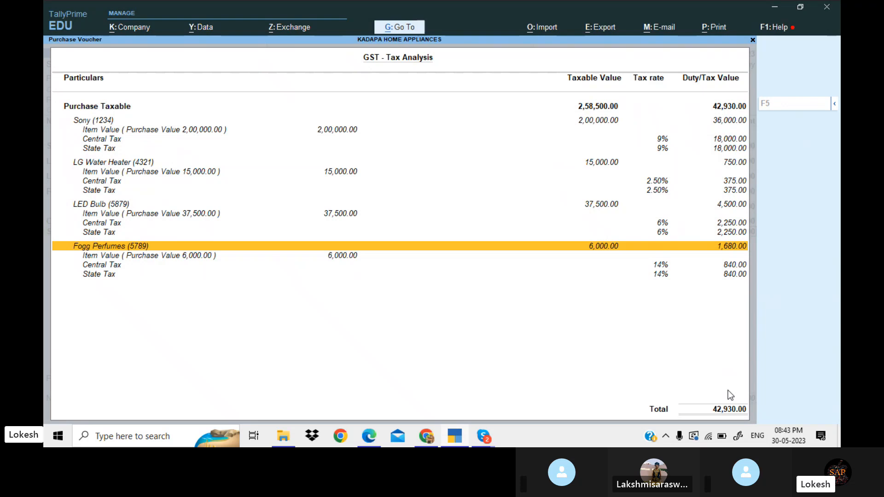
key(Escape)
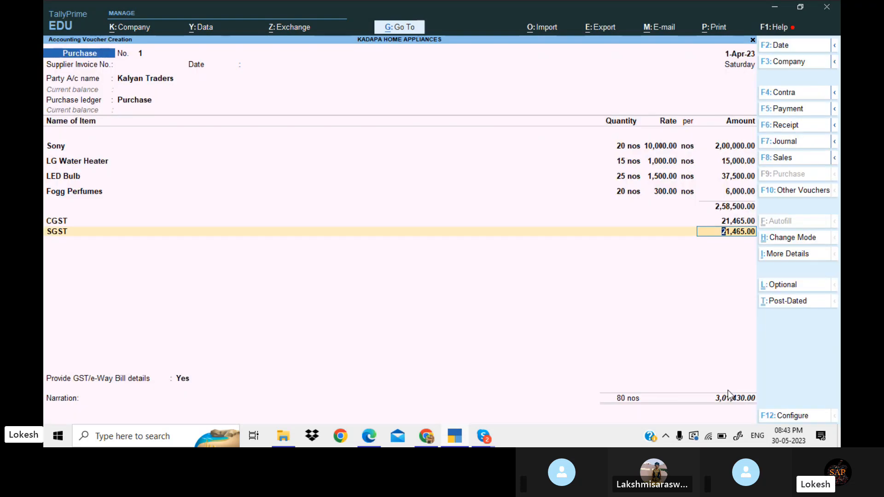
Step: Keep the CGST and SGST amounts, set Provide GST/e-Way Bill details to No and save the purchase voucher
key(Return)
key(Return)
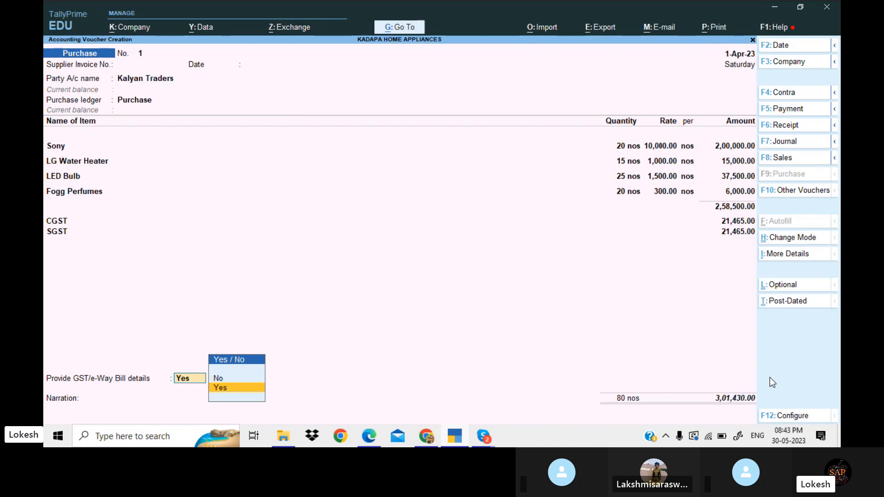
key(Return)
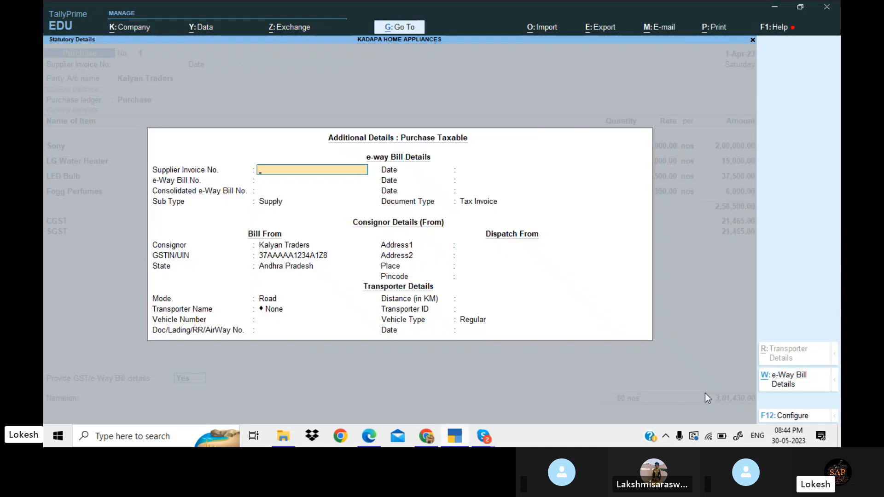
key(Escape)
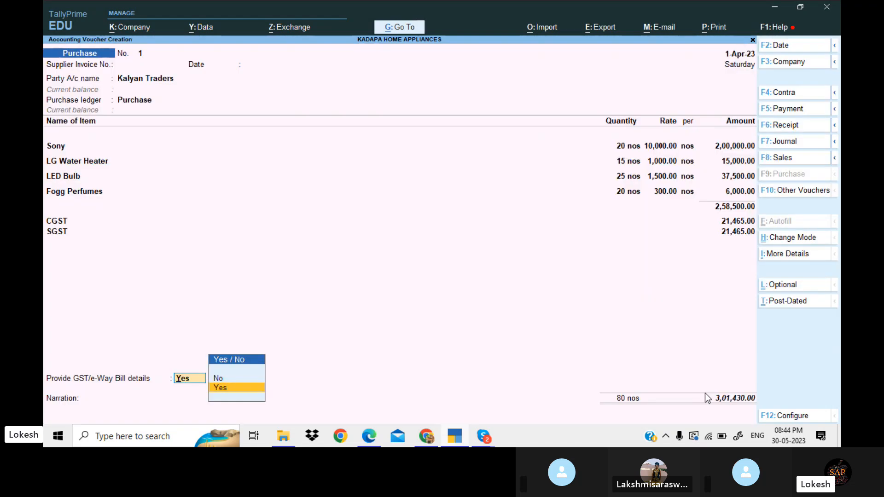
key(Up)
key(Return)
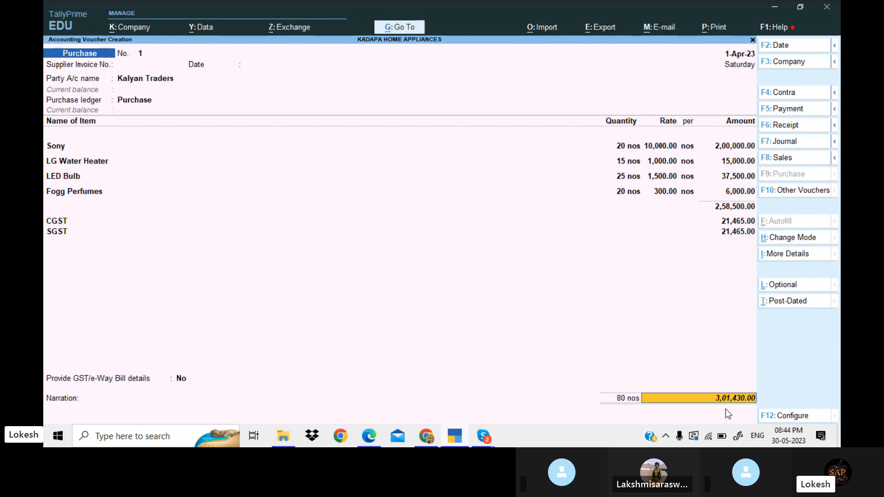
key(Return)
key(Return)
key(Return)
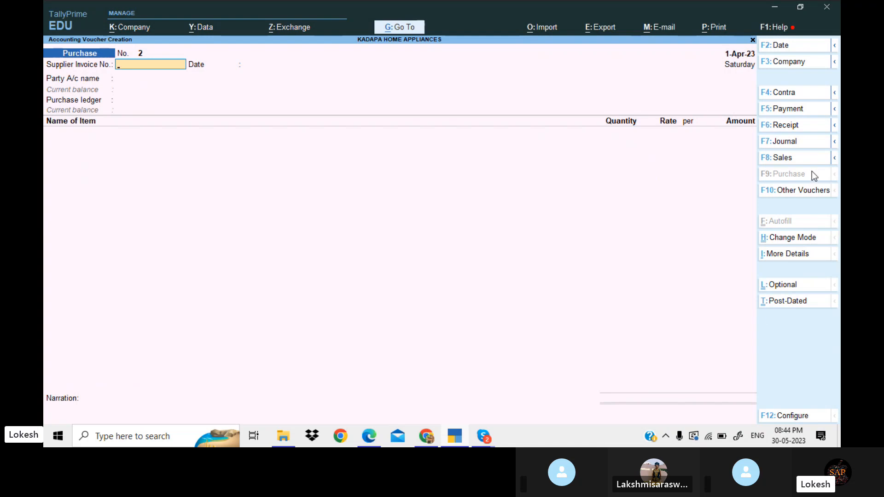
Step: Start a sales voucher for Ganesh Merchants with the Sales ledger, leaving dispatch details blank and place of supply as Andhra Pradesh
click(789, 158)
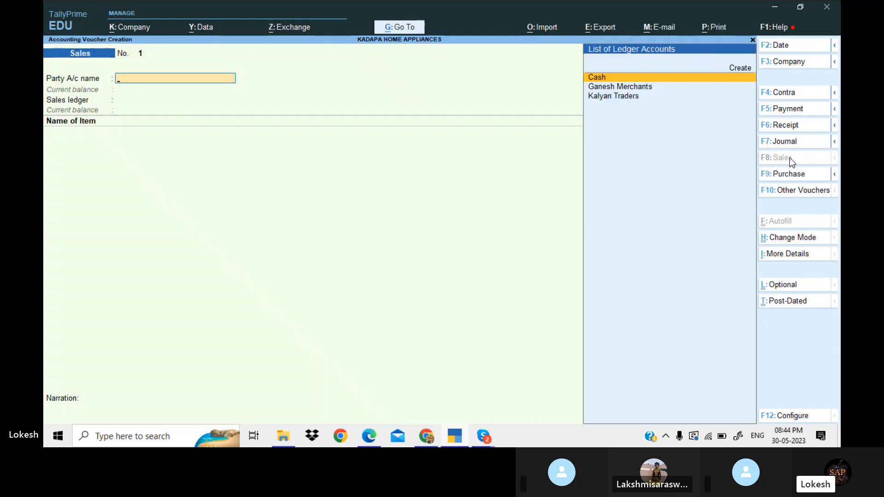
key(Down)
key(Return)
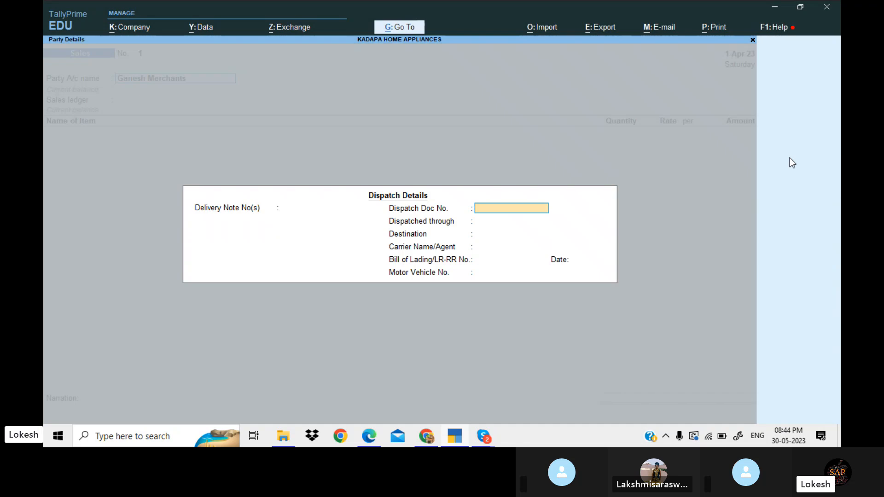
key(Return)
key(Return)
key(Return)
key(Return)
key(Return)
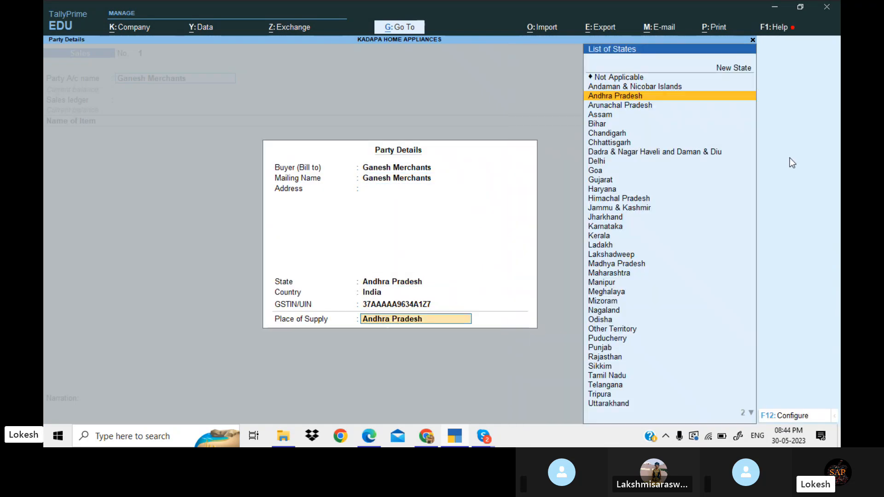
key(Return)
key(Return)
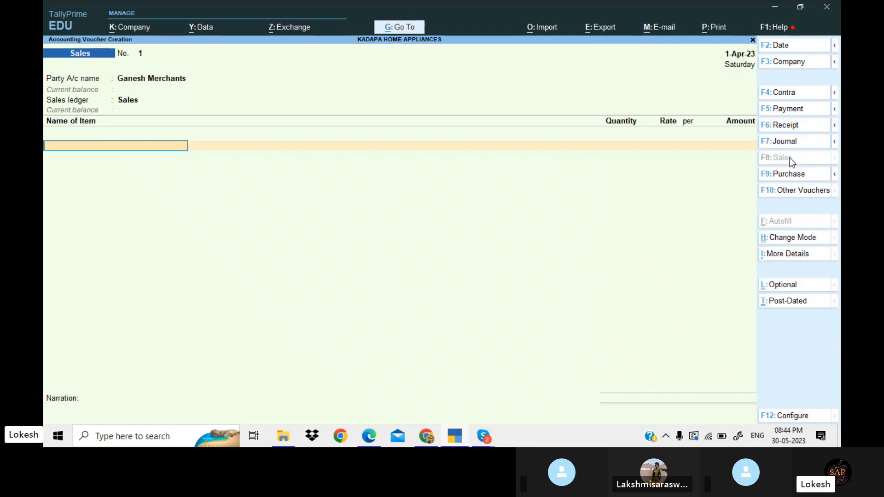
Step: Switch to the exercise PDF in the browser and find the item list for the sale to Ganesh Merchants
click(454, 437)
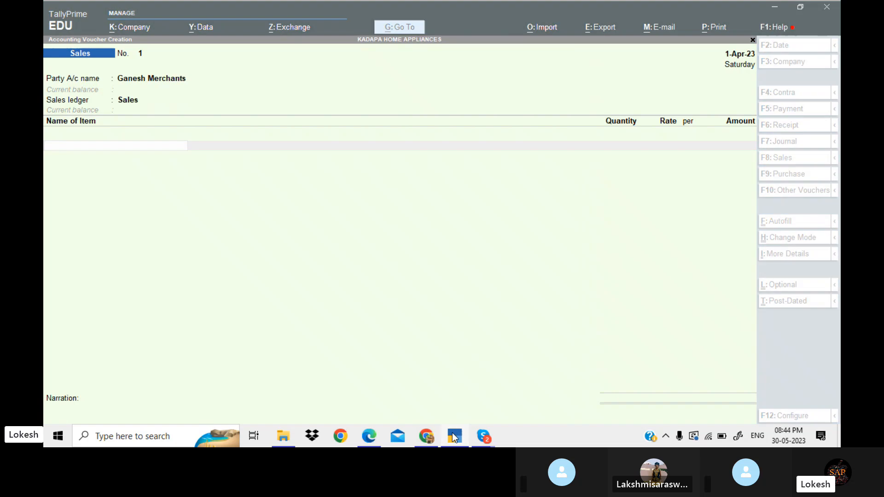
key(Down)
key(Down)
key(Down)
key(Down)
key(Down)
key(Down)
key(Down)
key(Down)
key(Down)
key(Down)
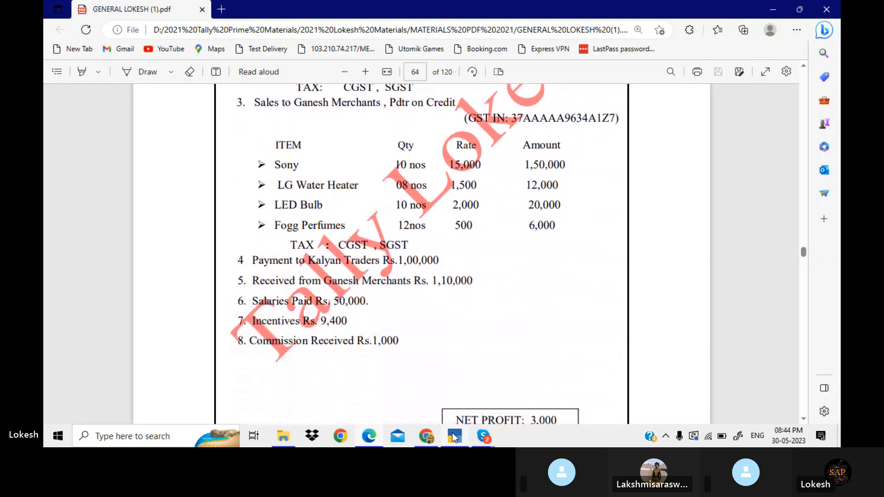
key(Up)
key(Up)
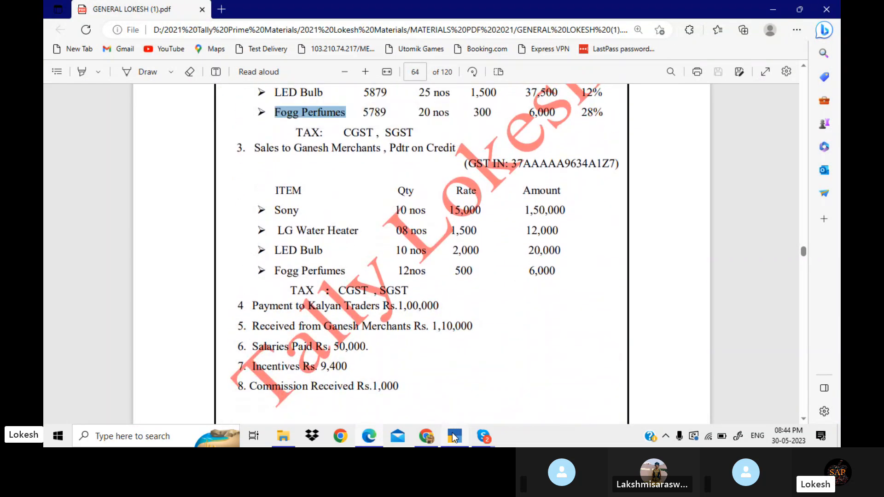
Step: Return to TallyPrime and add Sony to the sales voucher with quantity 10 nos at a rate of 3,000
click(454, 436)
text(S)
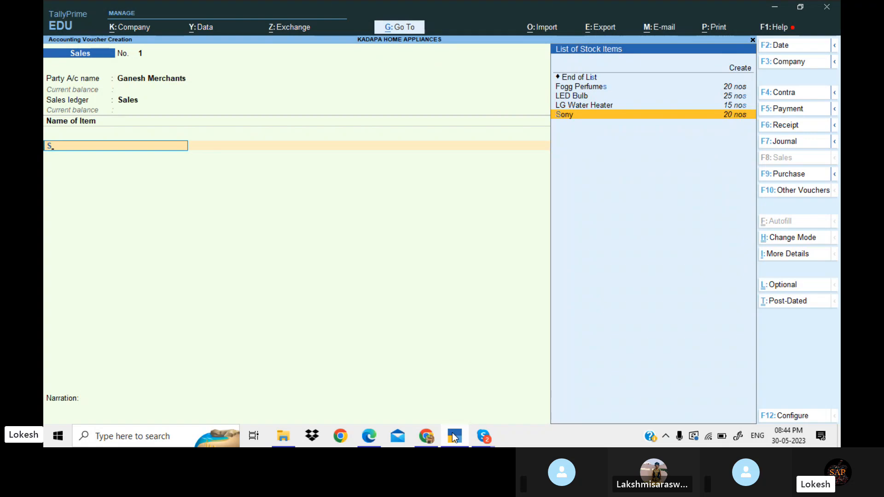
key(Return)
text(10)
key(Return)
text(3,00)
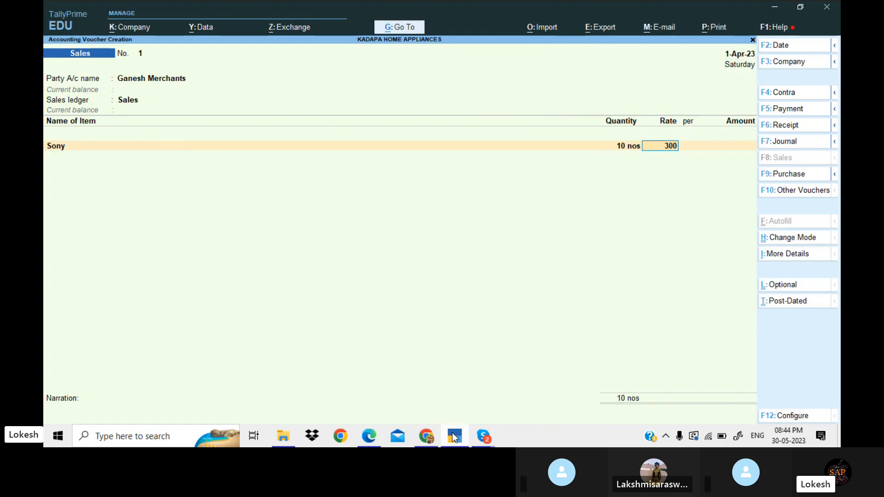
text(0)
key(Return)
key(Return)
key(Return)
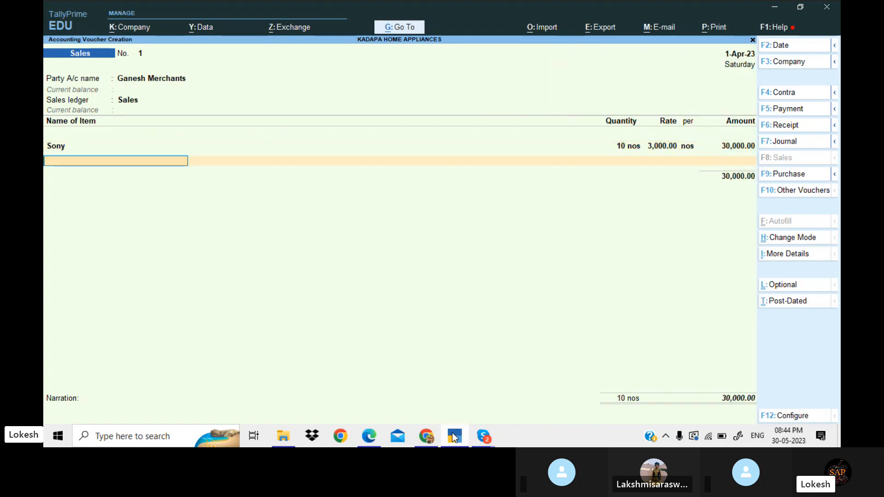
Step: Add LG Water Heater to the sales voucher with quantity 8 nos at a rate of 1,500, checking the exercise PDF
click(454, 436)
click(454, 436)
text(L)
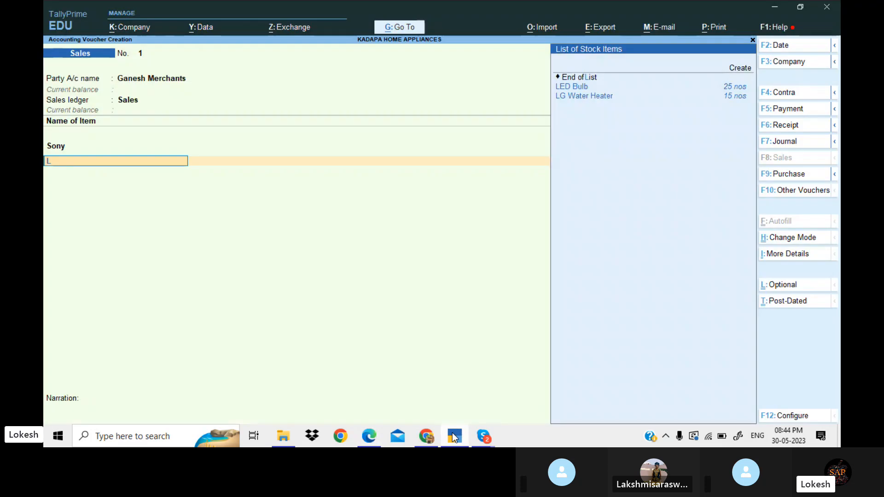
text(G)
key(Return)
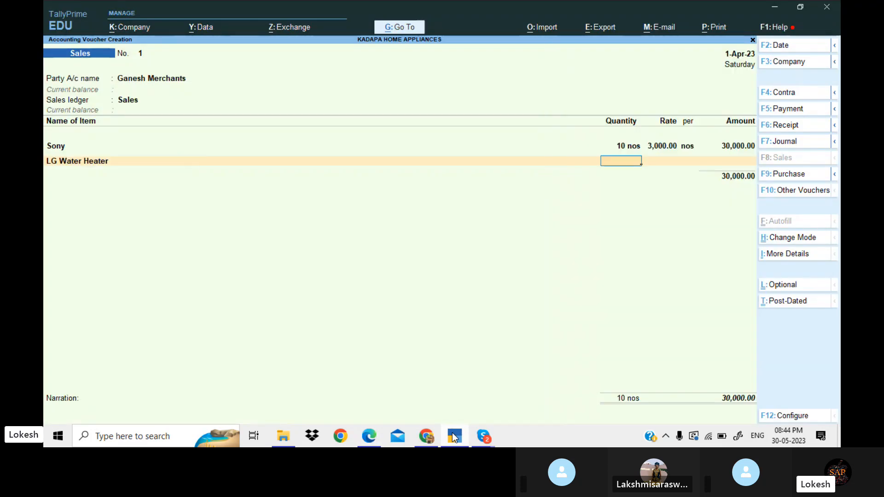
click(455, 437)
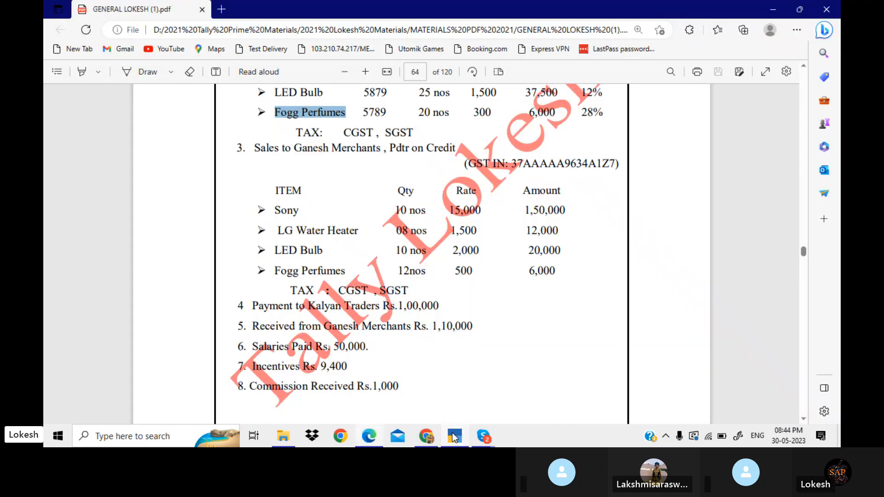
click(454, 436)
text(8)
key(Return)
text(1,500)
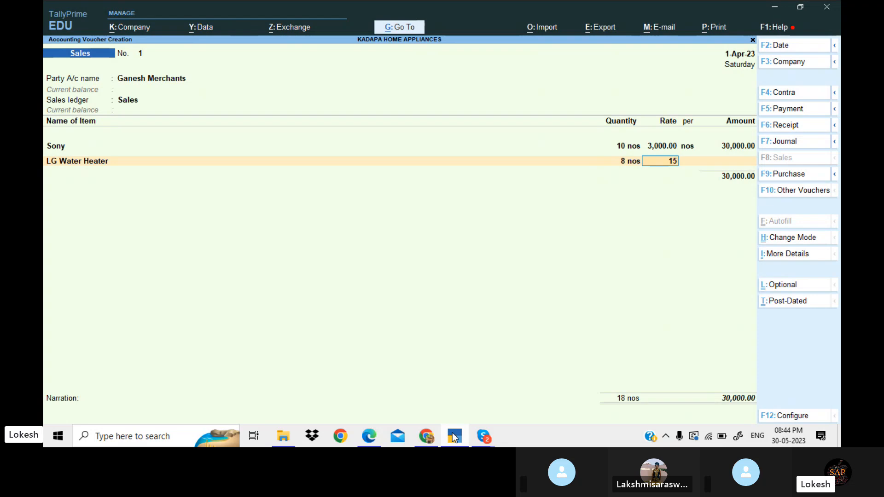
key(Return)
key(Return)
key(Return)
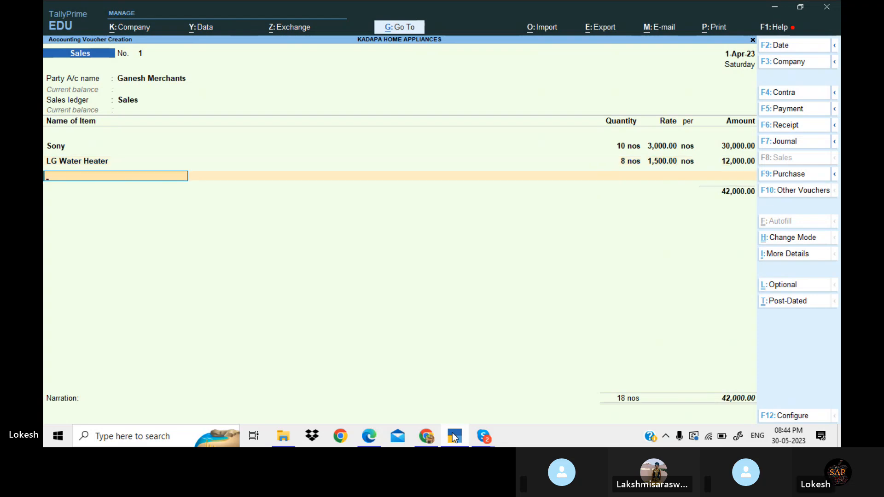
Step: Add LED Bulb to the sales voucher with quantity 10 nos at a rate of 2,000, checking the exercise PDF
click(455, 436)
click(454, 436)
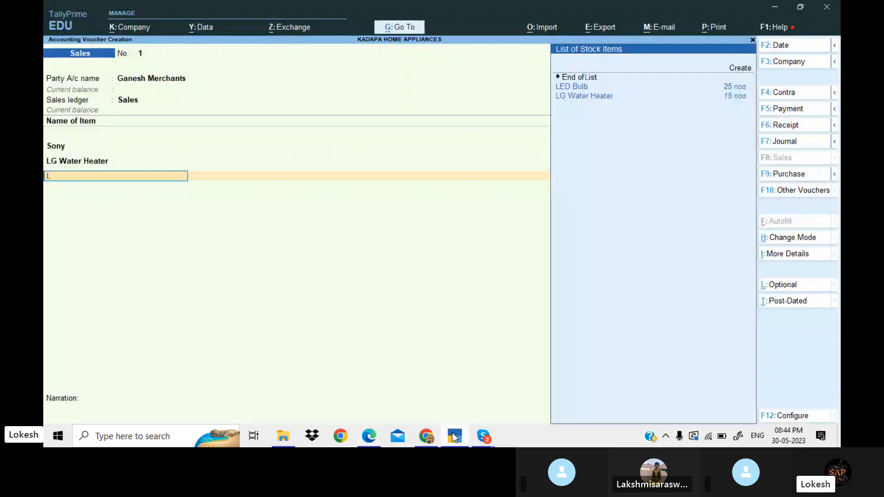
text(led)
key(Return)
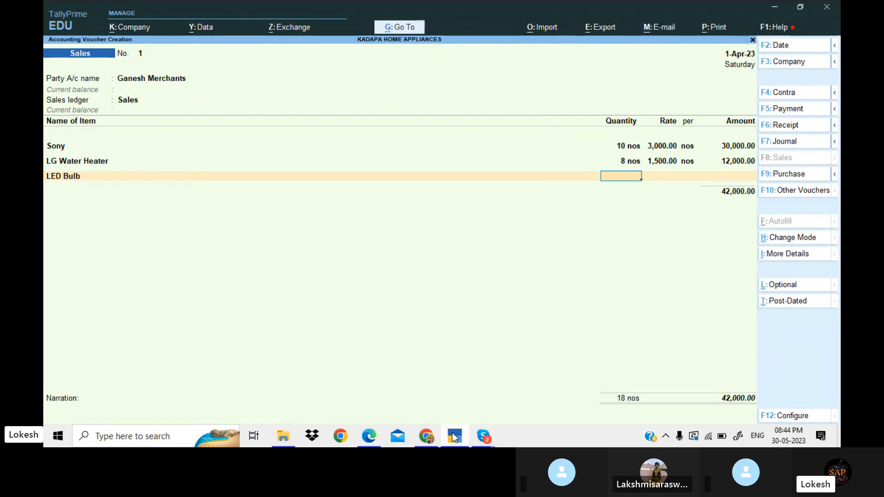
click(454, 436)
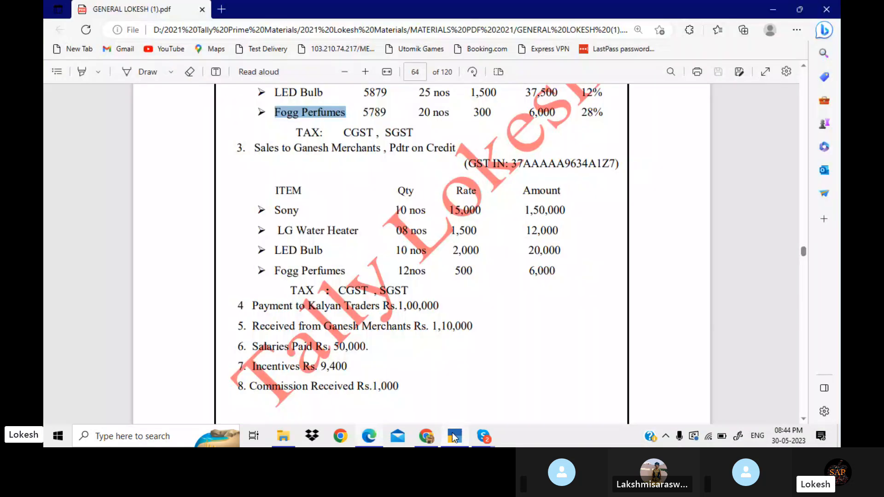
click(454, 436)
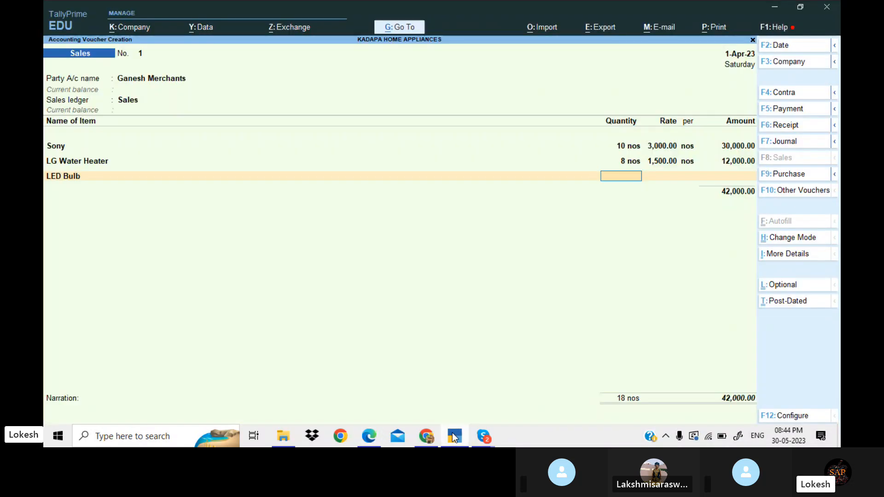
text(10)
key(Return)
text(2000)
key(Return)
key(Return)
key(Return)
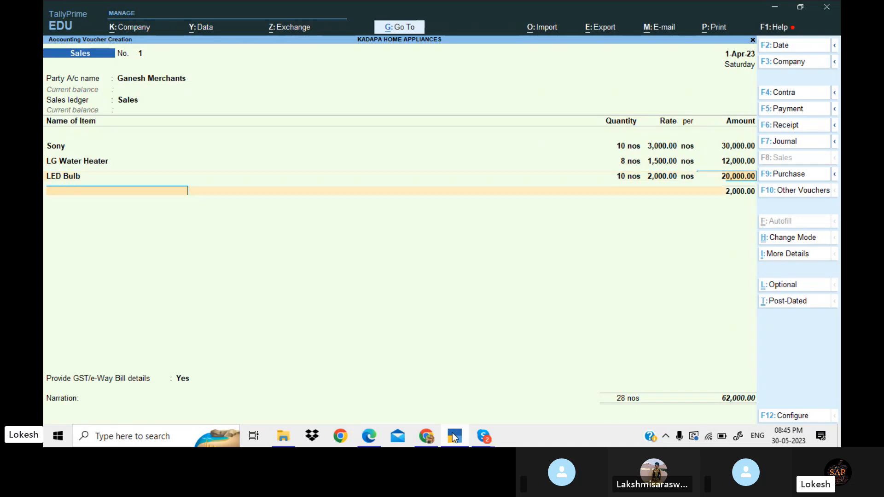
Step: Add Fogg Perfumes to the sales voucher with quantity 12 nos at a rate of 500, checking the exercise PDF
click(454, 436)
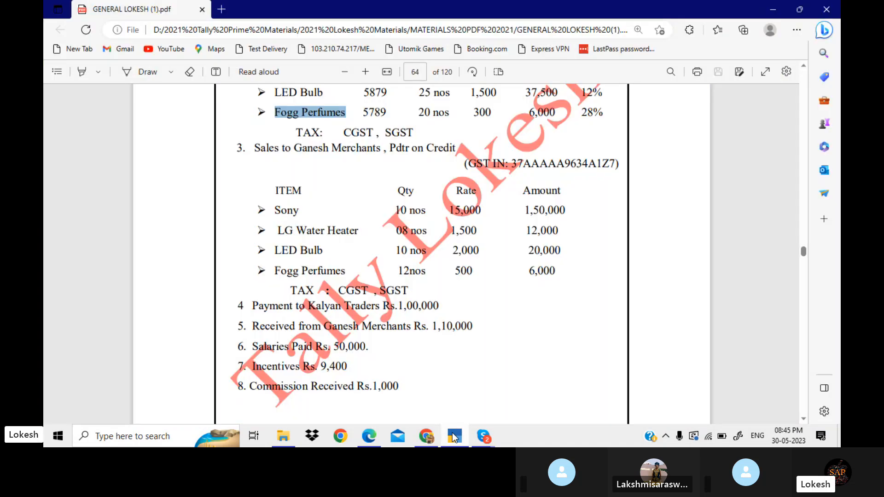
click(455, 436)
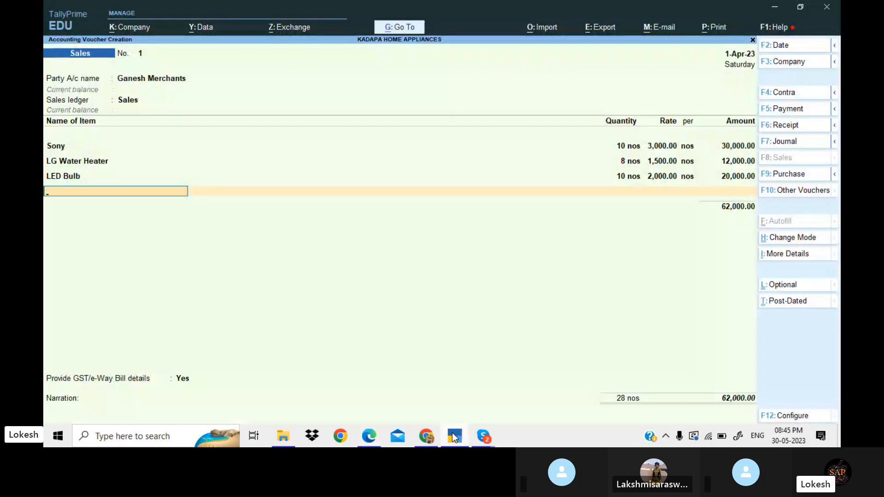
text(f)
key(Return)
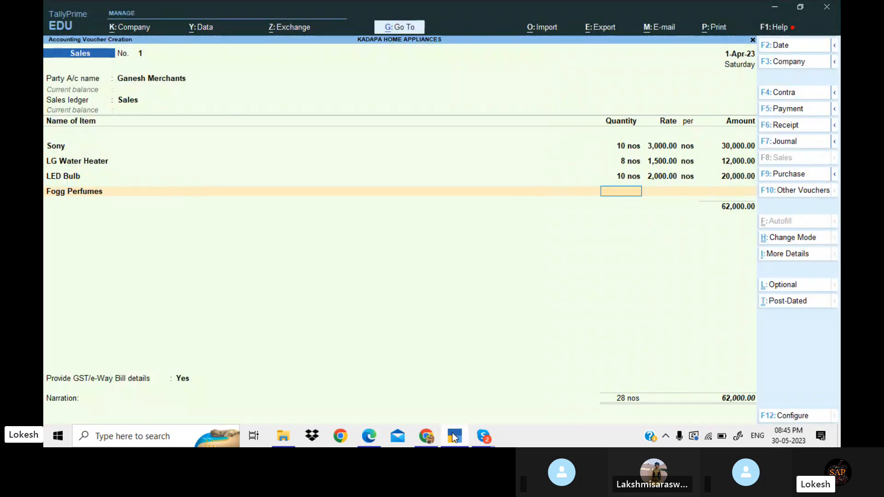
click(454, 436)
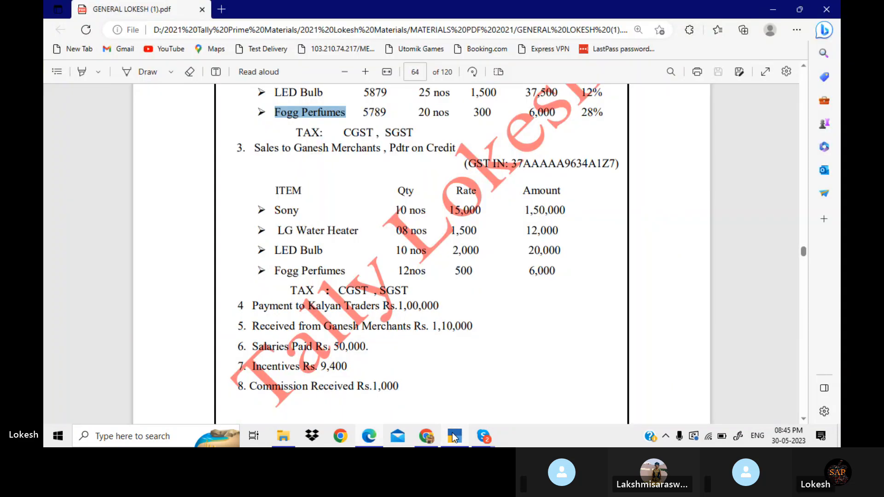
click(454, 437)
text(12)
key(Return)
text(500)
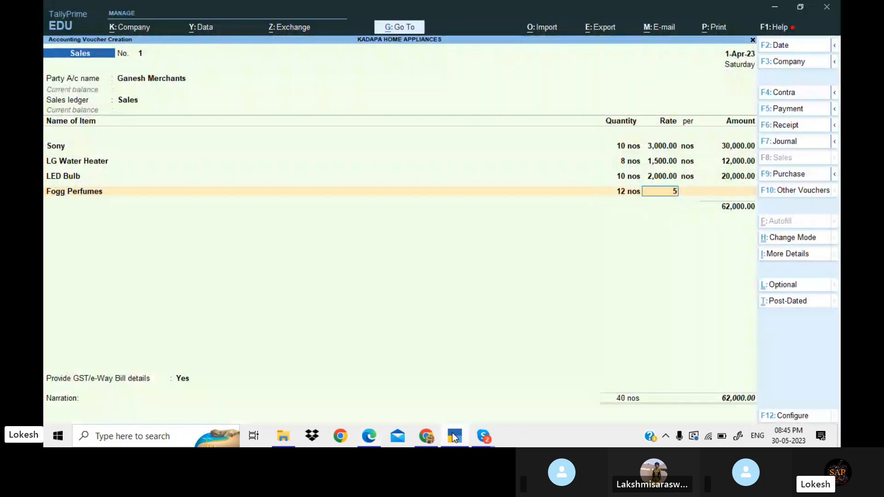
key(Return)
key(Return)
key(Return)
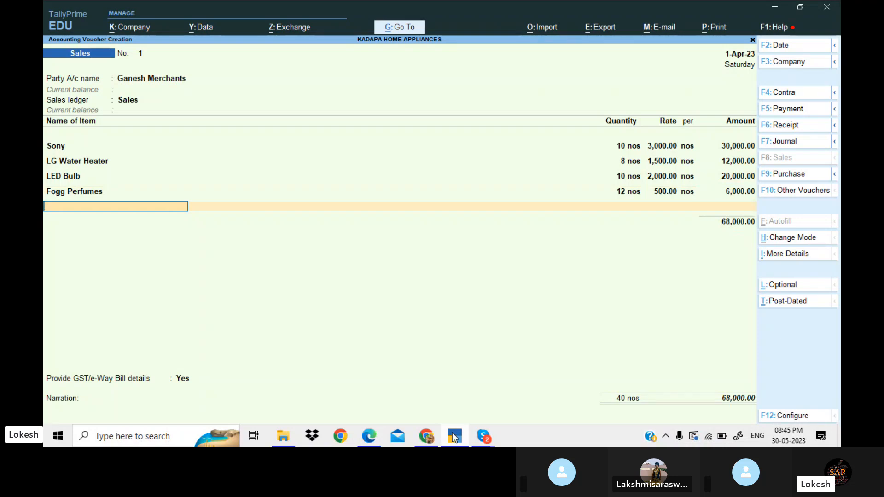
Step: End the item list and add the CGST and SGST ledgers to the sales voucher
key(Return)
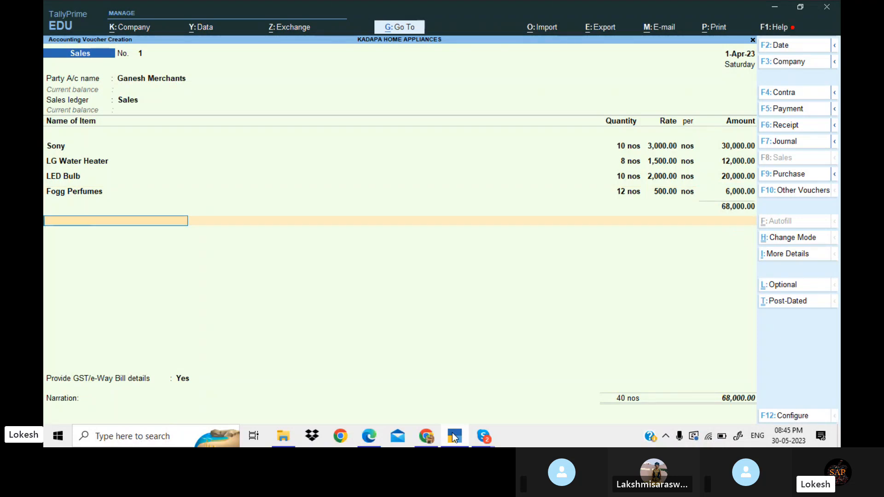
text(CG)
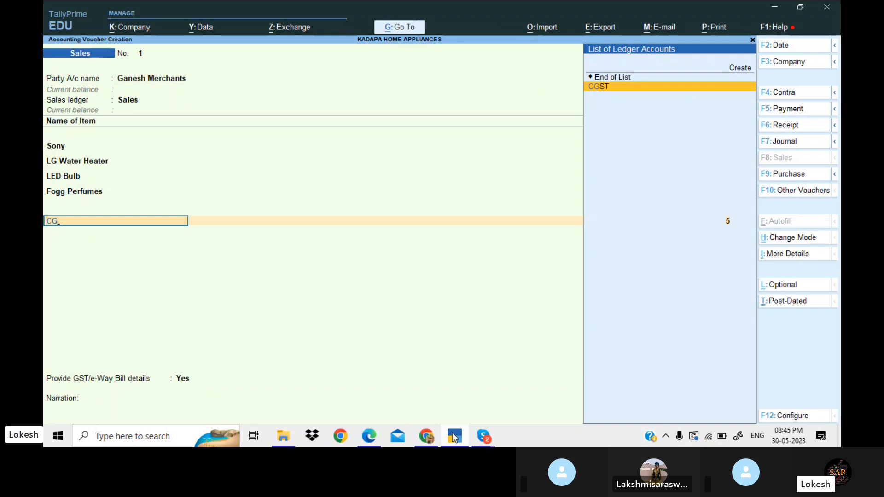
key(Return)
key(Return)
text(SG)
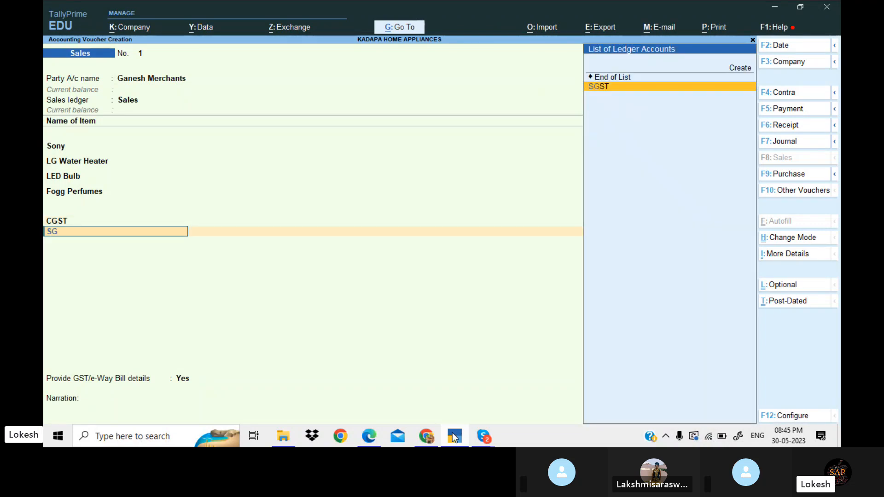
key(Return)
key(Return)
key(Return)
Step: Set the GST/e-Way Bill details option to No and save the sales voucher without a narration
key(Up)
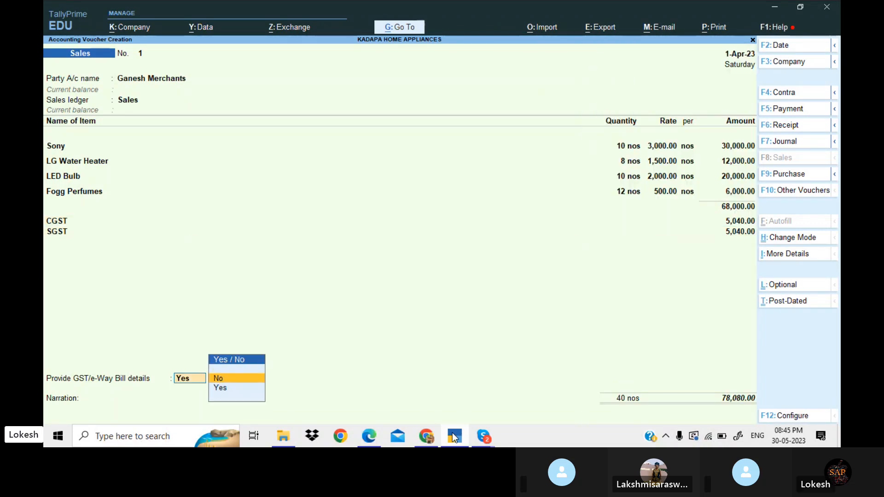
key(Return)
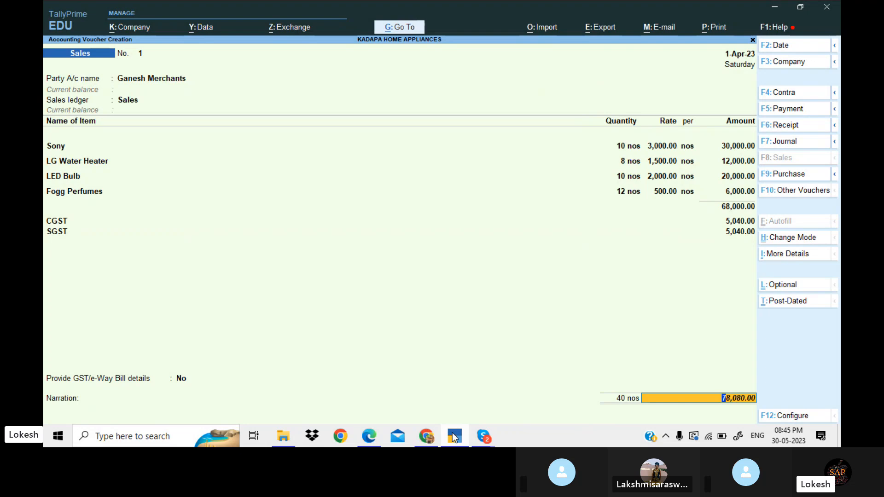
key(Return)
key(Return)
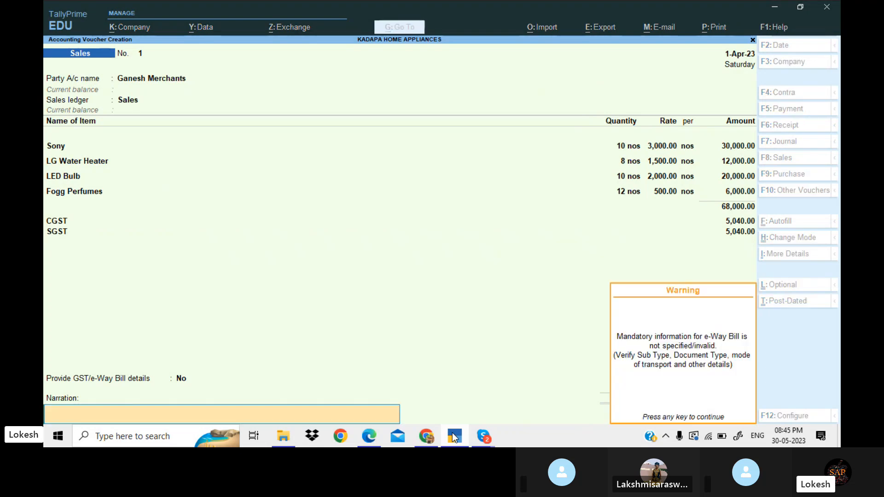
key(Return)
key(Return)
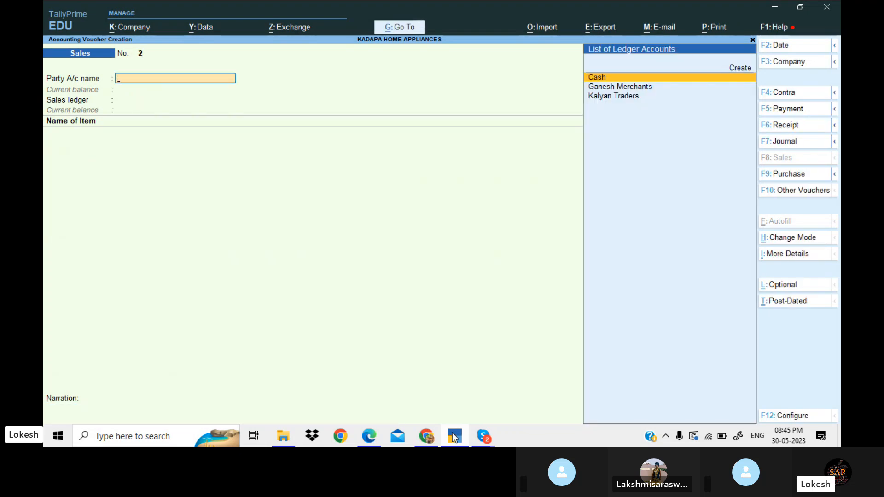
Step: Check the exercise PDF for the next transaction and debit Kalyan Traders with 1,00,000 in a new payment voucher
click(454, 438)
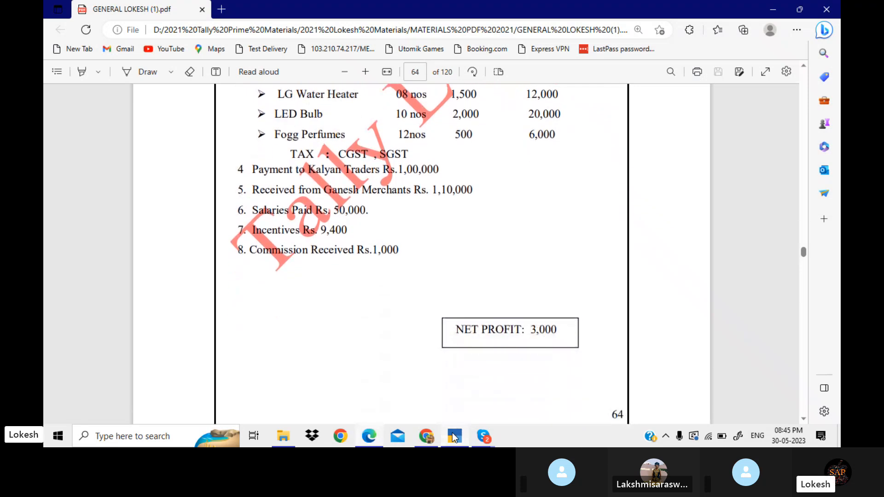
click(454, 437)
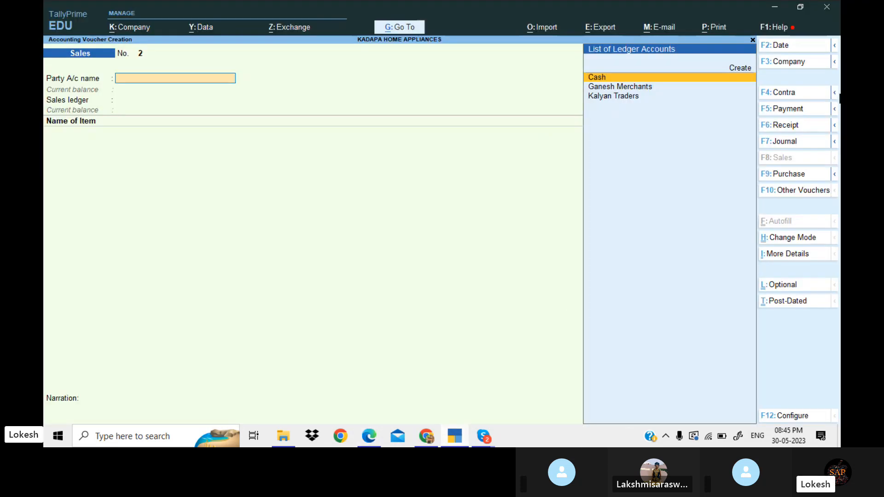
click(798, 109)
text(k)
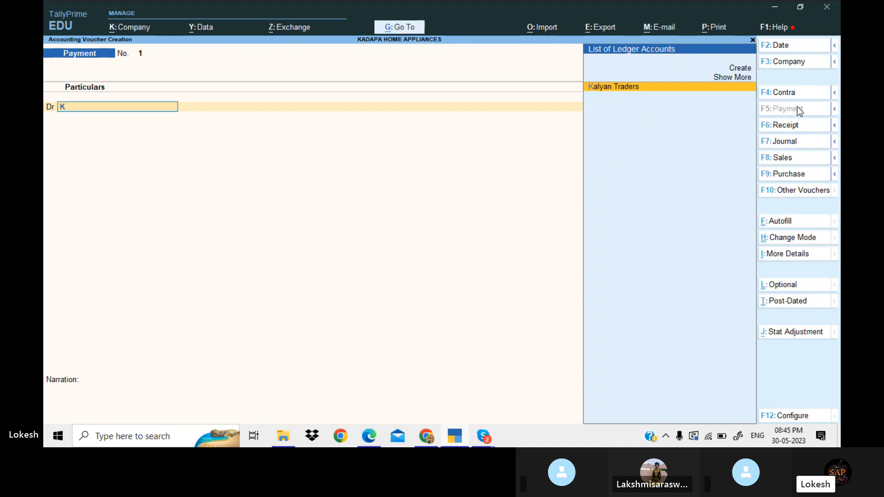
key(Return)
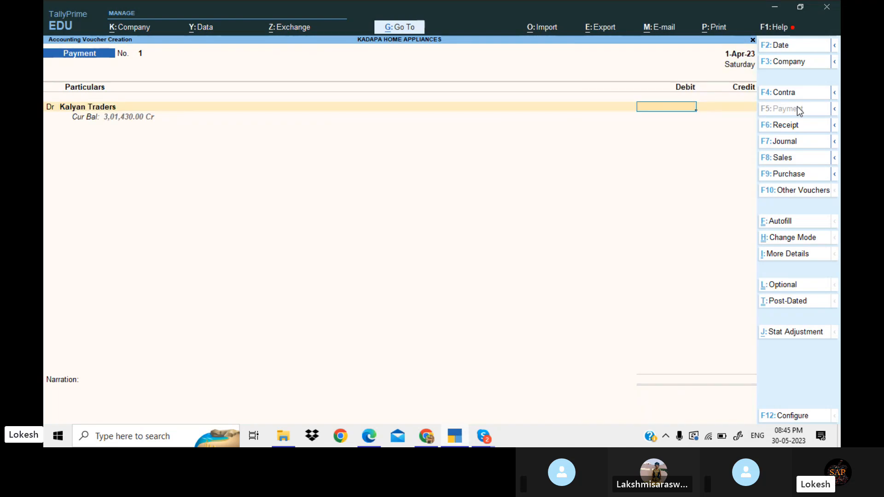
text(100000)
key(Return)
Step: Credit Cash for the payment to Kalyan Traders and save the payment voucher
key(Return)
key(Down)
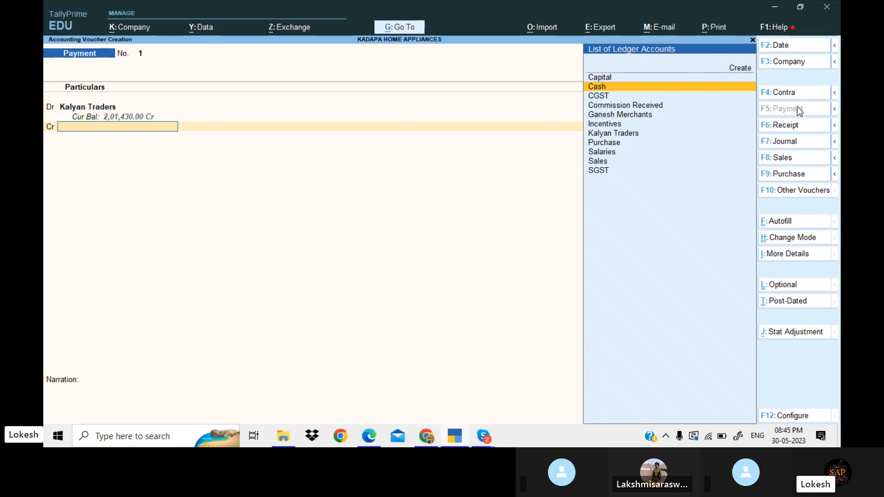
key(Return)
key(Return)
key(Return)
key(Return)
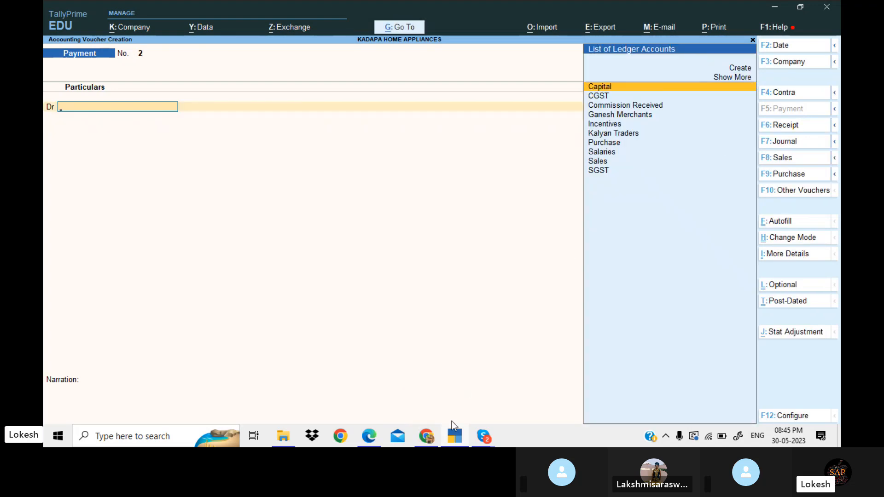
Step: Check the exercise PDF and credit Ganesh Merchants with 1,10,000 in a new receipt voucher
click(454, 434)
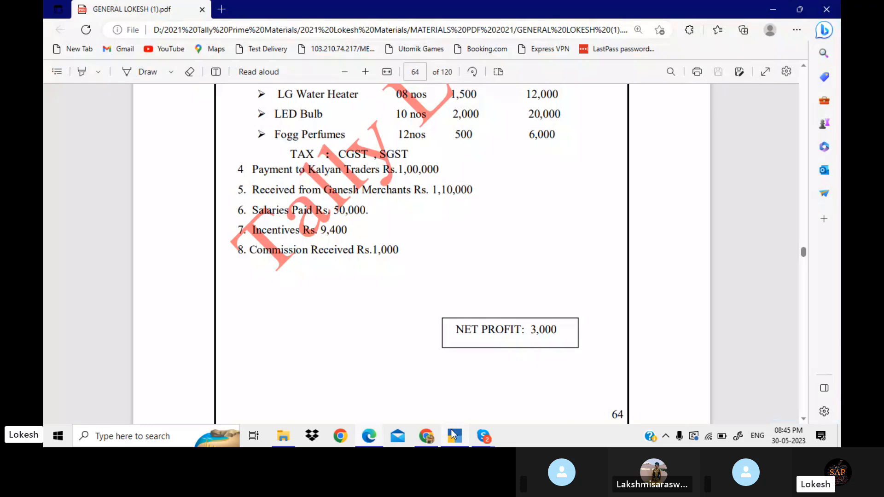
click(453, 434)
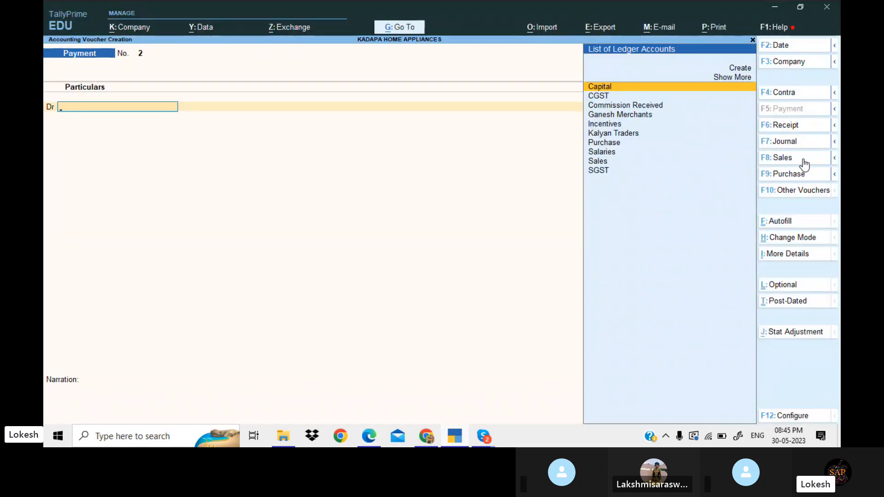
click(794, 129)
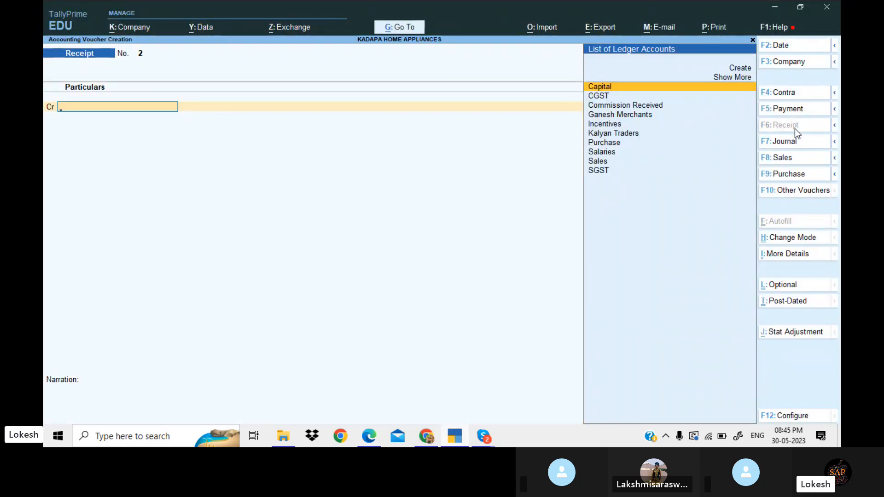
text(g)
key(Return)
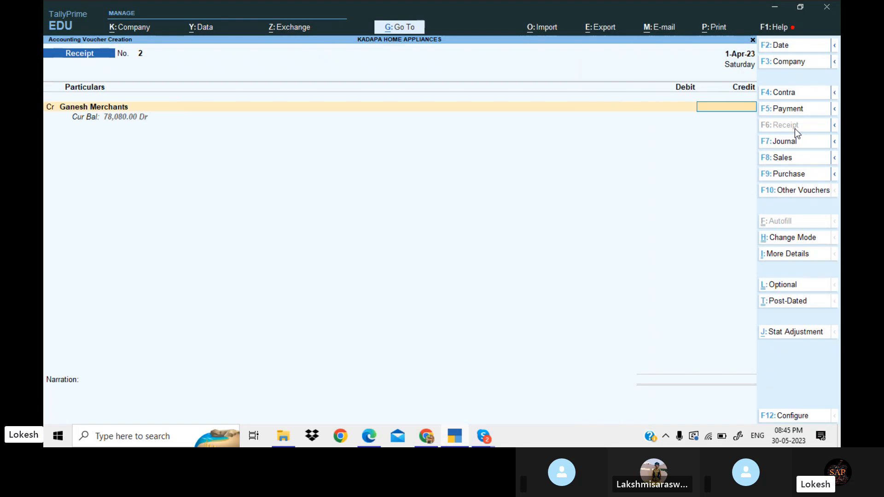
text(11000)
key(Return)
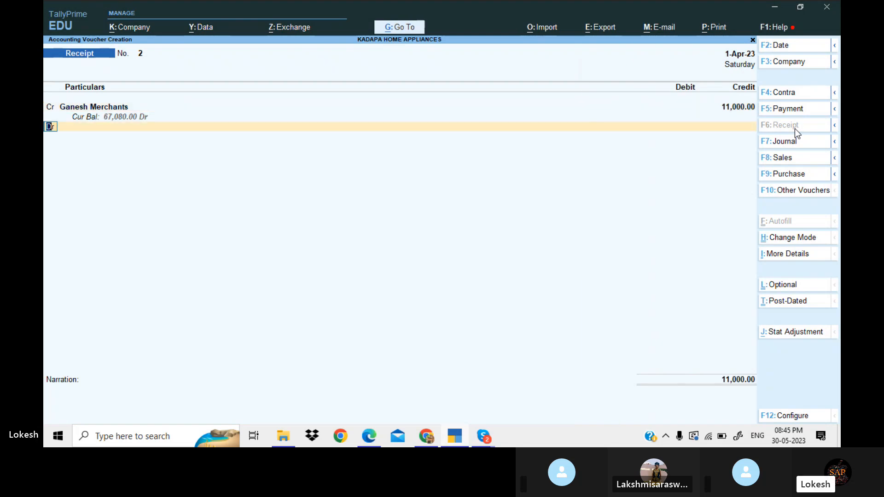
key(BackSpace)
text(11000)
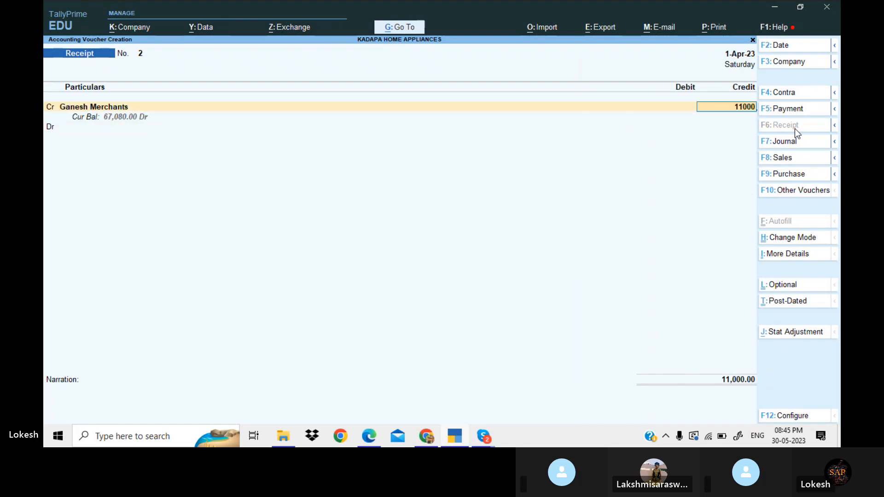
text(0)
key(Return)
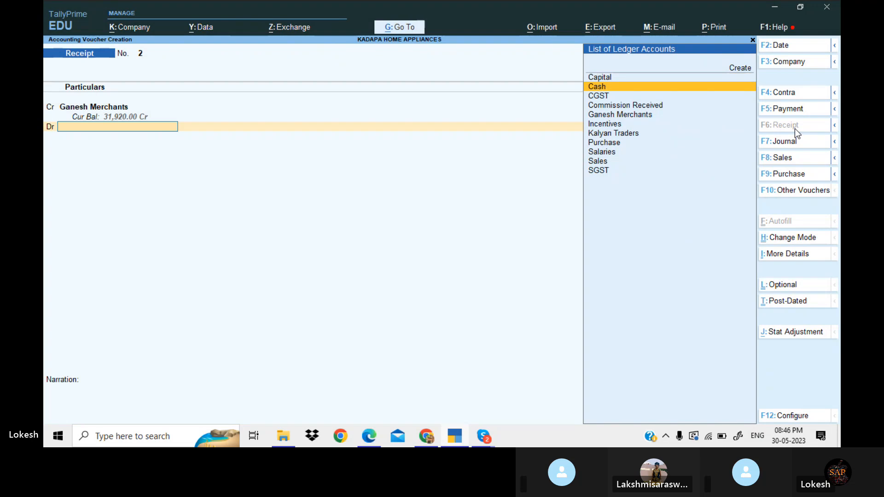
Step: Debit Cash for the receipt from Ganesh Merchants and save the receipt voucher
key(Return)
key(Return)
key(Return)
key(Return)
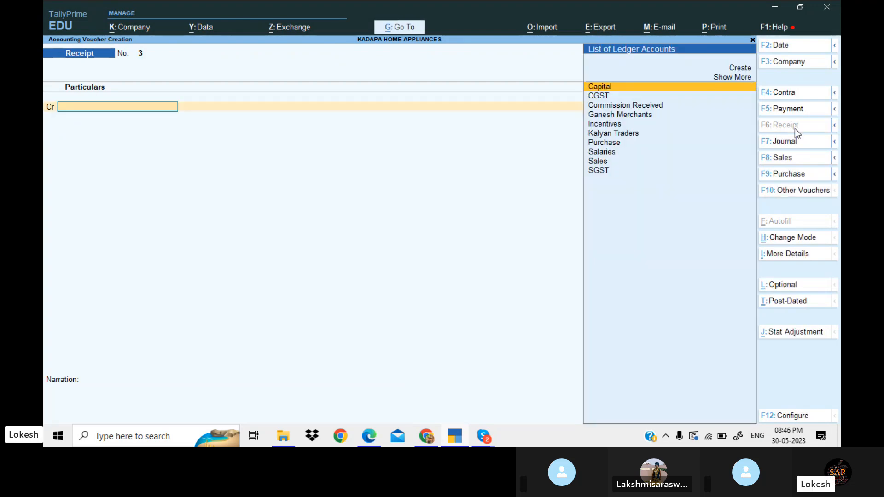
Step: Debit Salaries with 50,000 in a new payment voucher, checking the amount in the exercise PDF
click(463, 438)
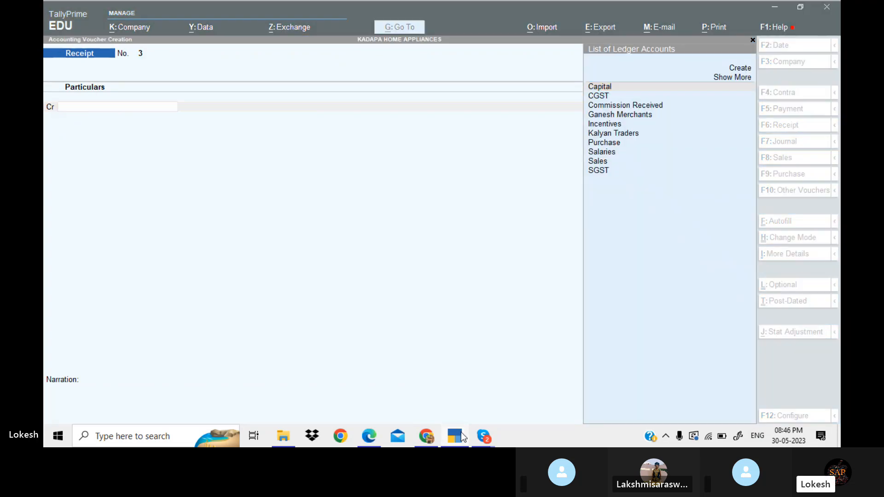
click(462, 434)
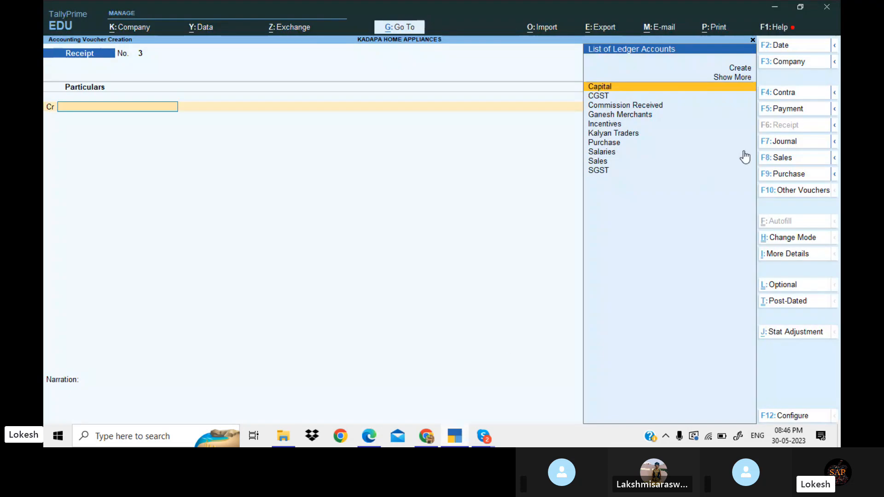
click(791, 111)
text(SA)
key(Return)
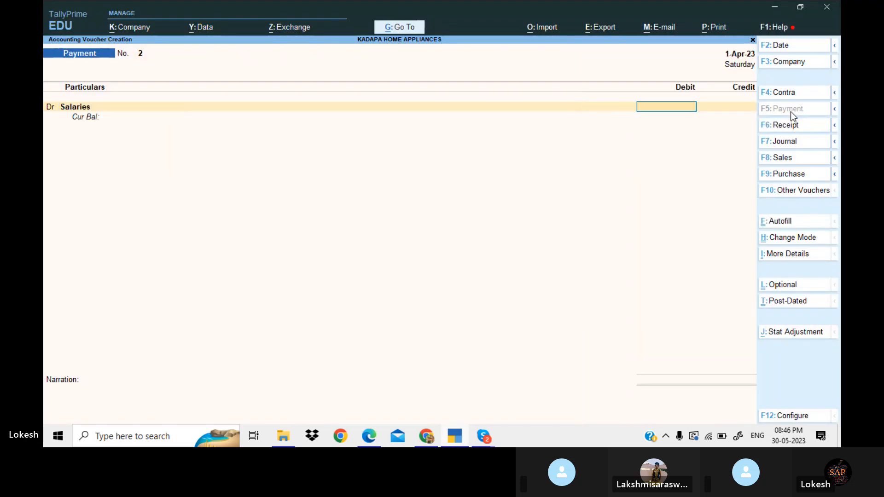
click(453, 442)
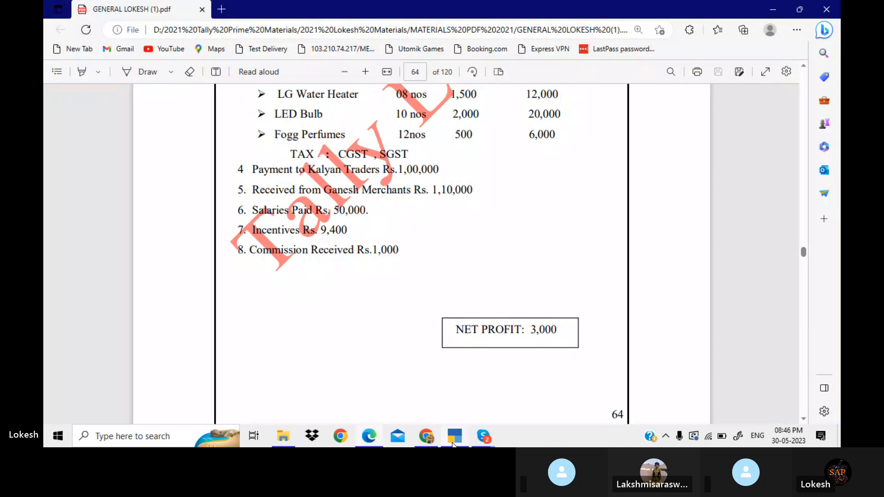
click(452, 443)
text(50,0)
text(0000)
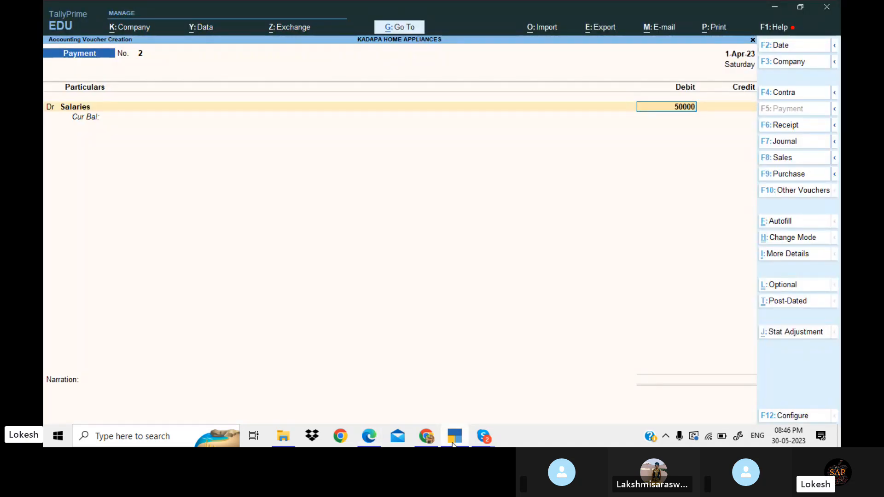
key(Return)
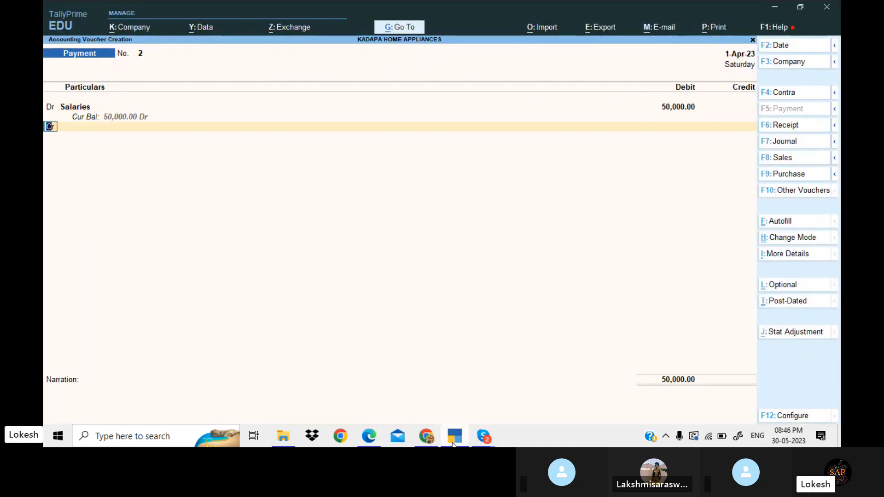
Step: Add a debit line for Incentives of 9,400 to the payment voucher, checking the amount in the exercise PDF
text(d)
key(Return)
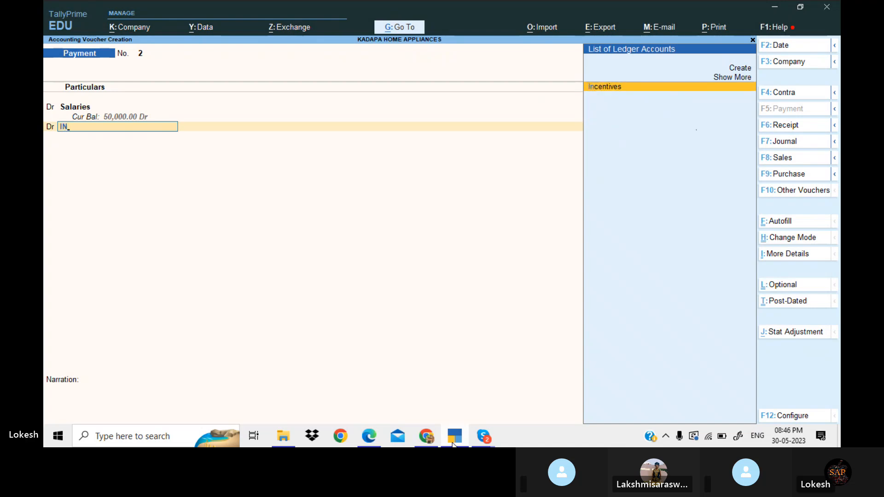
key(Return)
click(453, 442)
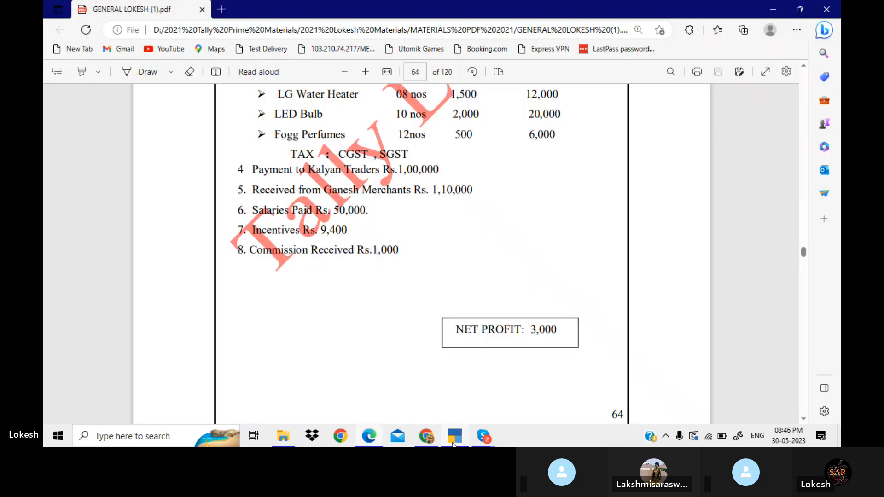
click(453, 442)
text(9400)
key(Return)
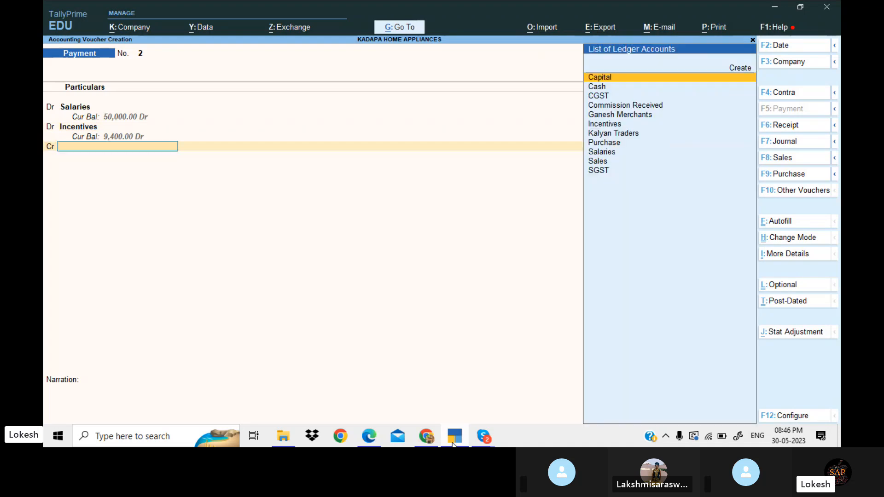
Step: Credit Cash for the salaries and incentives and save the payment voucher
key(Down)
key(Return)
key(Return)
key(Return)
key(Return)
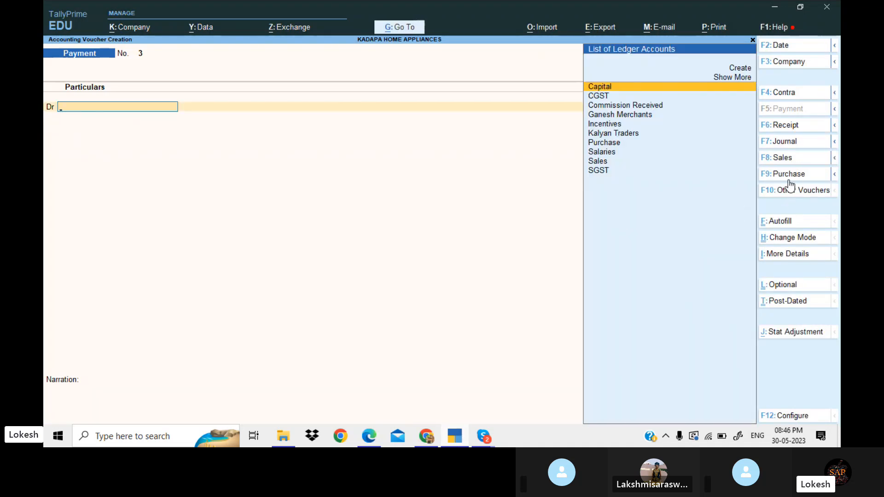
Step: Credit Commission Received with 1,000 in a new receipt voucher, checking the amount in the exercise PDF
click(797, 125)
text(C)
key(Down)
key(Down)
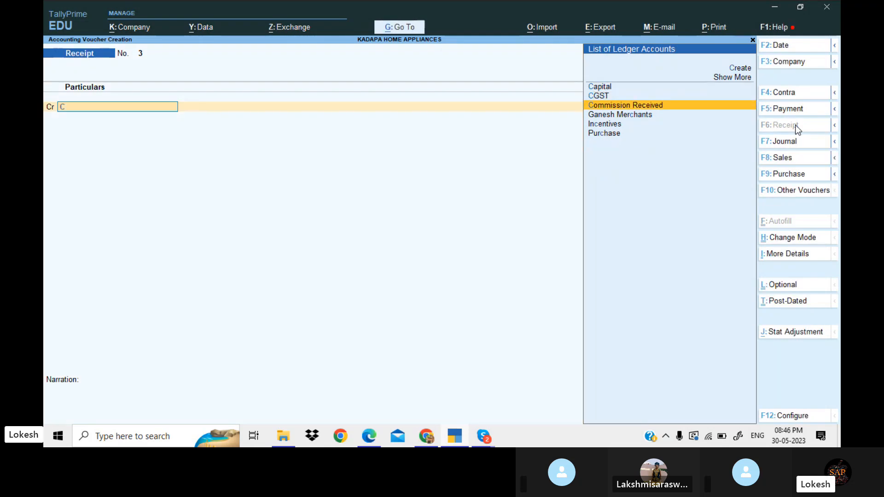
key(Return)
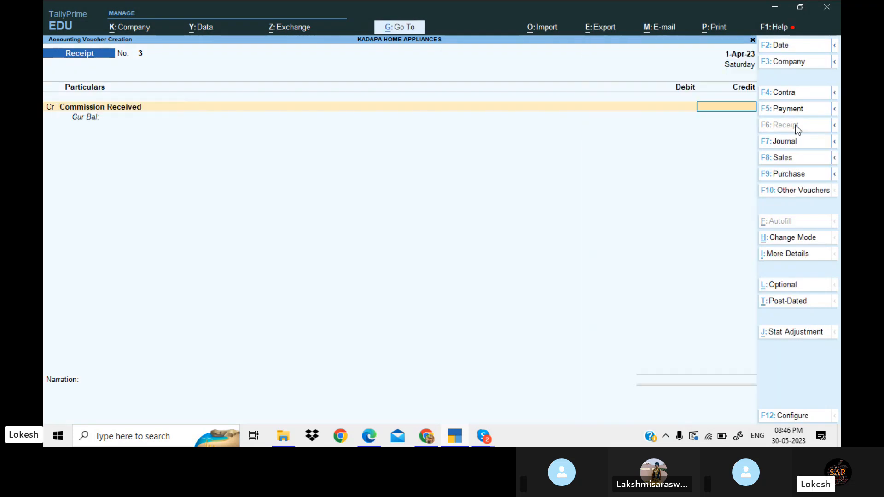
click(458, 436)
click(458, 437)
text(1000)
key(Return)
Step: Debit Cash for the commission received and save the receipt voucher
key(Down)
key(Return)
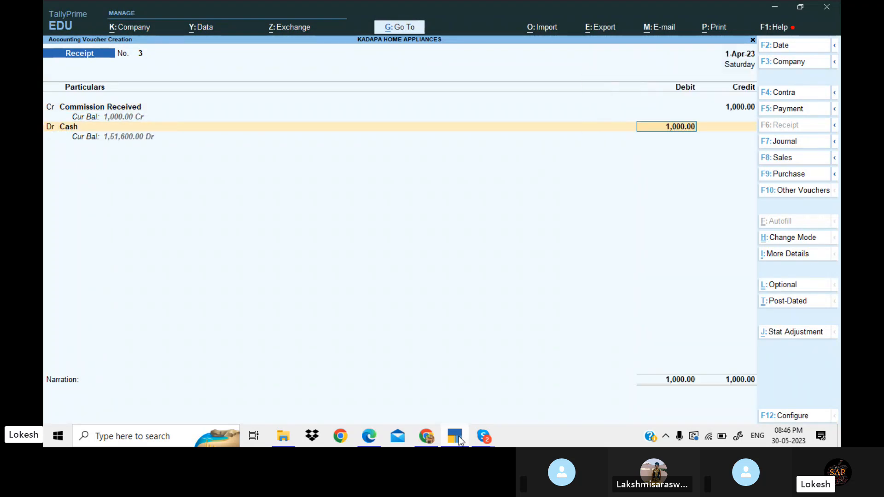
key(Return)
key(Return)
key(Return)
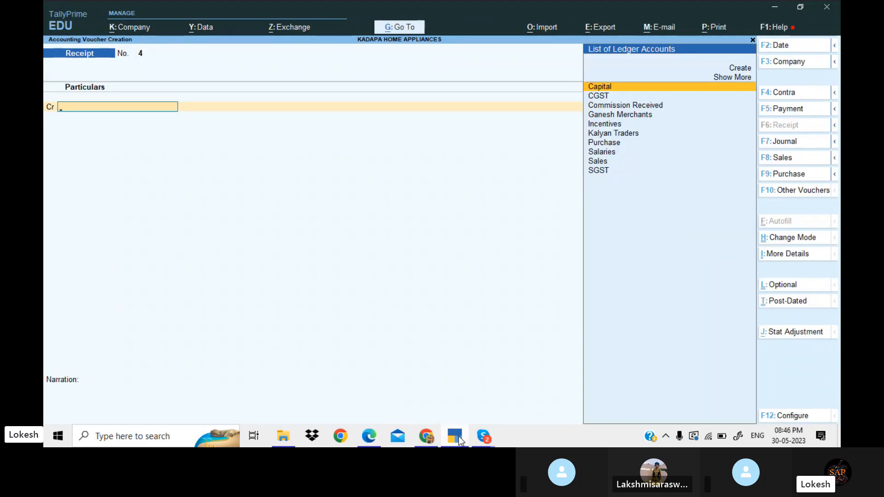
Step: Leave voucher entry and open the Profit & Loss A/c in detailed view
key(Escape)
key(y)
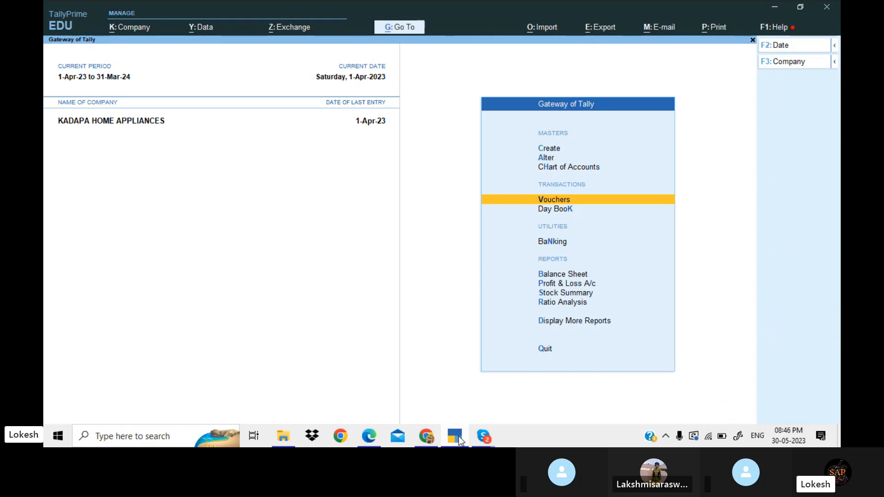
key(Down)
key(Down)
key(Down)
key(Down)
key(Return)
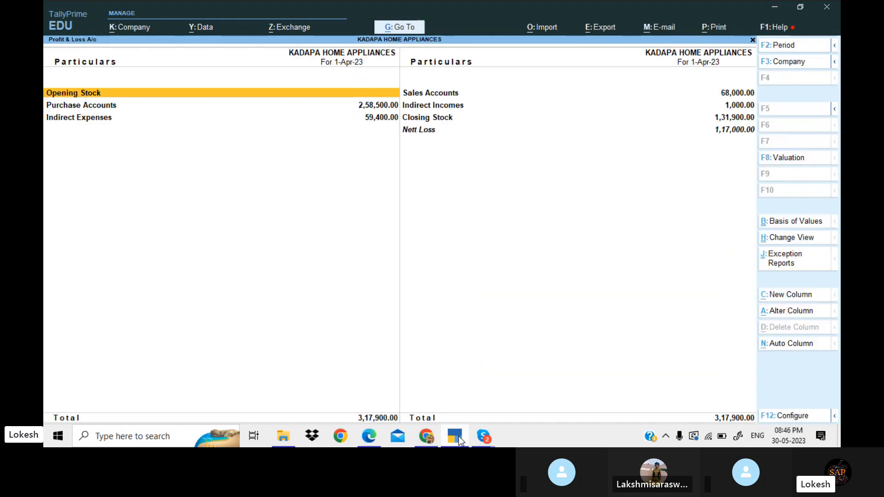
key(alt+F5)
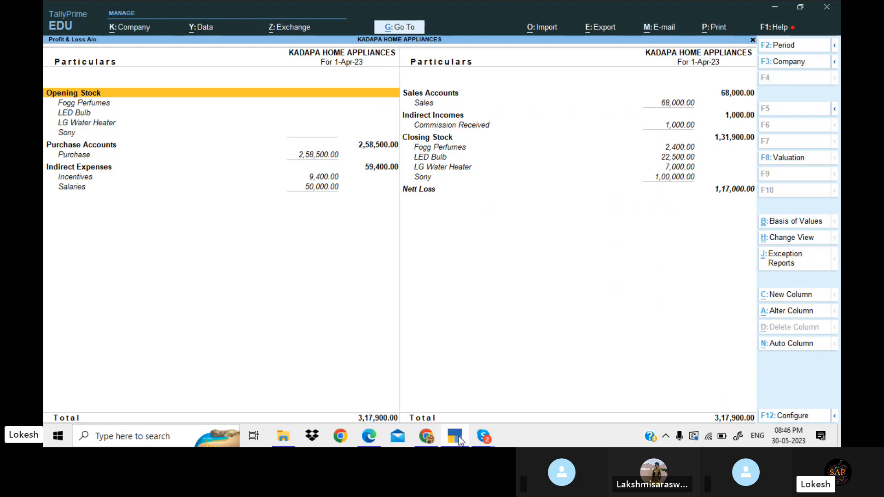
Step: Compare the Profit & Loss figures with the sales items, other transactions and net profit in the exercise PDF
key(alt+Tab)
key(Up)
key(Up)
key(Up)
key(Up)
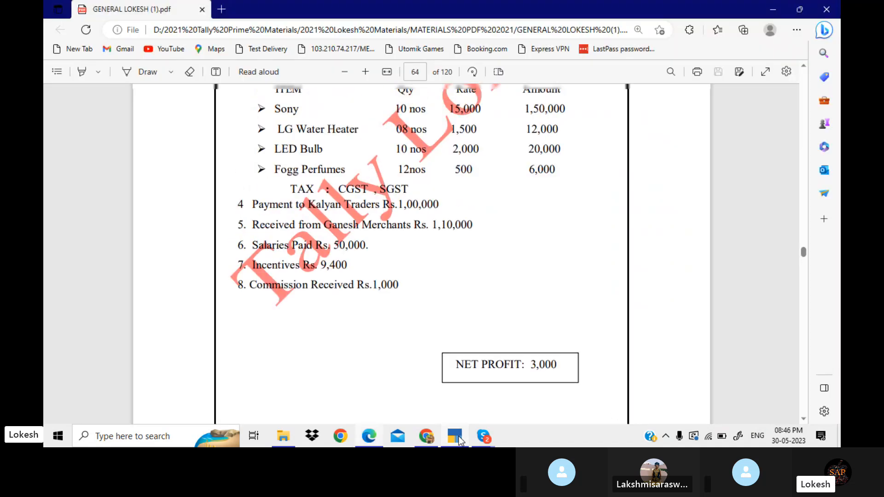
key(Up)
key(Up)
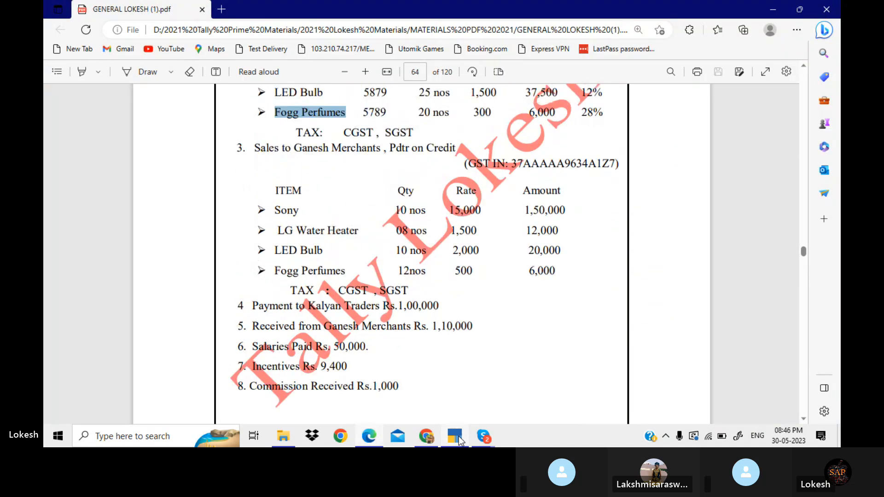
key(Down)
key(Down)
key(Down)
key(Down)
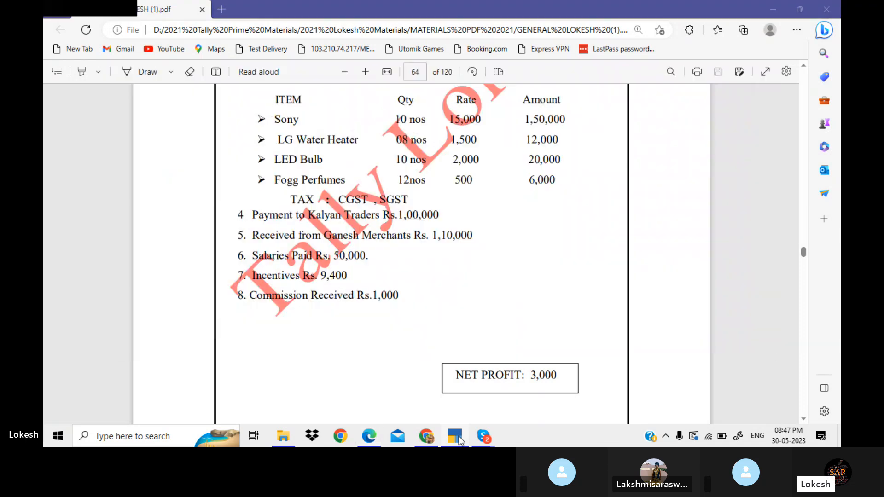
click(459, 439)
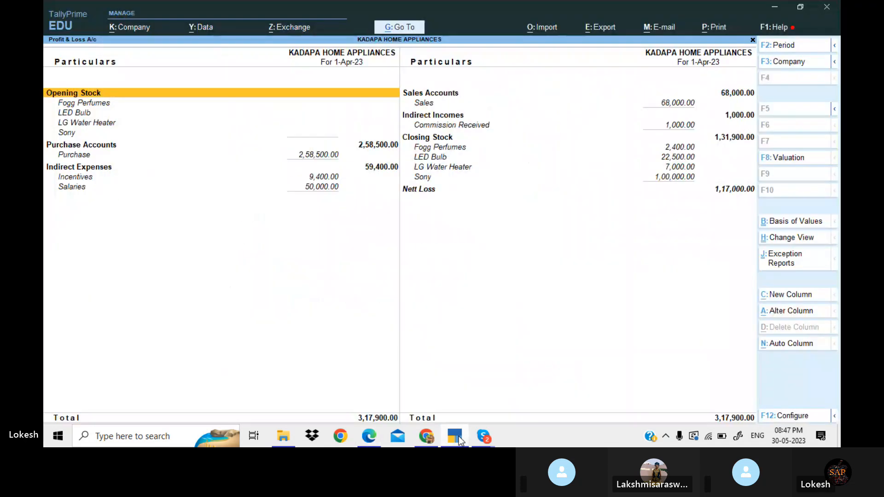
Step: Drill down from the Profit & Loss A/c to the Commission Received receipt voucher, examine it and return to the report
key(Down)
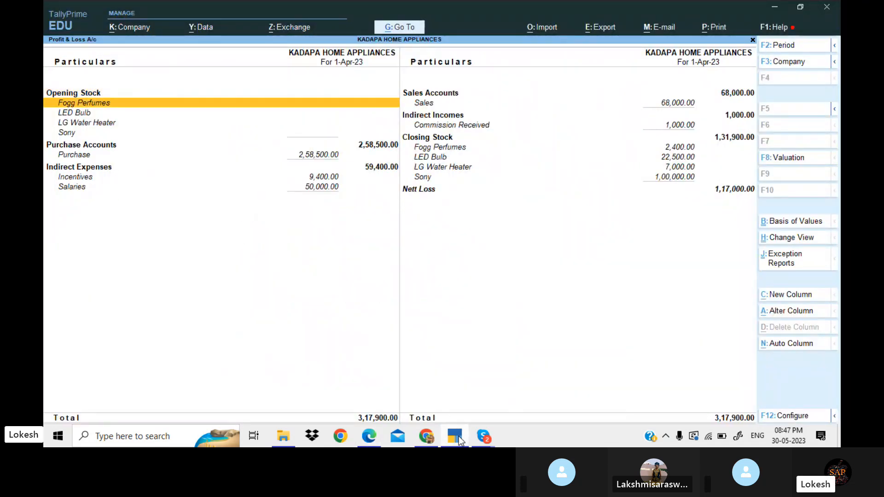
key(Right)
key(Down)
key(Down)
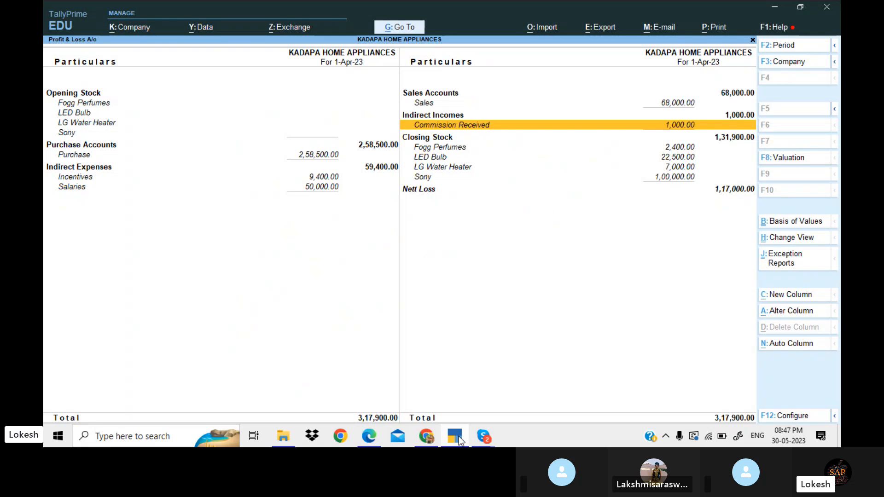
key(Return)
key(Return)
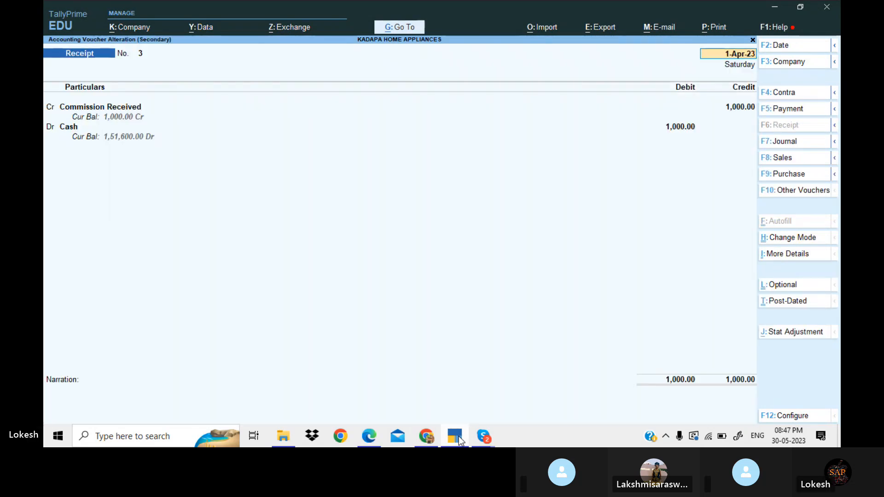
key(Escape)
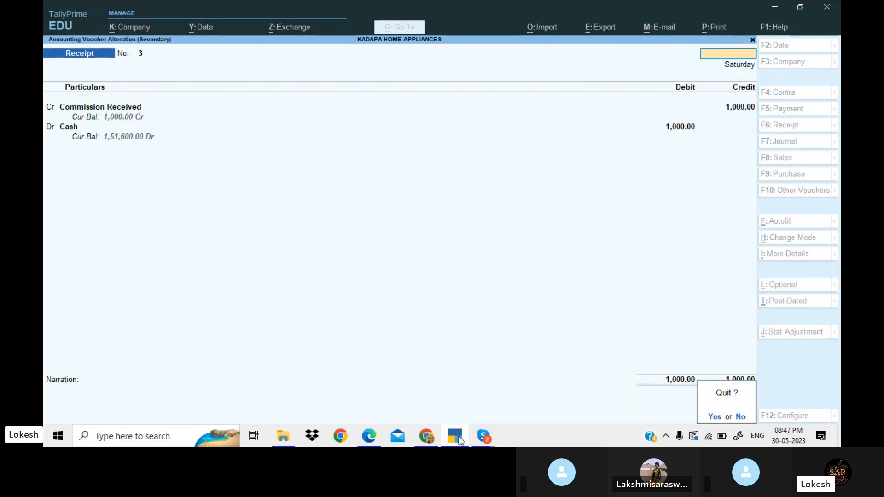
key(y)
key(Escape)
key(Up)
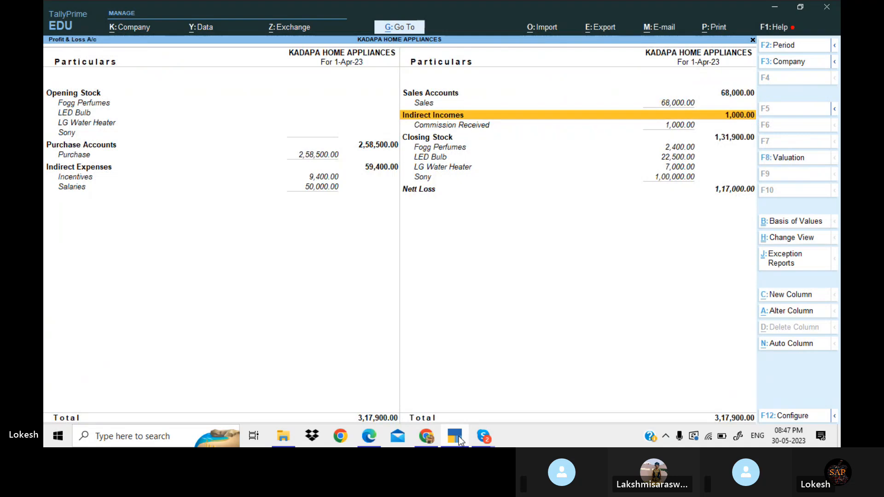
Step: Open the Ganesh Merchants sales voucher from the Profit & Loss A/c and check its item rates against the exercise PDF
key(Up)
key(Return)
key(Return)
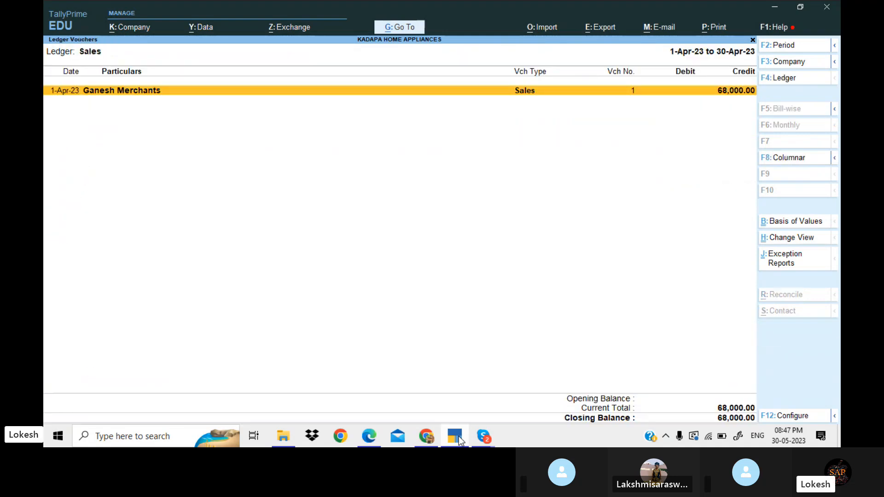
key(Return)
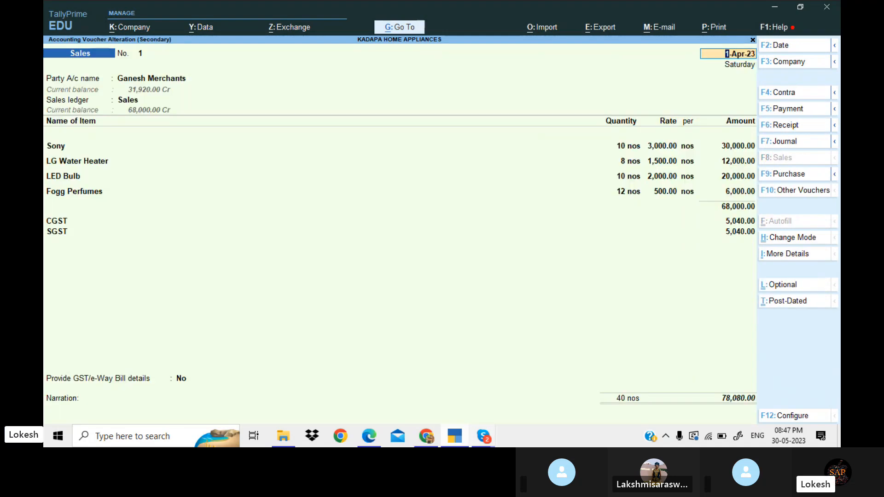
click(658, 161)
click(463, 436)
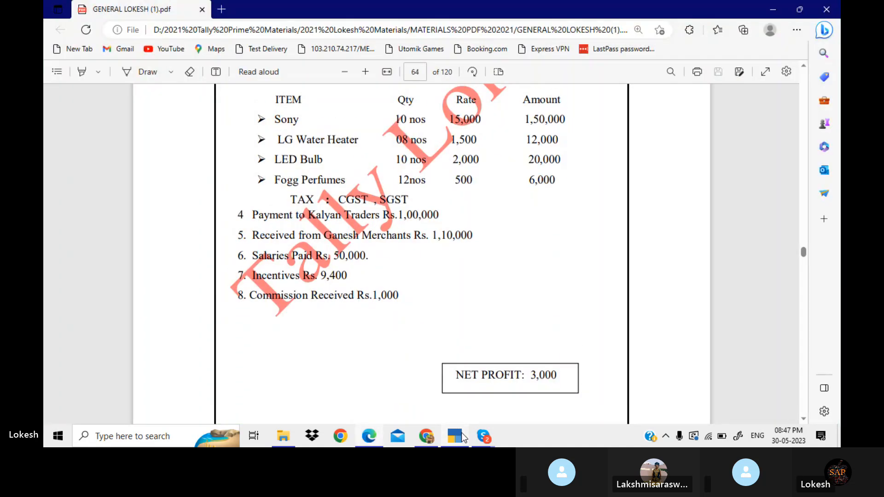
key(Up)
key(Up)
key(Up)
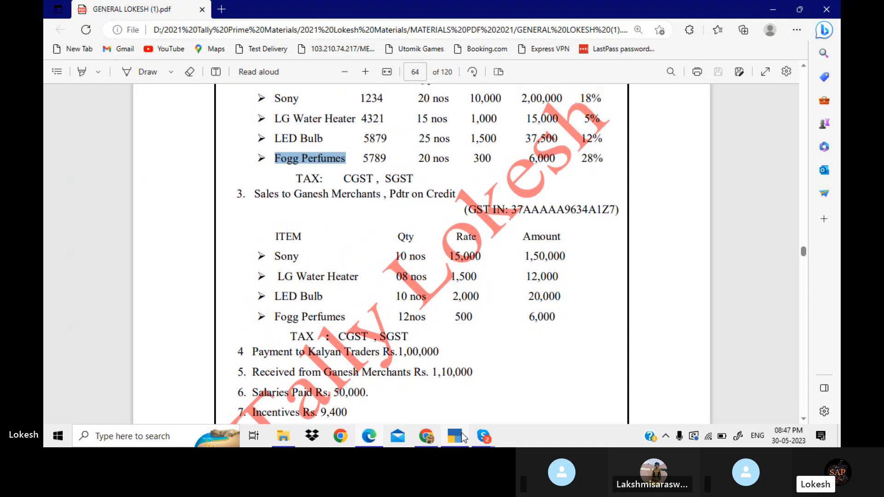
click(464, 437)
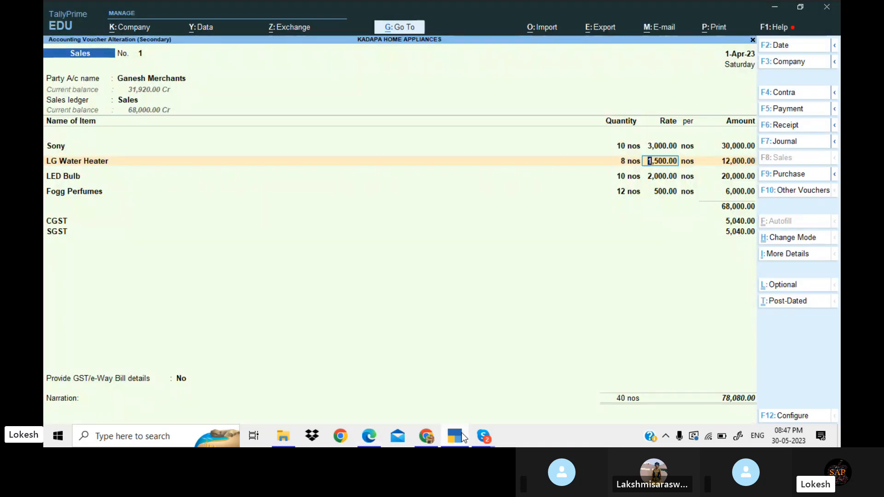
Step: Set the Sony item's rate to 15,000 in the Ganesh Merchants sales voucher
key(BackSpace)
key(BackSpace)
key(BackSpace)
key(BackSpace)
key(BackSpace)
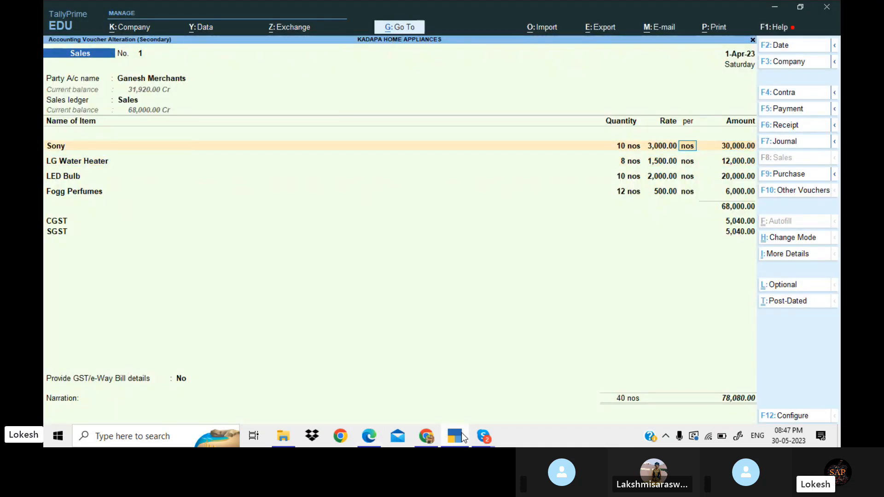
text(15000)
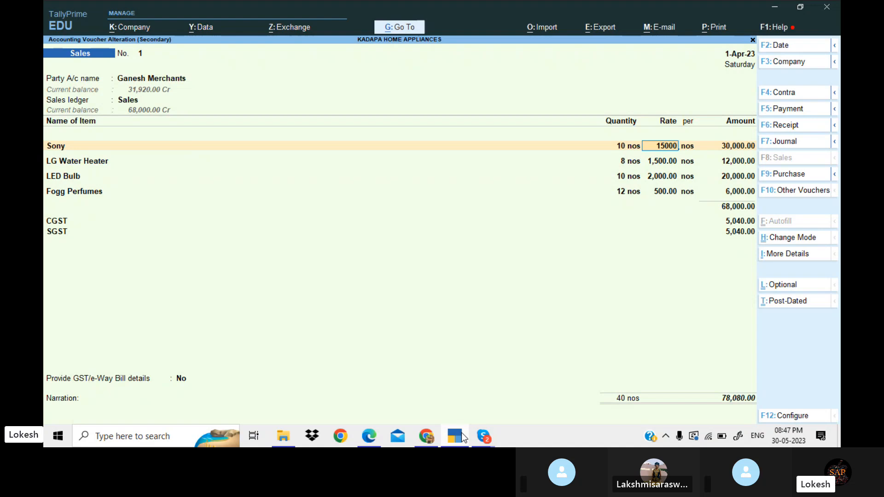
key(Return)
key(Return)
key(Return)
key(Return)
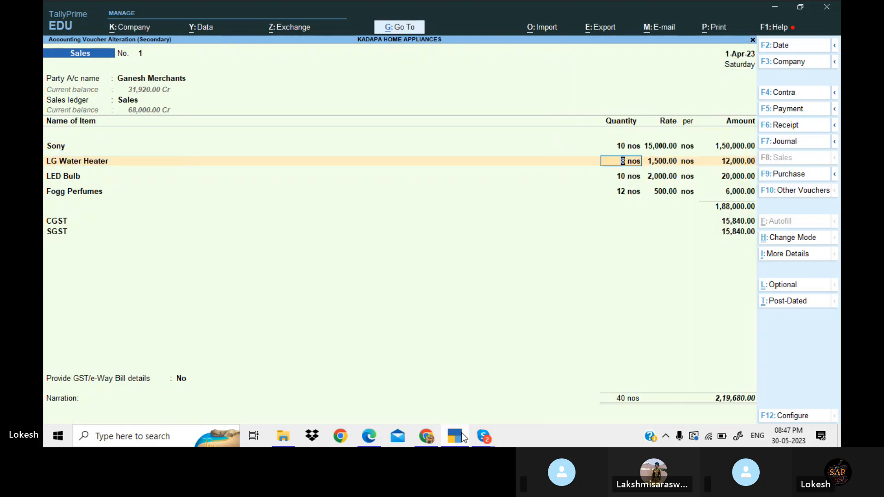
Step: Recheck the remaining sales items in the exercise PDF, save the altered sales voucher and return to the Profit & Loss A/c
click(456, 440)
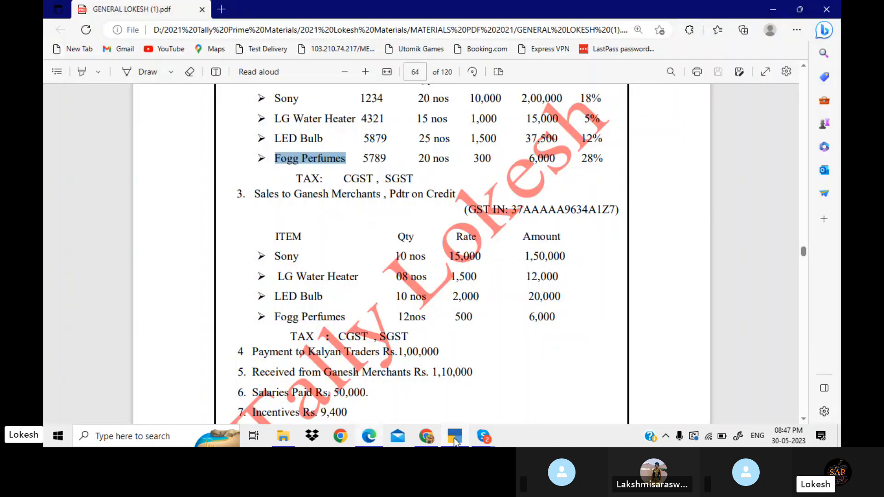
click(455, 440)
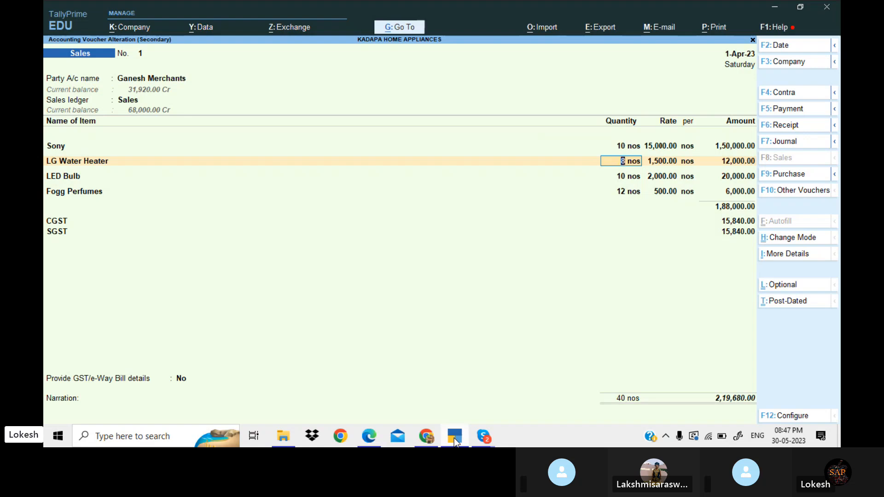
click(455, 440)
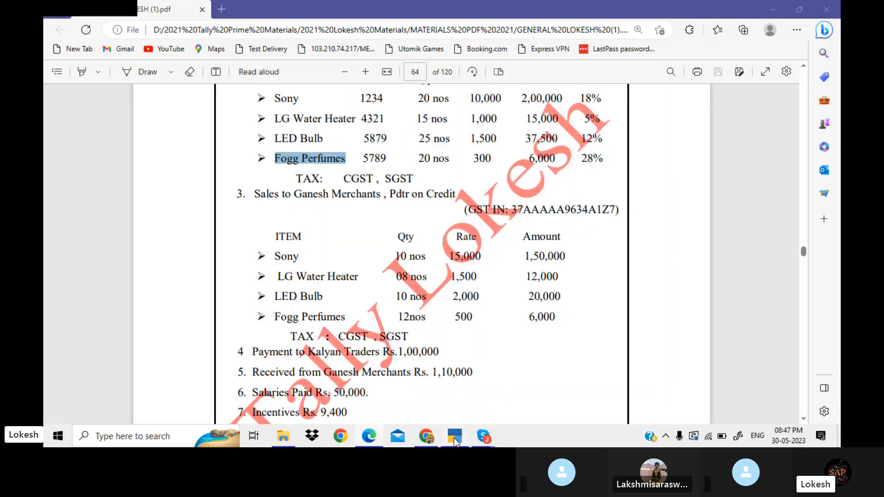
click(455, 440)
key(Return)
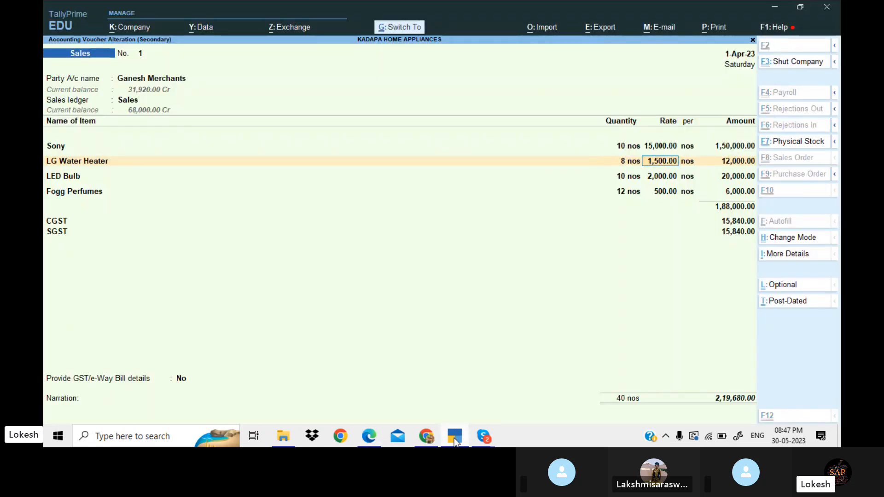
key(ctrl+a)
key(Escape)
key(Escape)
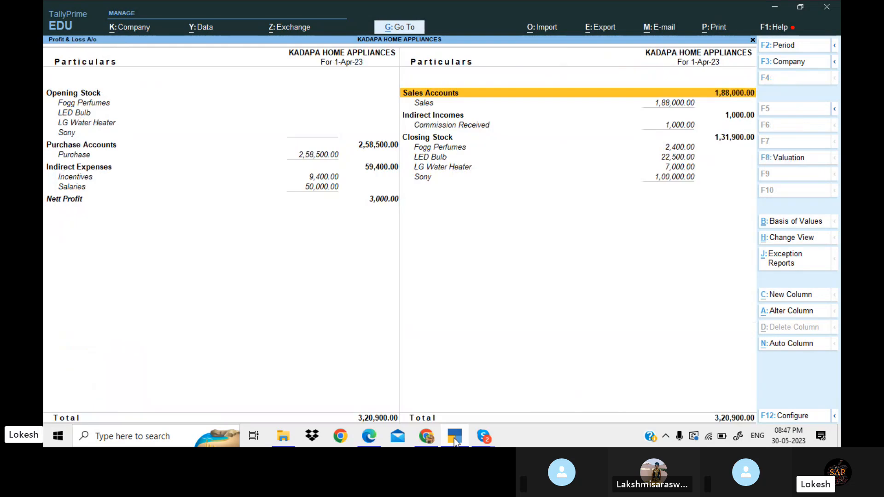
Step: Go through the purchase and expense side of the Profit & Loss A/c down to the net profit line
key(Left)
key(Down)
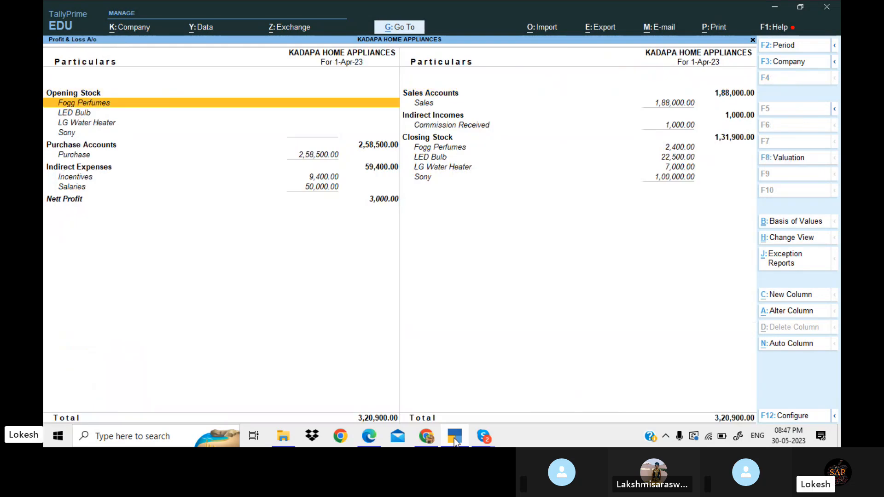
key(Down)
key(Down)
key(Down)
key(Down)
key(Down)
key(Down)
key(Down)
key(Down)
key(Down)
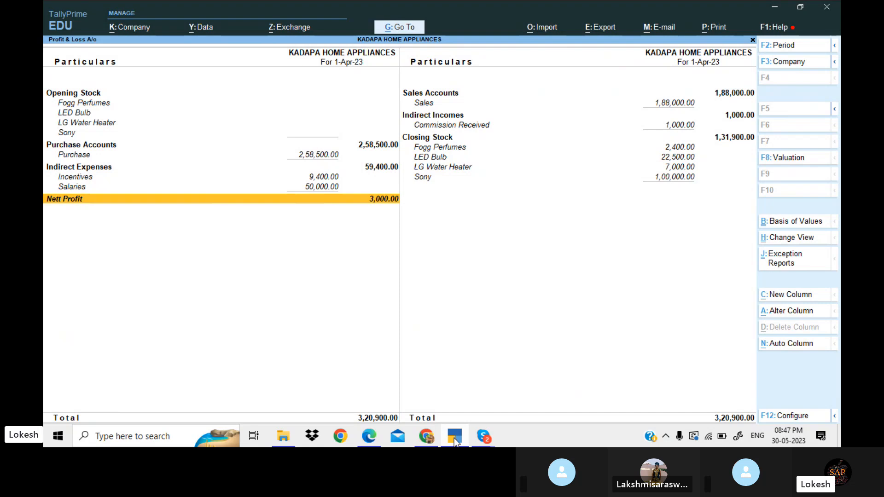
Step: Leave the Profit & Loss A/c and open the Day Book to view the recorded vouchers for 1-Apr-23
key(Escape)
key(Up)
key(Up)
key(Up)
key(Up)
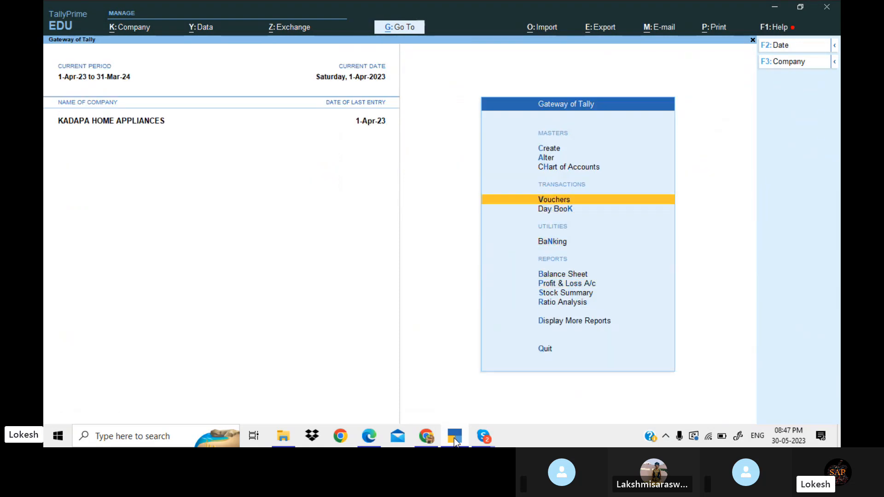
key(Down)
key(Return)
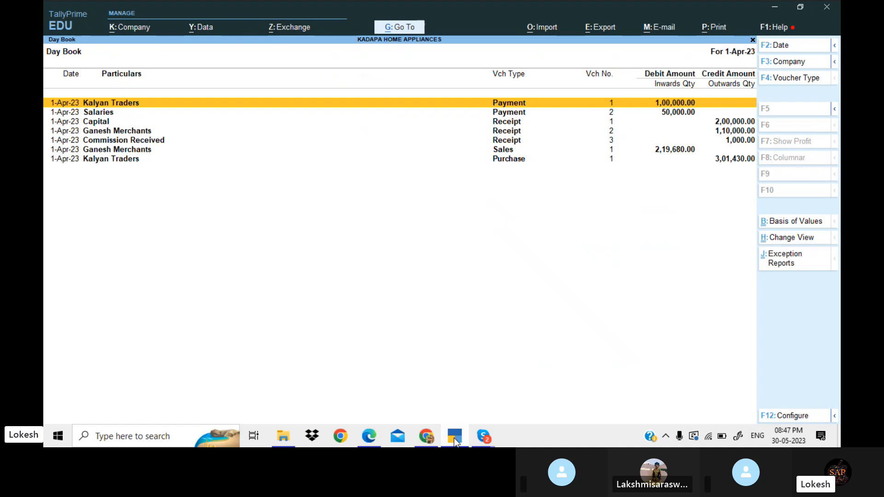
Step: Close the Day Book and open the list of GST reports
key(Escape)
key(Down)
key(Down)
key(Down)
key(Down)
key(Down)
key(Down)
key(Down)
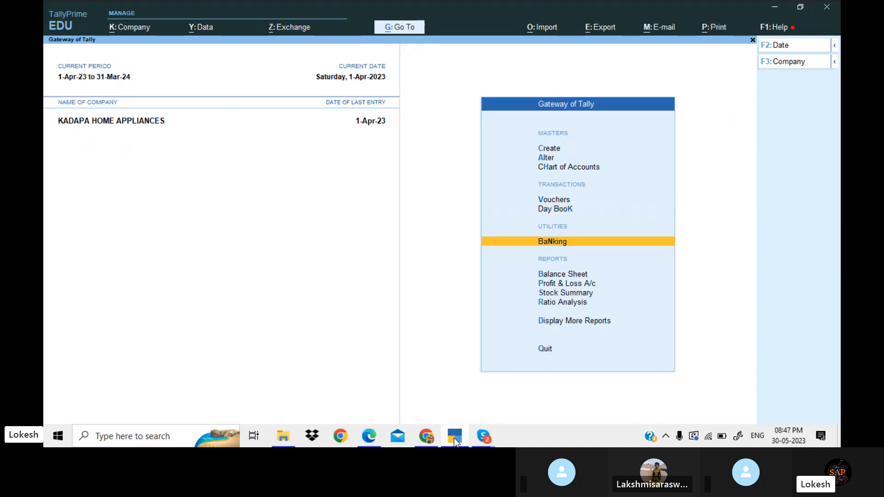
key(Up)
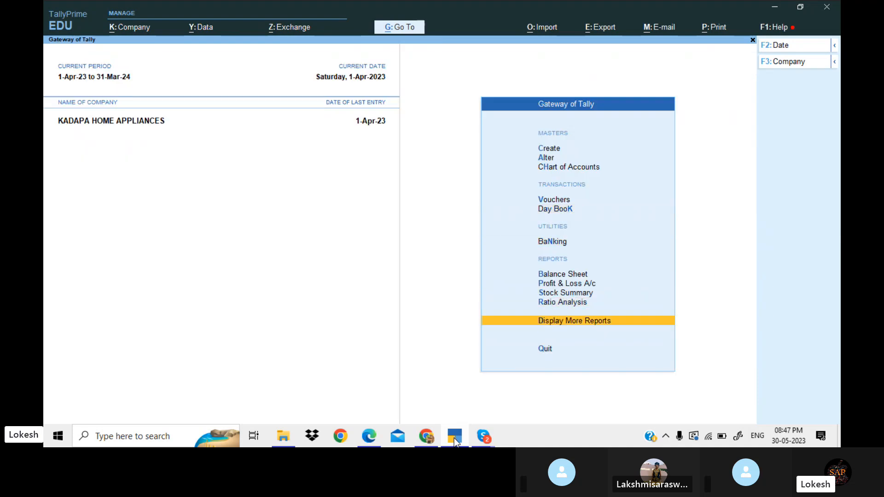
key(Return)
key(Down)
key(Down)
key(Down)
key(Down)
key(Down)
key(Down)
key(Down)
key(Down)
key(Down)
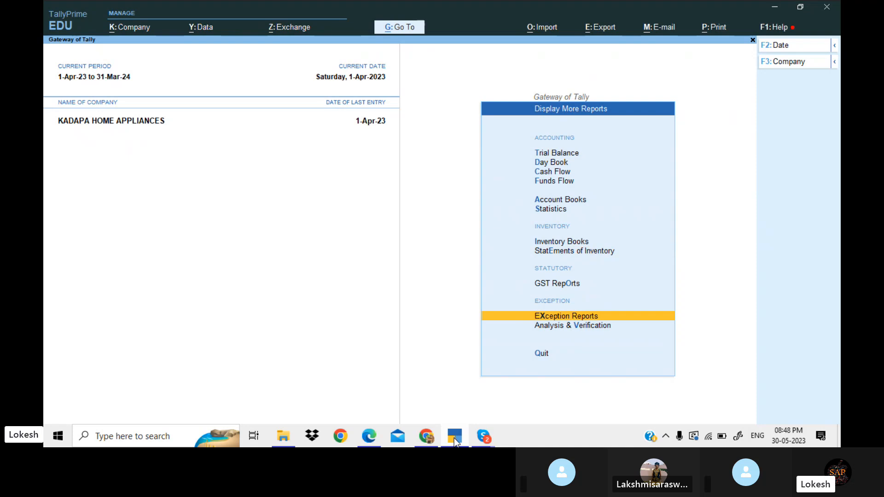
key(Up)
key(Return)
Step: Open the GSTR-1 report in return view and go through its voucher summary down to the uncertain transactions
key(Down)
key(Down)
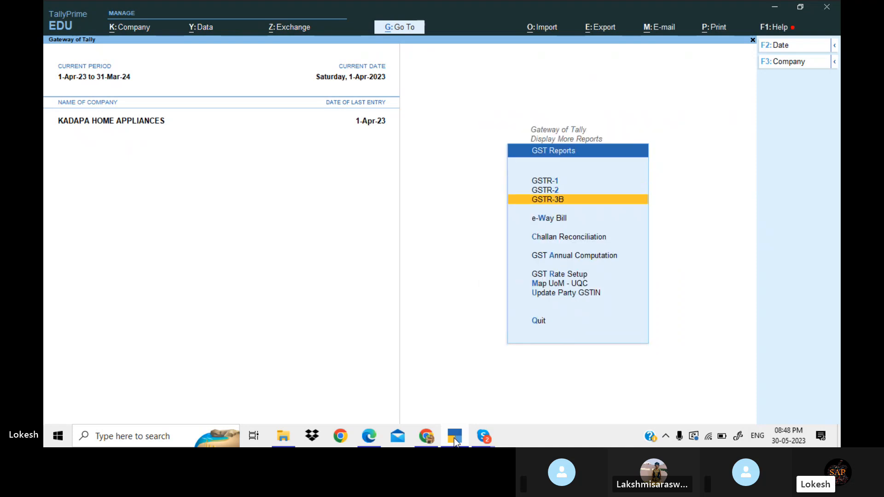
key(Up)
key(Up)
key(Return)
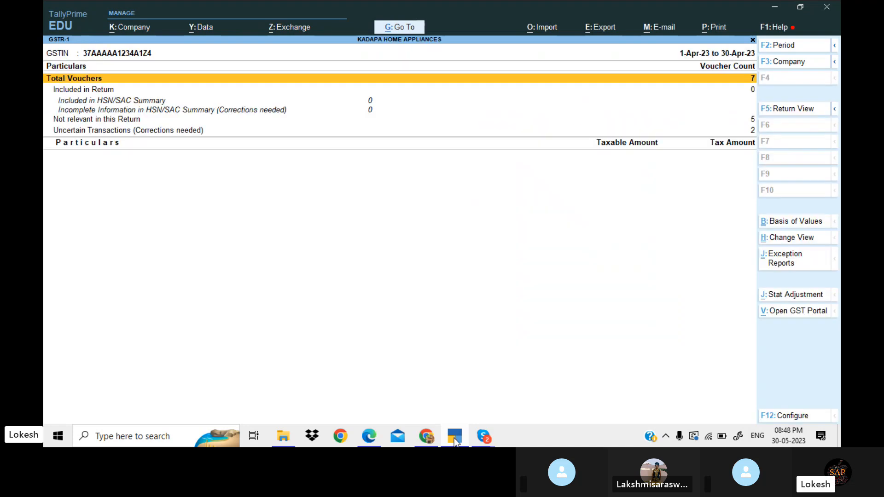
key(Down)
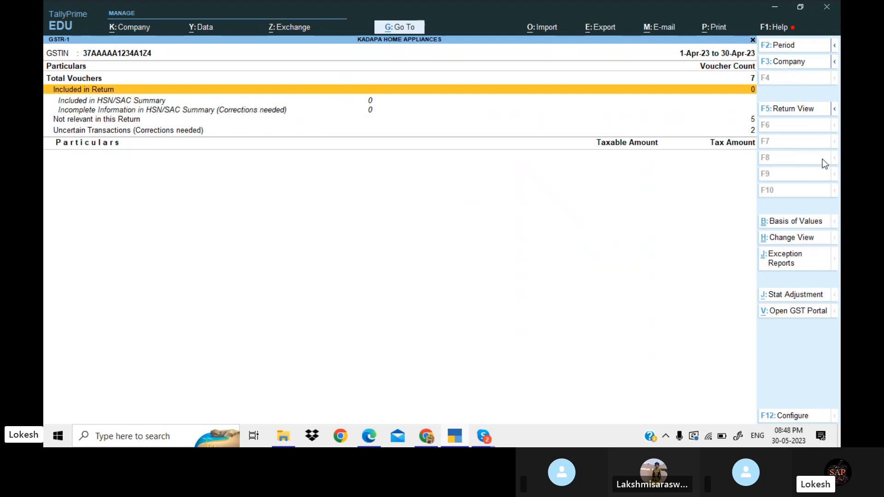
click(790, 109)
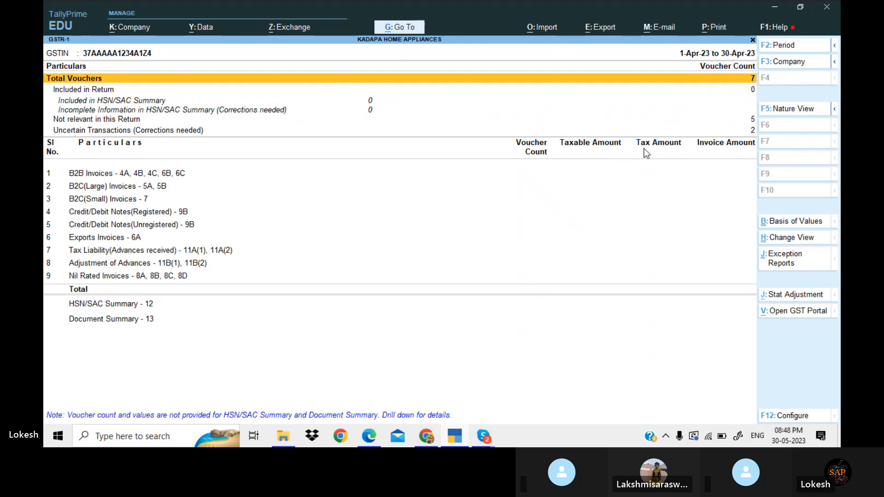
key(Down)
key(Down)
key(Down)
key(Down)
key(Down)
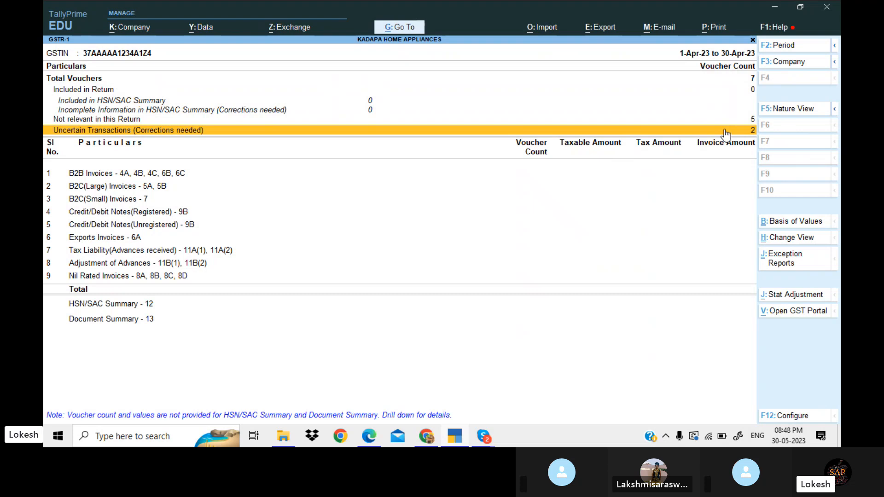
Step: Close GSTR-1 and review the GSTR-2 report's taxable amount, tax amount and available ITC
key(Escape)
key(Down)
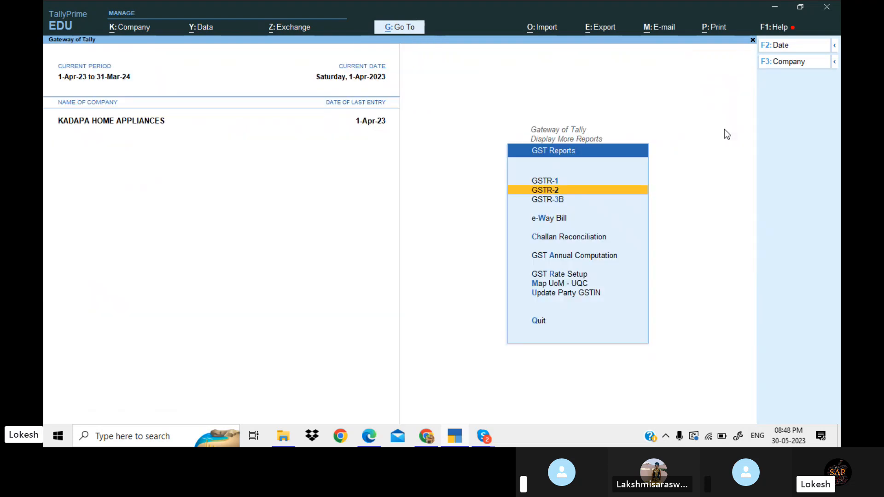
key(Return)
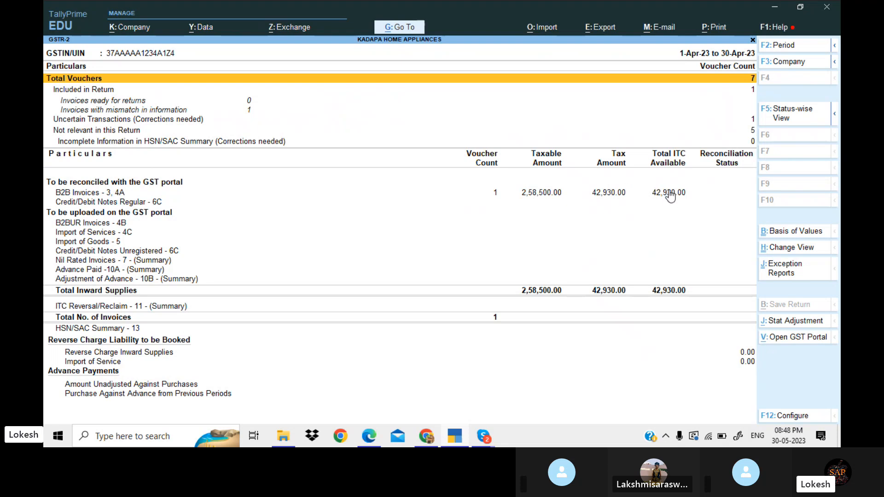
key(Escape)
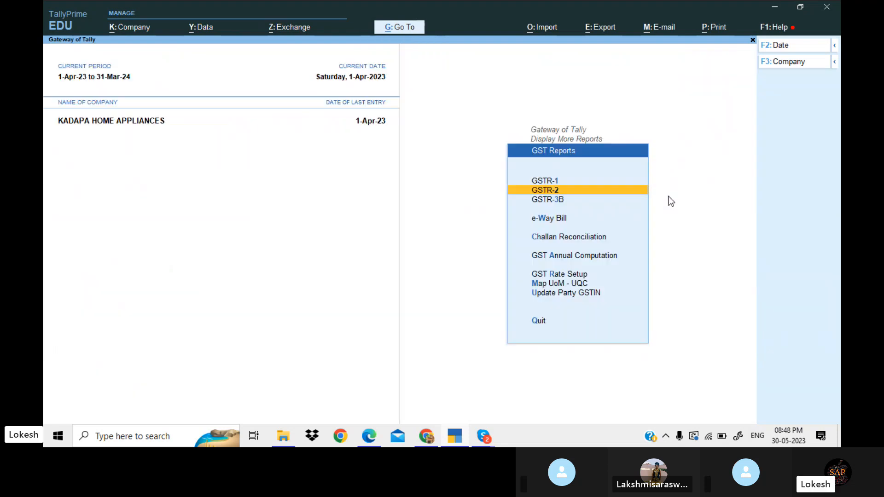
Step: Open the GSTR-3B report and show it in nature view with the detailed rate-wise breakdown
key(Down)
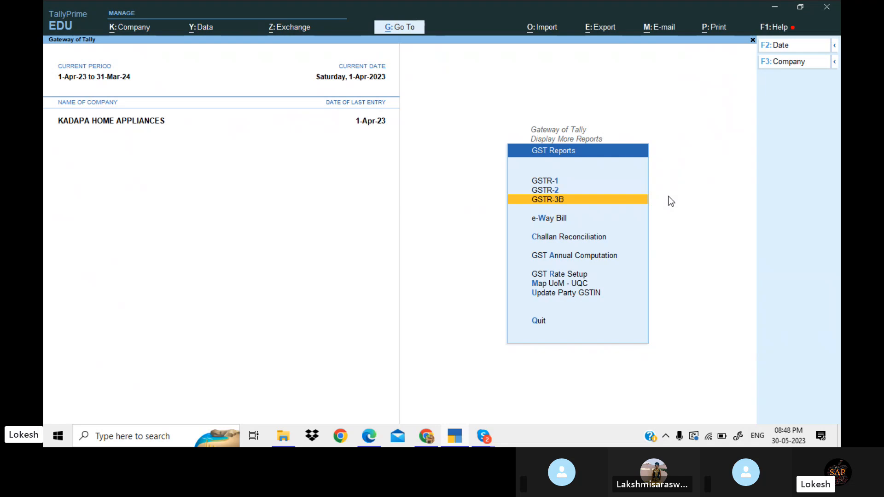
key(Return)
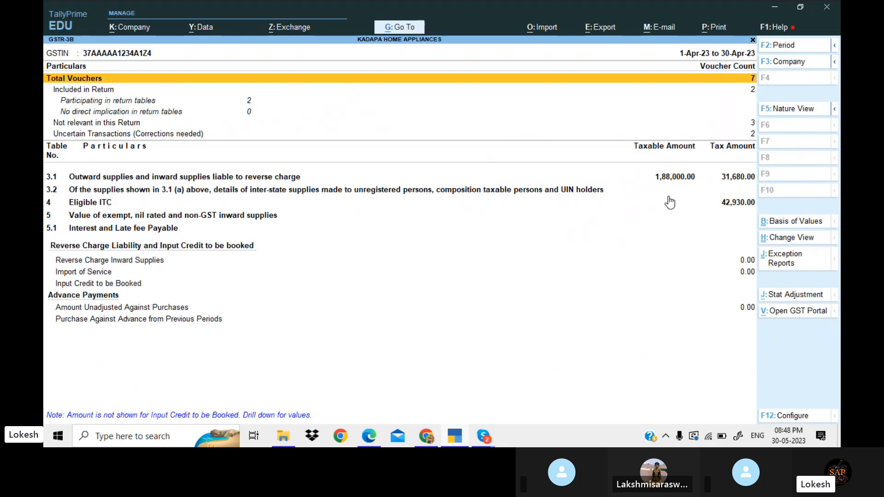
click(792, 115)
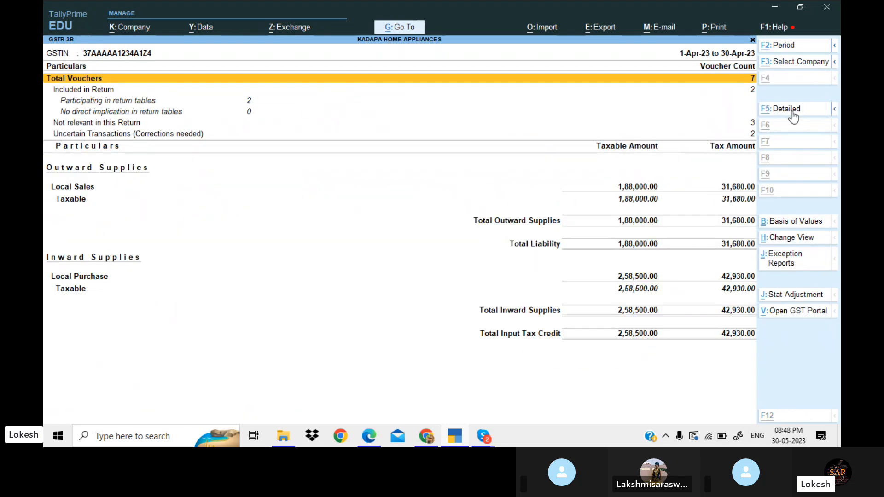
alt+click(793, 115)
Step: Examine the GSTR-3B taxable and tax amounts per GST rate, from local sales down to local purchases
key(Down)
key(Down)
key(Down)
key(Down)
key(Down)
key(Down)
key(Down)
key(Down)
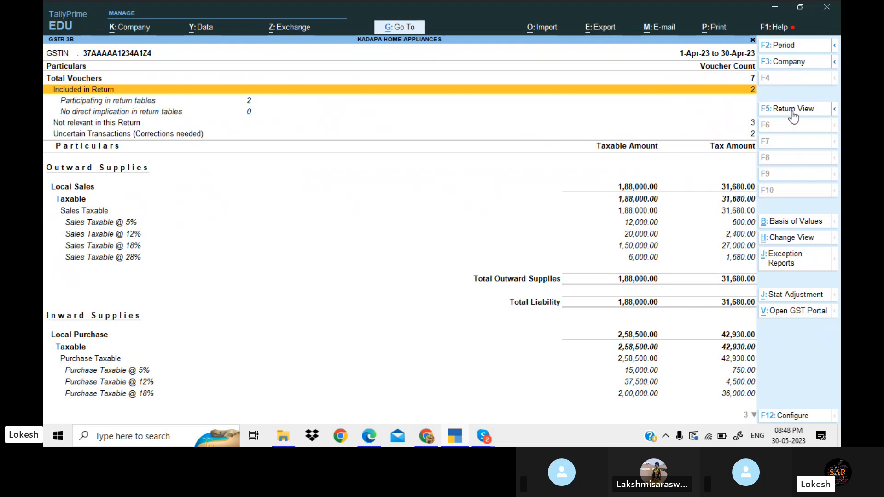
key(Down)
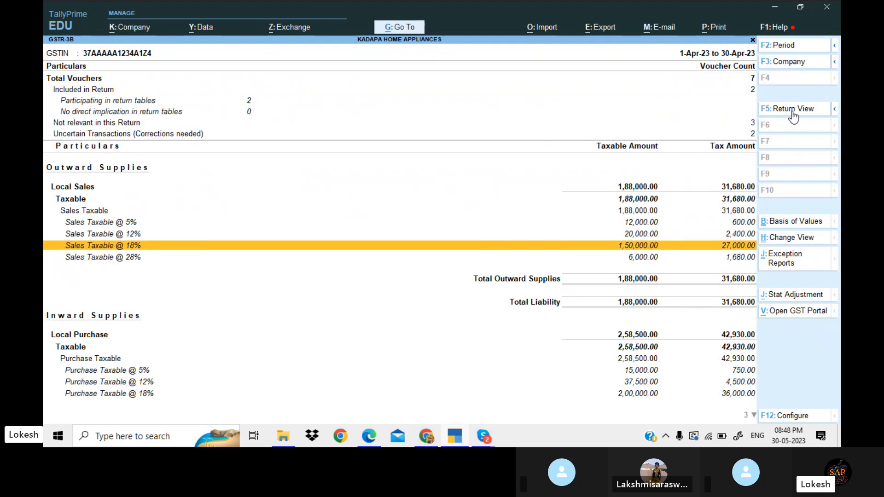
key(Down)
key(Down)
key(Up)
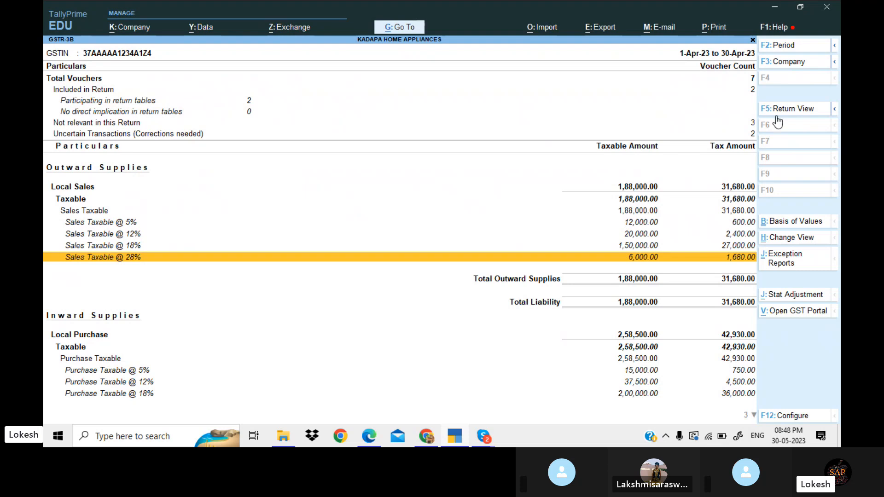
key(Down)
key(Down)
key(Down)
key(Down)
key(Down)
key(Down)
key(Down)
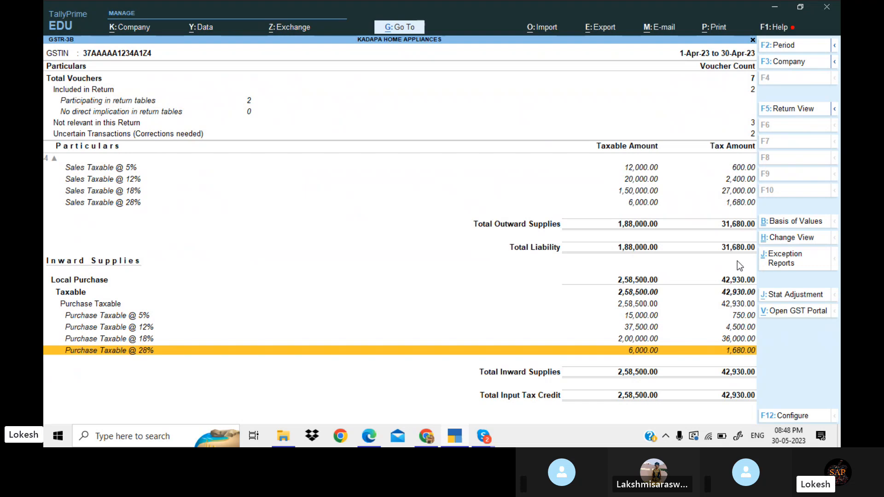
Step: Close the GST reports and open accounting voucher creation
key(Escape)
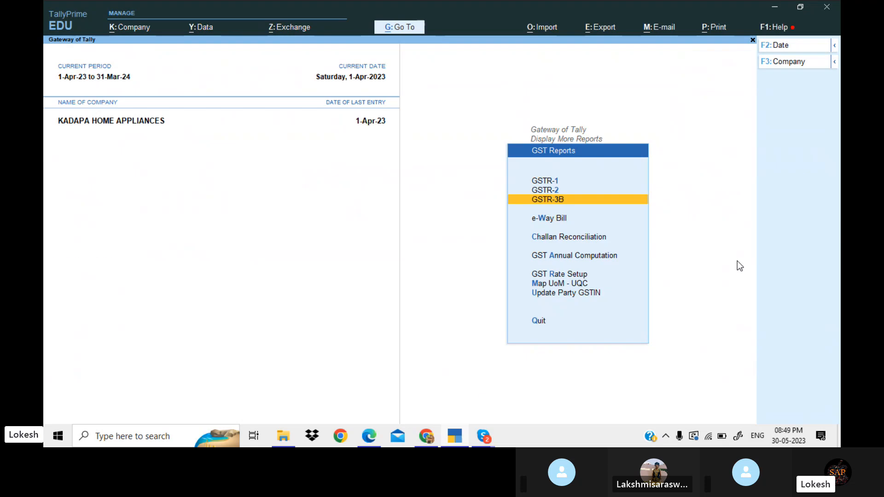
key(Escape)
key(Escape)
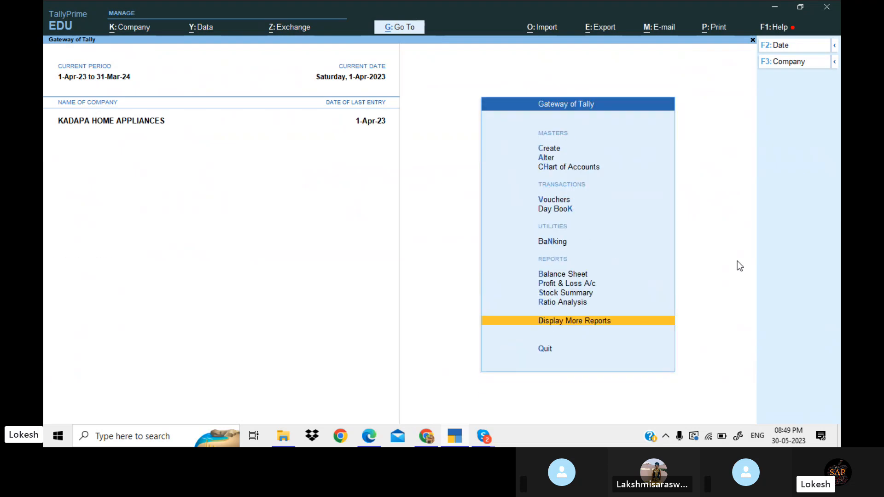
key(Up)
key(Up)
key(Up)
key(Up)
key(Up)
key(Up)
key(Up)
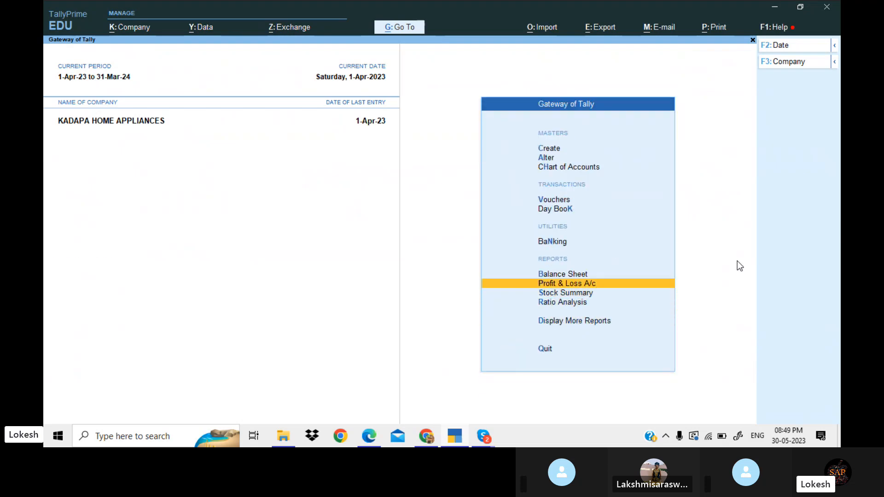
key(Return)
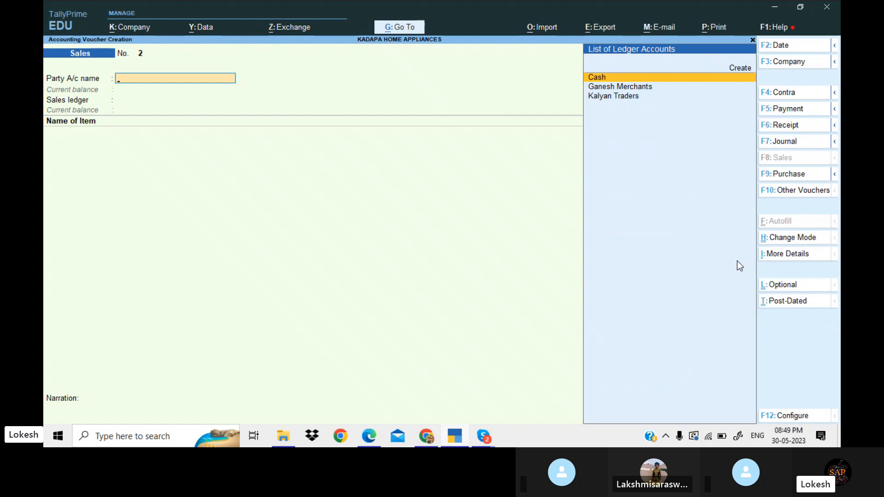
Step: Switch to the exercise PDF and read the SM Solutions exercise on page 65, highlighting the four purchase items with IGST
click(457, 440)
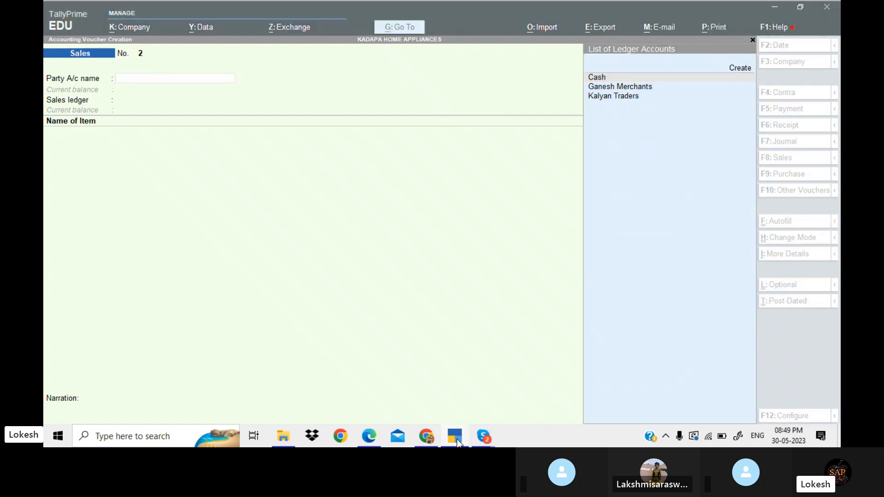
scroll(457, 443, down, 8)
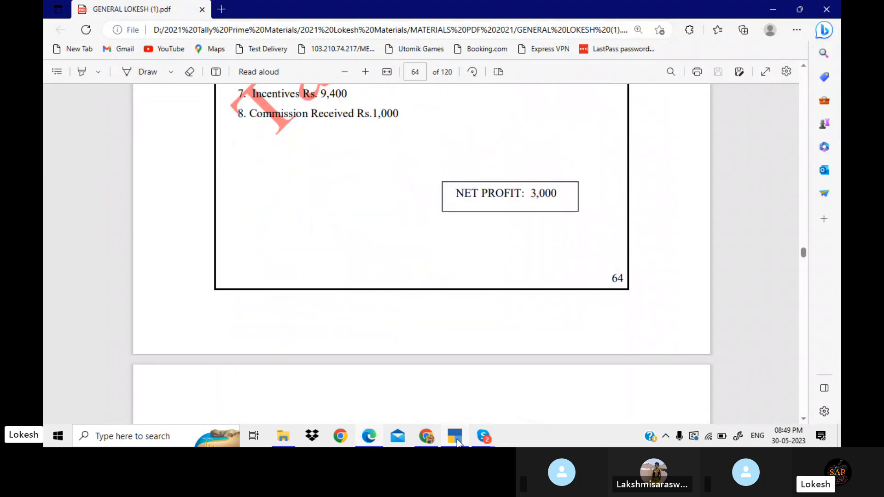
scroll(457, 443, down, 4)
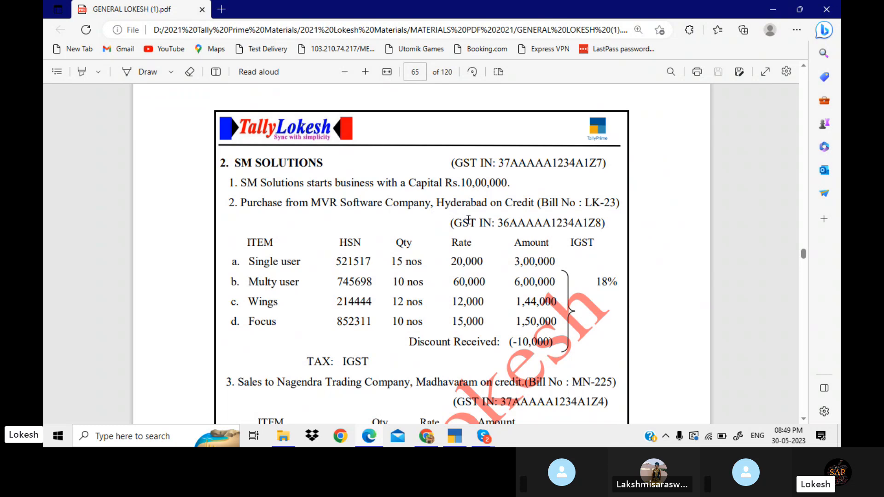
scroll(468, 219, down, 1)
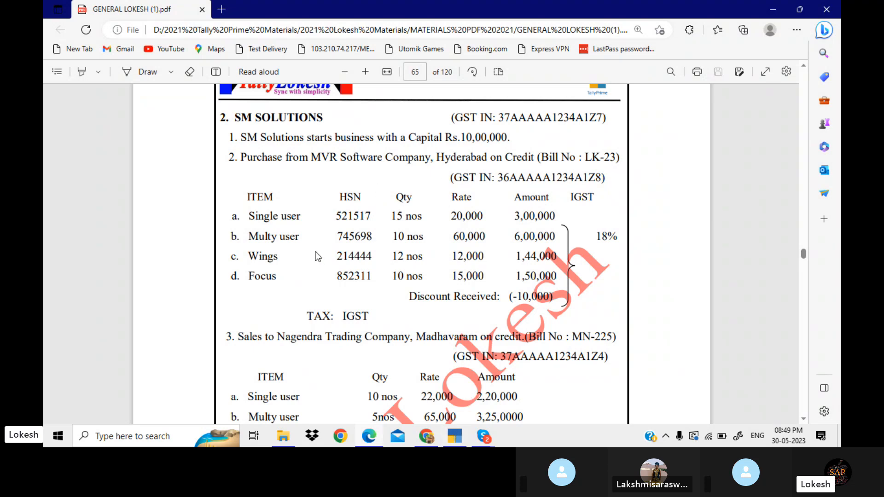
drag(240, 216, 584, 274)
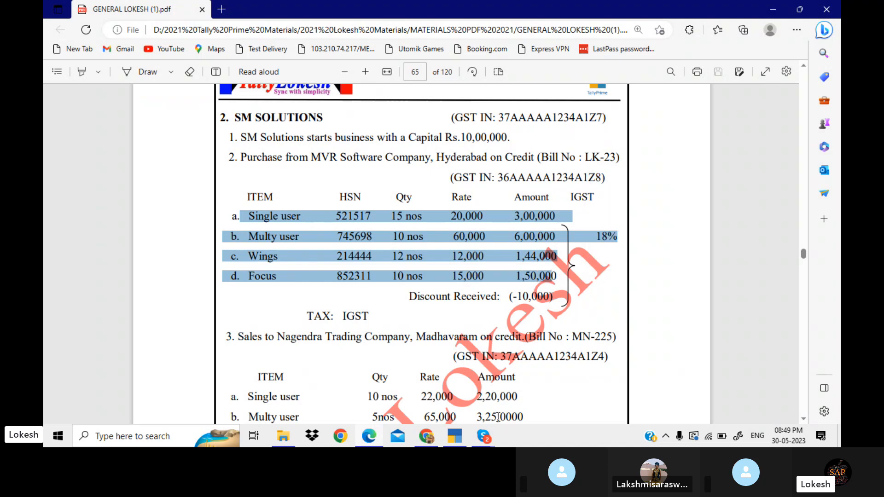
Step: Switch back to TallyPrime, start a purchase voucher without a supplier invoice number and begin creating a new party ledger
click(453, 439)
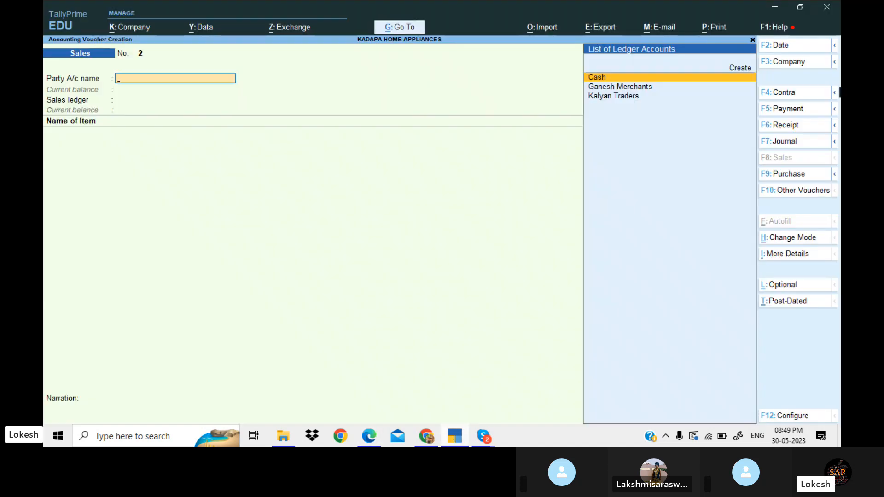
click(800, 174)
key(Return)
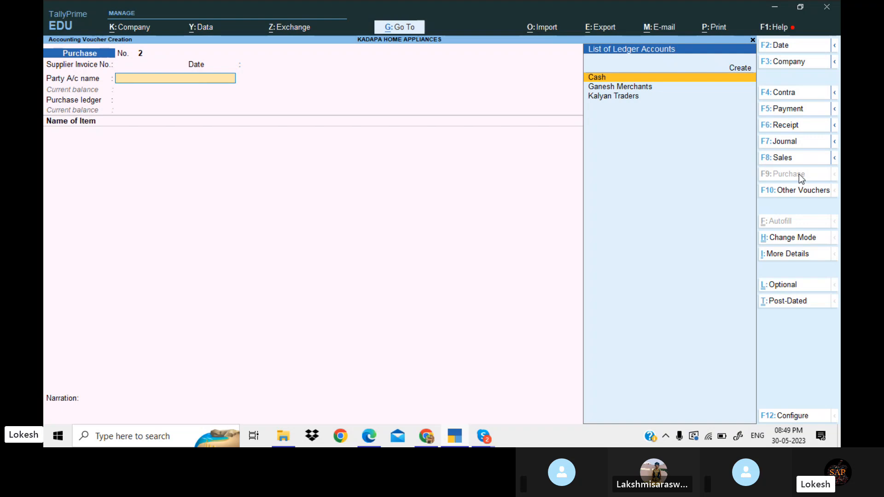
key(Up)
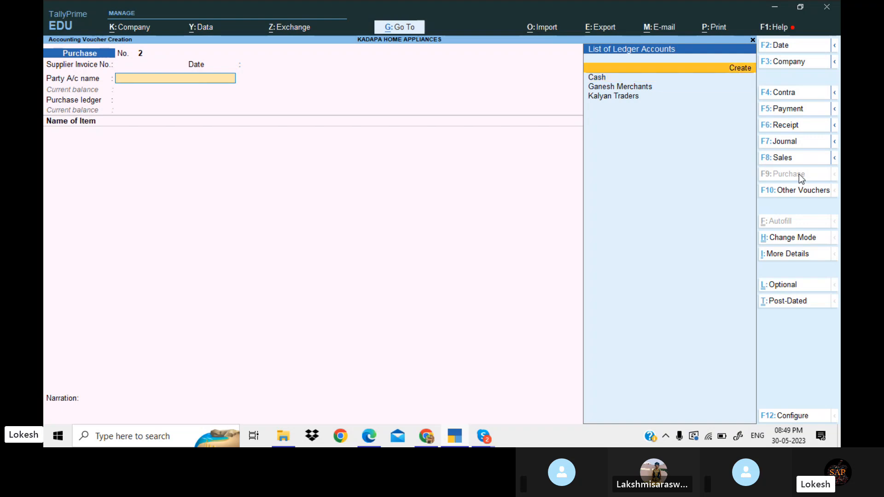
key(Return)
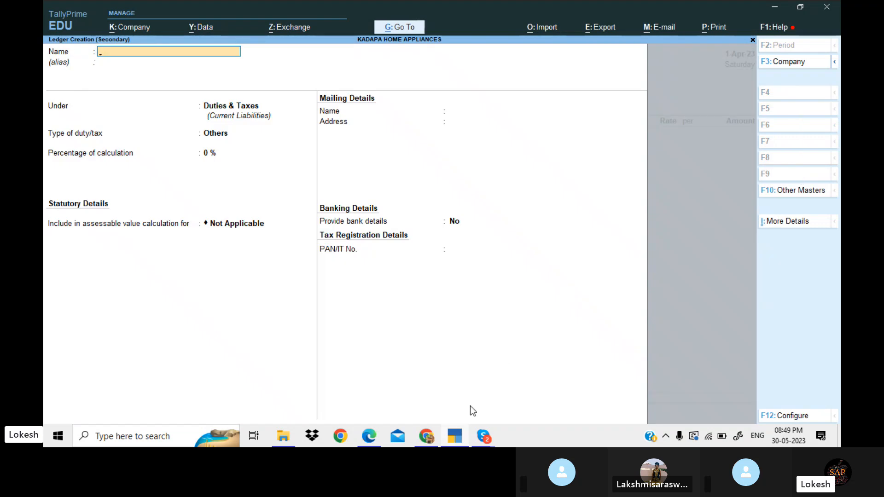
Step: Switch to the exercise PDF, copy the supplier name MVR Software Company and paste it as the new ledger's name in TallyPrime
key(alt+Tab)
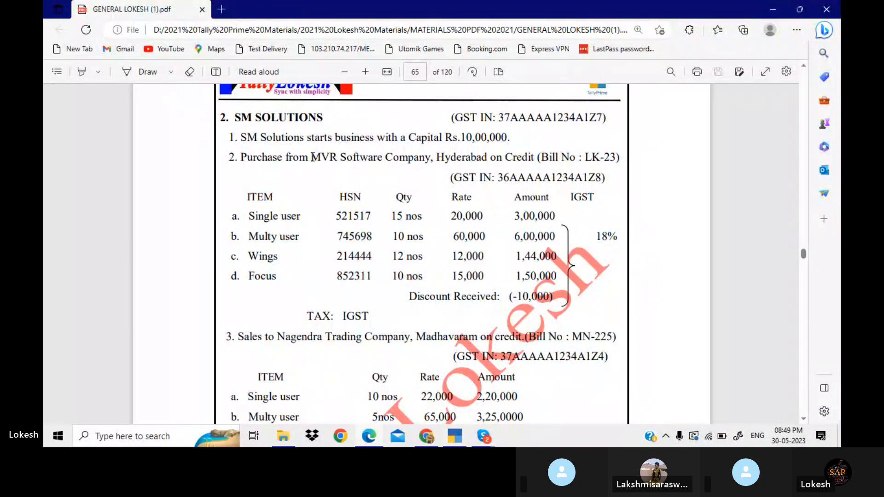
drag(312, 157, 428, 164)
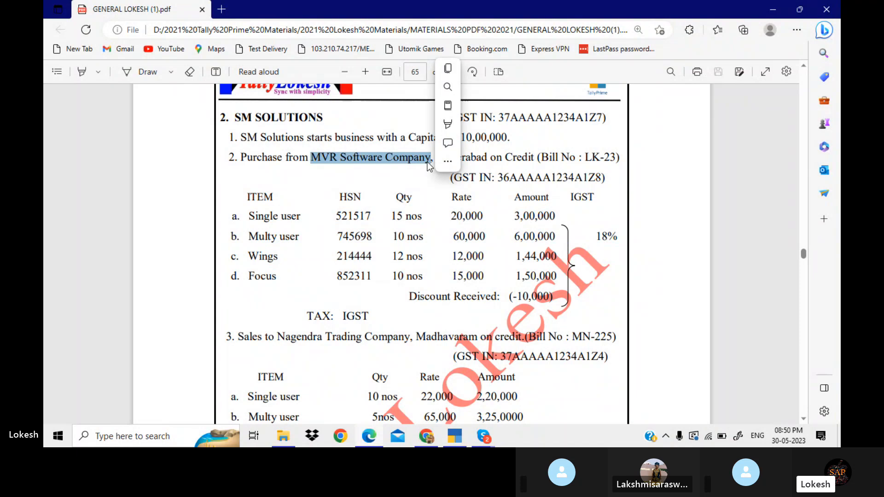
key(ctrl+c)
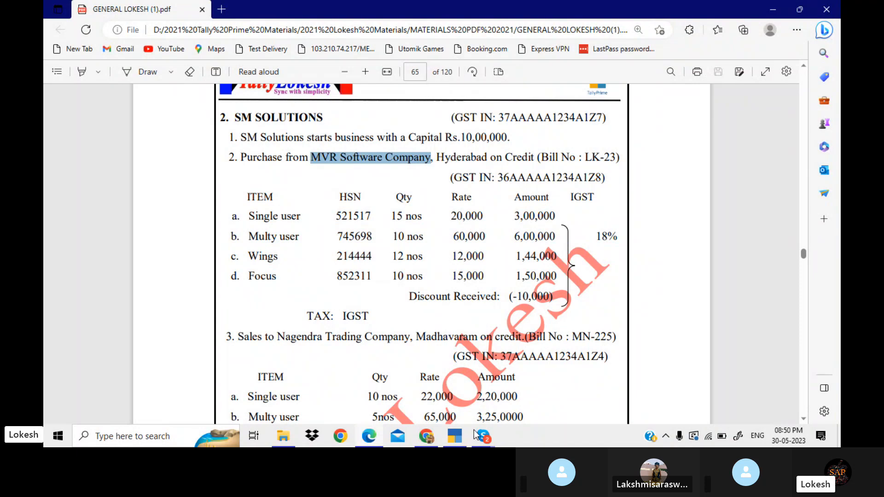
click(459, 440)
key(ctrl+alt+v)
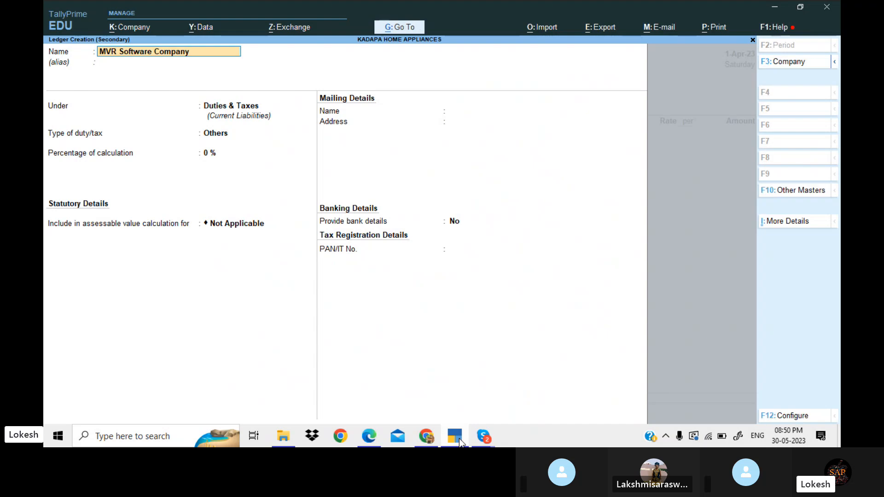
Step: Place the MVR Software Company ledger under Sundry Creditors, keep its mailing name and leave the address blank
key(Return)
text(S)
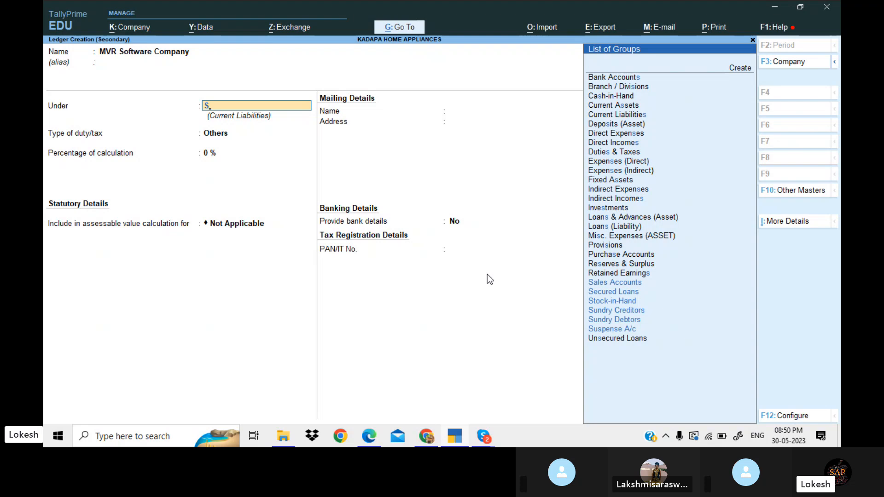
key(Down)
key(Down)
key(Down)
key(Down)
key(Down)
key(Up)
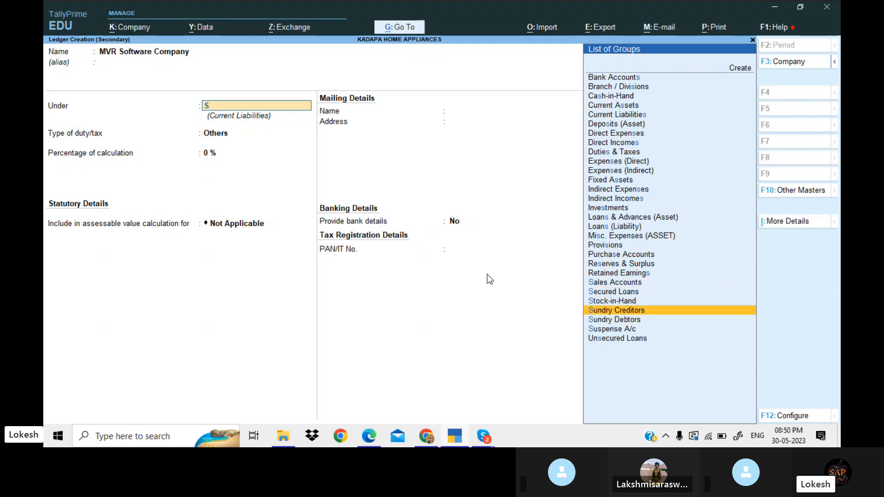
key(Return)
key(Return)
key(Return)
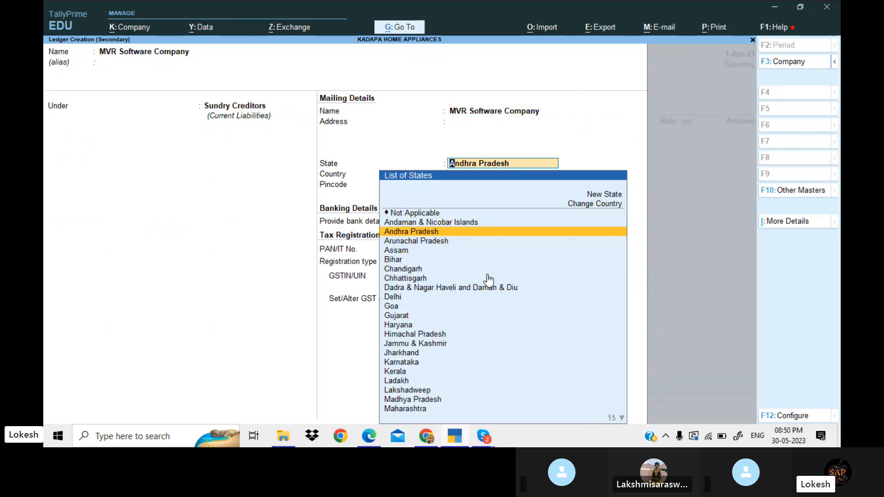
Step: Set the supplier's state to Telangana, keeping India as country and Regular as registration type, without bank details or PAN
text(te)
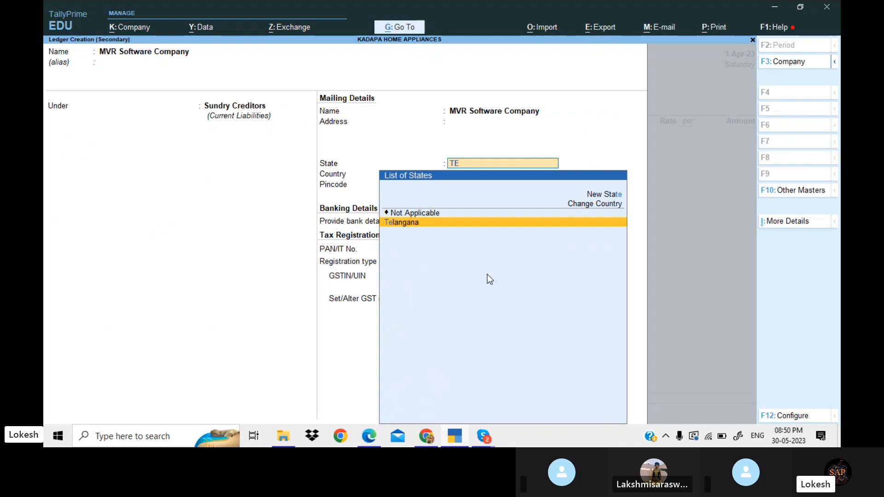
key(Return)
key(Return)
key(Return)
key(Return)
key(Return)
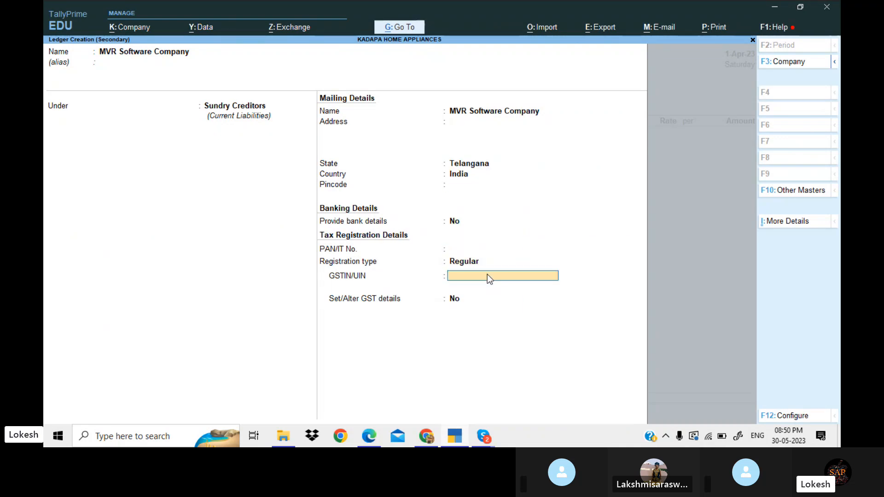
Step: Copy the supplier's GSTIN from the exercise PDF and paste it into the ledger's GSTIN/UIN field in TallyPrime
click(462, 436)
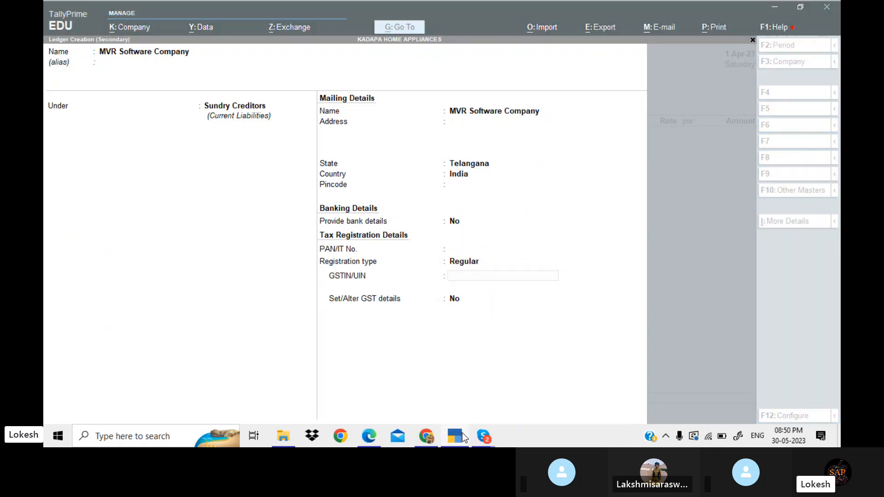
drag(499, 181, 597, 181)
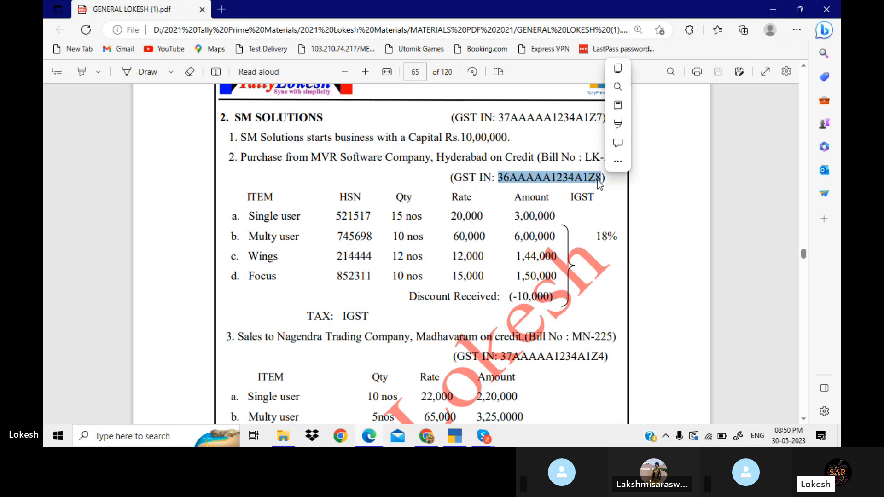
key(ctrl+c)
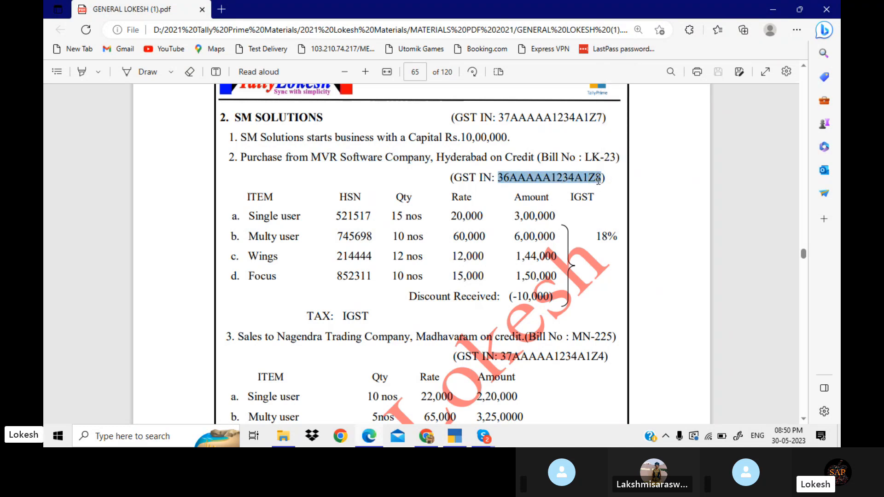
click(458, 442)
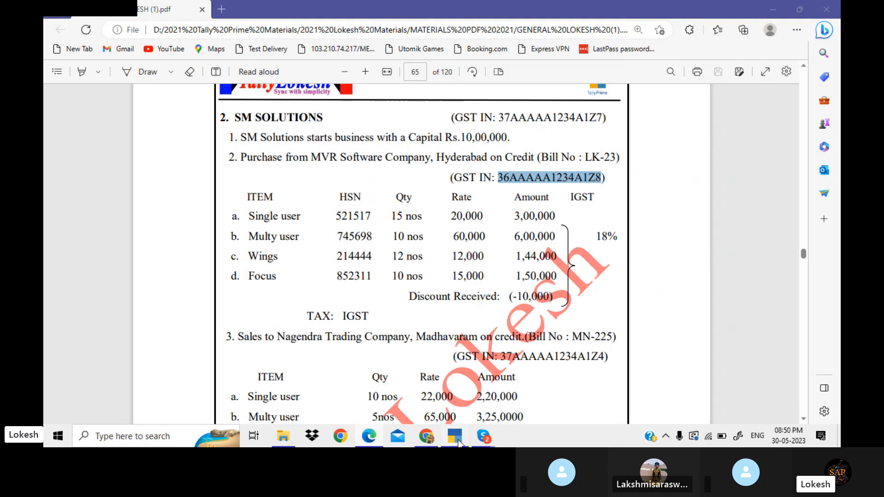
key(ctrl)
key(ctrl+v)
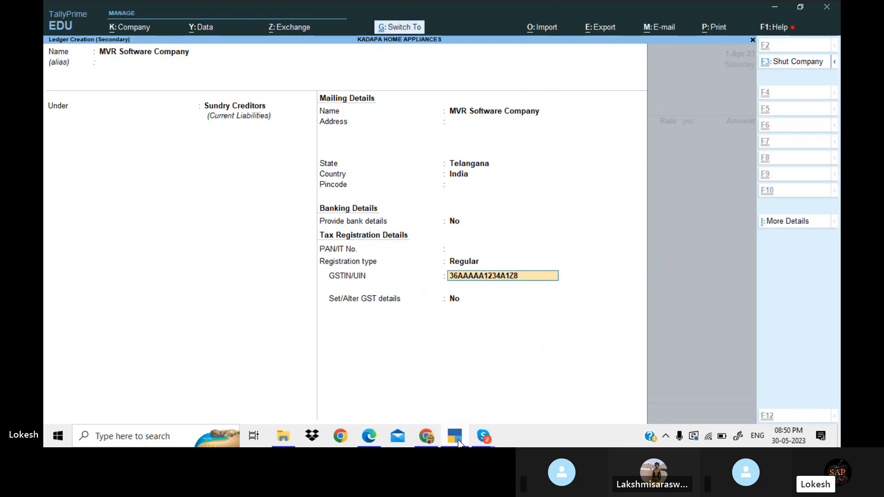
Step: Save the supplier ledger without altering GST details and accept the purchase voucher's party details, proceeding to the purchase ledger selection
key(Return)
key(Return)
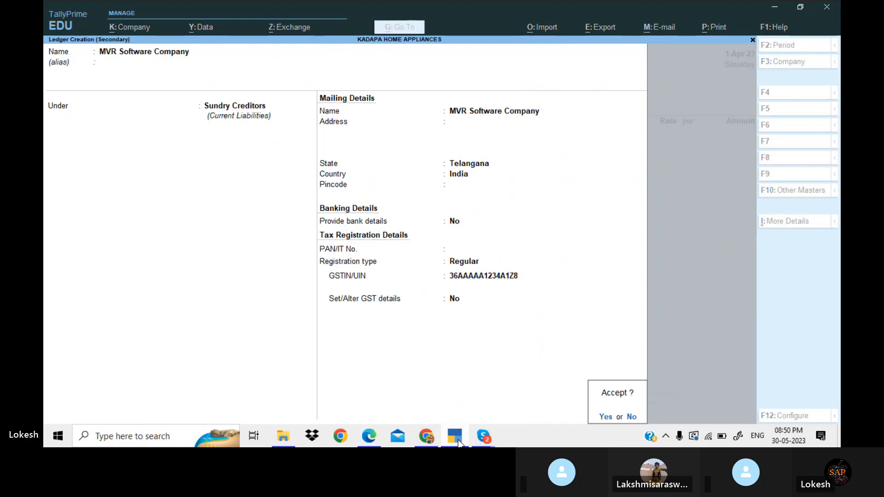
key(Return)
key(Return)
key(Return)
key(Return)
key(Return)
key(Return)
key(Return)
key(Return)
key(Return)
key(Return)
key(Return)
key(Return)
key(Return)
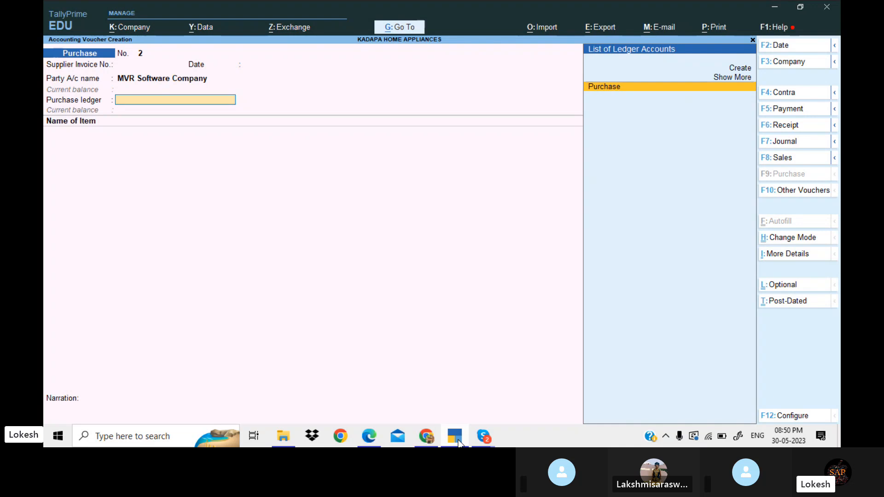
Step: Start a new purchase ledger from the voucher and name it PURCHASE IGST
key(Up)
key(Up)
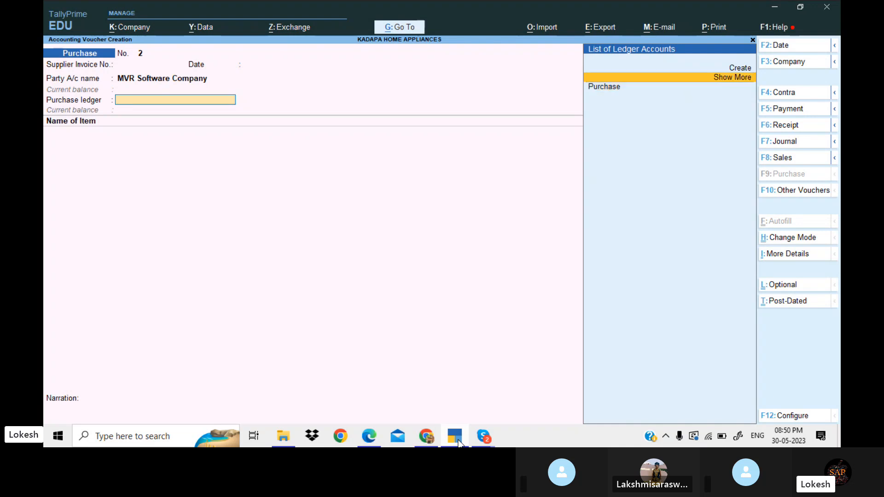
key(Return)
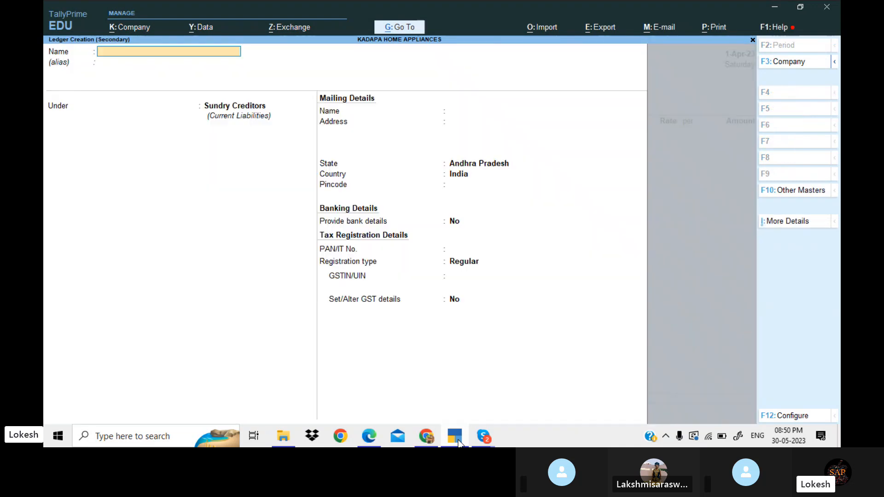
text(PUR)
key(BackSpace)
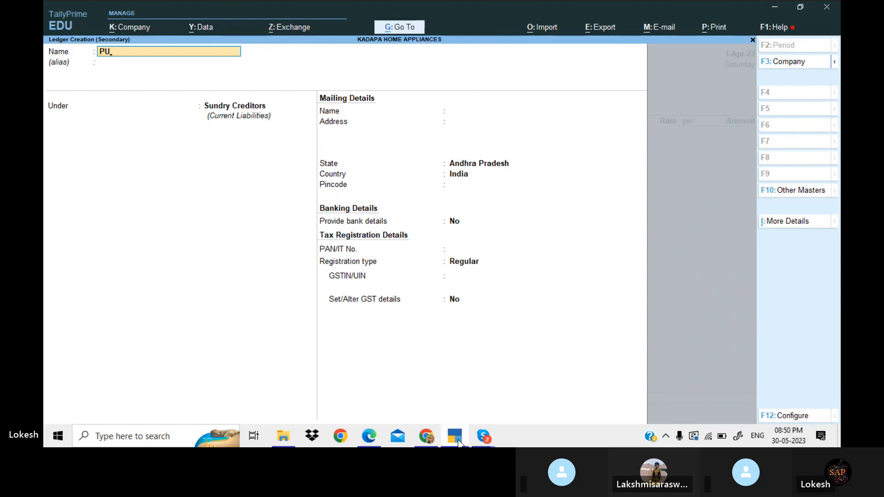
text(RCHASE)
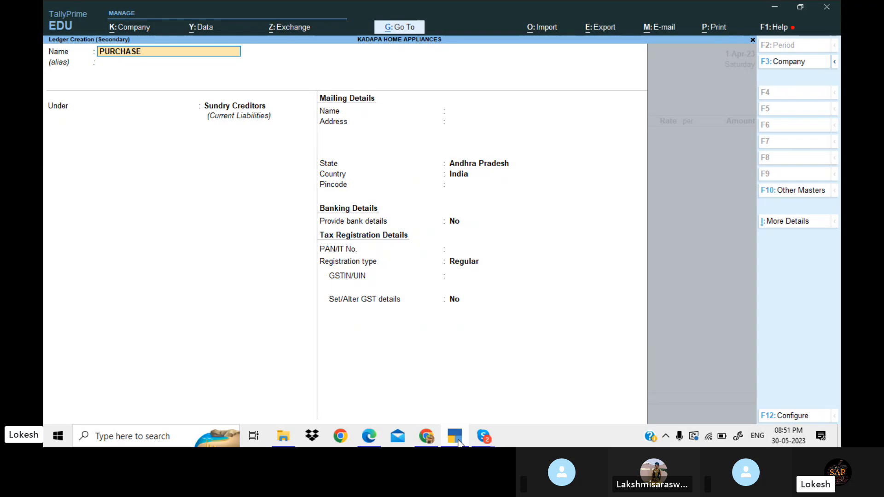
text( IGST)
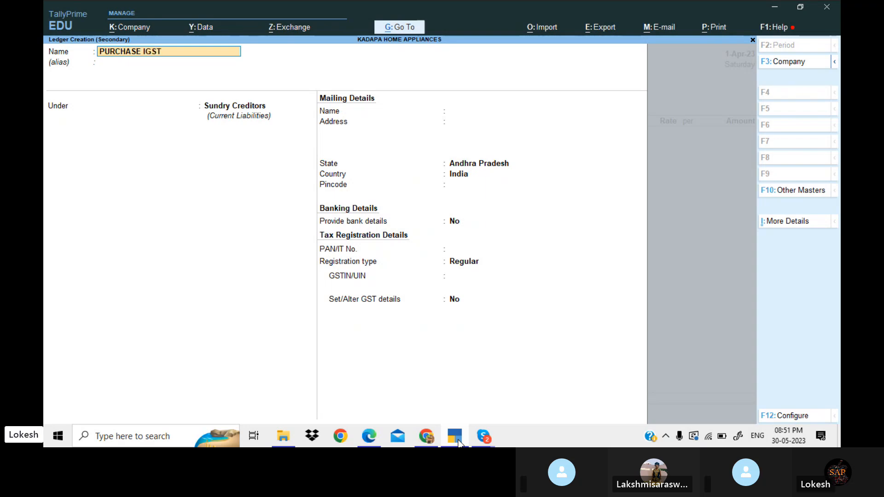
Step: Place the PURCHASE IGST ledger under Purchase Accounts, set its type of supply to Goods and save it into the voucher
key(Return)
key(Return)
text(PU)
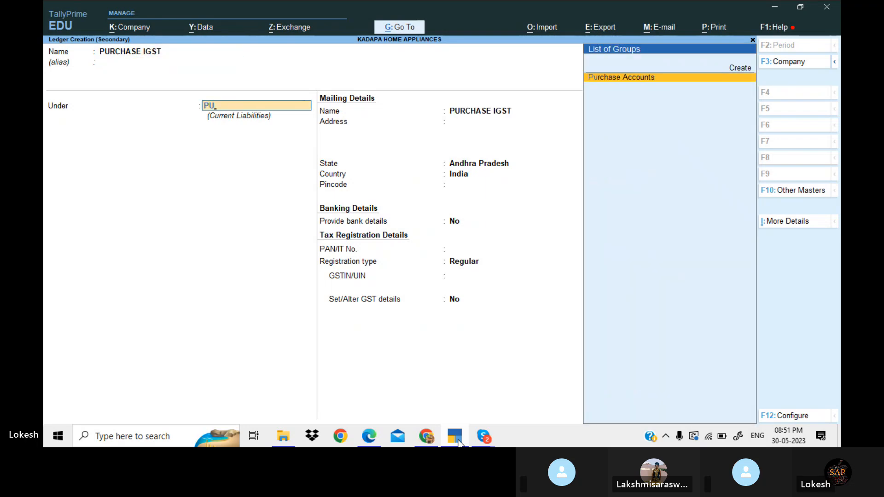
key(Return)
key(Return)
key(Return)
key(Return)
key(Up)
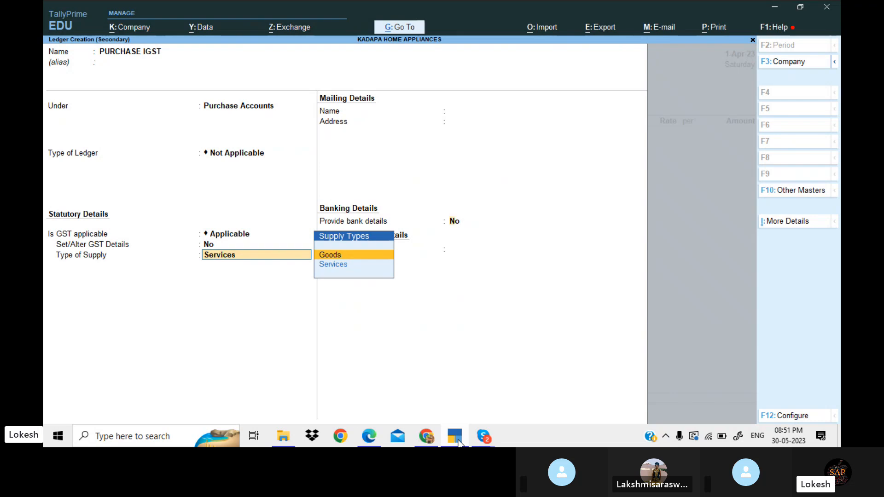
key(Return)
key(Return)
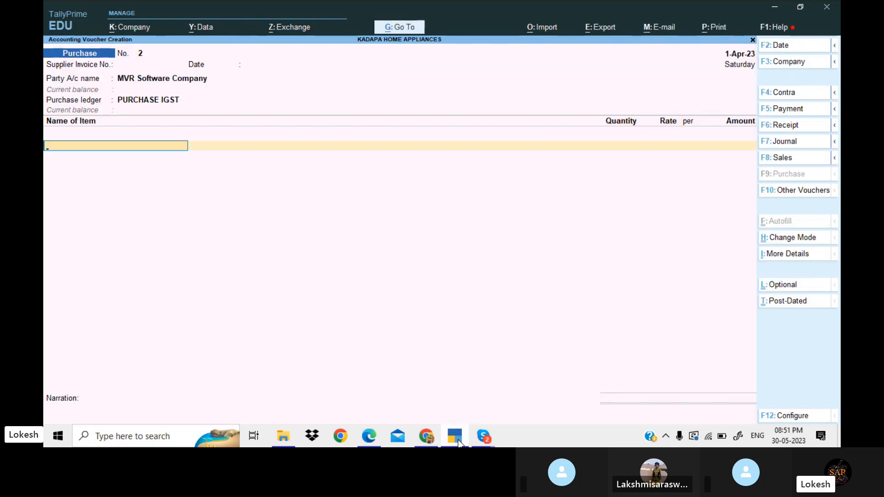
Step: Start a new stock item from the voucher's item line and copy its name, Single user, from the exercise PDF
click(454, 437)
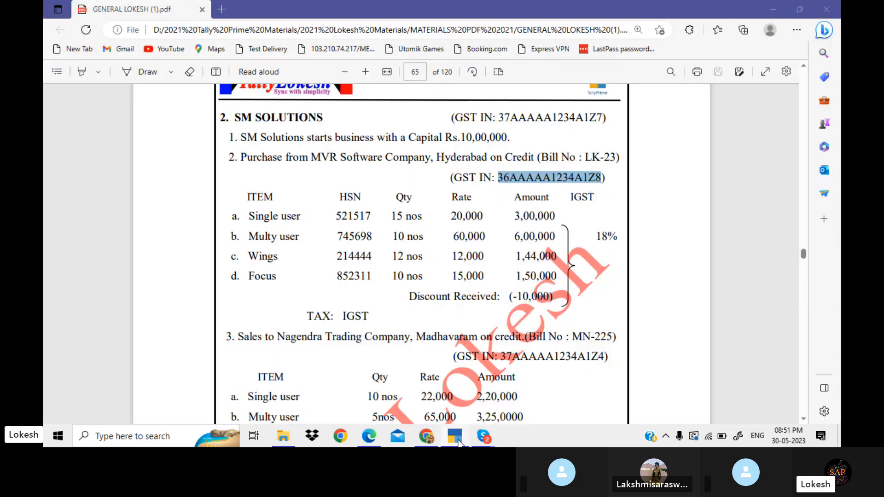
click(457, 440)
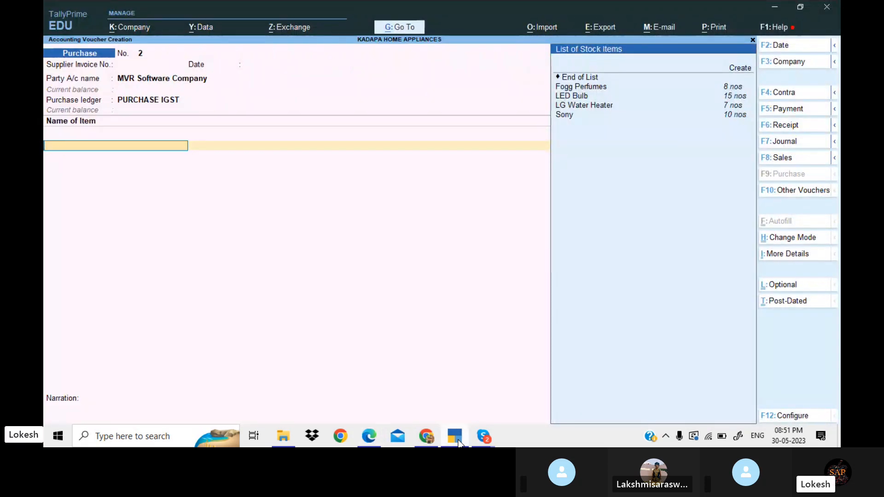
key(Up)
key(Up)
key(Up)
key(Up)
key(Up)
key(Up)
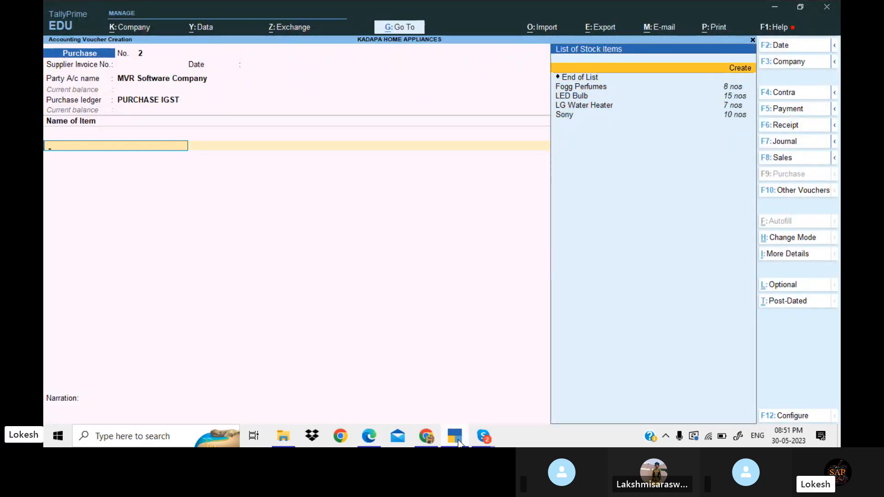
key(Return)
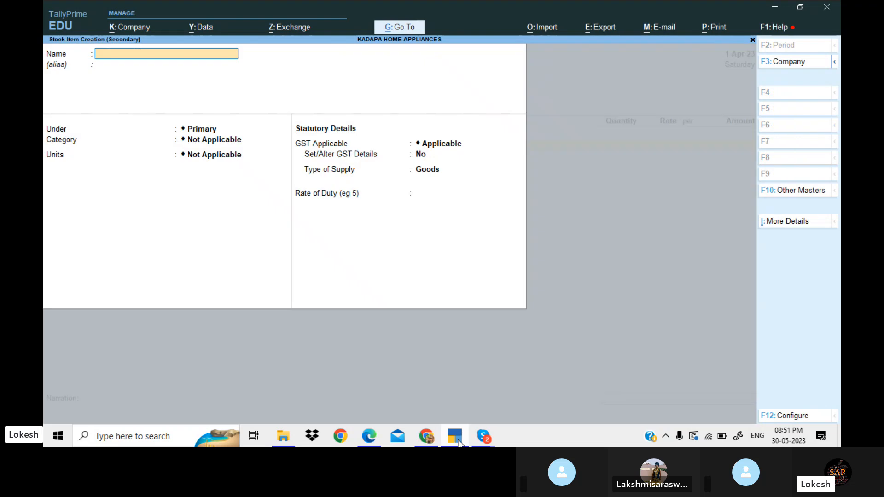
click(457, 439)
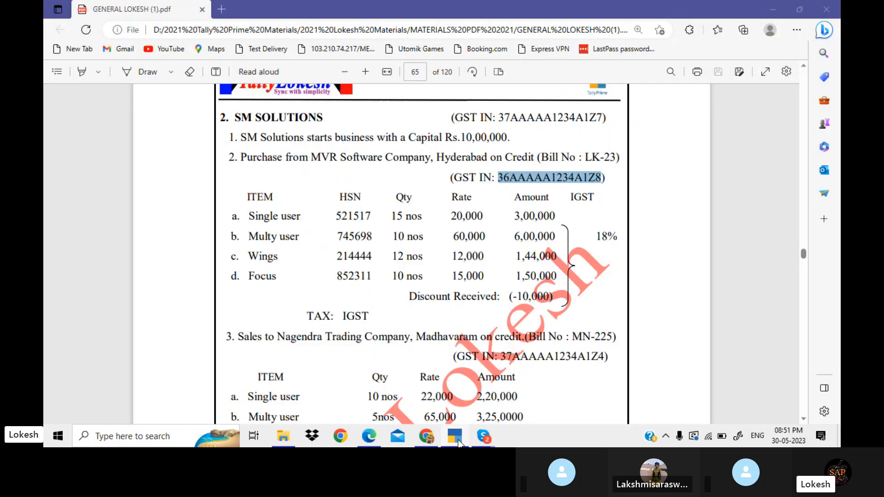
drag(252, 216, 301, 219)
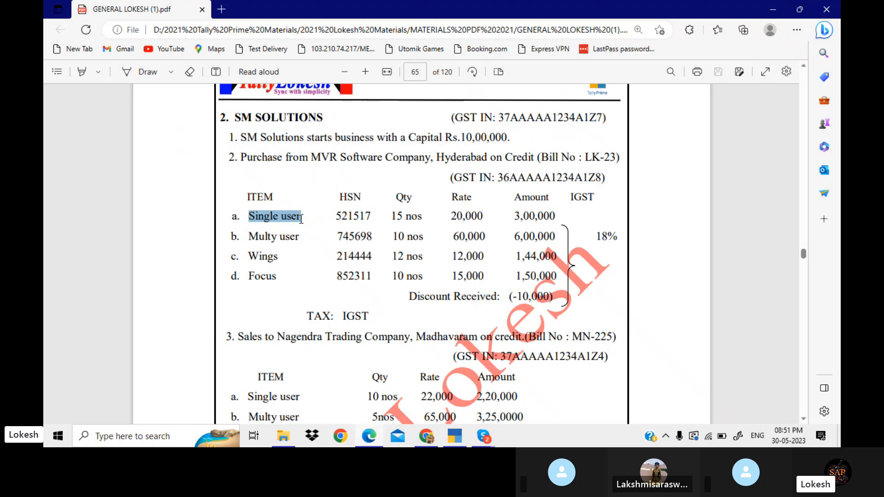
click(455, 442)
key(ctrl+alt+v)
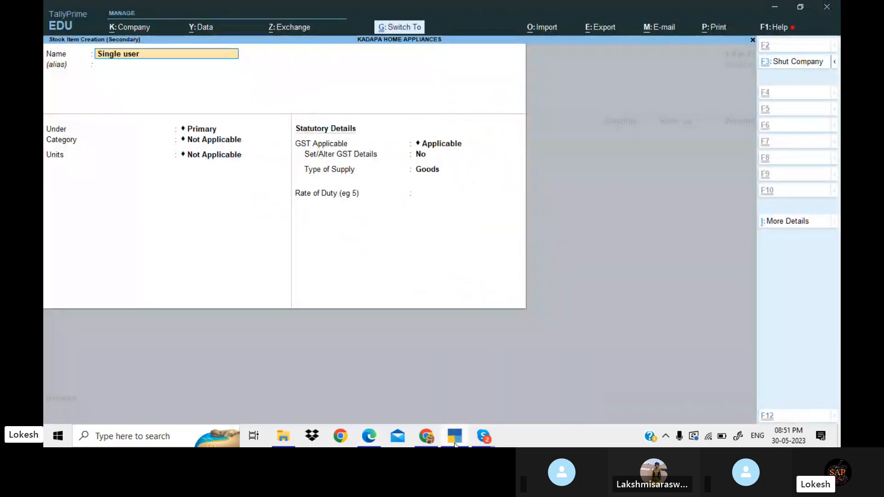
Step: Set the Single user item's unit to nos, keeping the Primary group, no category and GST applicable
key(Return)
key(Return)
key(Return)
key(Return)
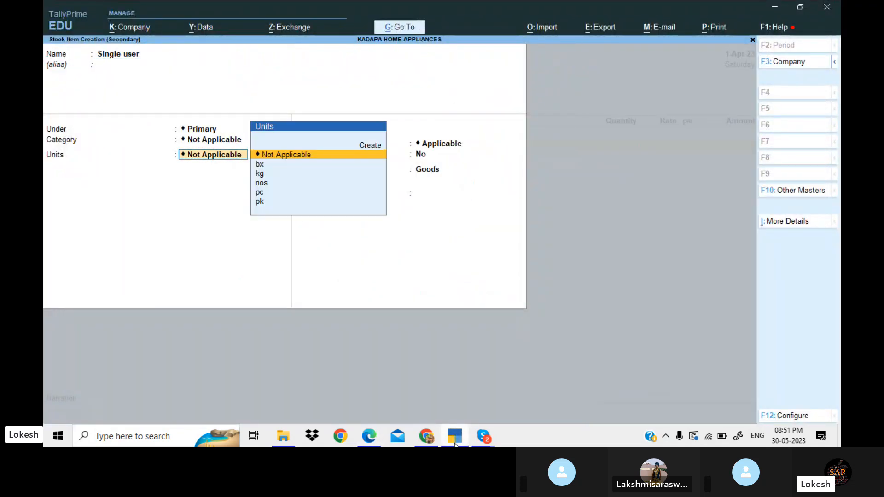
key(Down)
key(Down)
key(Down)
key(Return)
key(Return)
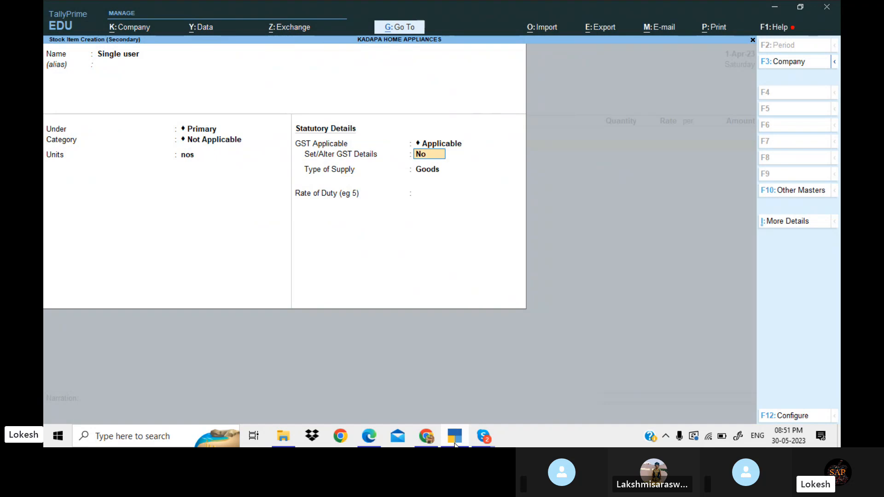
Step: Enable GST details for the Single user item and start a tax rate history entry applicable from 1-Apr-23
text(y)
key(Return)
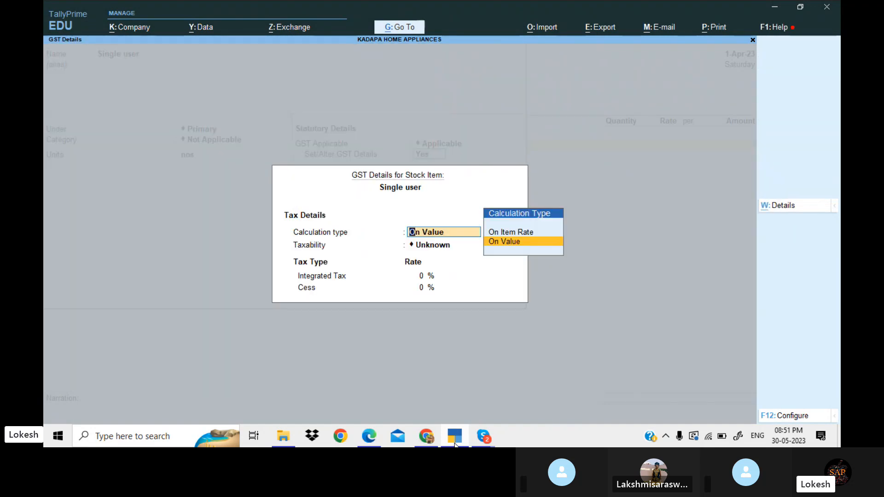
key(alt+w)
text(1-4)
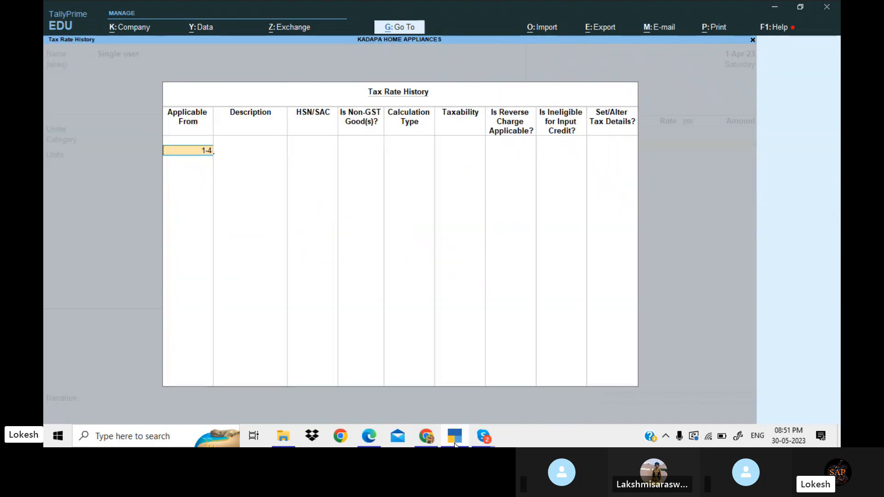
key(Return)
key(Return)
key(BackSpace)
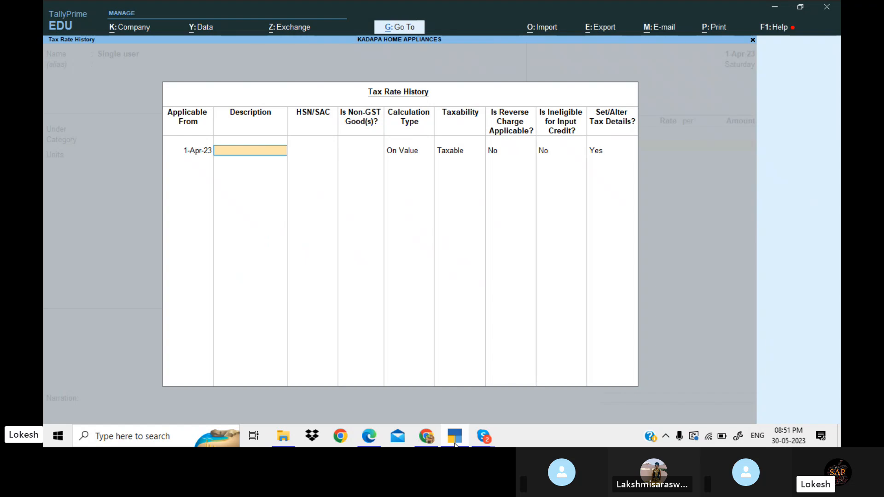
Step: Set the Single user item's HSN/SAC to 25893 without a description, keeping the calculation On Value and taxability Taxable
key(Return)
text(2589)
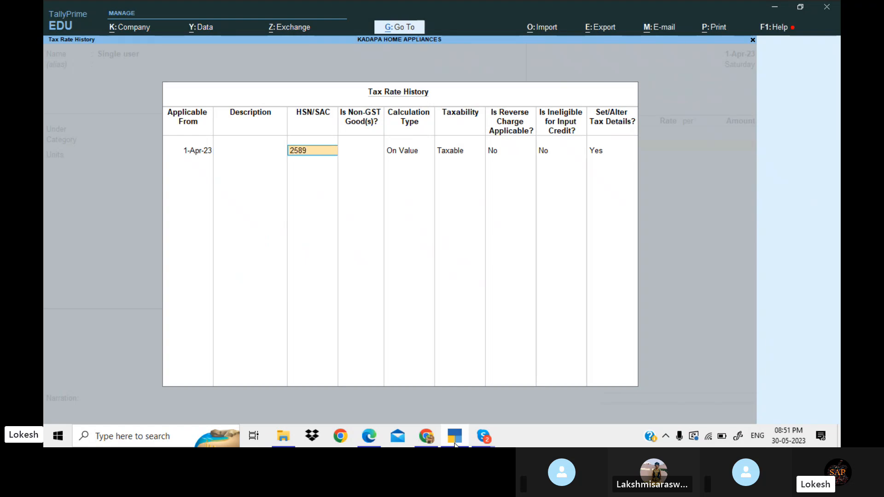
text(3)
key(Return)
key(Return)
key(Return)
key(Return)
key(Return)
key(Return)
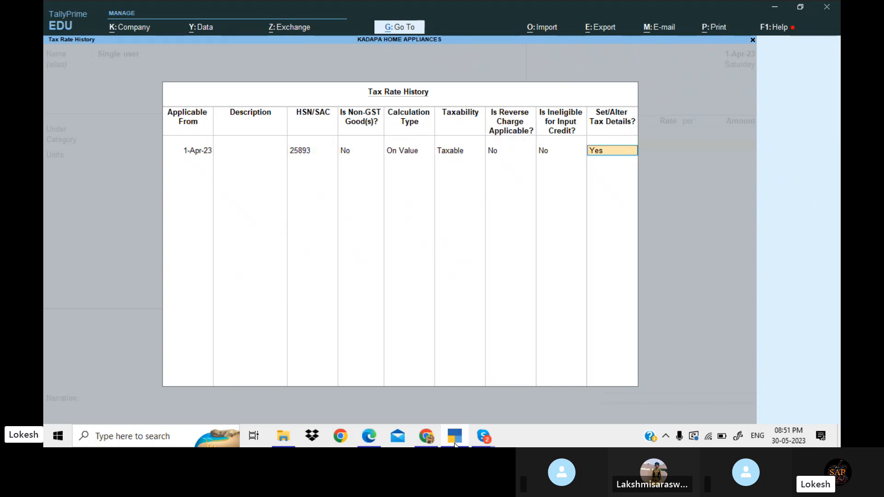
Step: Set the Single user item's integrated tax rate to 18% and save the item into the voucher
key(Return)
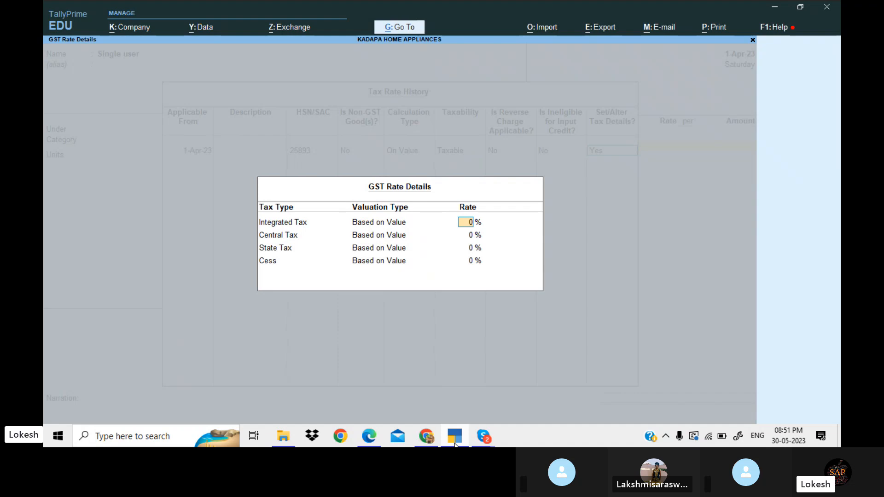
click(455, 445)
click(455, 436)
text(18)
key(Return)
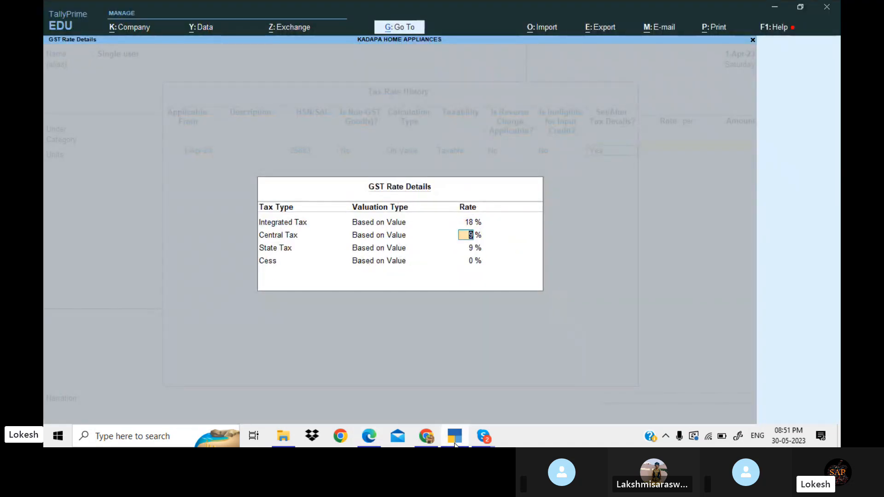
key(Return)
key(Return)
key(Return)
key(Return)
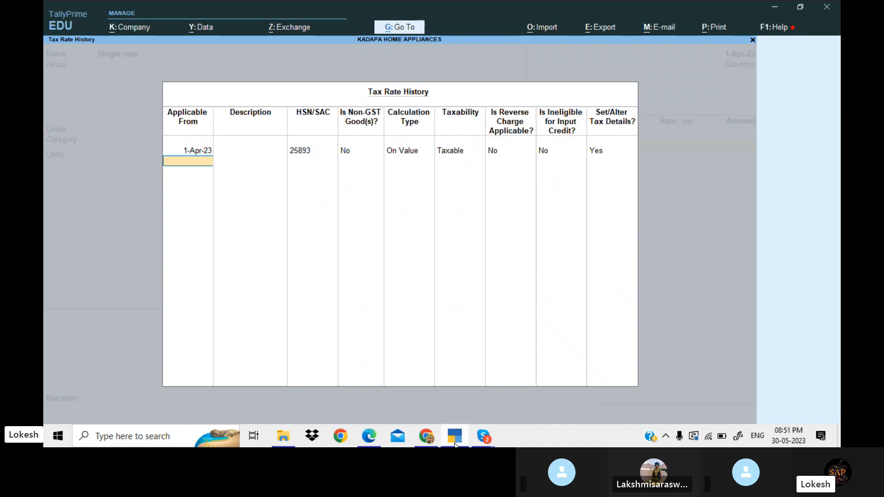
key(Return)
key(Return)
key(Return)
key(Return)
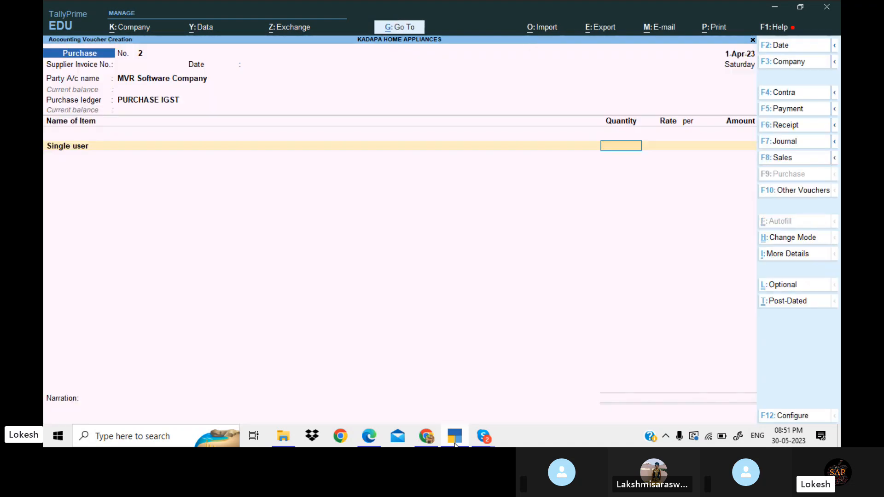
Step: Enter the exercise's quantity of 15 nos and rate of 20,000 on the voucher's Single user line
click(454, 443)
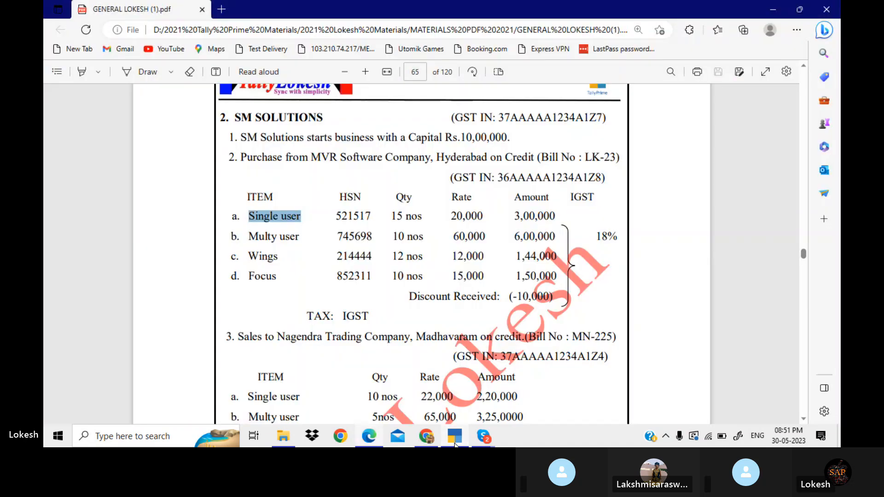
click(454, 443)
text(15)
key(Return)
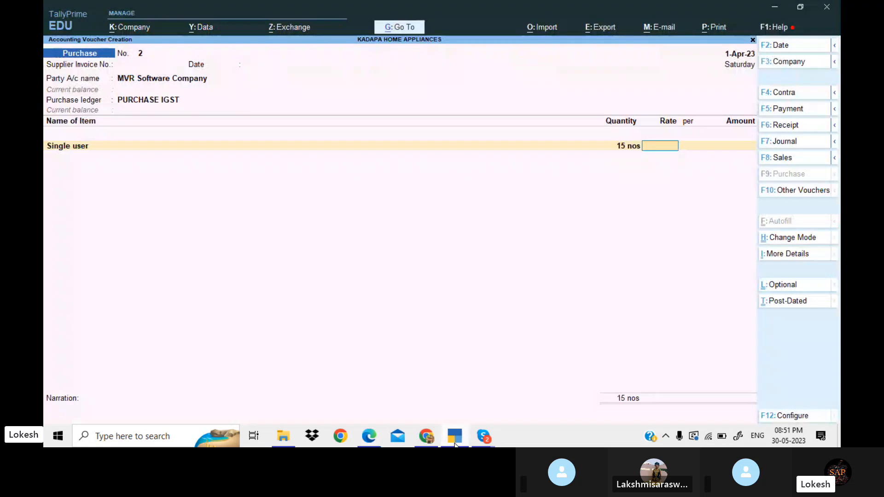
click(454, 443)
click(454, 443)
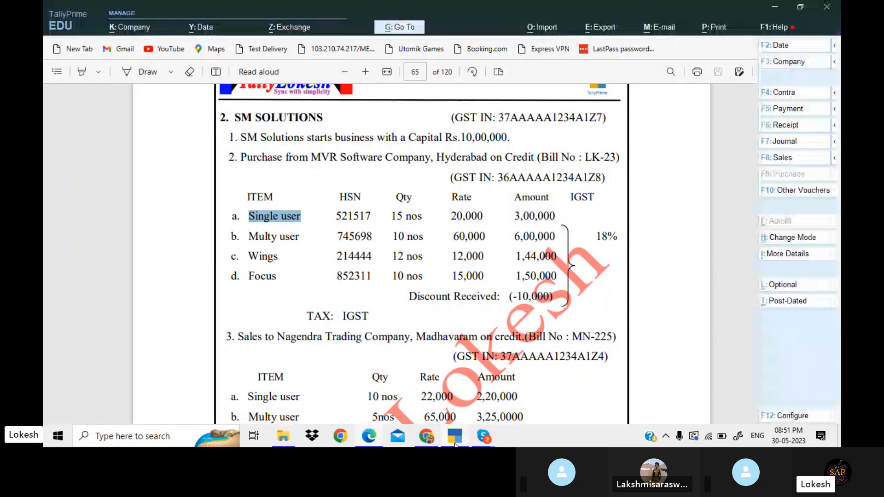
text(20,000)
key(Return)
key(Return)
key(Return)
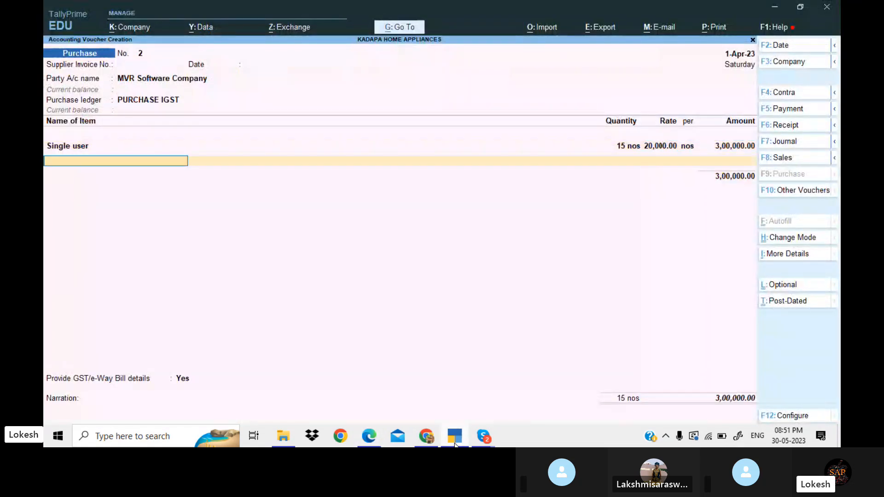
Step: Start a new stock item from the voucher's second item line and copy its name, Multy user, from the exercise PDF
key(alt+c)
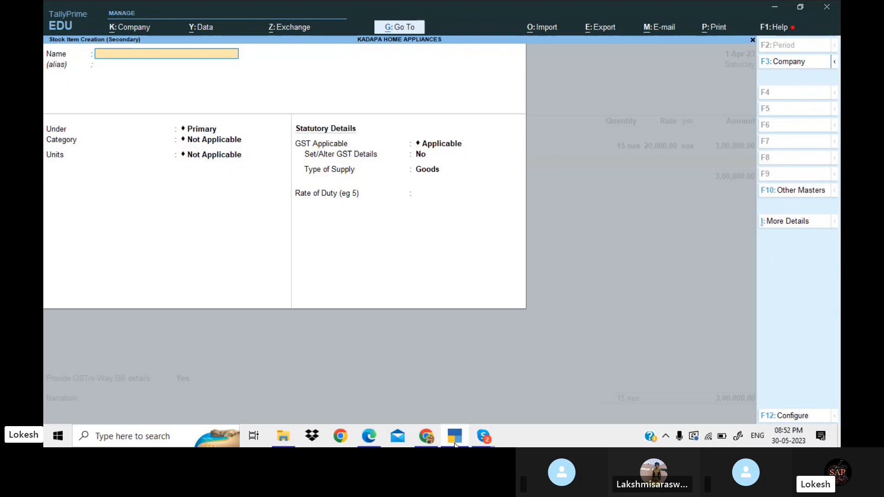
click(455, 443)
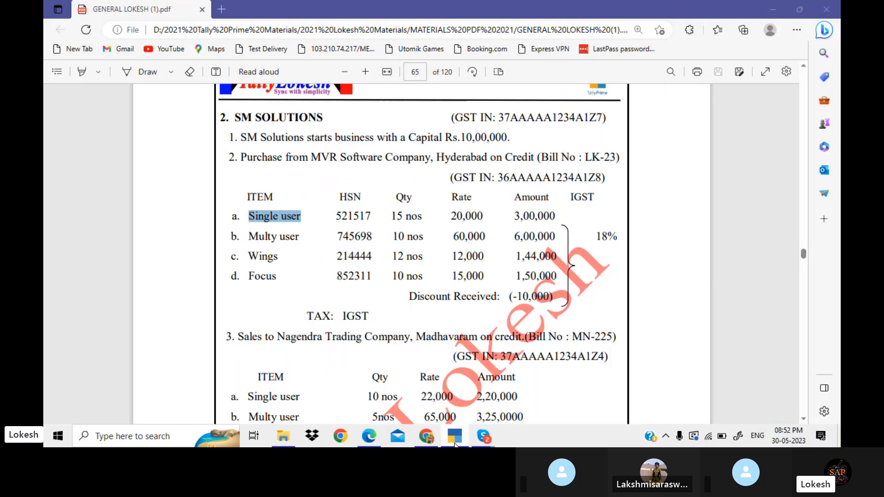
drag(249, 237, 300, 242)
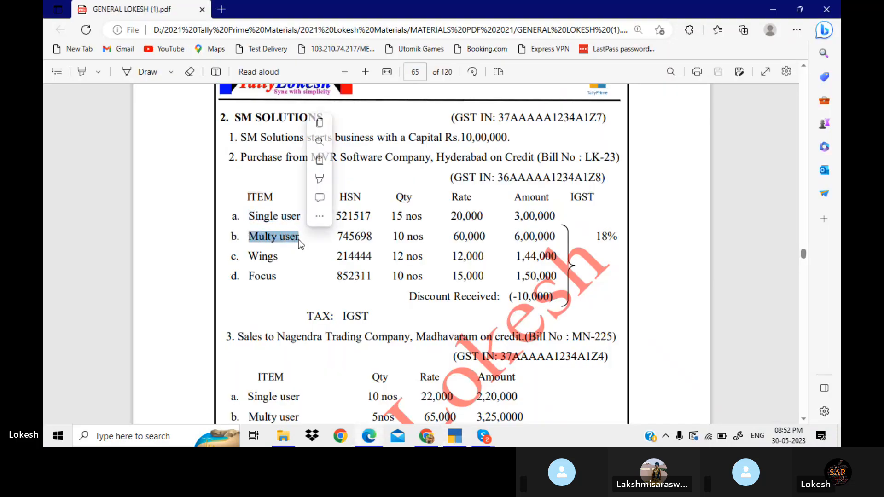
key(ctrl+c)
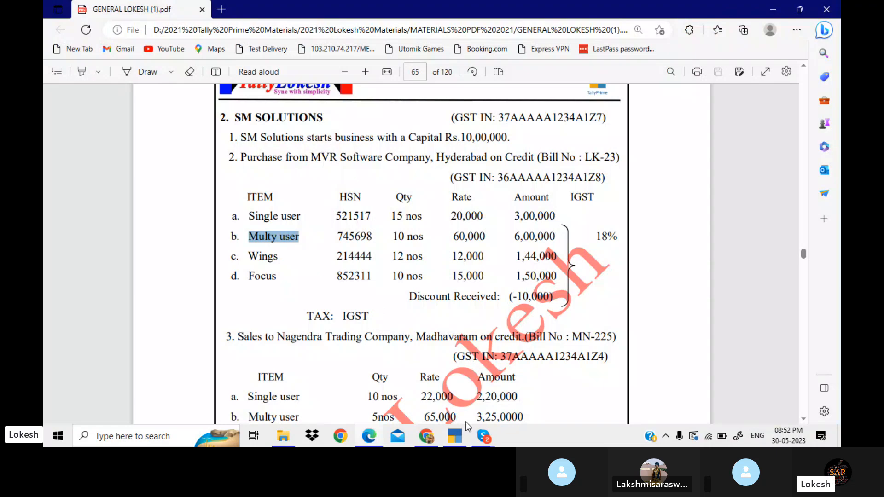
click(457, 438)
key(ctrl+alt+v)
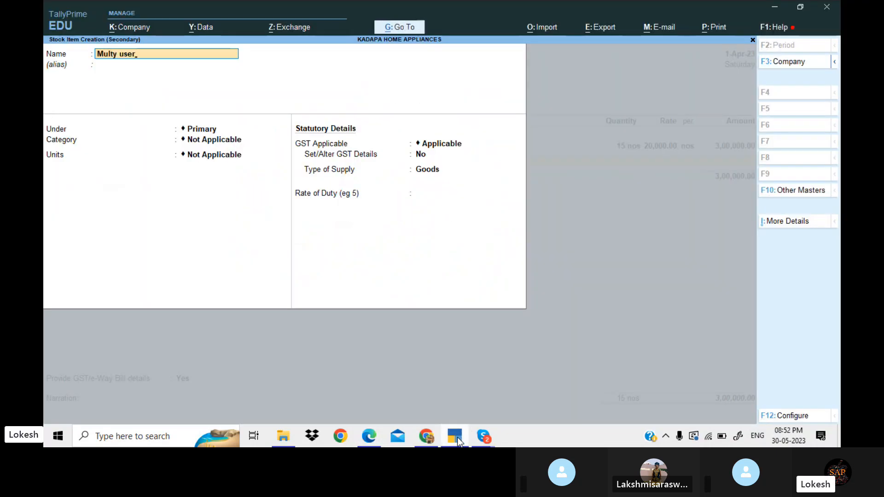
Step: Set the Multy user item's unit to nos, keeping the Primary group, and enable its GST details
key(Return)
key(Return)
key(Return)
key(Down)
key(Down)
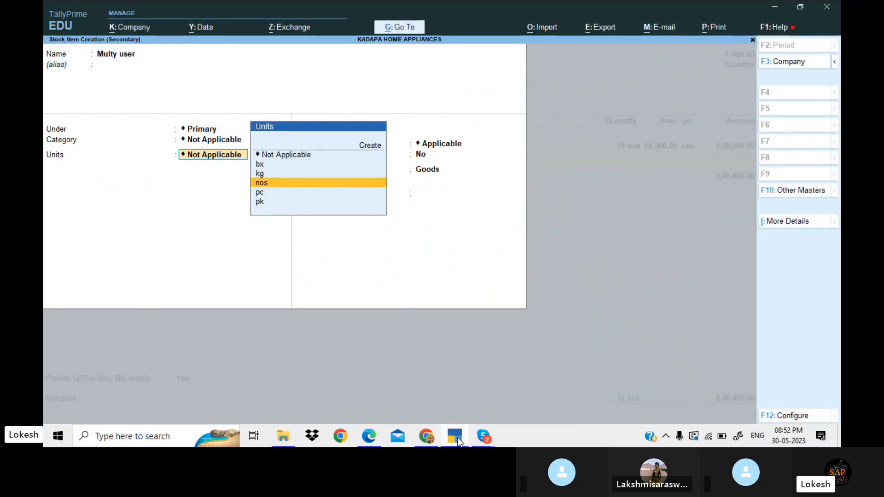
key(Return)
key(y)
key(Return)
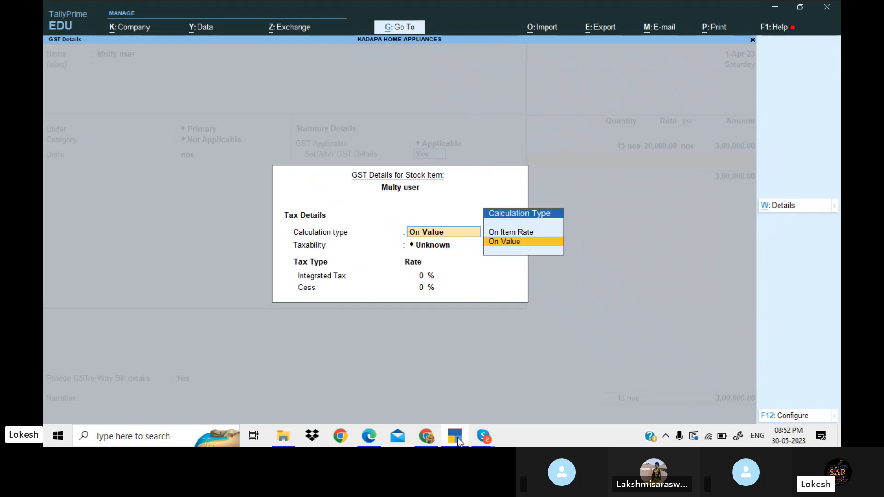
Step: Add a tax rate history entry for Multy user from 1-Apr-23 with HSN/SAC 6589, calculated On Value and Taxable
key(Return)
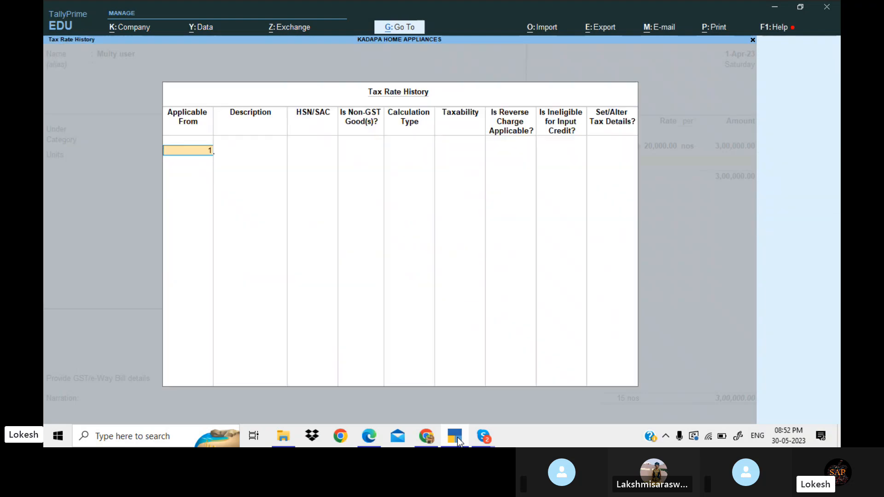
text(1-4)
key(Return)
key(Return)
text(658)
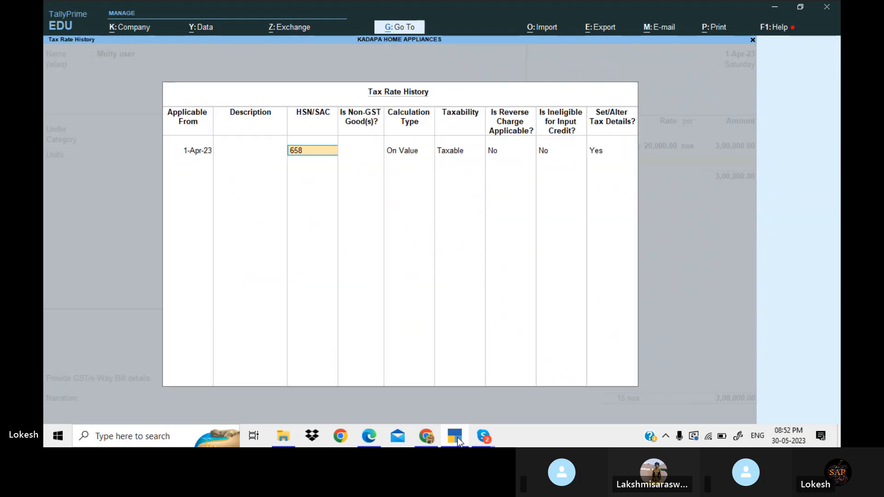
text(9)
key(Return)
key(Return)
key(Return)
key(Return)
Step: Set the Multy user item's integrated tax rate to 18% and save the item into the voucher
text(18)
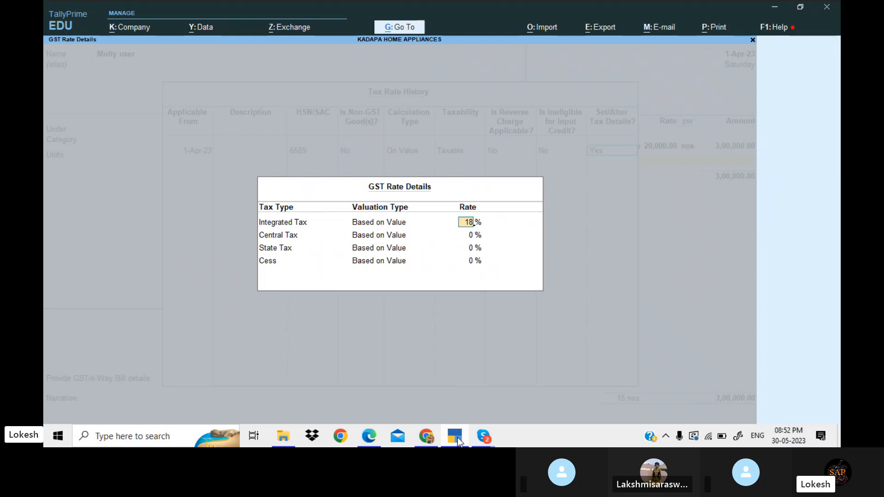
key(Return)
key(Return)
key(Return)
key(Return)
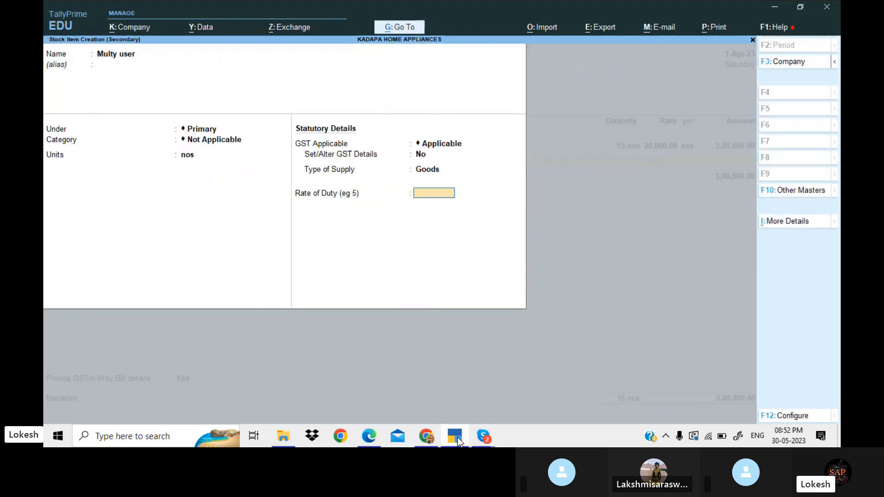
key(Return)
key(Return)
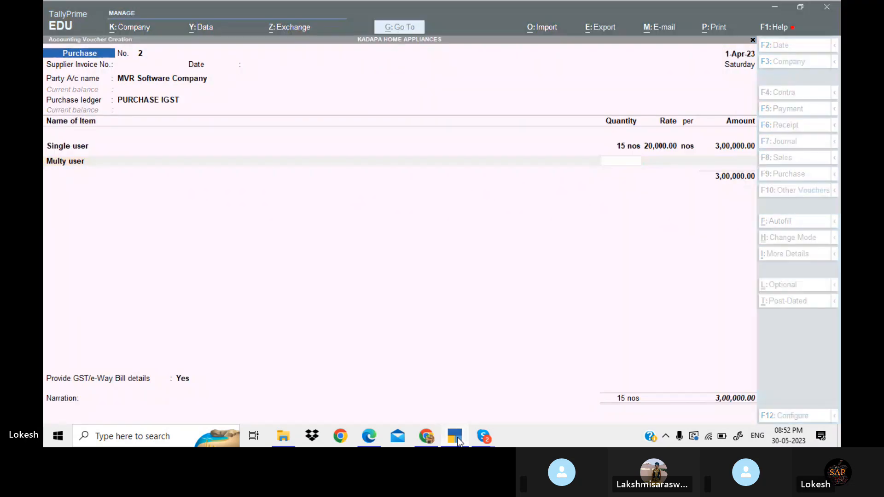
Step: Enter a quantity of 10 nos and a rate of 60,000 on the voucher's Multy user line
click(458, 438)
click(458, 439)
text(10)
key(Return)
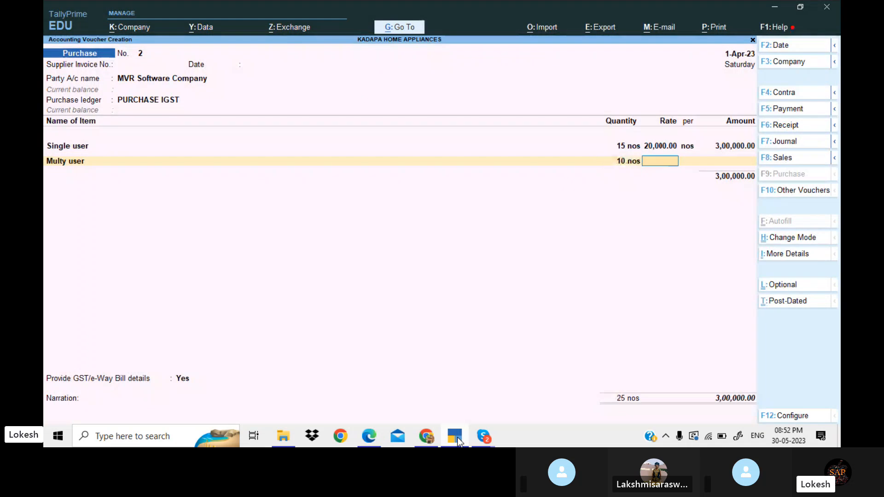
text(60,000)
key(Return)
key(Return)
key(Return)
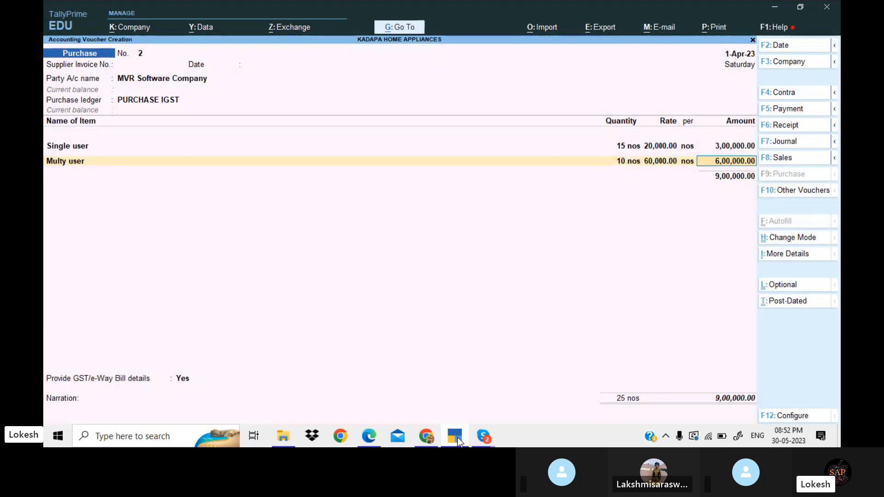
key(Return)
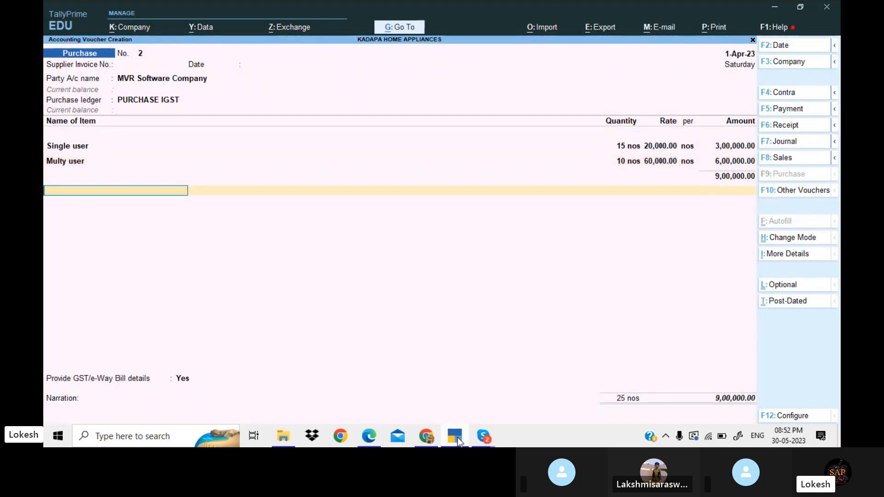
Step: Finish the voucher's item list, check the discount in the exercise PDF, and start a new ledger named DISCOUNT REC
key(BackSpace)
key(Return)
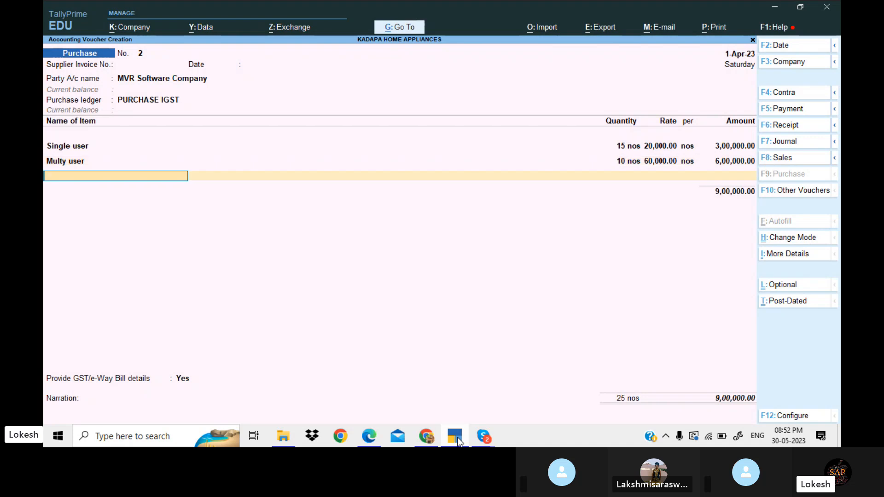
key(Return)
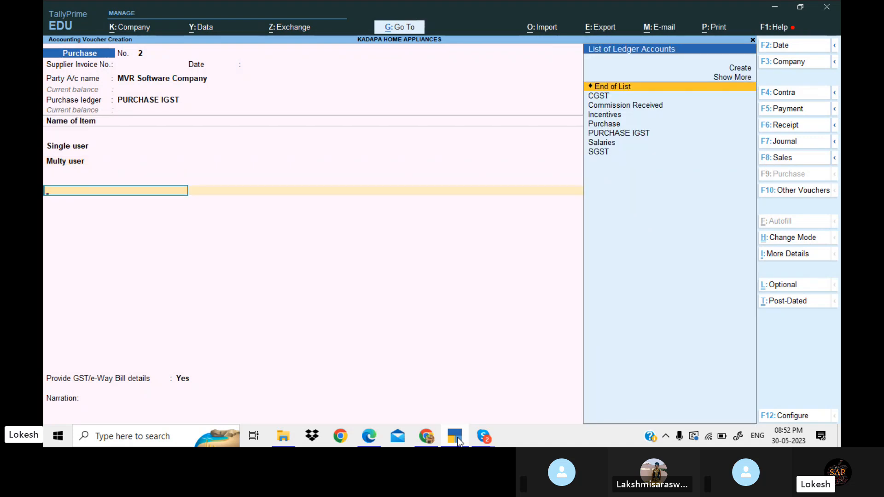
key(alt+Tab)
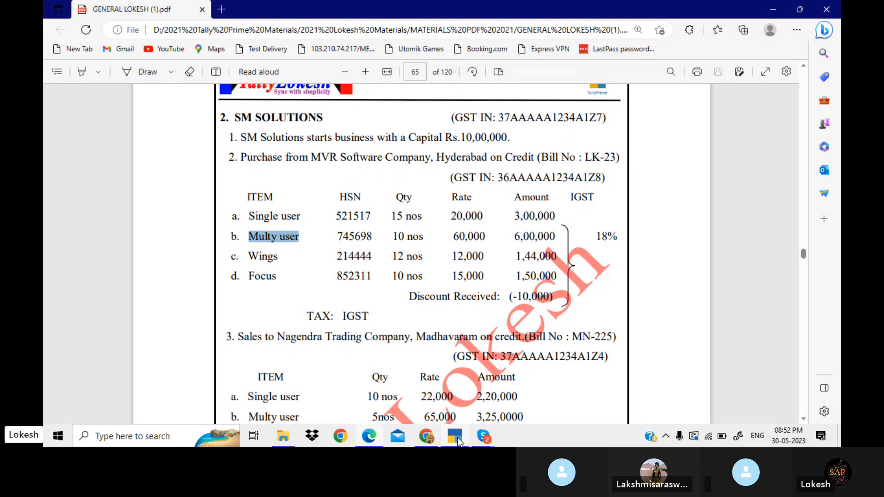
key(alt+Tab)
key(alt+c)
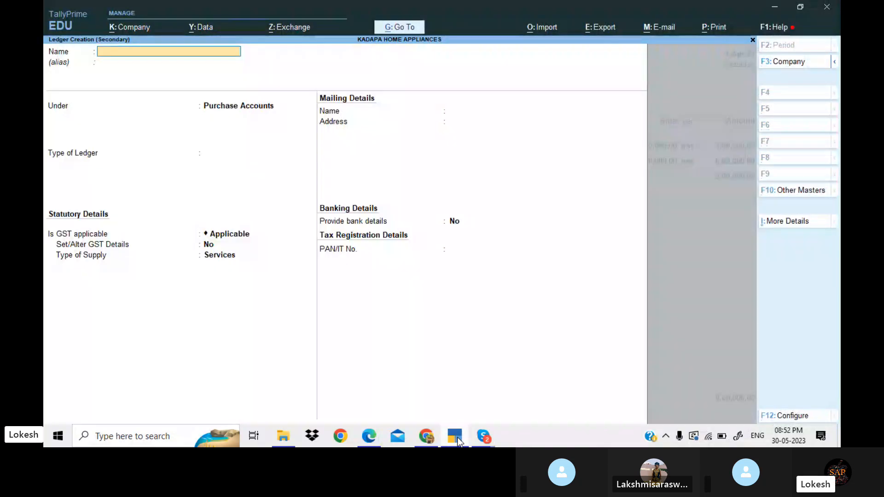
text(DISCOUNT)
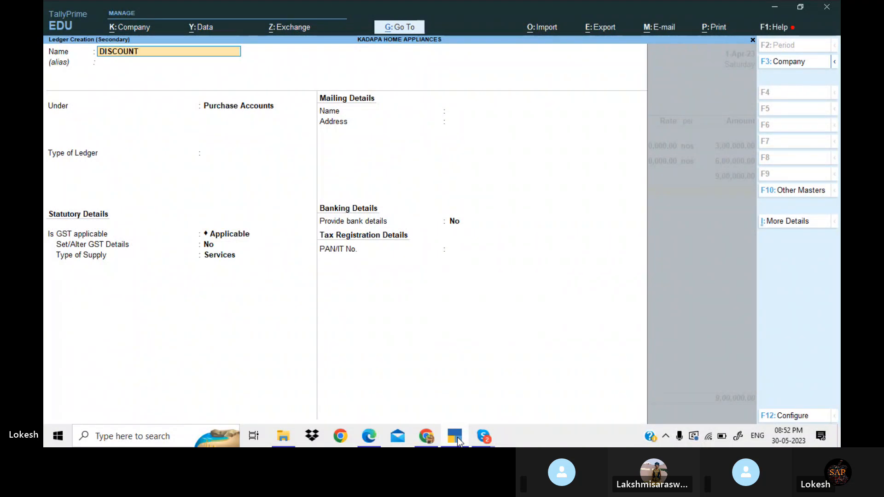
text( RE)
key(Return)
Step: Place the DISCOUNT REC ledger under Indirect Incomes, keep its remaining defaults, and save it into the purchase voucher
key(Return)
text(IN)
key(Down)
key(Down)
key(Down)
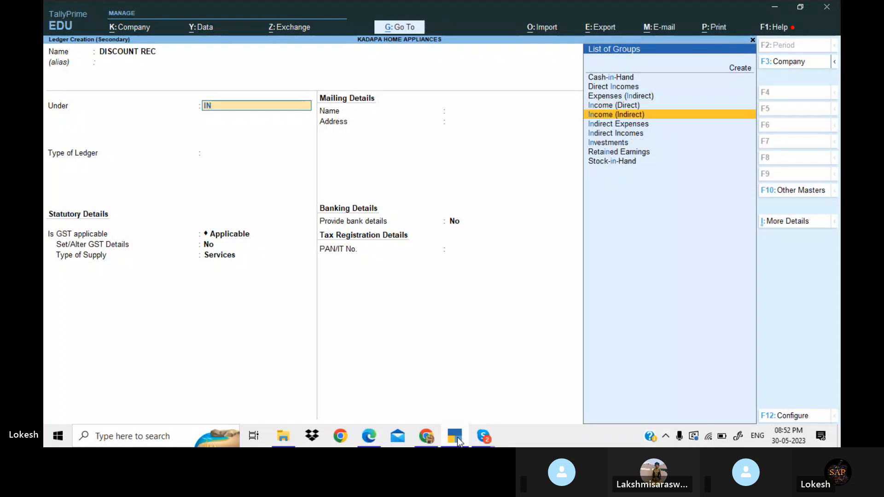
key(Return)
key(Return)
key(Return)
key(Return)
key(Return)
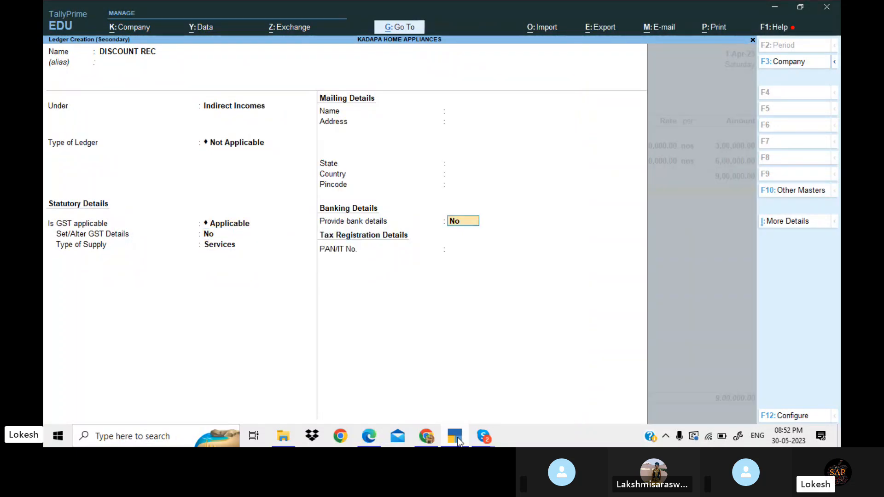
key(Return)
key(Return)
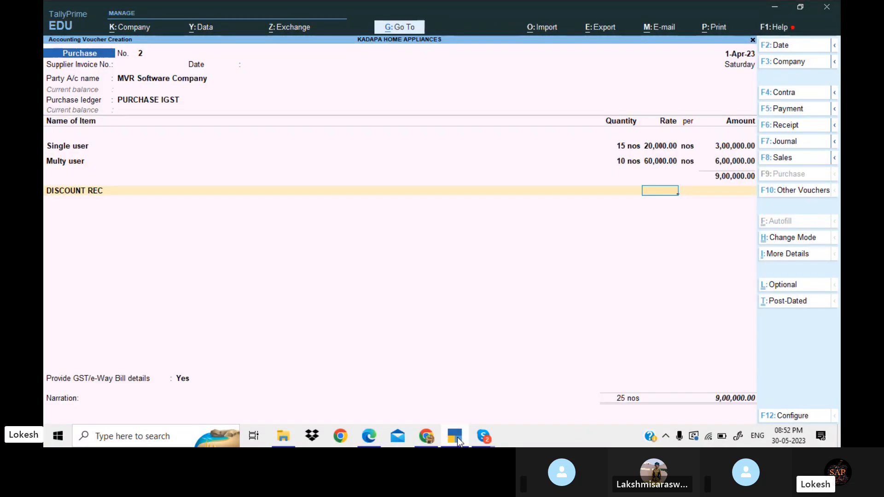
Step: Try a rate of -5% on the purchase voucher's DISCOUNT REC line
key(Return)
key(BackSpace)
text(-5)
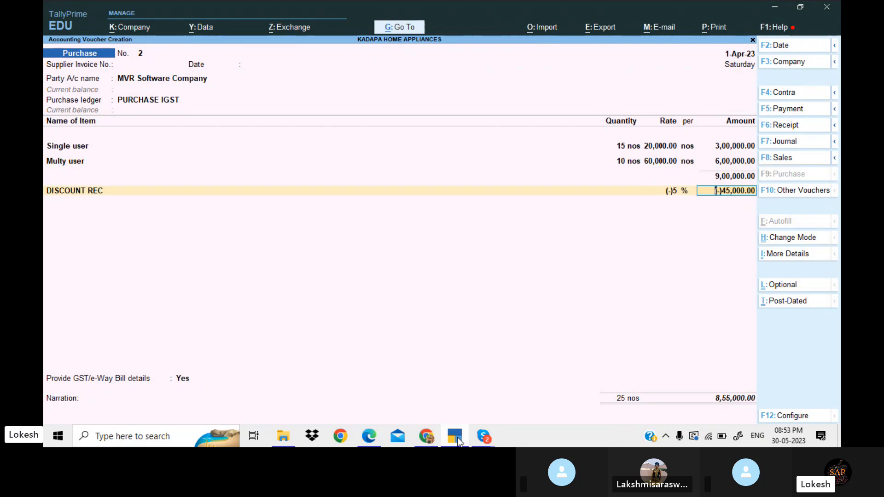
Step: Clear the percentage on the DISCOUNT REC line and enter a discount amount of -10,000
key(BackSpace)
key(space)
key(Return)
text(-10000)
key(Return)
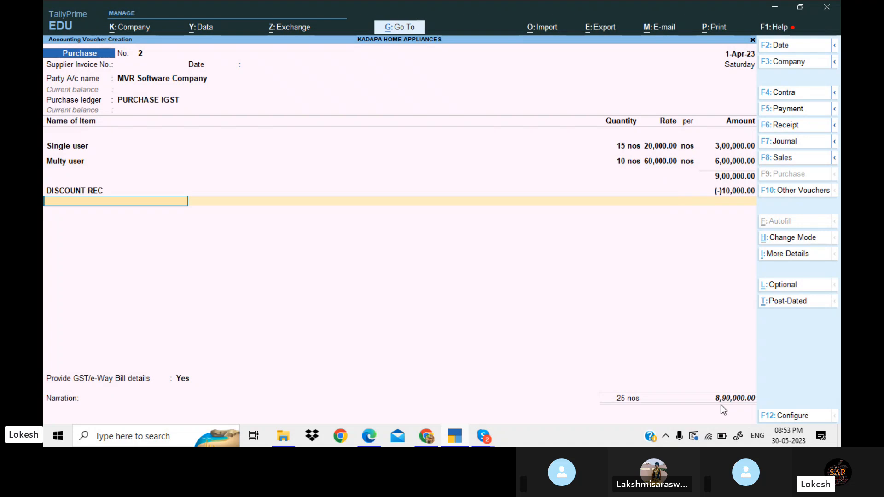
text(cg)
key(Return)
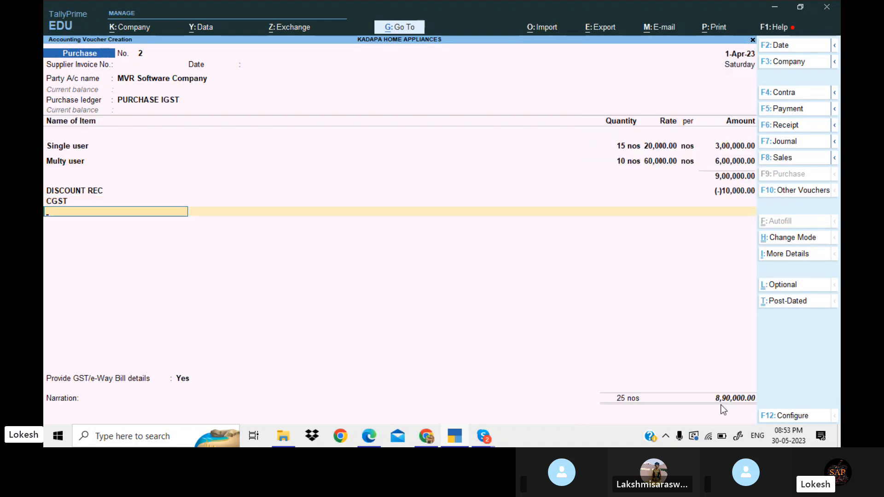
key(BackSpace)
key(BackSpace)
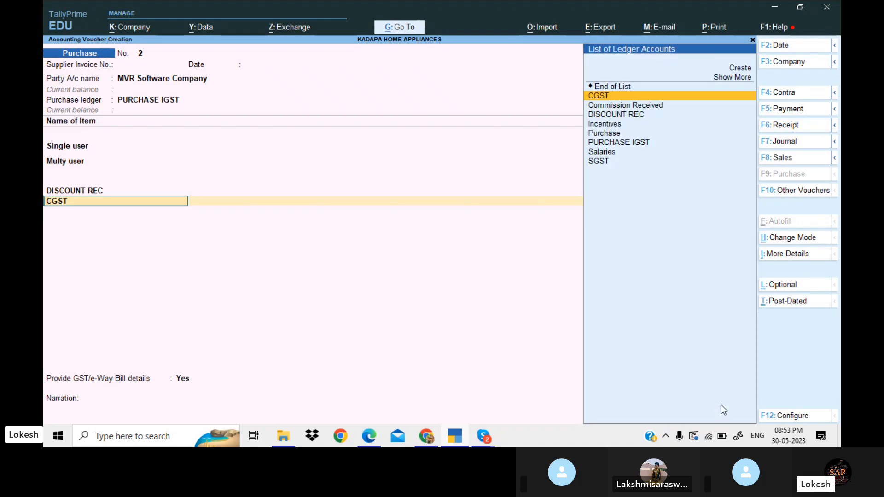
key(BackSpace)
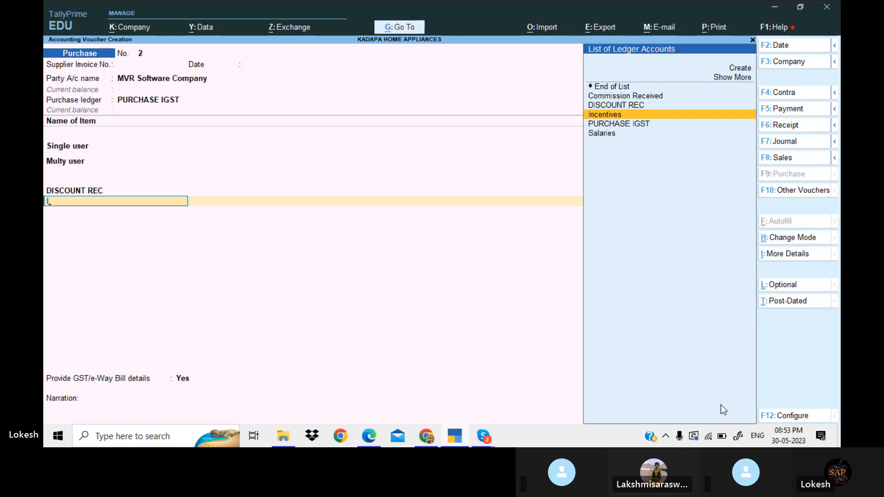
Step: Create a new ledger named IGST under Duties & Taxes with GST as its type of duty
key(alt+c)
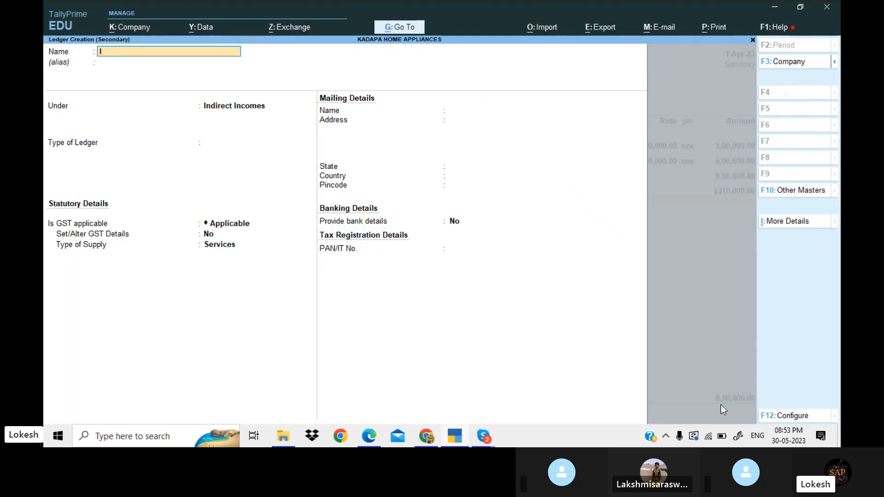
text(IGST)
key(Return)
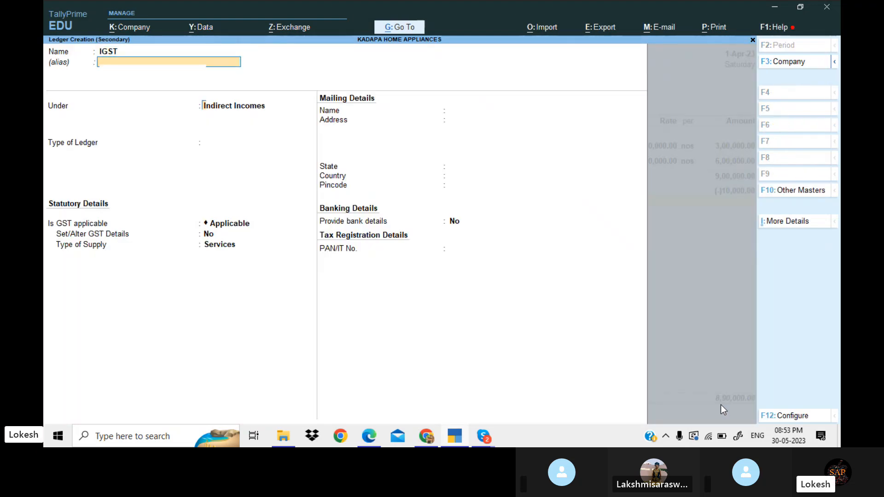
text(D)
key(Down)
key(Down)
key(Down)
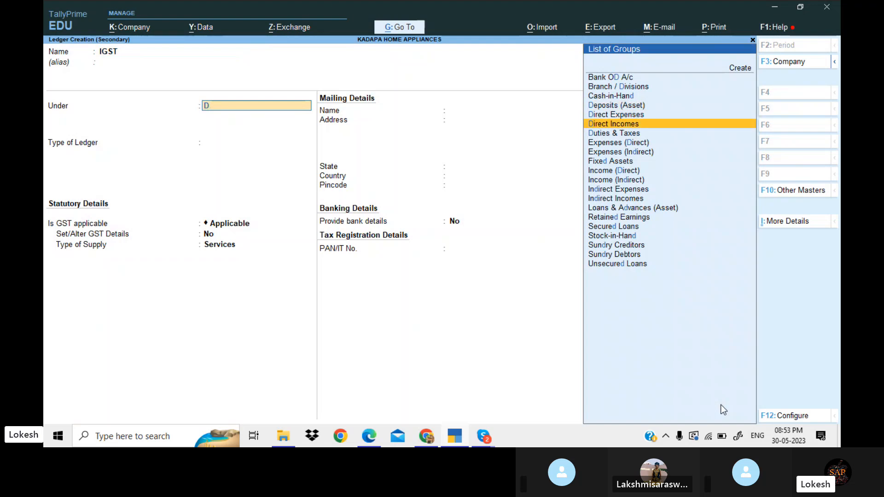
key(Return)
key(Up)
key(Return)
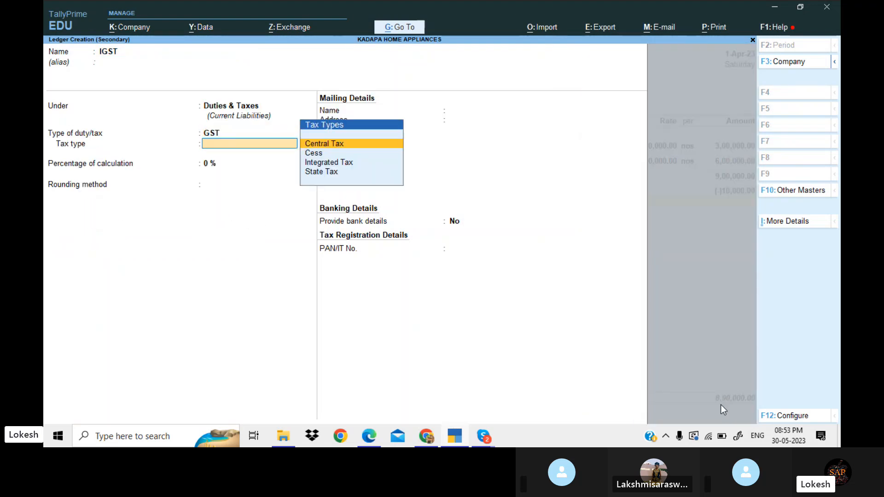
Step: Set the IGST ledger's tax type to Integrated Tax, leave rounding as Not Applicable, and save it into the voucher
key(Down)
key(Down)
key(Return)
key(Return)
key(Return)
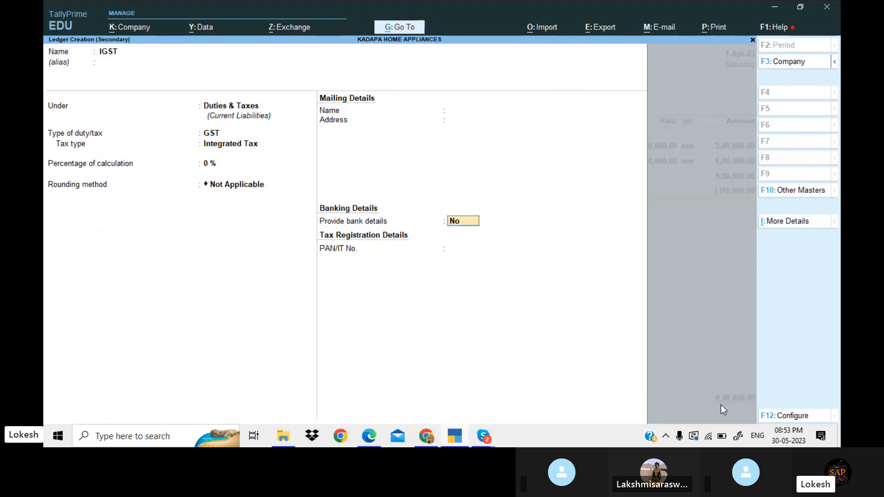
key(ctrl+a)
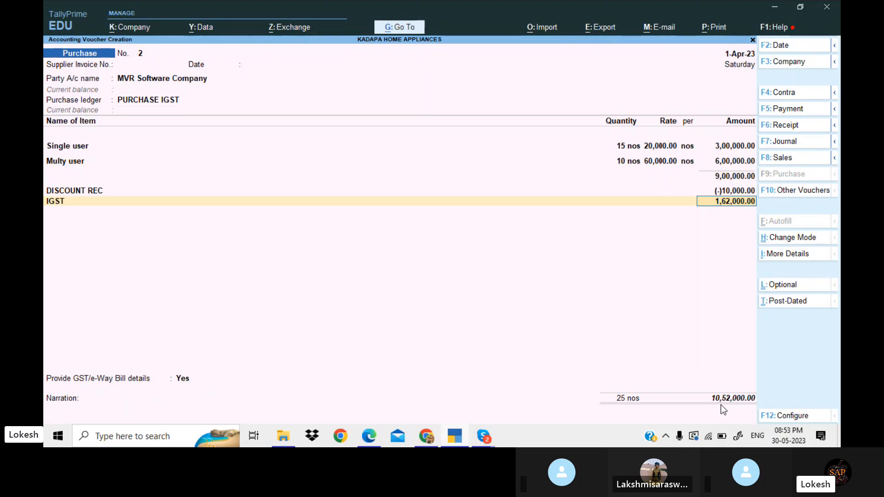
Step: Finish the ledger lines, set Provide GST/e-Way Bill details to No, and save the purchase voucher
key(Return)
key(Return)
key(Up)
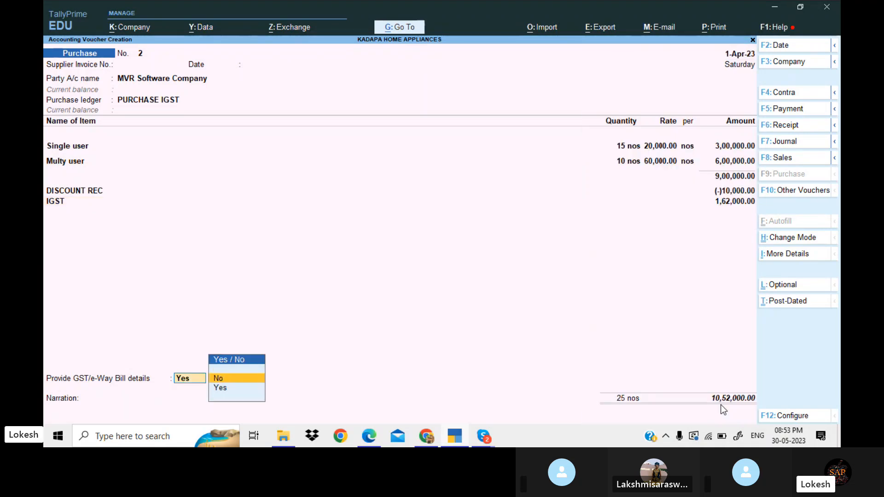
key(Return)
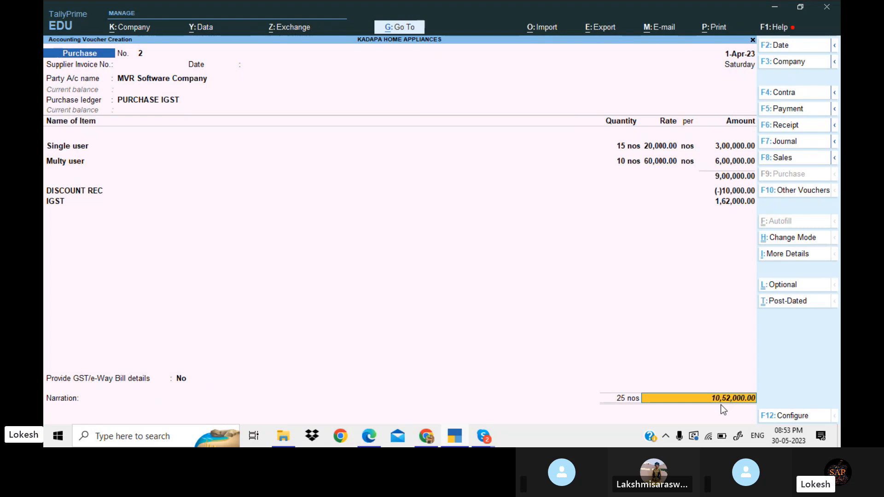
key(Return)
key(Return)
key(Return)
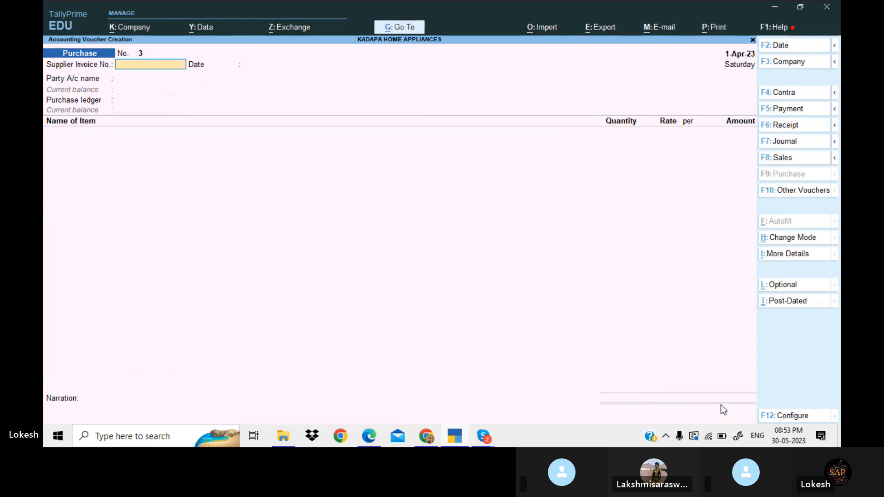
Step: Review the exercise PDF's remaining transactions, from the credit sale through the receipts and expenses
click(462, 439)
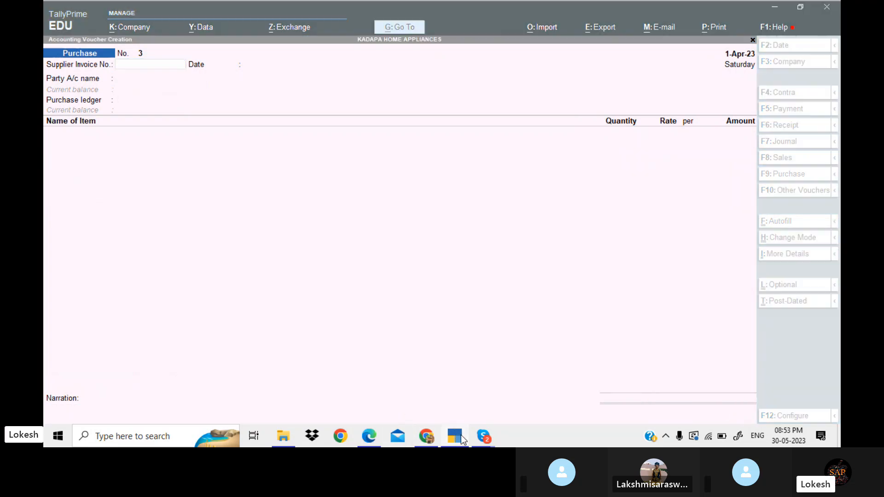
key(Down)
key(Down)
key(Down)
key(Down)
key(Down)
key(Down)
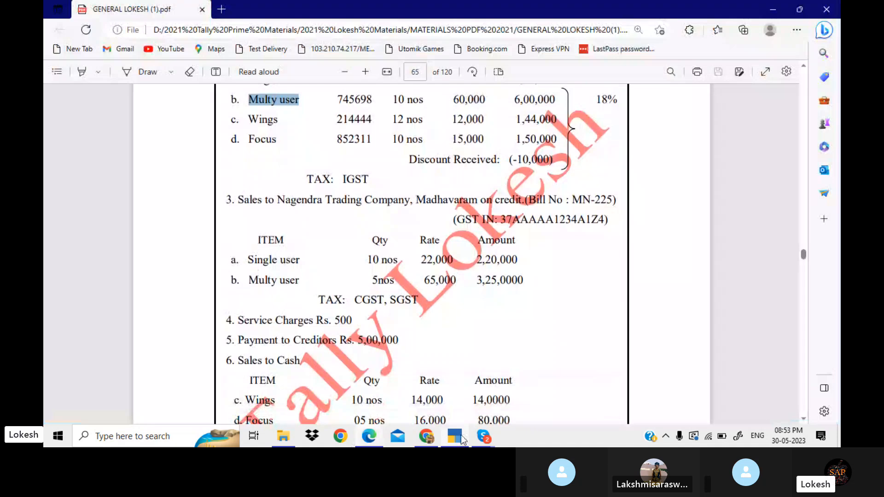
key(Down)
key(Down)
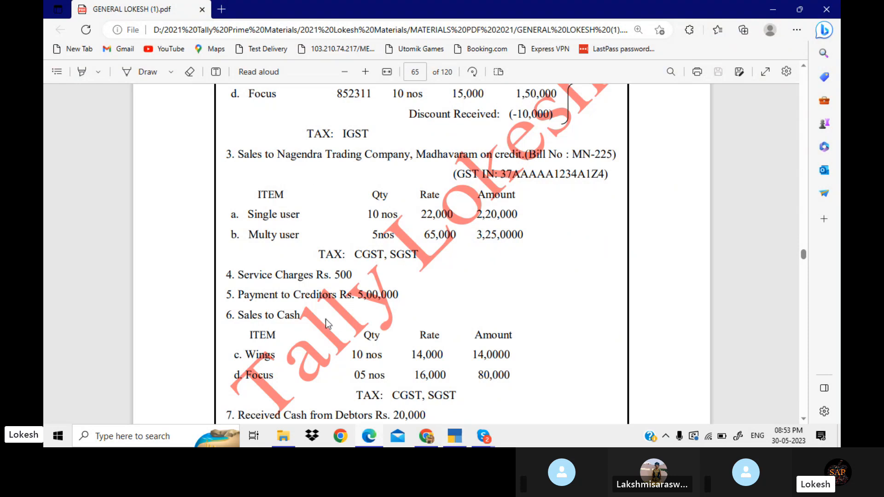
scroll(306, 324, down, 1)
scroll(306, 324, down, 1)
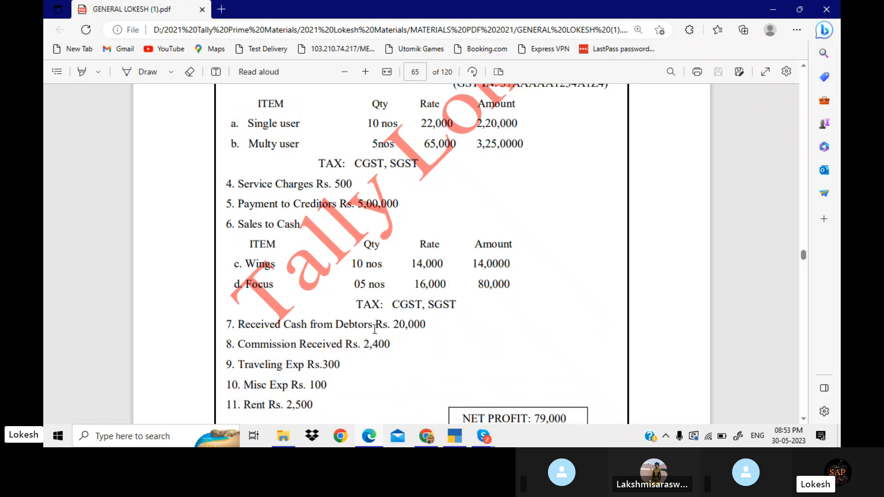
Step: Start a sales voucher with Cash as the party account and Sales as the sales ledger
click(455, 437)
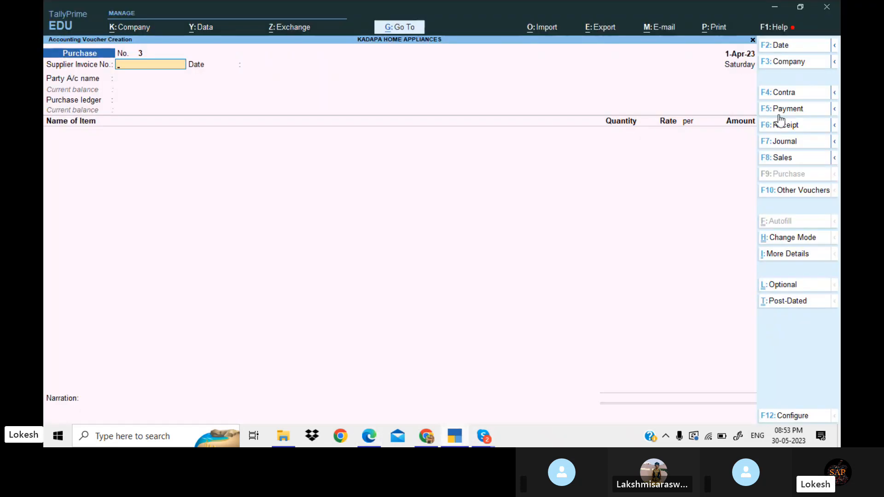
click(785, 158)
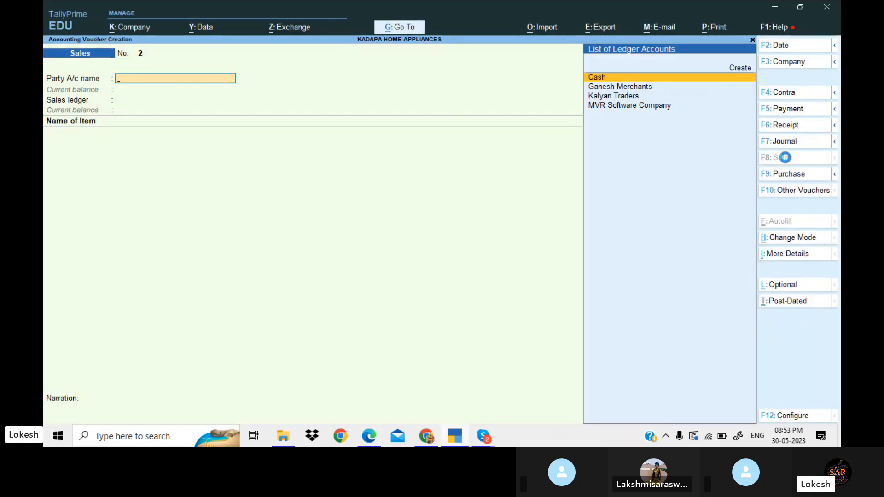
key(Return)
key(Return)
key(Return)
key(Return)
key(Return)
key(Return)
key(Return)
key(Return)
key(Return)
key(Return)
key(Return)
key(Return)
key(Return)
key(Return)
key(Return)
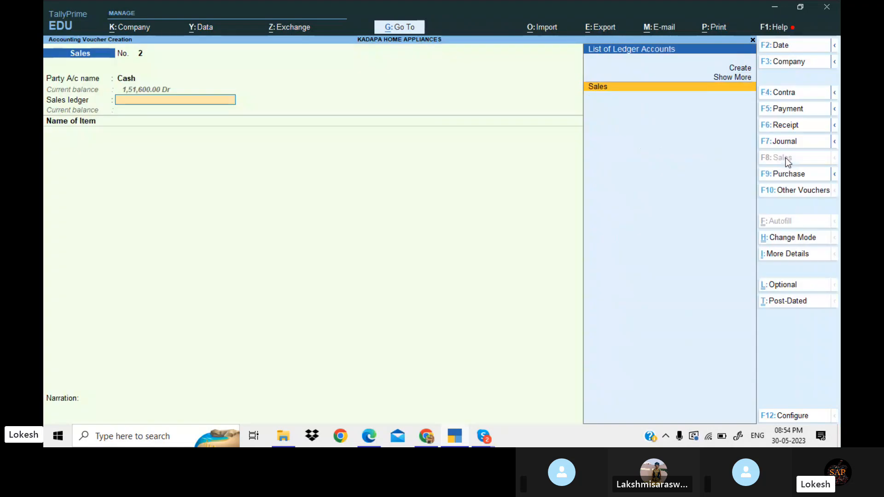
key(Return)
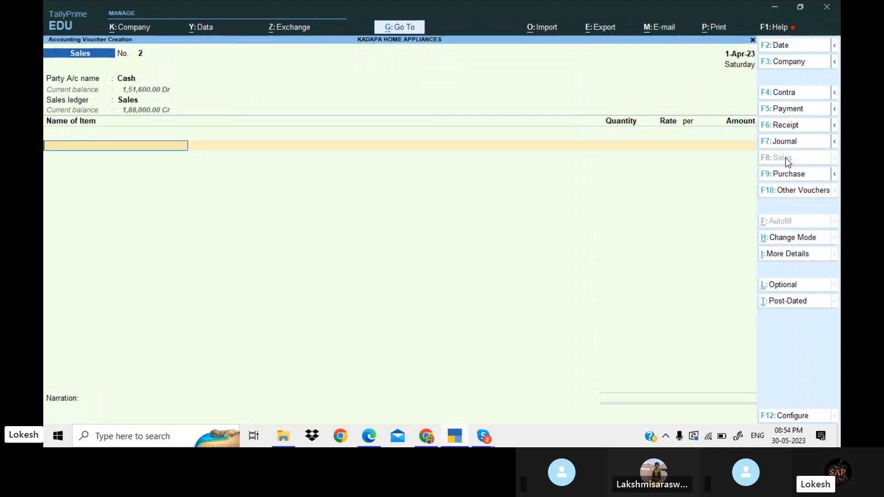
Step: Add the Single user item to the sales voucher with a quantity of 10 nos at a rate of 2,000
text(S)
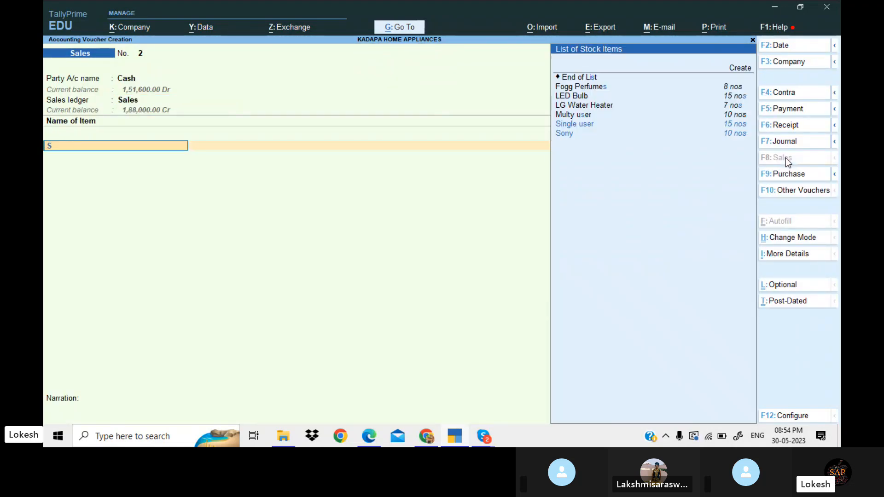
key(Up)
key(Up)
key(Return)
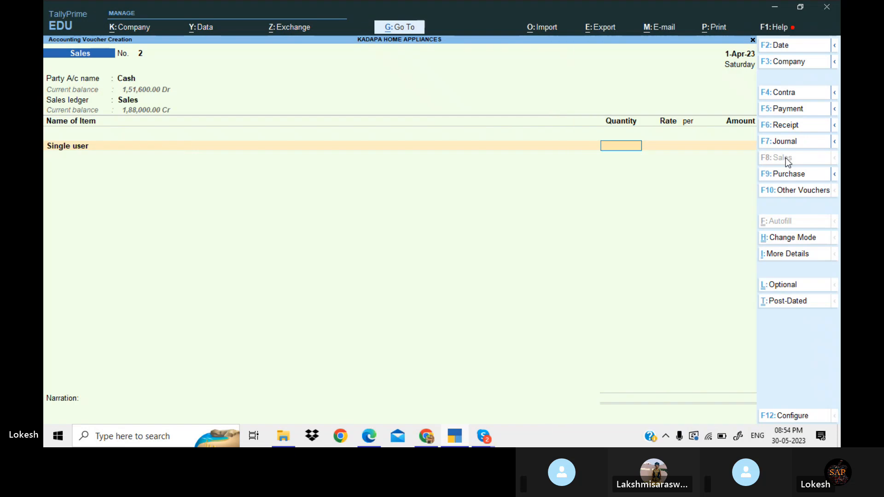
click(463, 437)
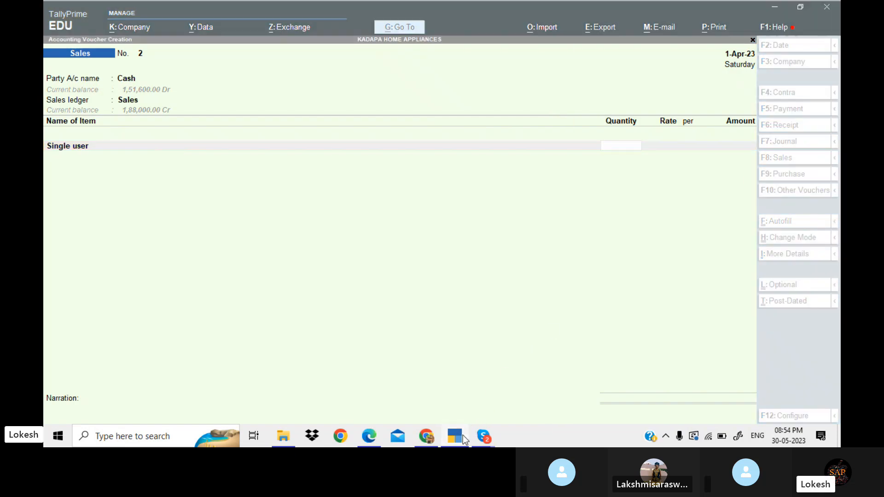
click(463, 437)
text(10)
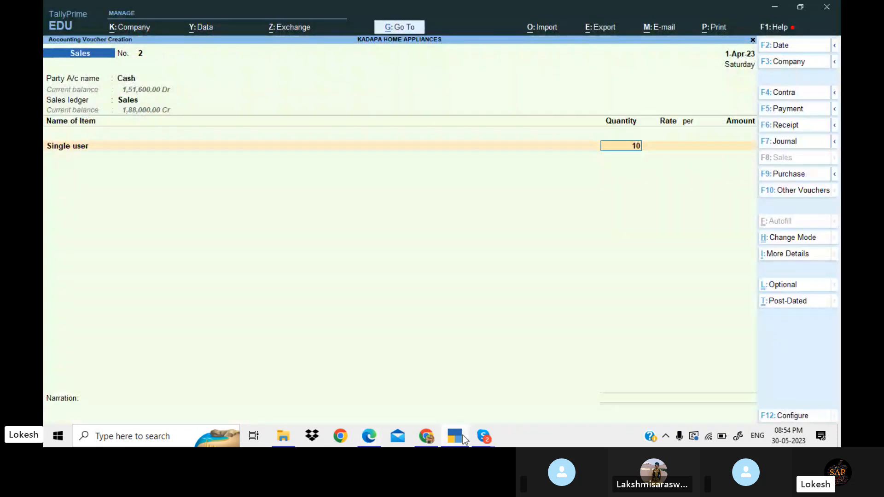
key(Return)
text(2000)
key(Return)
key(Return)
key(Return)
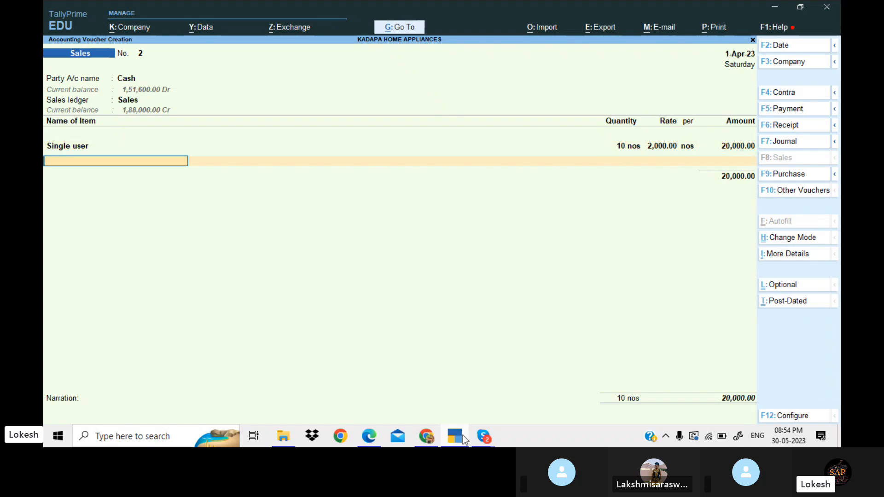
Step: Add the Multy user item to the sales voucher with 20 nos at a rate of 200, accepting the negative stock
text(M)
key(Return)
text(20)
key(Return)
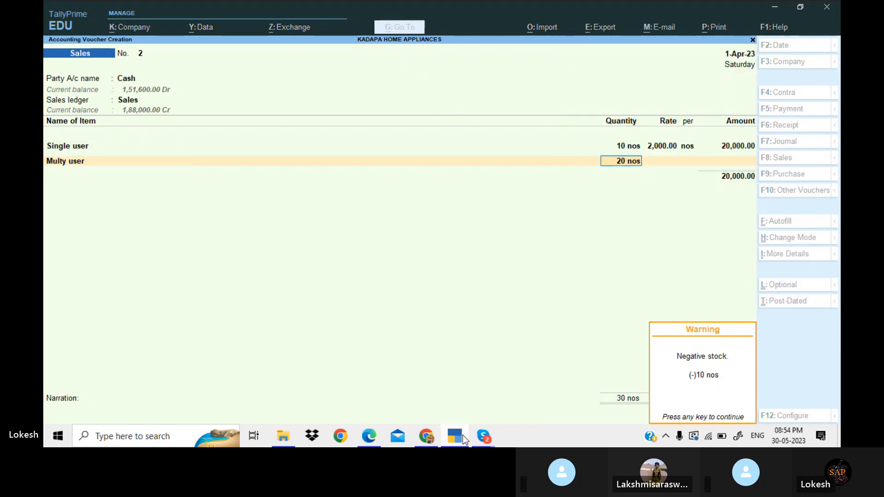
key(Return)
text(200)
key(Return)
key(Return)
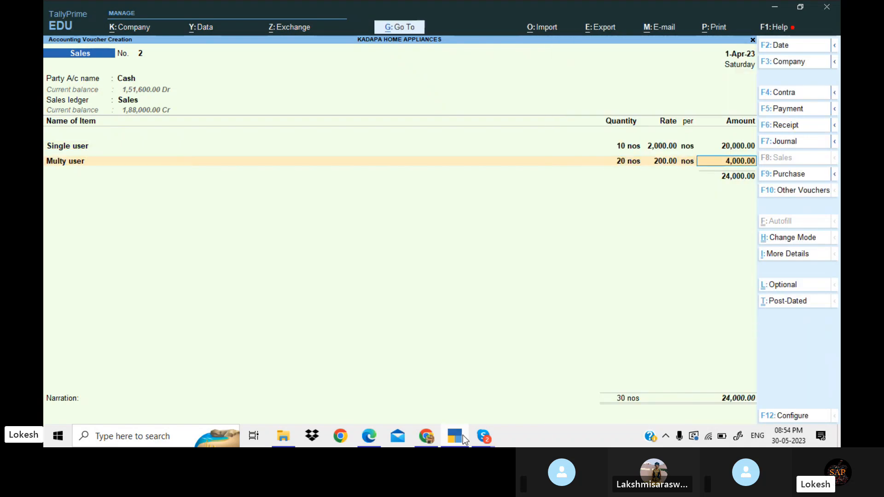
key(Return)
Step: Add the CGST and SGST ledgers below the items on the sales voucher
text(CG)
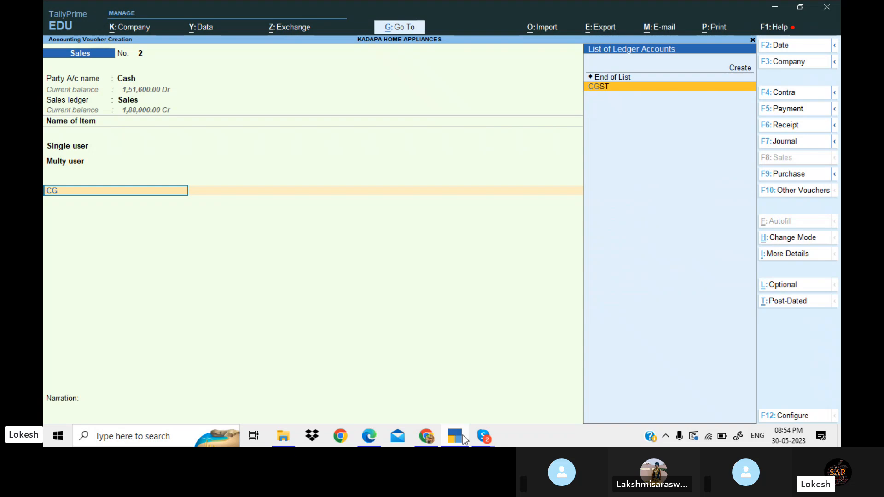
key(Return)
key(Return)
text(SG)
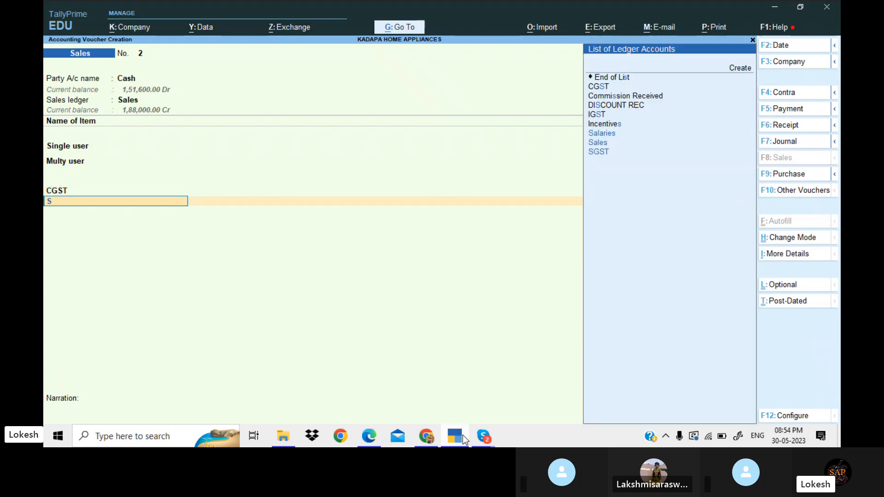
key(Return)
key(Return)
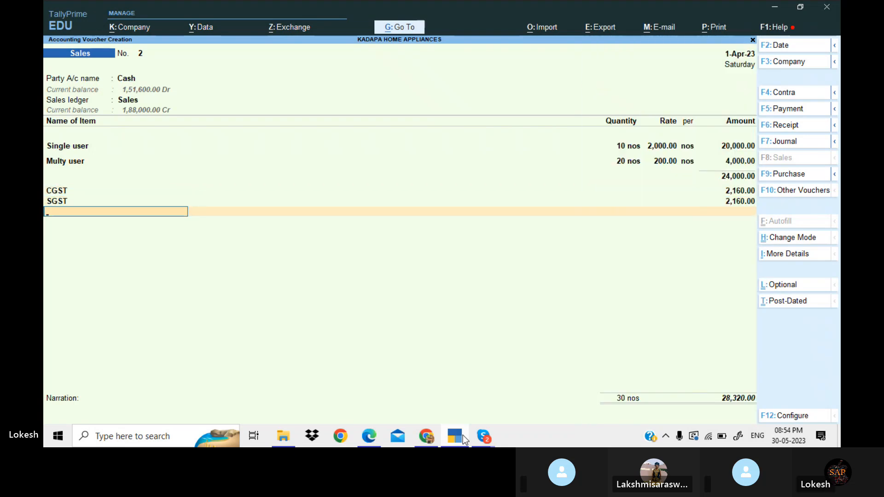
Step: Check the remaining transactions on page 65 of the exercise PDF, then accept the cash sales voucher without a narration
click(464, 437)
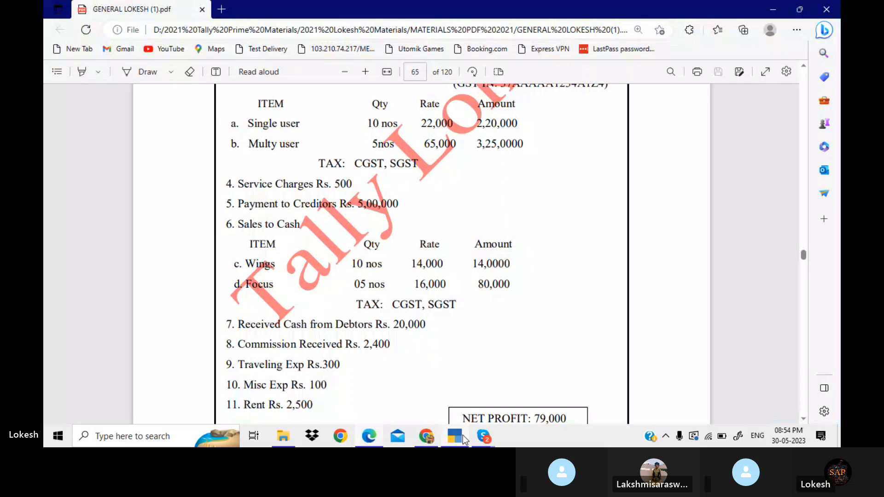
key(Down)
key(Down)
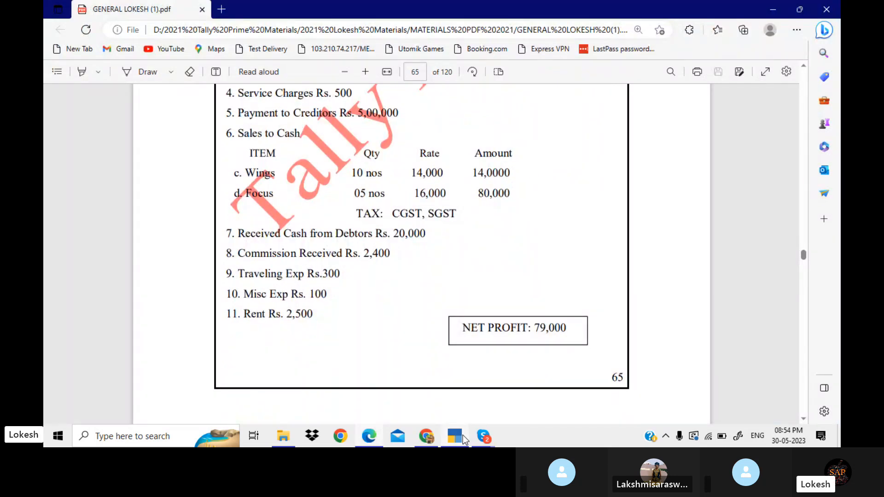
click(464, 439)
key(Return)
key(Return)
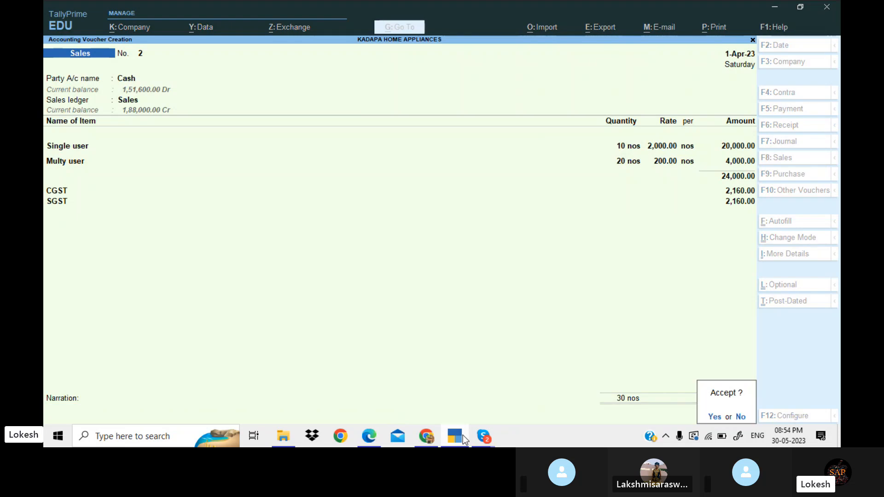
key(Return)
Step: Switch to the exercise PDF and go to exercise 4, RAFI ENTERPRISES, on page 68
click(464, 440)
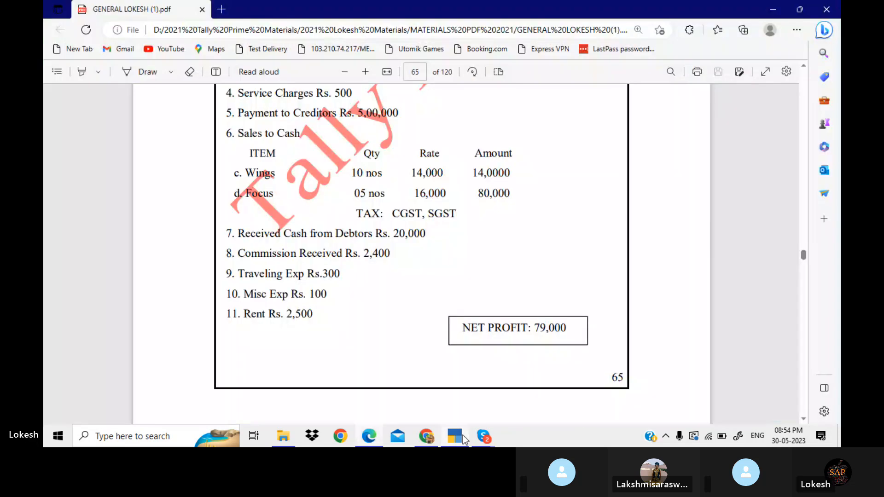
key(Page_Down)
key(Page_Down)
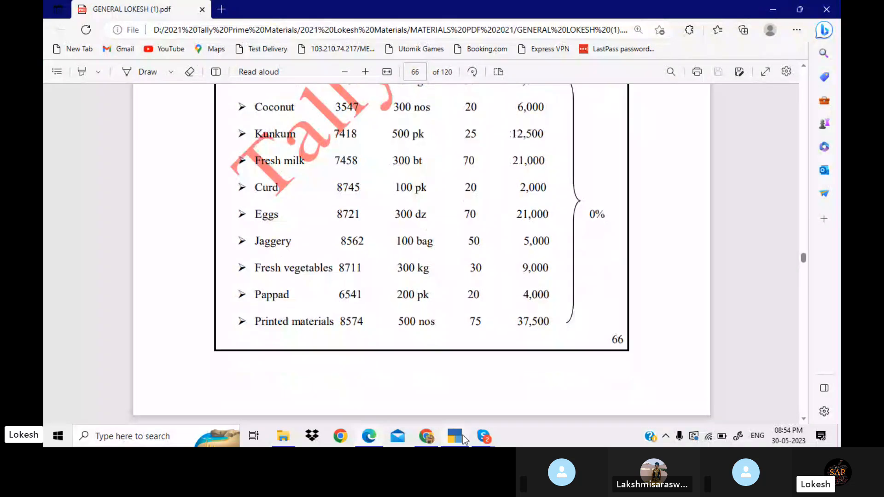
key(Page_Down)
key(Page_Down)
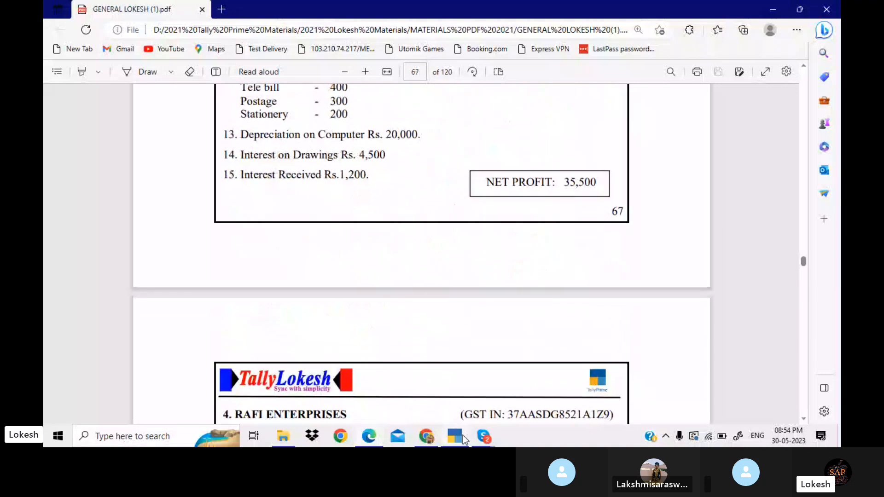
key(Page_Down)
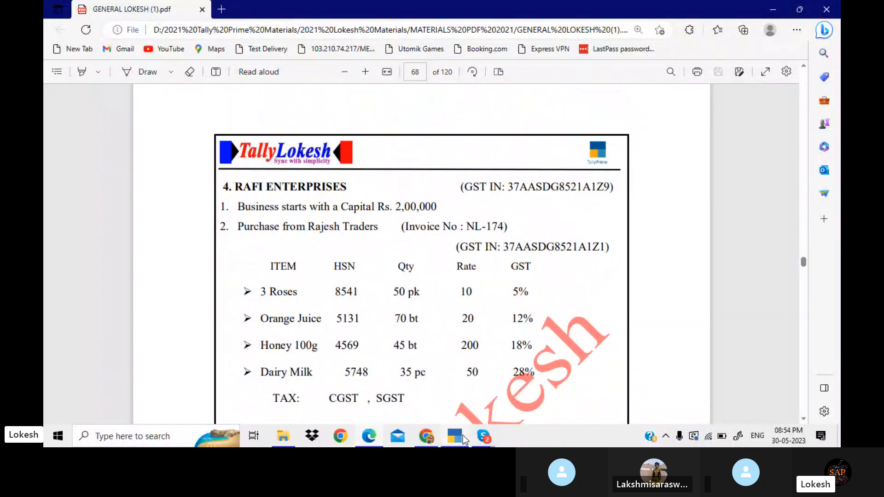
key(Down)
key(Down)
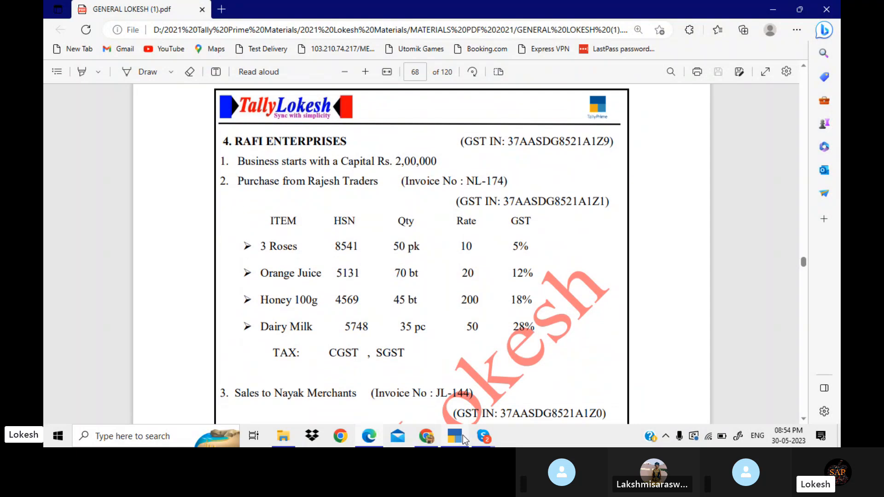
Step: Examine the RAFI ENTERPRISES exercise's capital, purchase, sales, payment and receipt transactions, including the items' HSN codes and GST rates
key(Down)
key(Down)
key(Down)
key(Down)
key(Down)
key(Down)
key(Down)
key(Down)
key(Down)
key(Down)
key(Down)
key(Down)
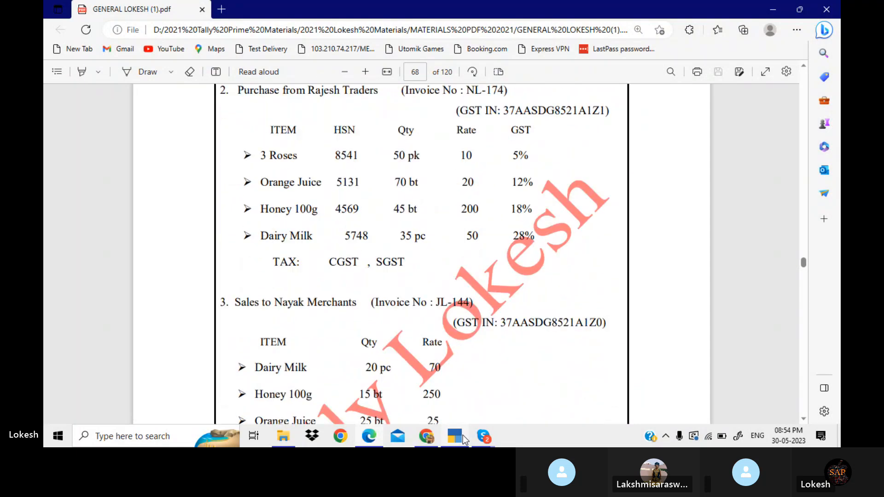
key(Down)
key(Down)
key(Down)
key(Down)
key(Down)
key(Down)
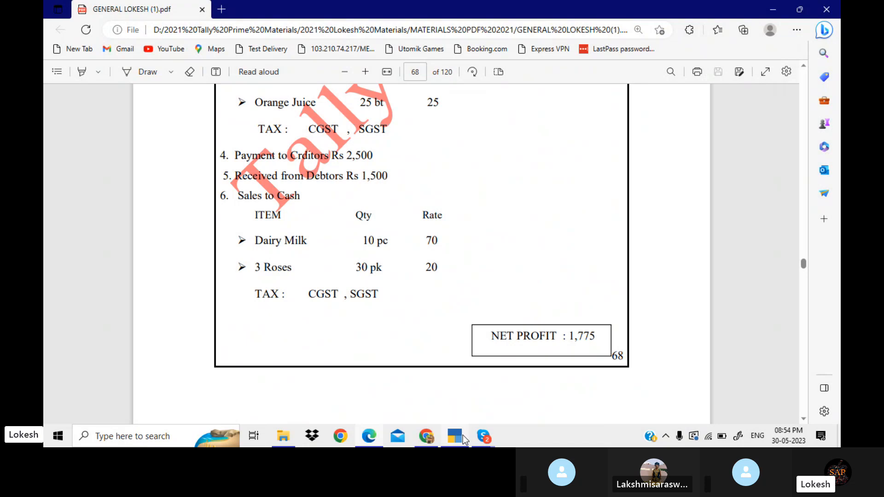
key(Up)
key(Up)
key(Up)
key(Up)
key(Up)
key(Up)
key(Up)
key(Up)
key(Up)
key(Up)
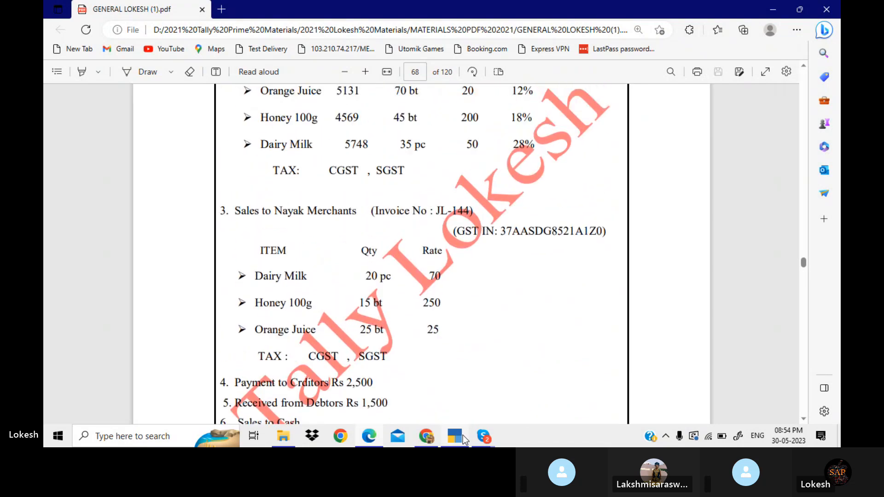
key(Up)
key(Up)
key(Up)
key(Up)
key(Up)
key(Up)
key(Up)
key(Up)
key(Up)
key(Up)
key(Up)
key(Up)
key(Up)
key(Up)
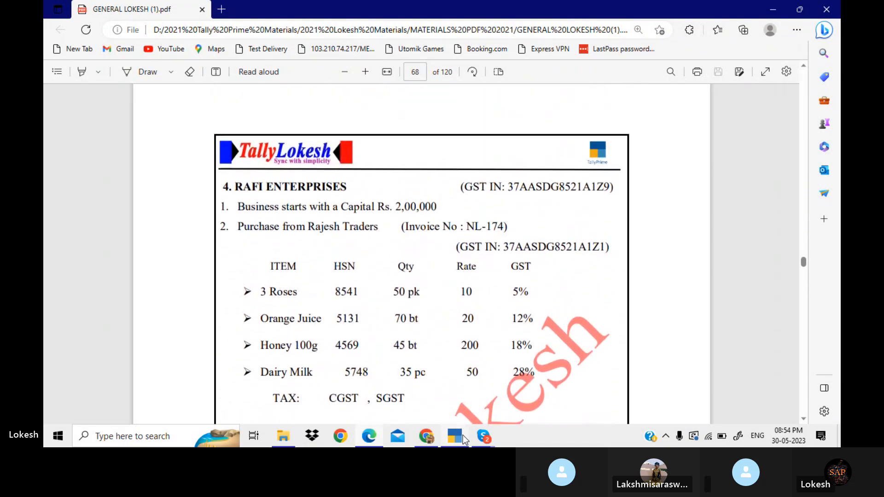
key(Up)
key(Down)
key(Down)
key(Down)
key(Down)
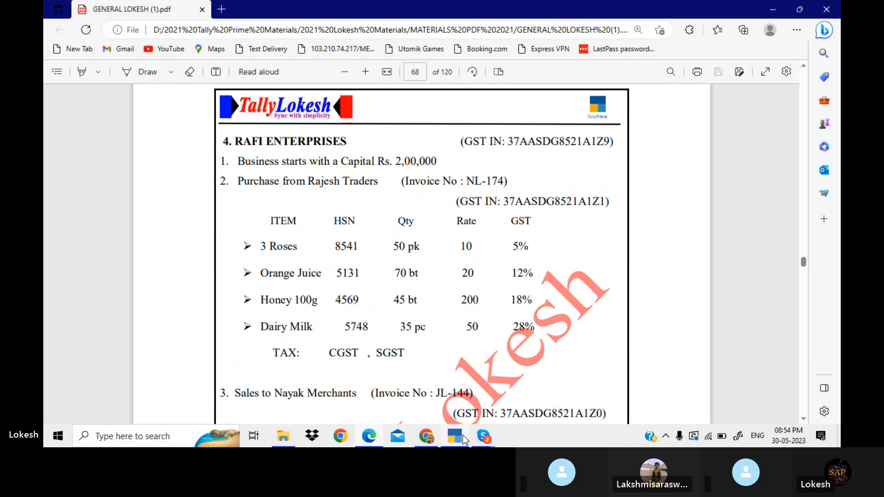
key(Up)
key(Up)
key(Down)
key(Down)
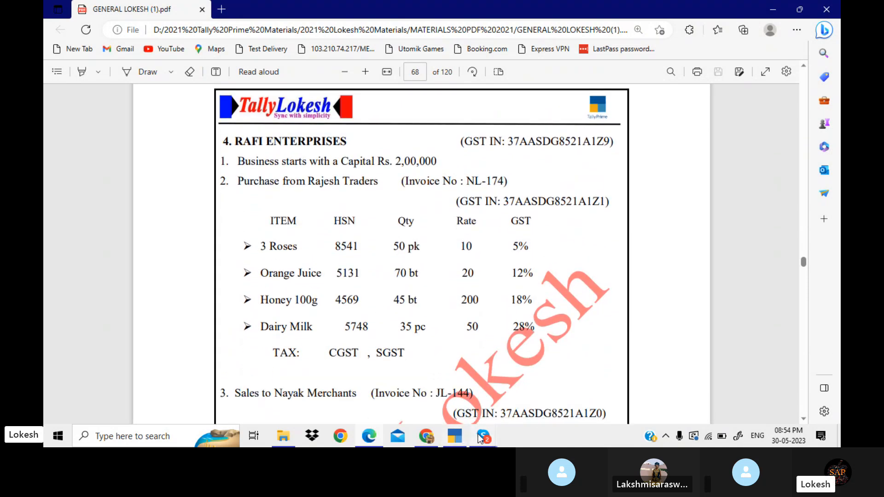
Step: Switch to the Skype call window and end the group call
mouse_move(483, 436)
click(459, 393)
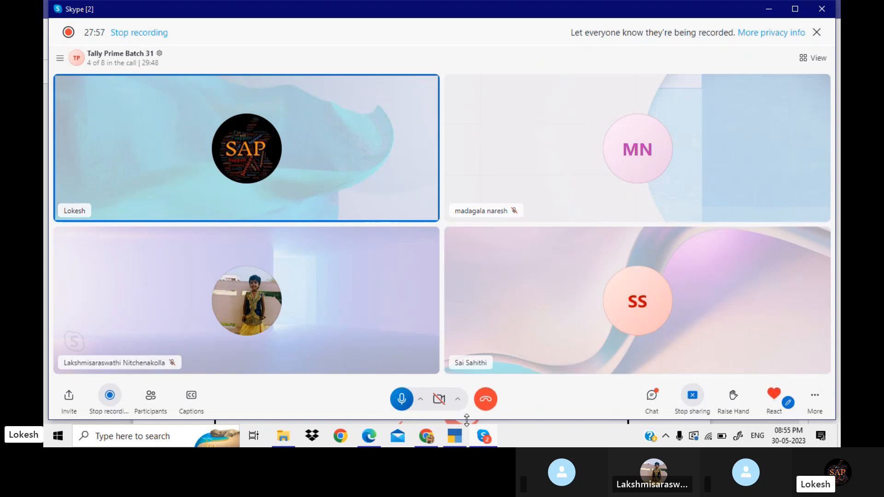
click(457, 437)
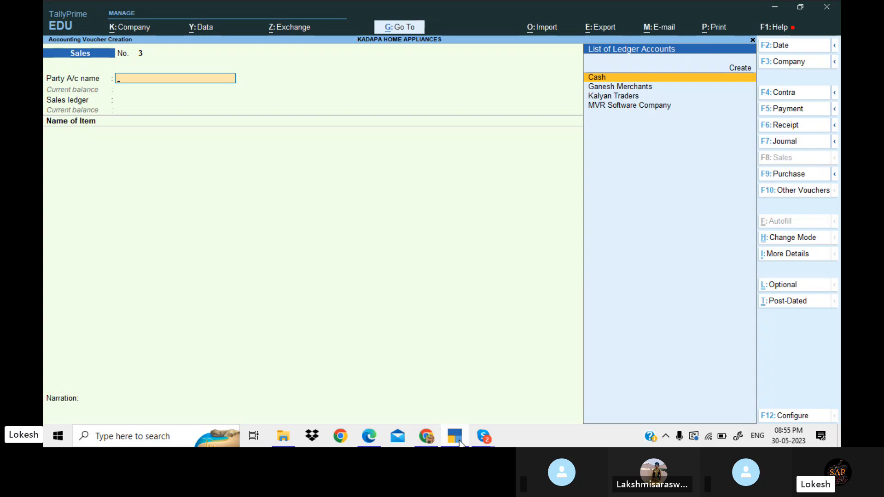
click(459, 441)
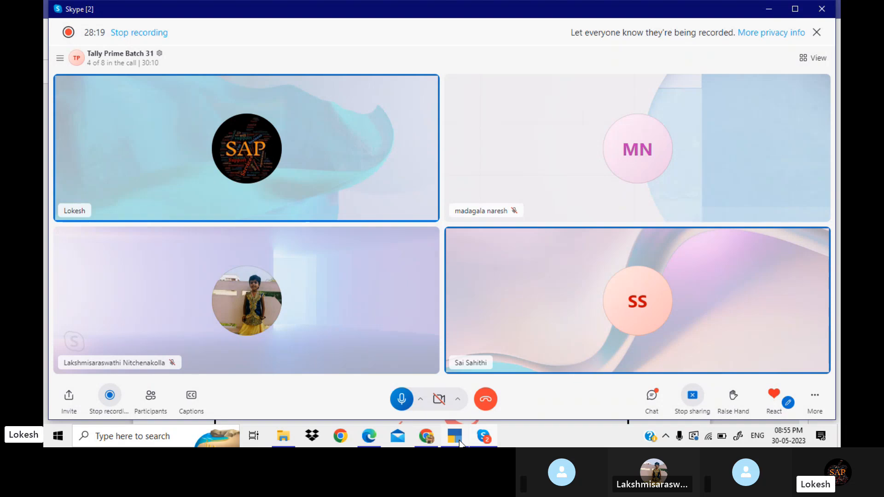
click(486, 399)
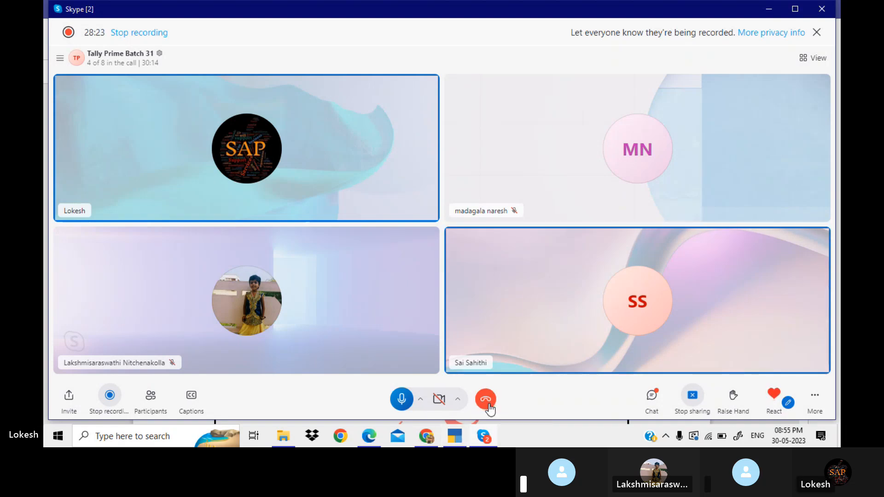